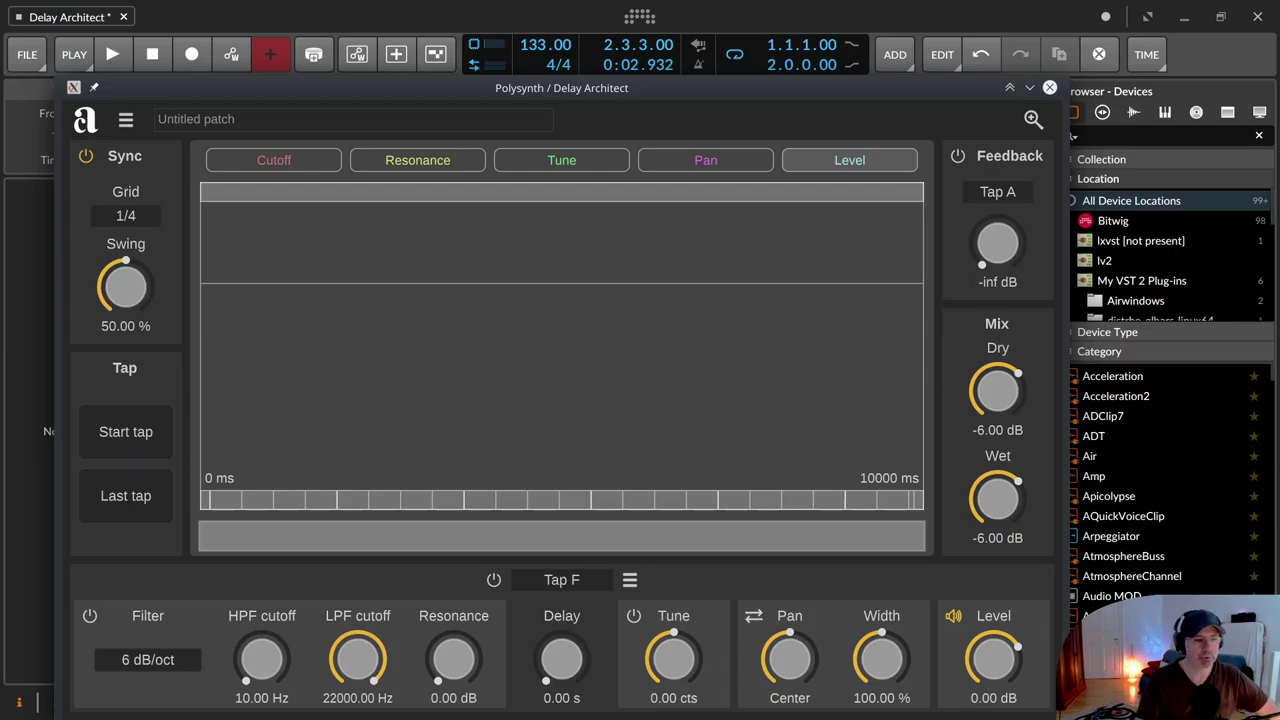
# Switch to the browser and review the DelayArchitect GitHub page, including its plugin screenshot, development builds and build instructions.
pyautogui.hotkey('alt', 'Tab')
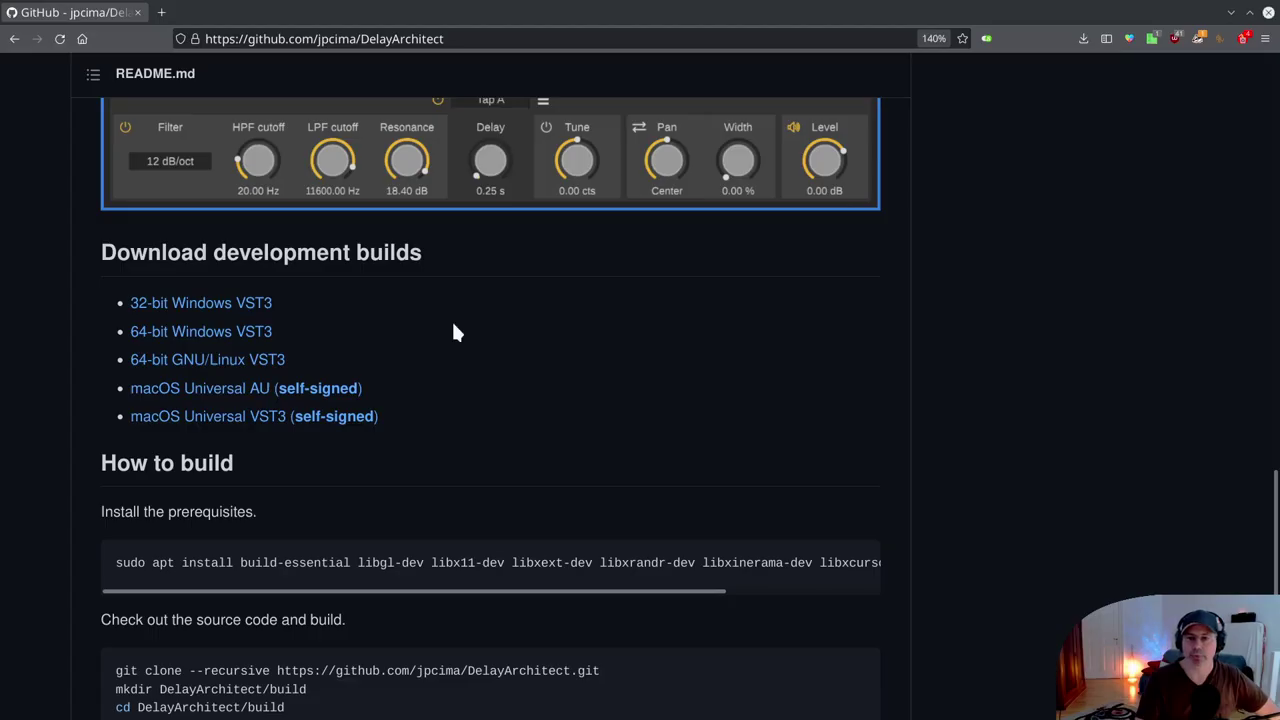
pyautogui.press('Home')
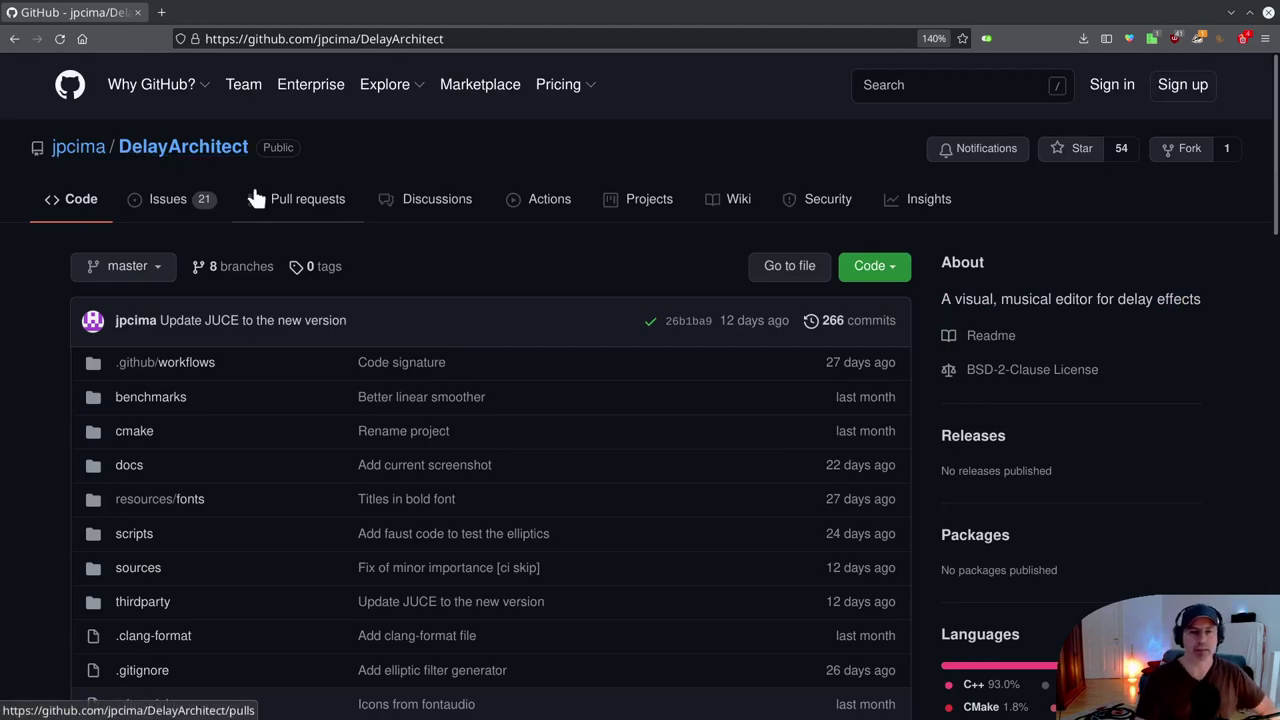
pyautogui.scroll(-10, 358, 195)
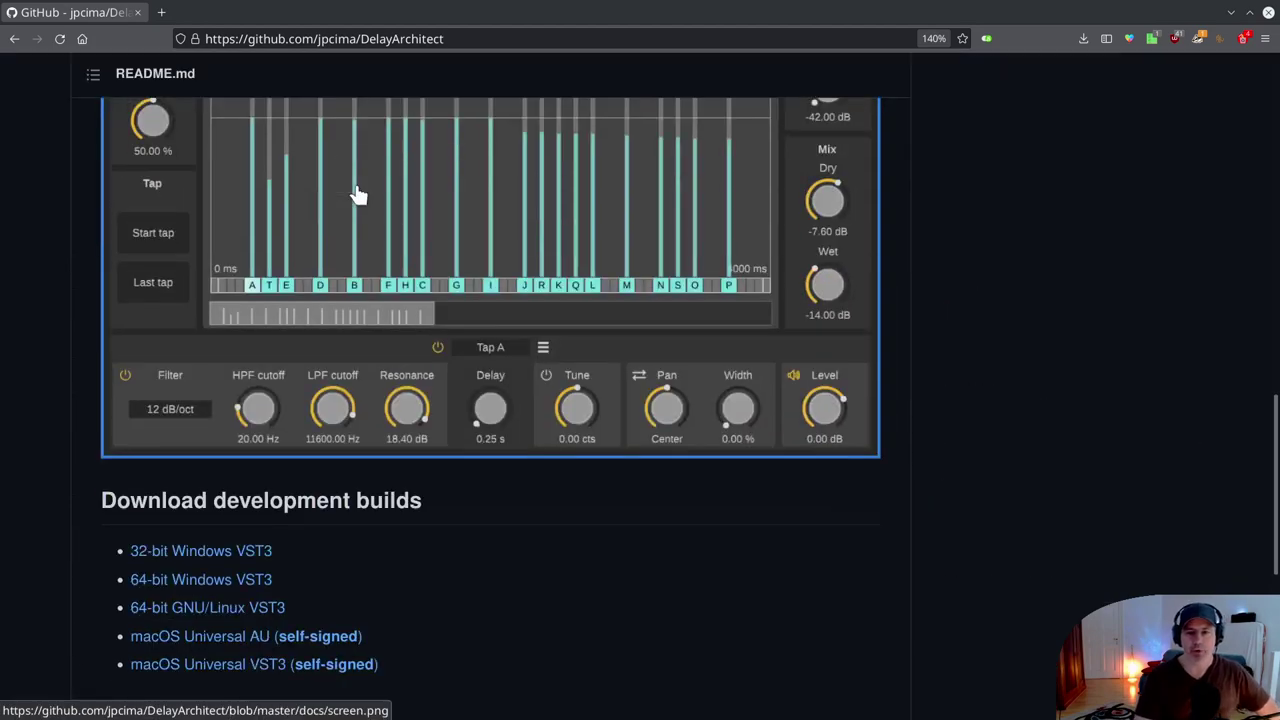
pyautogui.scroll(7, 358, 195)
pyautogui.scroll(-2, 355, 193)
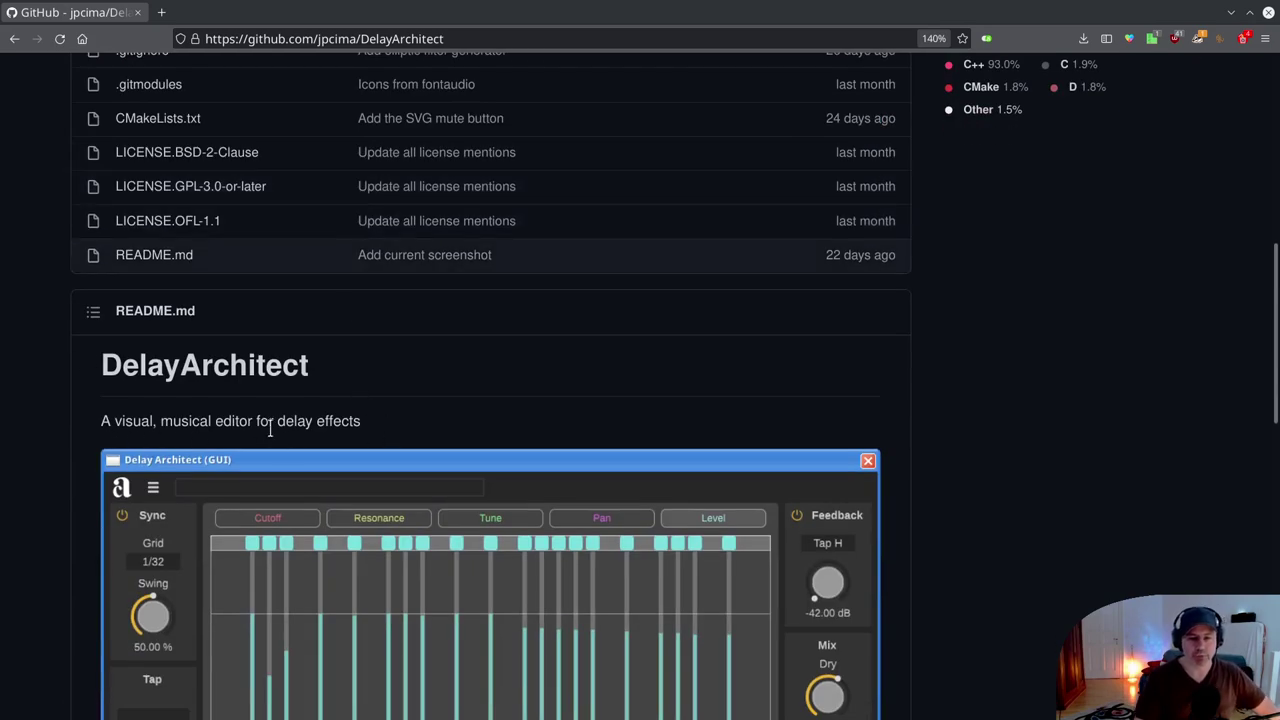
pyautogui.scroll(-10, 437, 432)
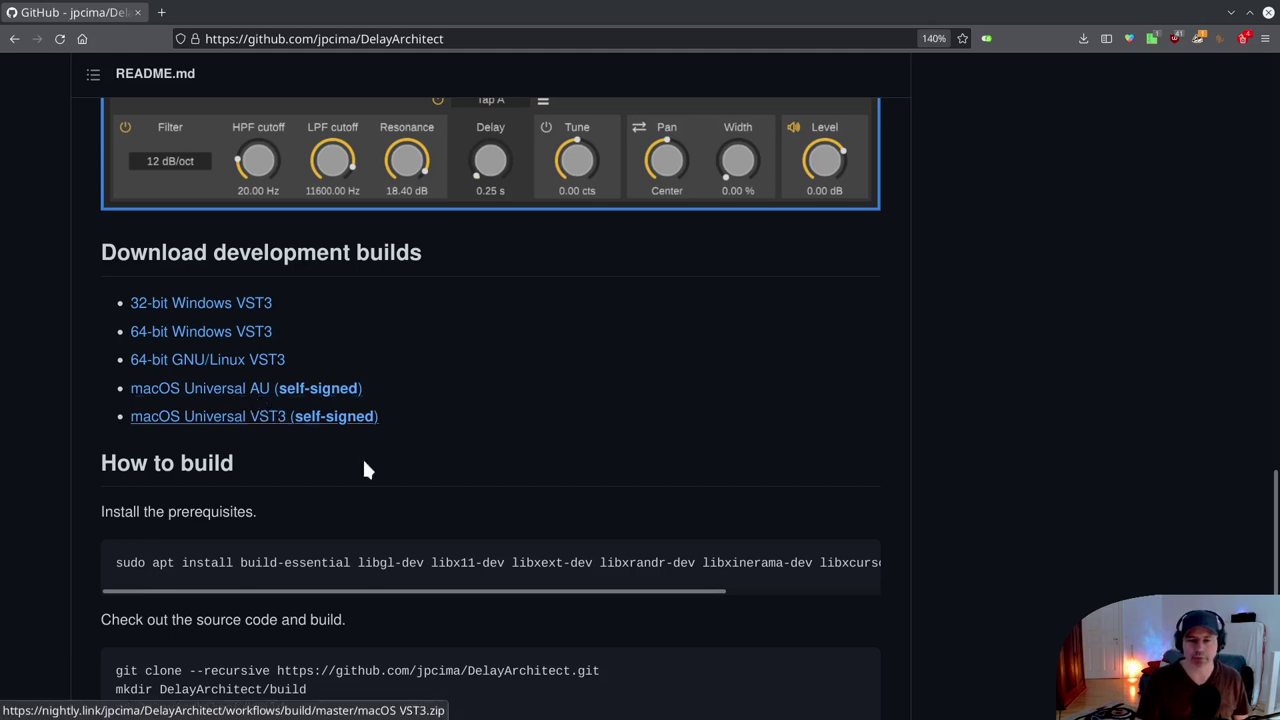
pyautogui.scroll(-1, 462, 472)
pyautogui.scroll(-3, 462, 472)
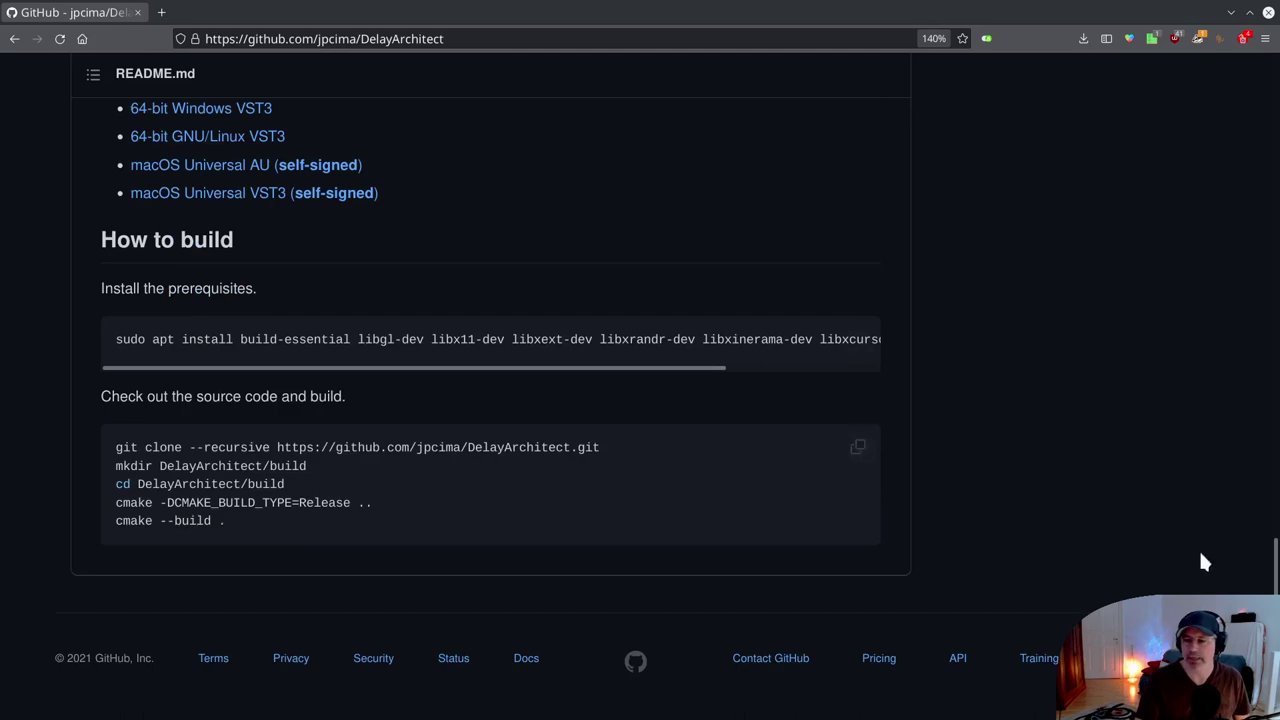
pyautogui.moveTo(1276, 592); pyautogui.dragTo(1233, 54)
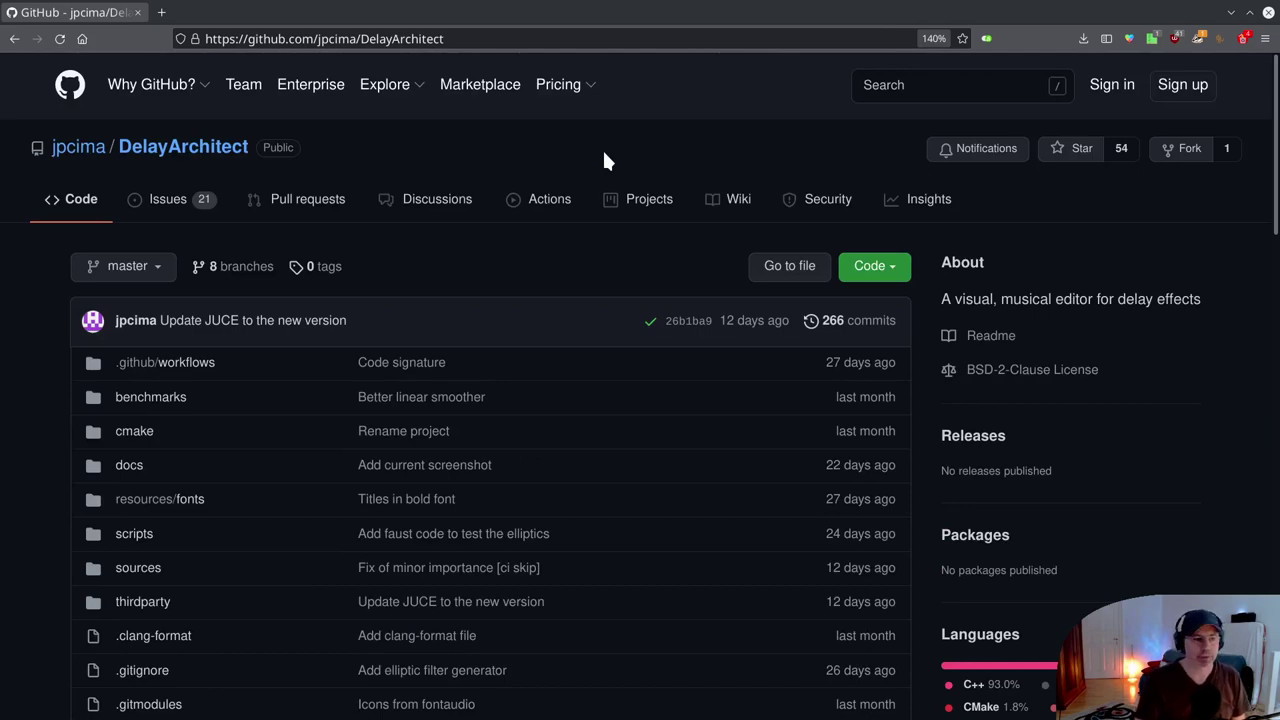
# Switch back to Bitwig Studio and recall the default settings in the Delay Architect plugin.
pyautogui.hotkey('alt', 'Tab')
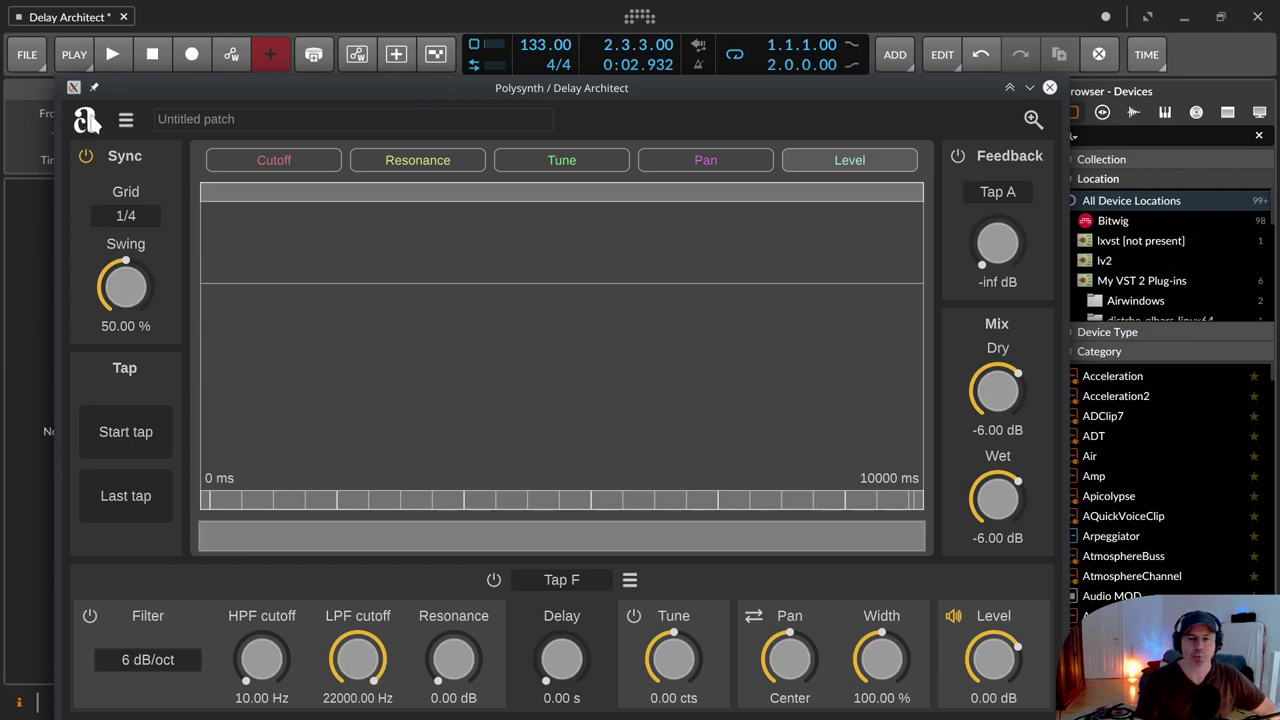
pyautogui.click(126, 120)
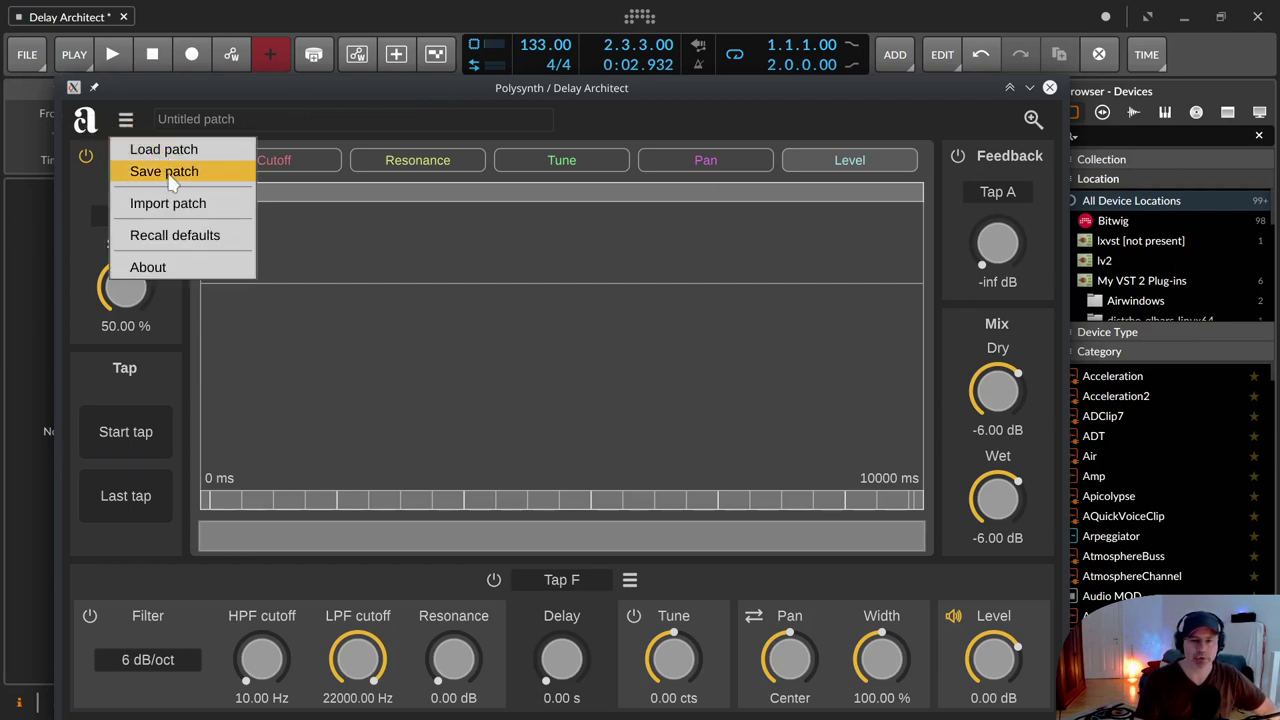
pyautogui.click(158, 240)
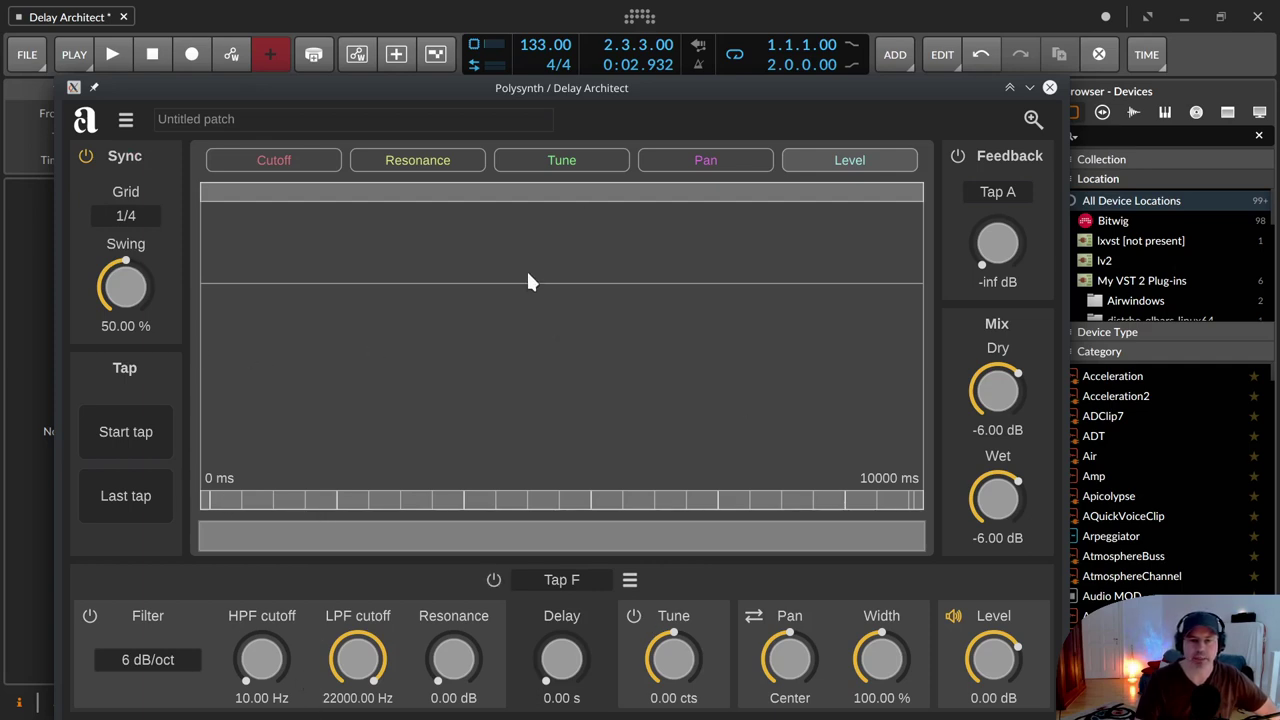
# Check the Sync grid divisions, choosing 1/4, and try a swing of about 58.89 % before resetting it to 50 %.
pyautogui.click(86, 157)
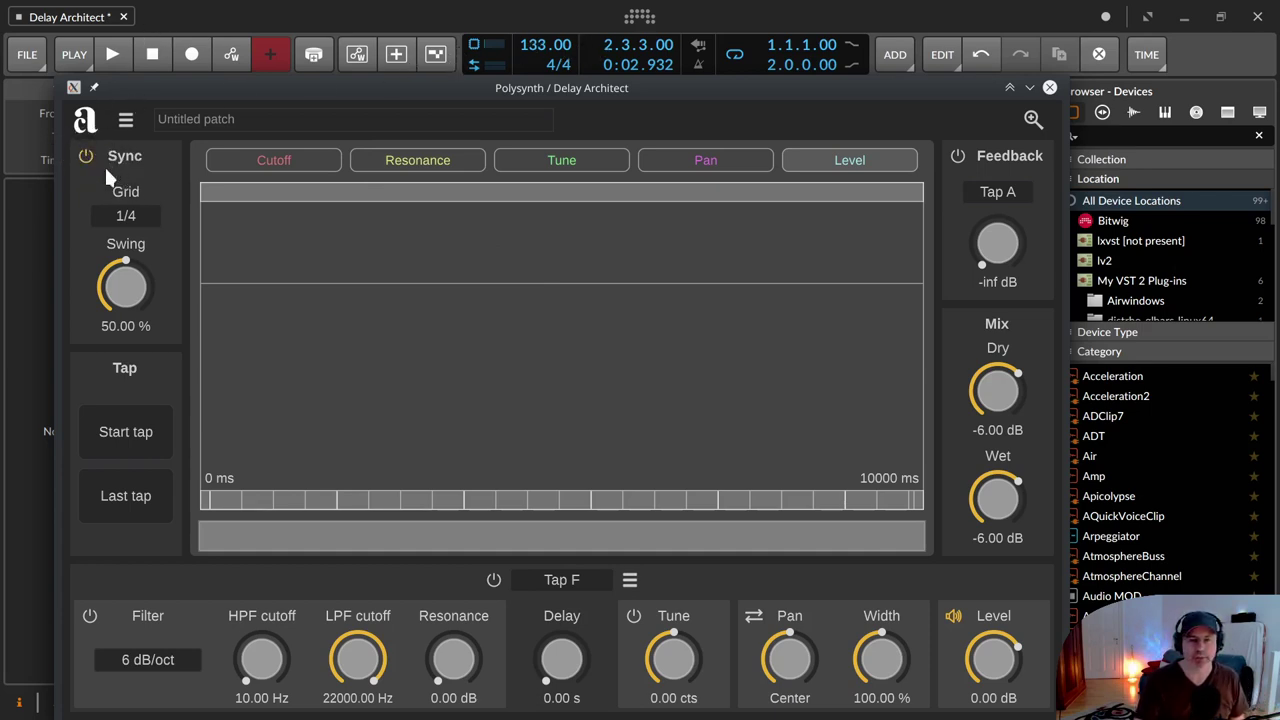
pyautogui.click(124, 214)
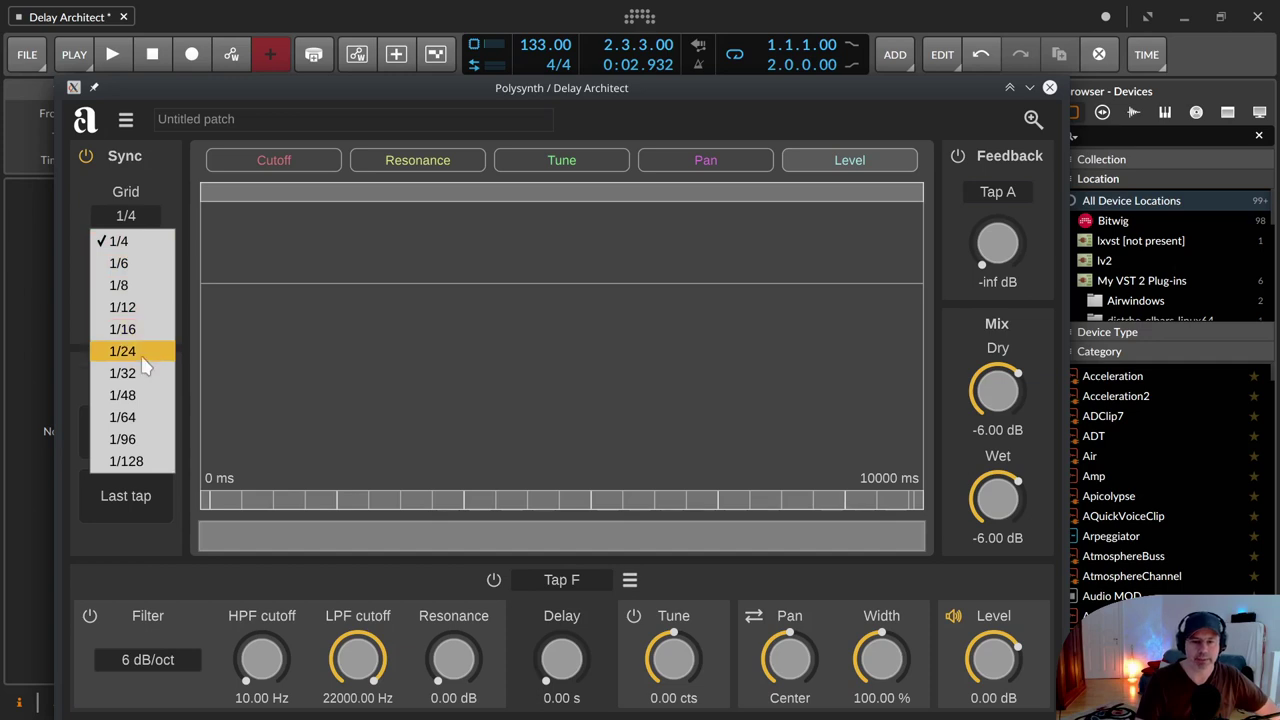
pyautogui.click(309, 261)
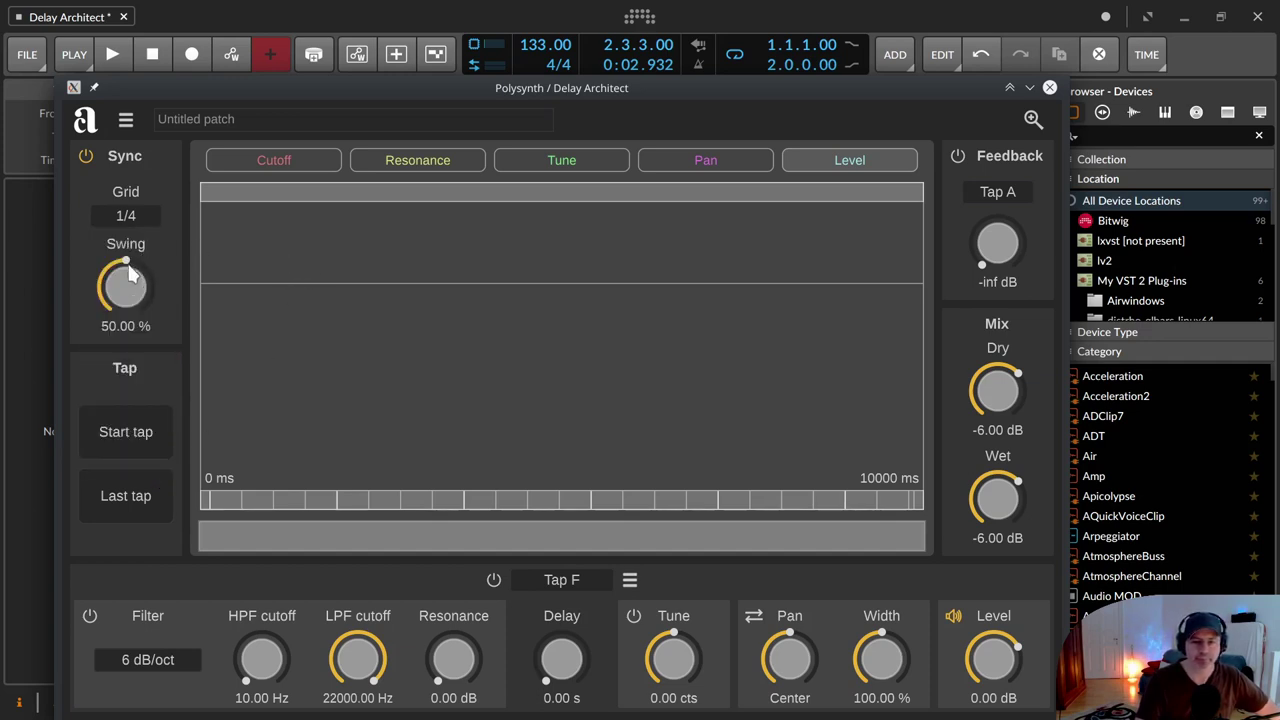
pyautogui.click(125, 217)
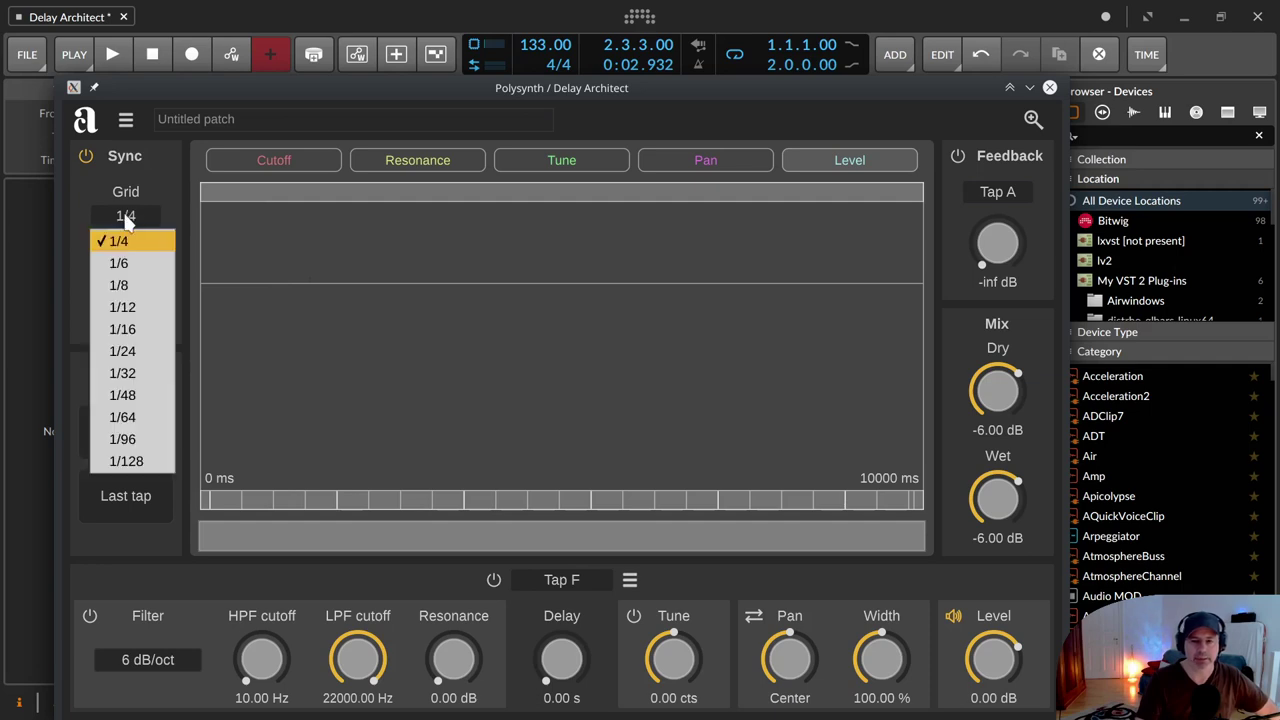
pyautogui.click(126, 243)
pyautogui.moveTo(126, 263)
pyautogui.mouseDown()
pyautogui.moveTo(177, 298)
pyautogui.moveTo(95, 272)
pyautogui.moveTo(107, 262)
pyautogui.moveTo(172, 277)
pyautogui.moveTo(157, 263)
pyautogui.moveTo(81, 262)
pyautogui.moveTo(176, 288)
pyautogui.moveTo(142, 272)
pyautogui.moveTo(164, 296)
pyautogui.moveTo(151, 275)
pyautogui.moveTo(132, 281)
pyautogui.mouseUp()
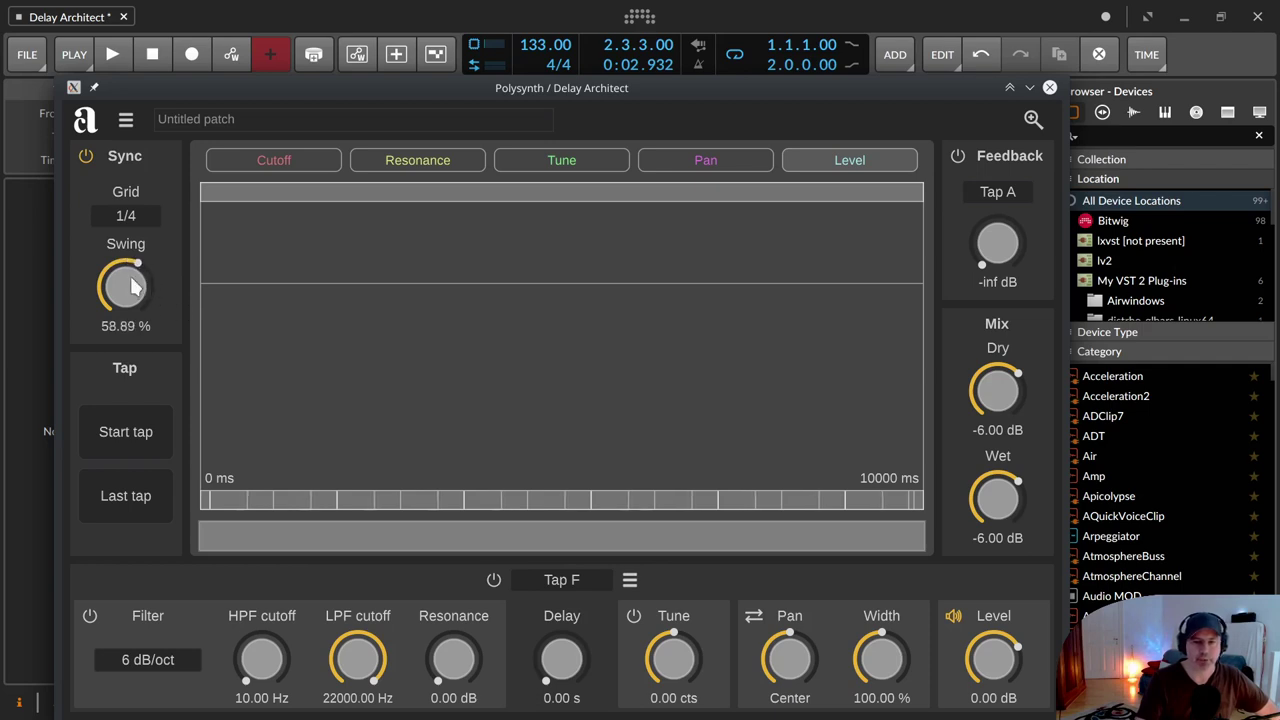
pyautogui.doubleClick(133, 285)
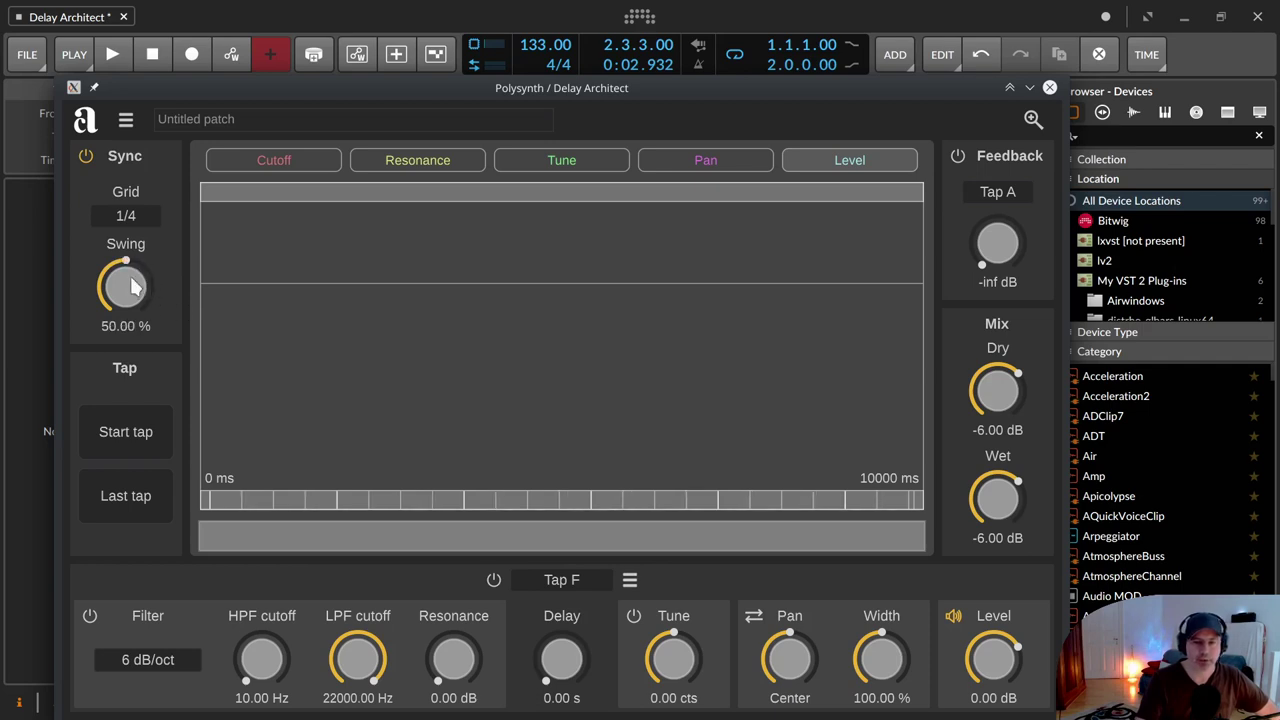
# Record a delay pattern of seven taps, A to G, by tapping the rhythm and finishing with the last tap.
pyautogui.click(129, 432)
pyautogui.click(135, 436)
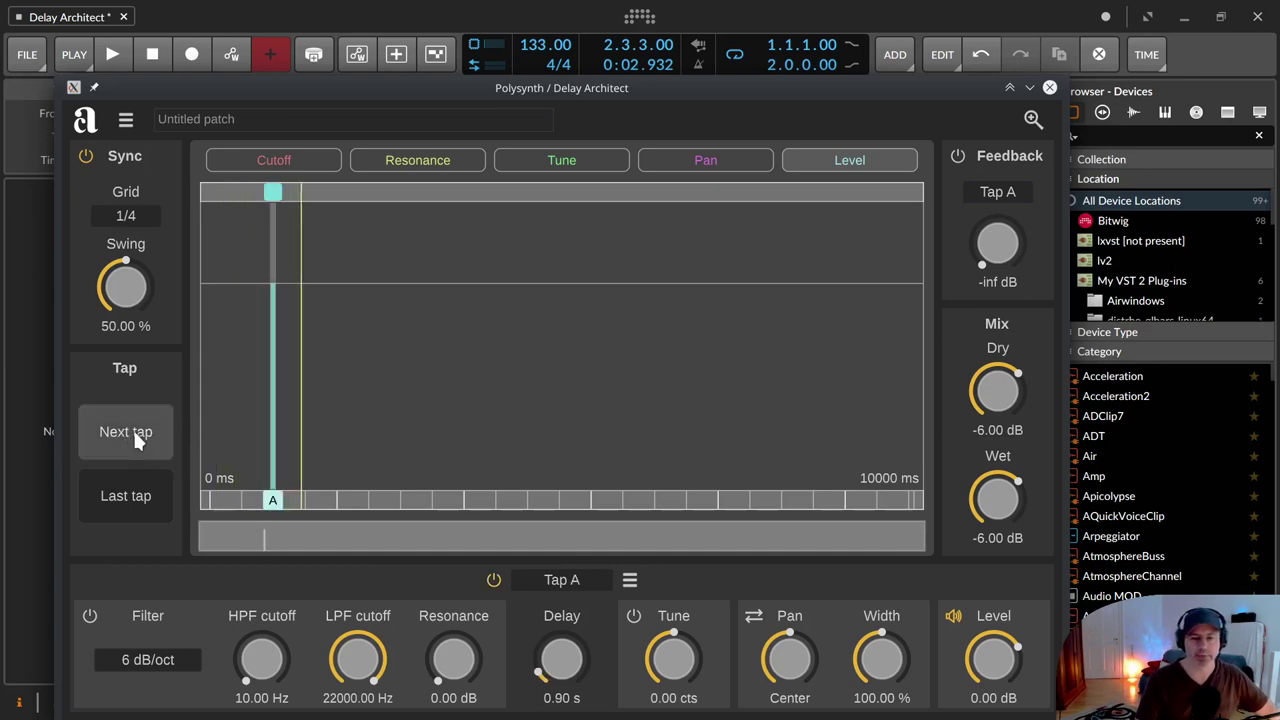
pyautogui.click(133, 430)
pyautogui.click(133, 430)
pyautogui.click(133, 430)
pyautogui.click(133, 430)
pyautogui.click(133, 430)
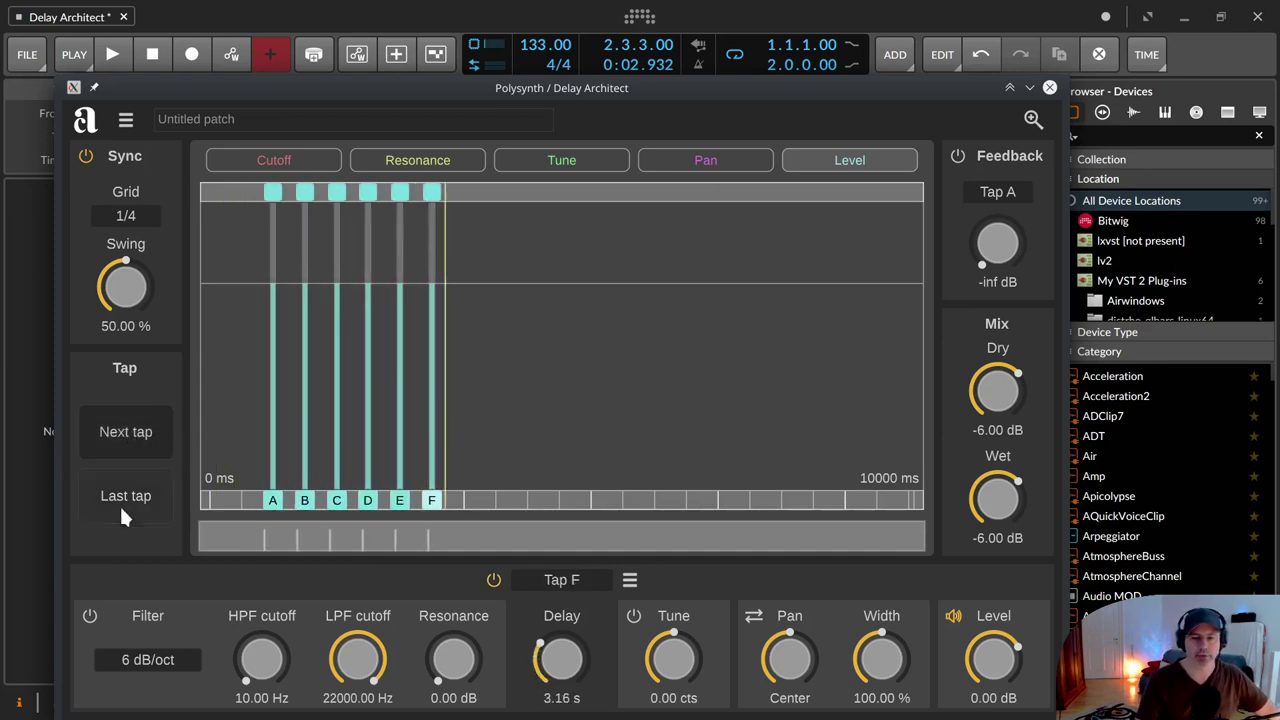
pyautogui.click(124, 514)
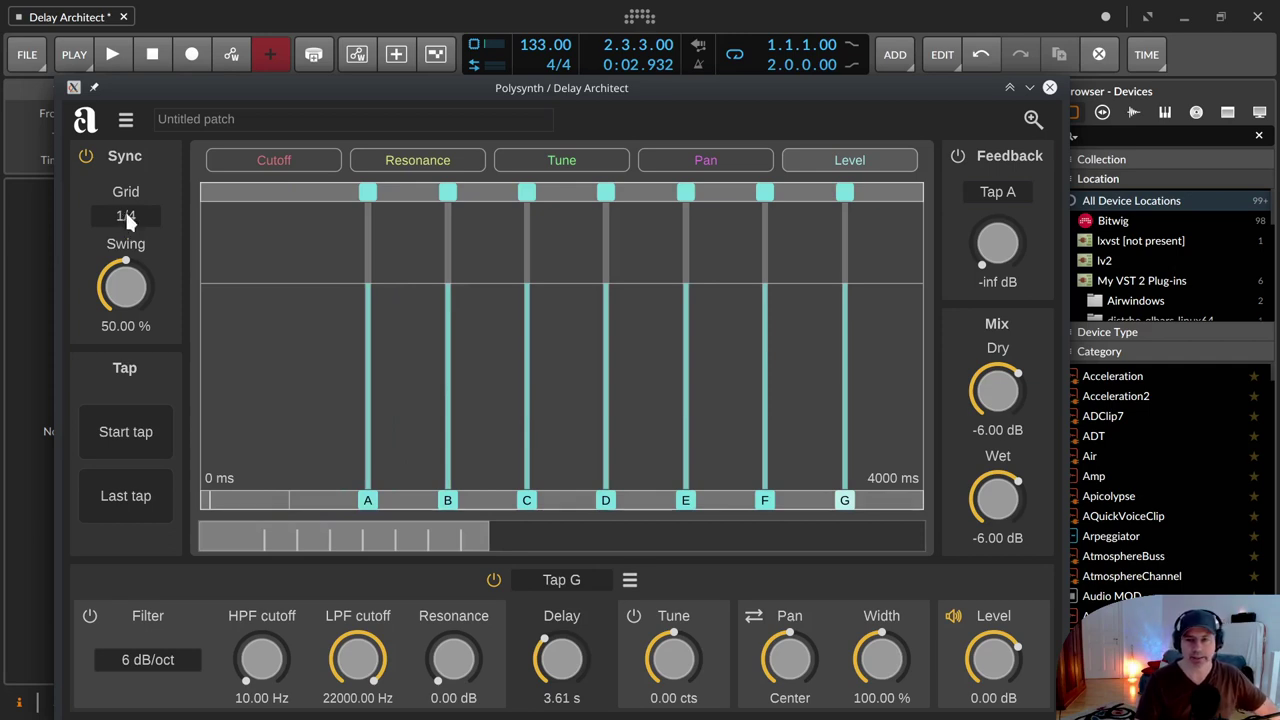
# Recall the default patch to clear all taps, and view the interface zoom options without choosing a different one.
pyautogui.click(125, 120)
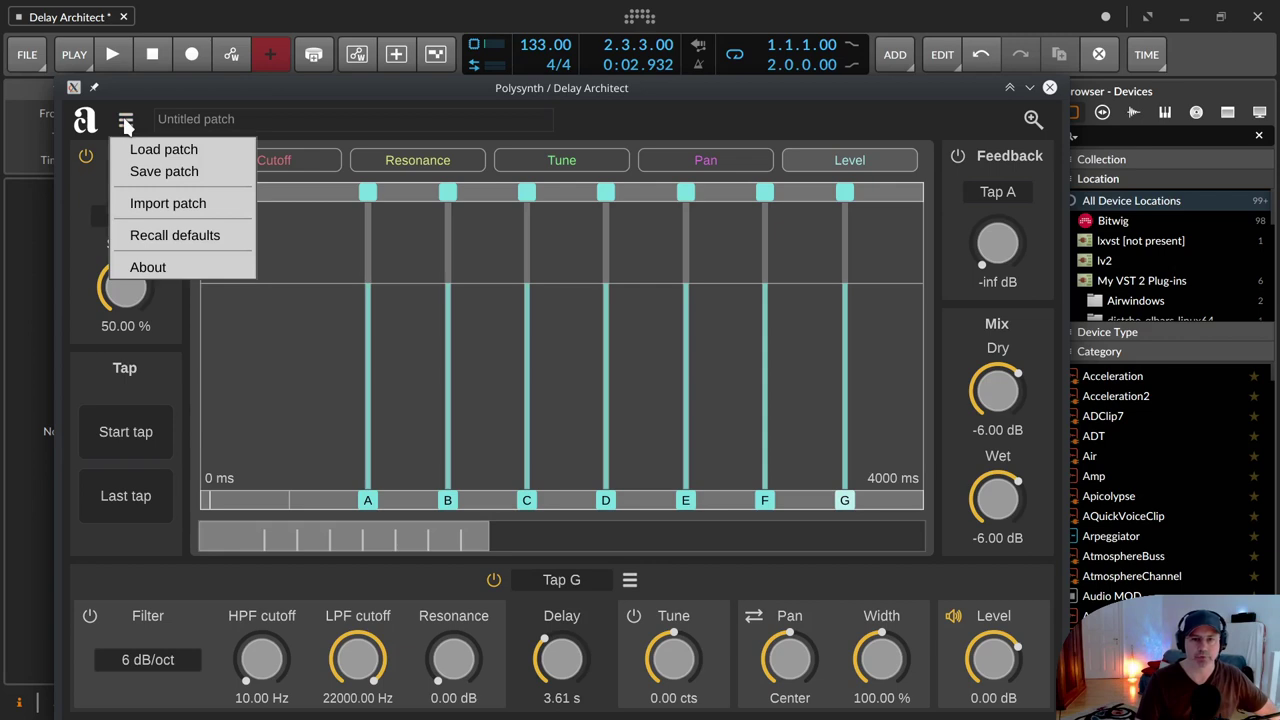
pyautogui.click(146, 236)
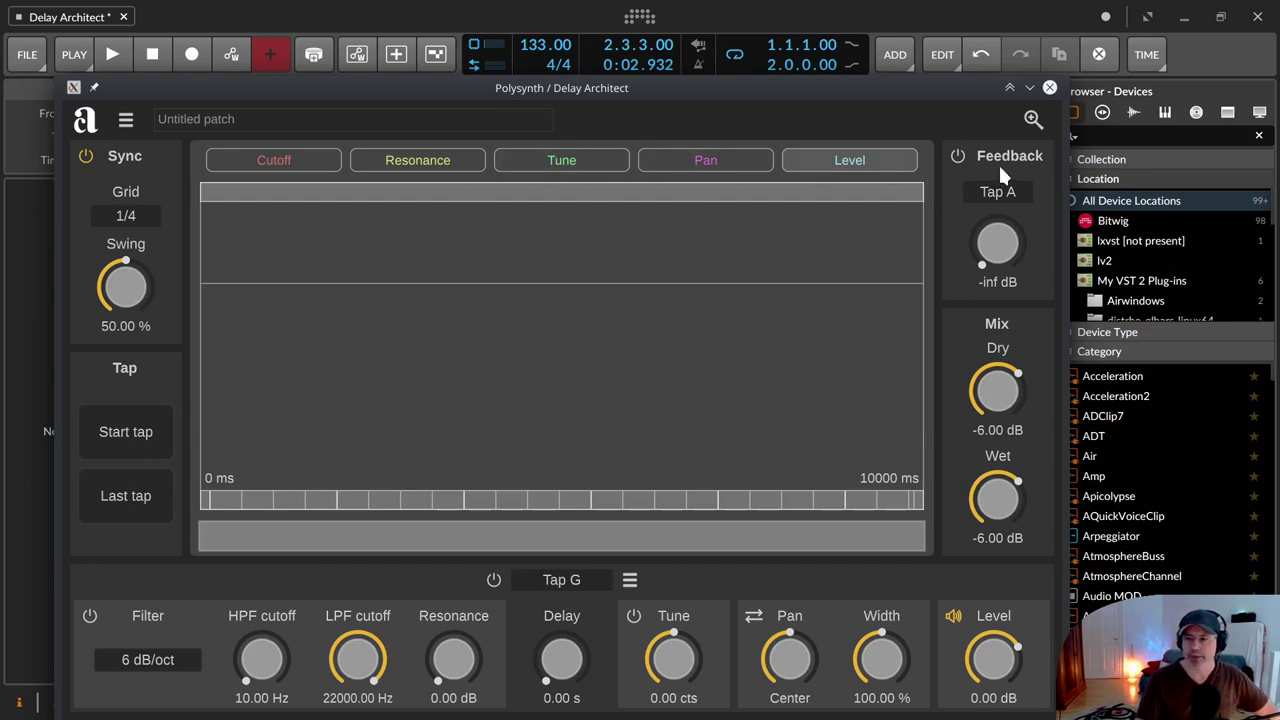
pyautogui.click(1031, 117)
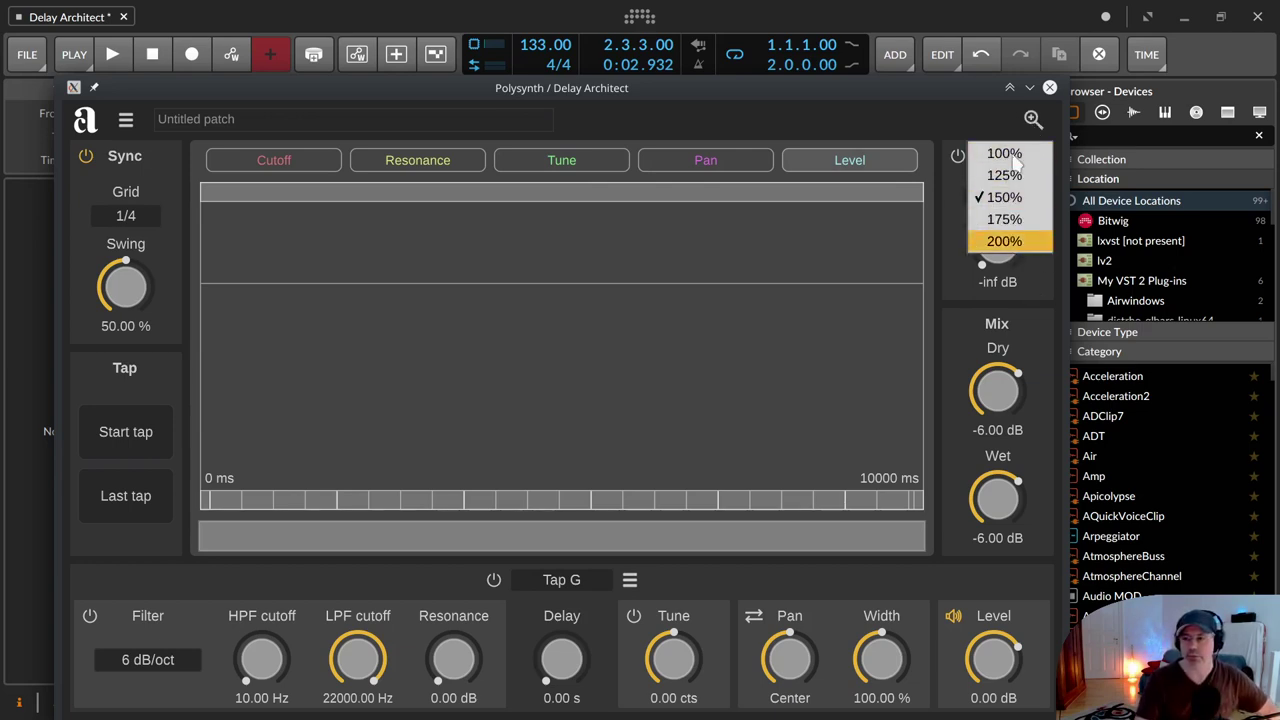
pyautogui.click(940, 121)
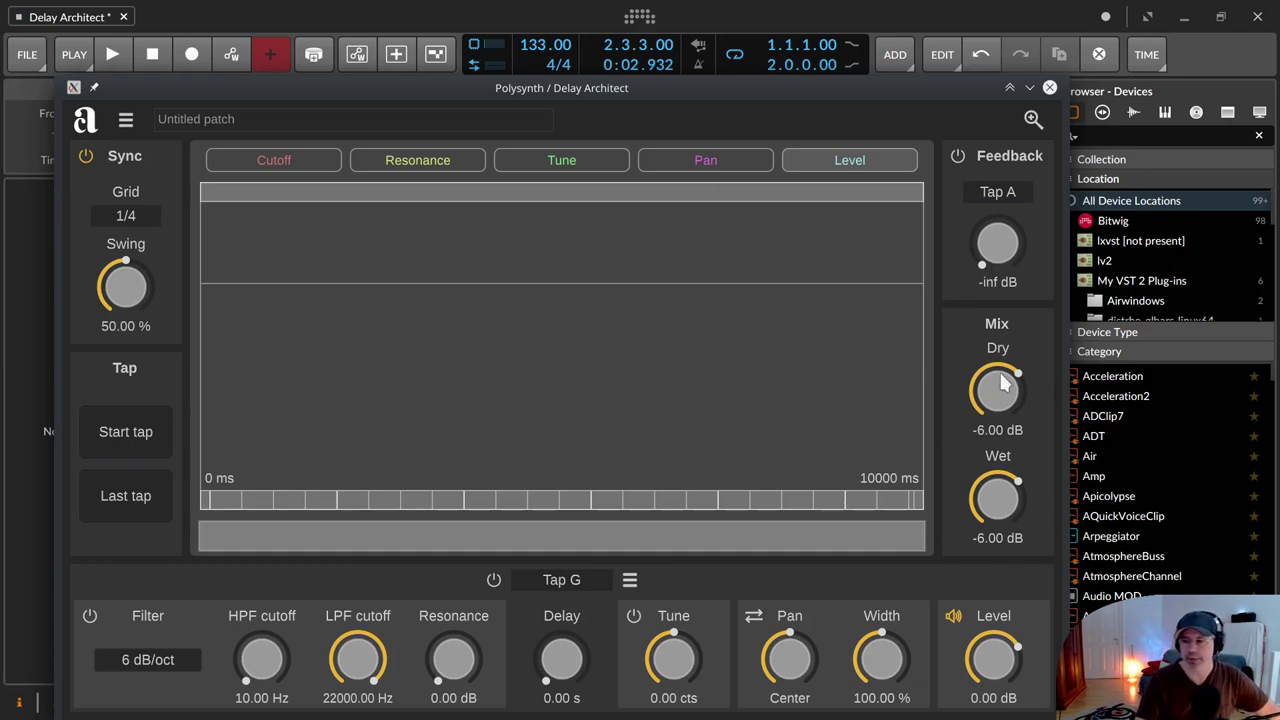
# Set the dry mix level to about -3.66 dB, and try the wet level before resetting it to -6.00 dB.
pyautogui.moveTo(1006, 395); pyautogui.dragTo(995, 352)
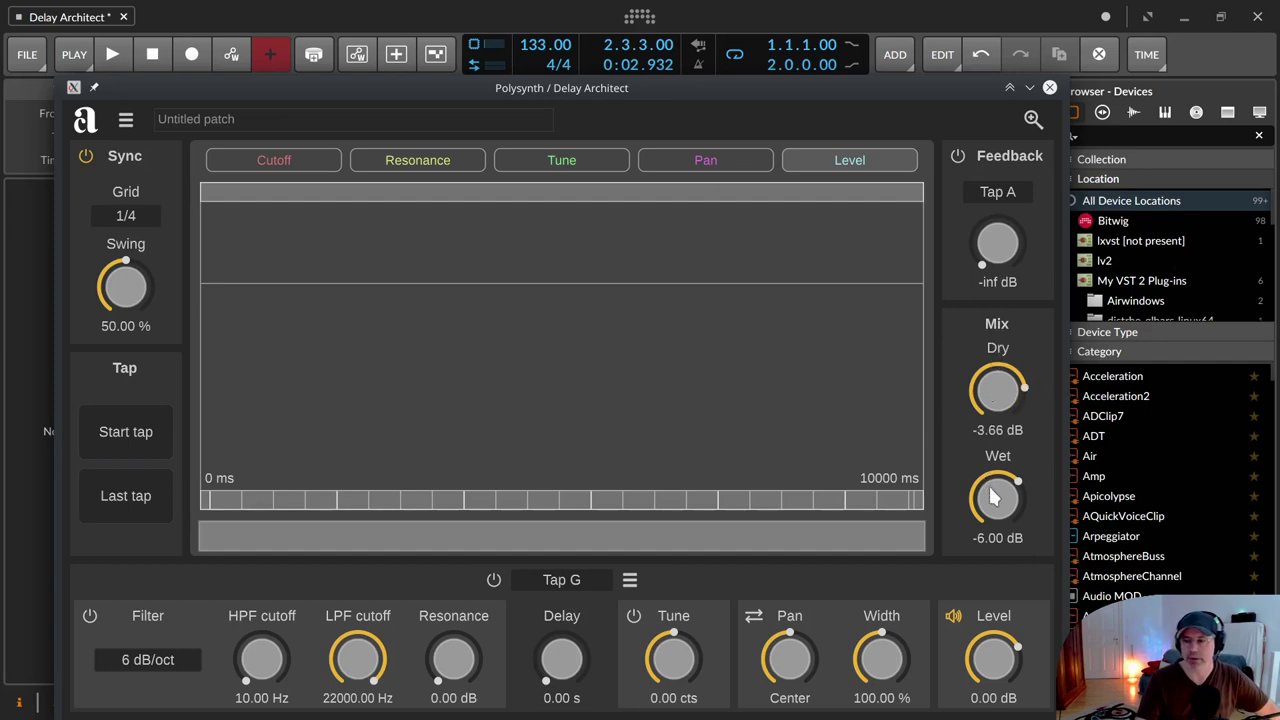
pyautogui.moveTo(994, 495)
pyautogui.mouseDown()
pyautogui.moveTo(994, 452)
pyautogui.moveTo(993, 506)
pyautogui.mouseUp()
pyautogui.doubleClick(993, 497)
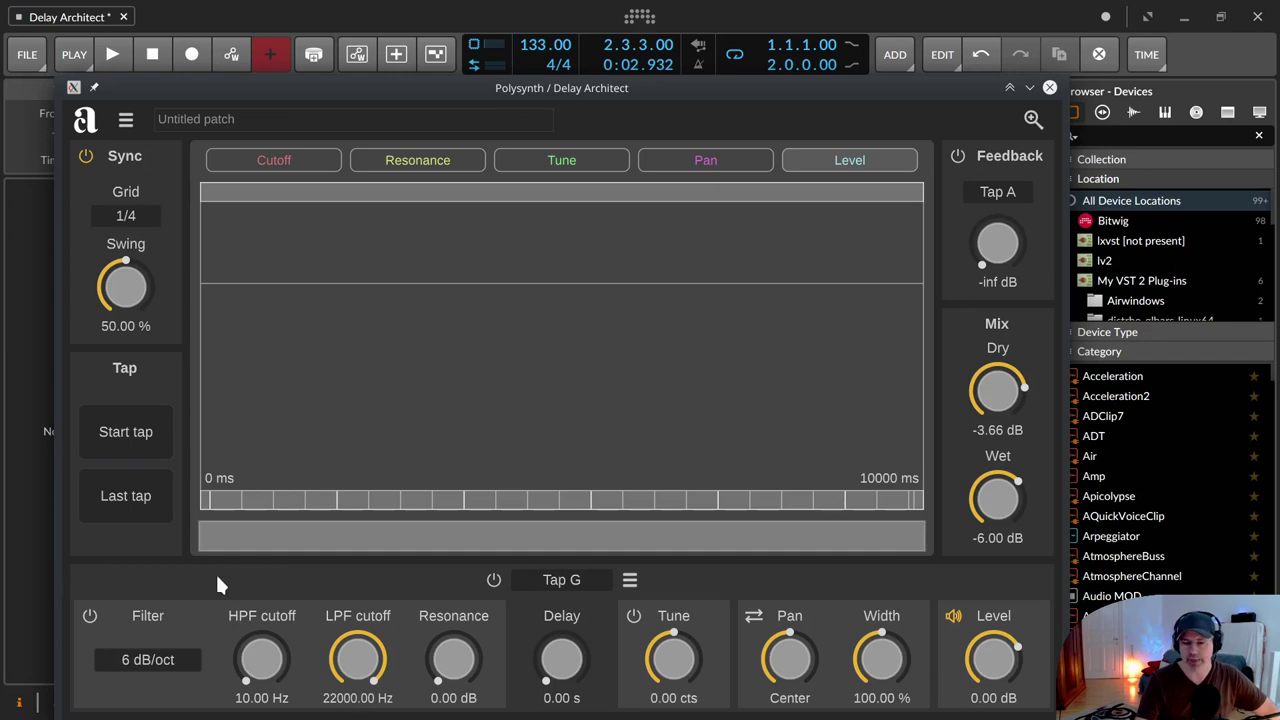
# View the filter slope options for Tap G without choosing a different one.
pyautogui.click(90, 614)
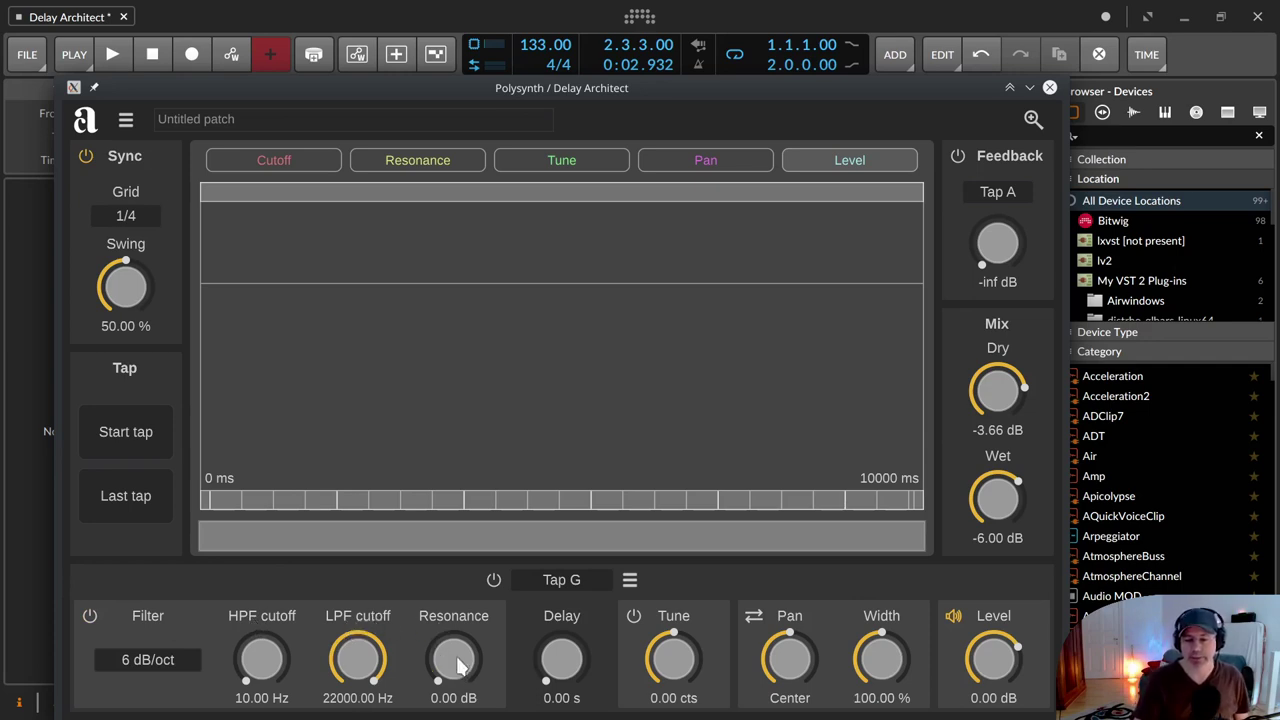
pyautogui.click(128, 654)
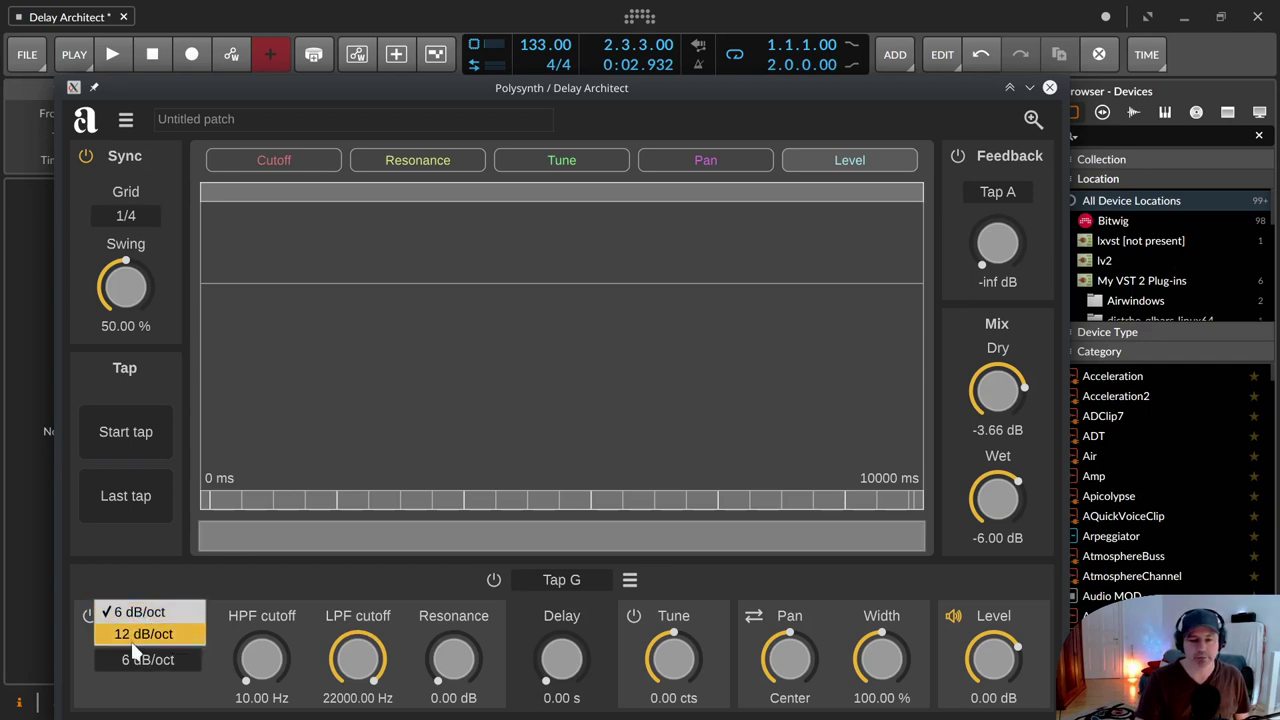
pyautogui.click(187, 680)
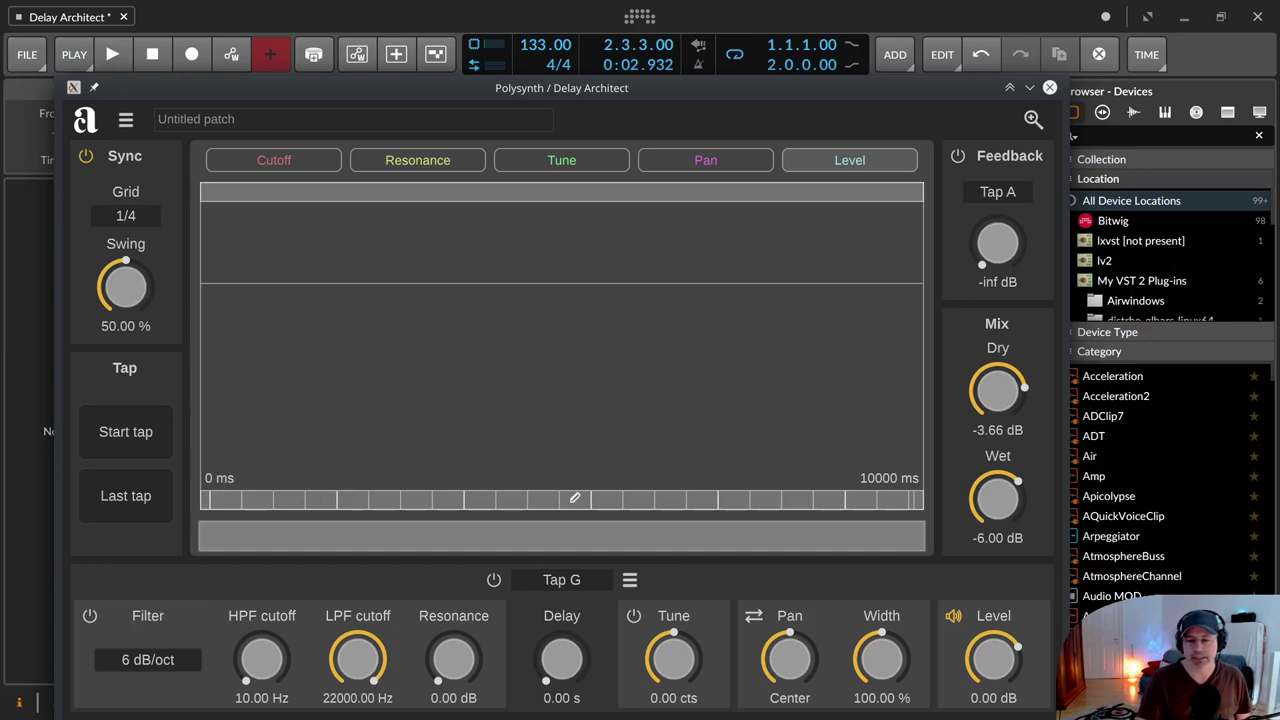
# Examine the copy and paste options for Tap G, including the parameters that can be copied to all taps.
pyautogui.click(630, 580)
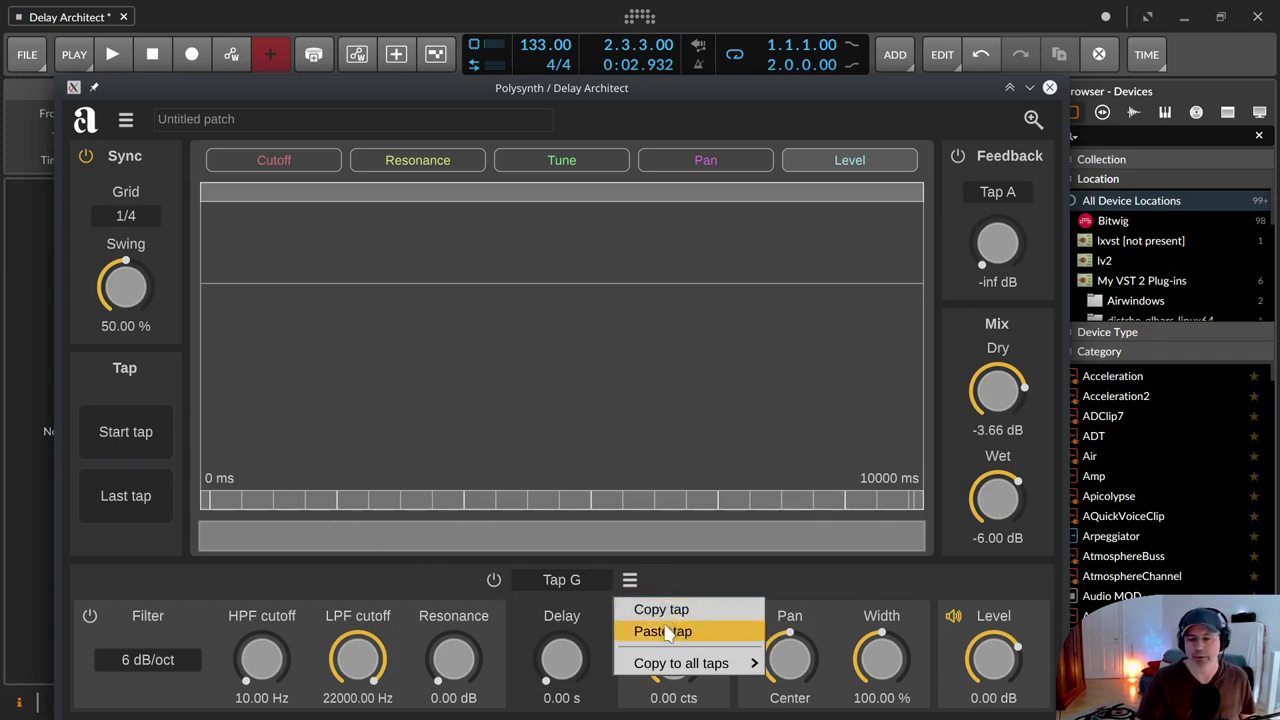
pyautogui.moveTo(678, 672)
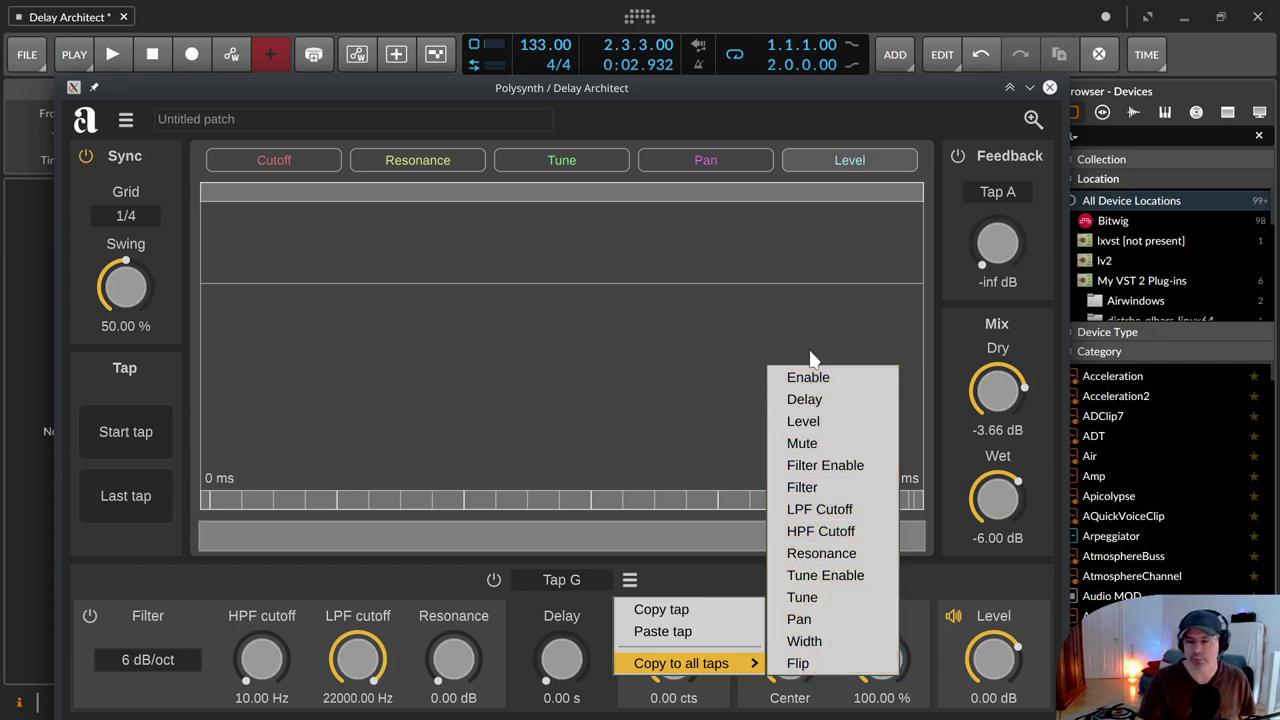
pyautogui.click(706, 577)
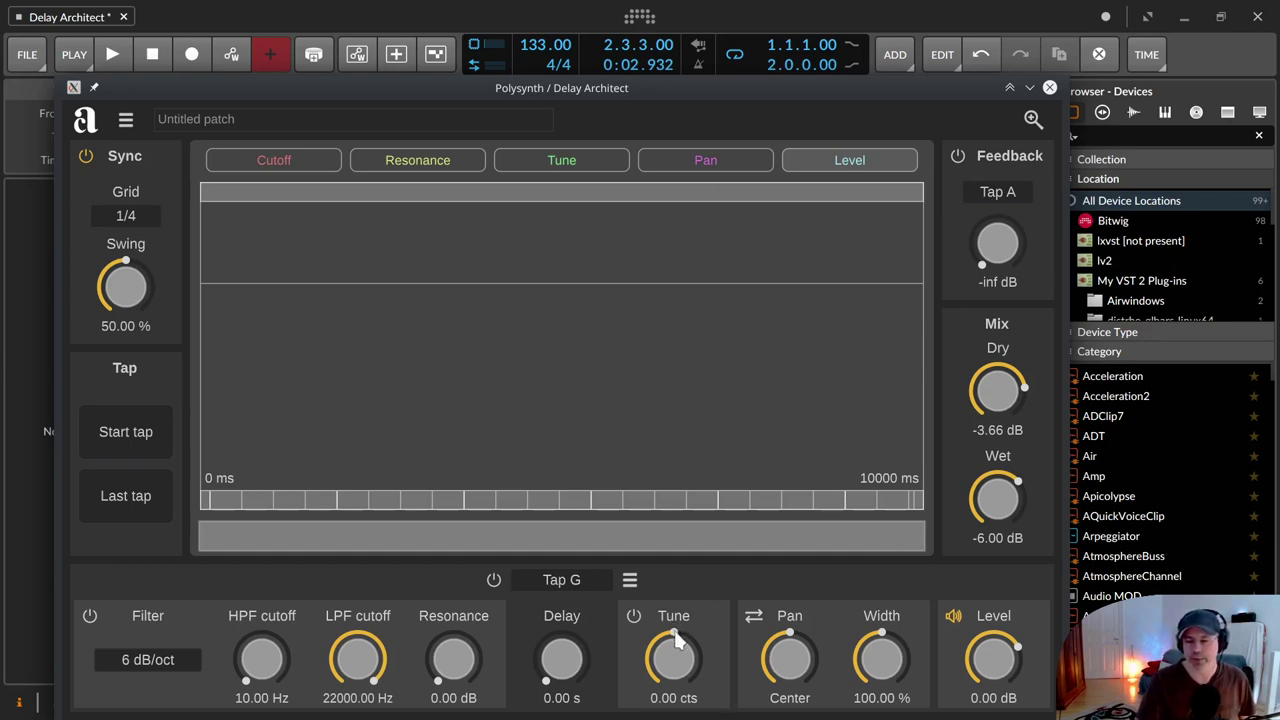
# Try tuning Tap G to 1200 cts and reset the tuning to 0 cts.
pyautogui.moveTo(677, 641); pyautogui.dragTo(683, 441)
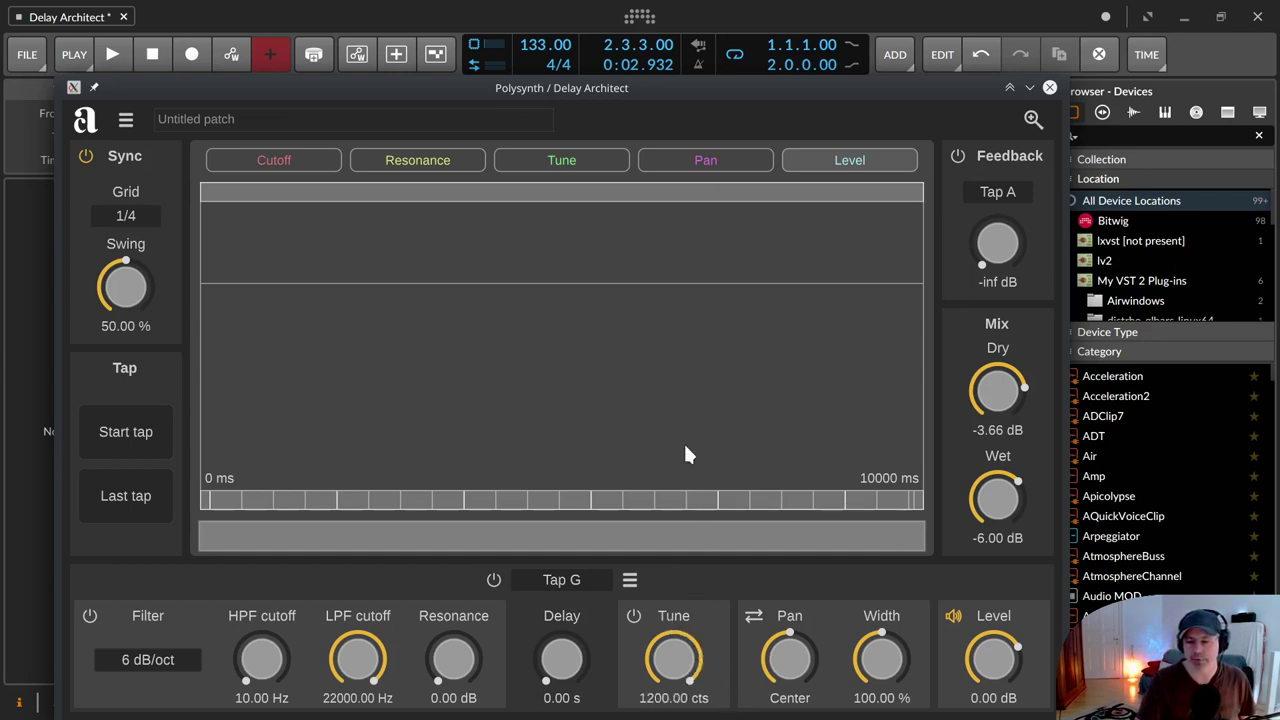
pyautogui.doubleClick(673, 665)
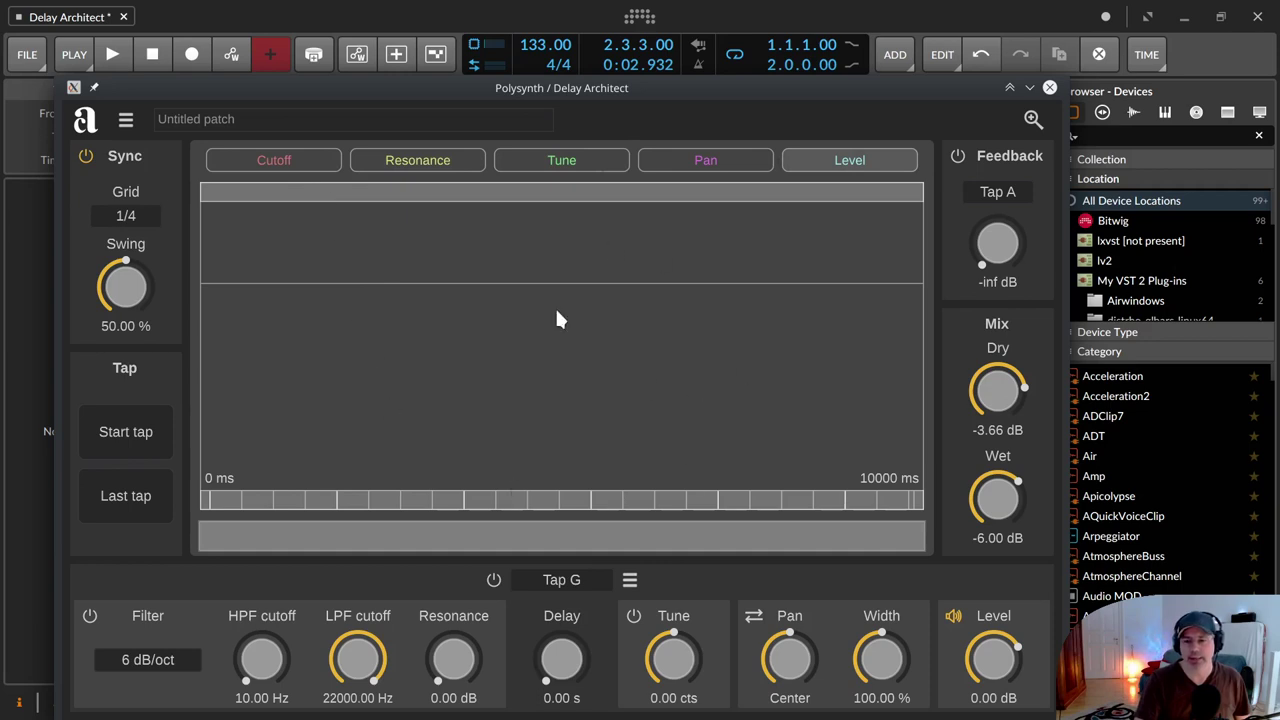
# Play the project briefly to hear the sound, and stop playback.
pyautogui.click(119, 55)
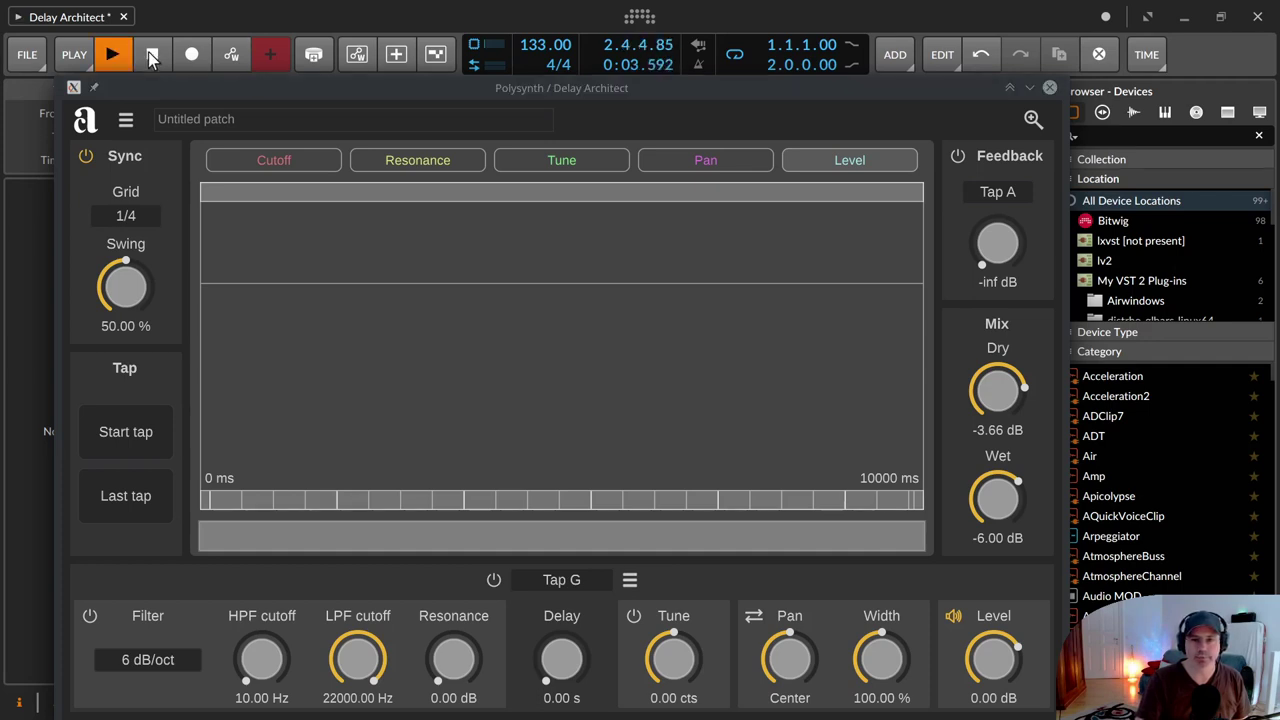
pyautogui.click(151, 58)
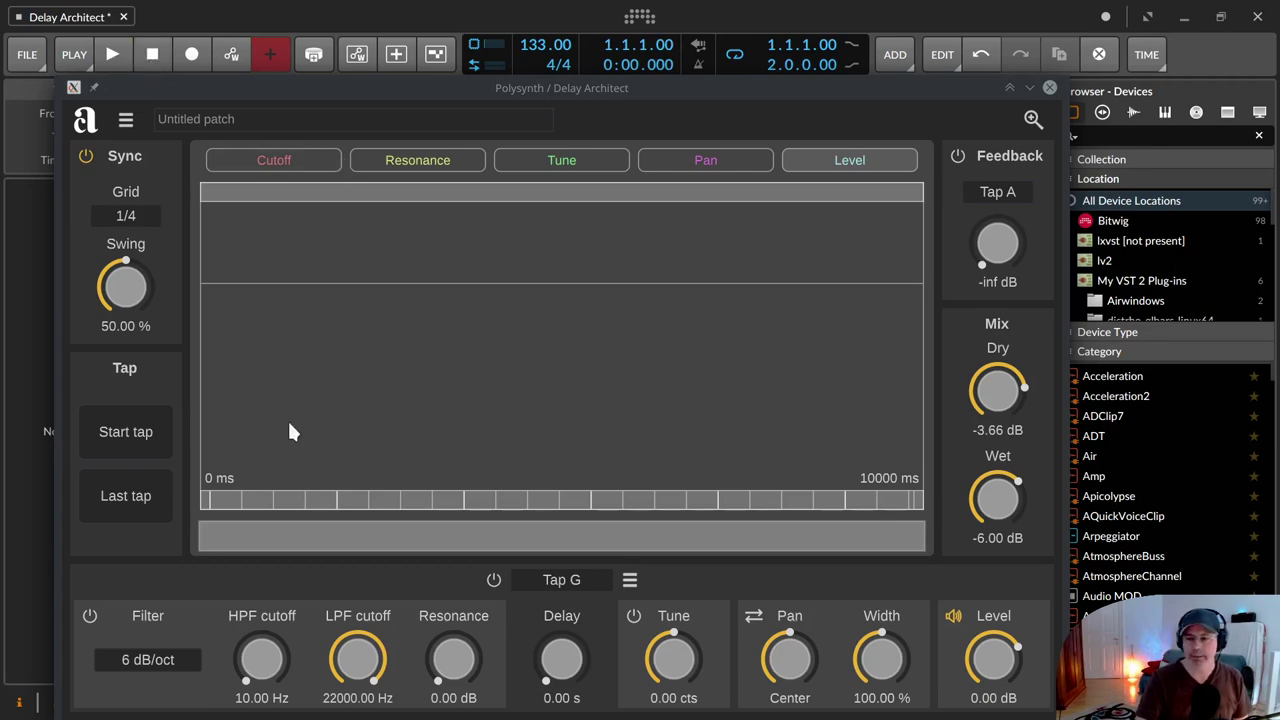
# Select the Polysynth clip in Scene 1, moving the plugin window aside and back over the project.
pyautogui.moveTo(368, 117); pyautogui.dragTo(623, 329)
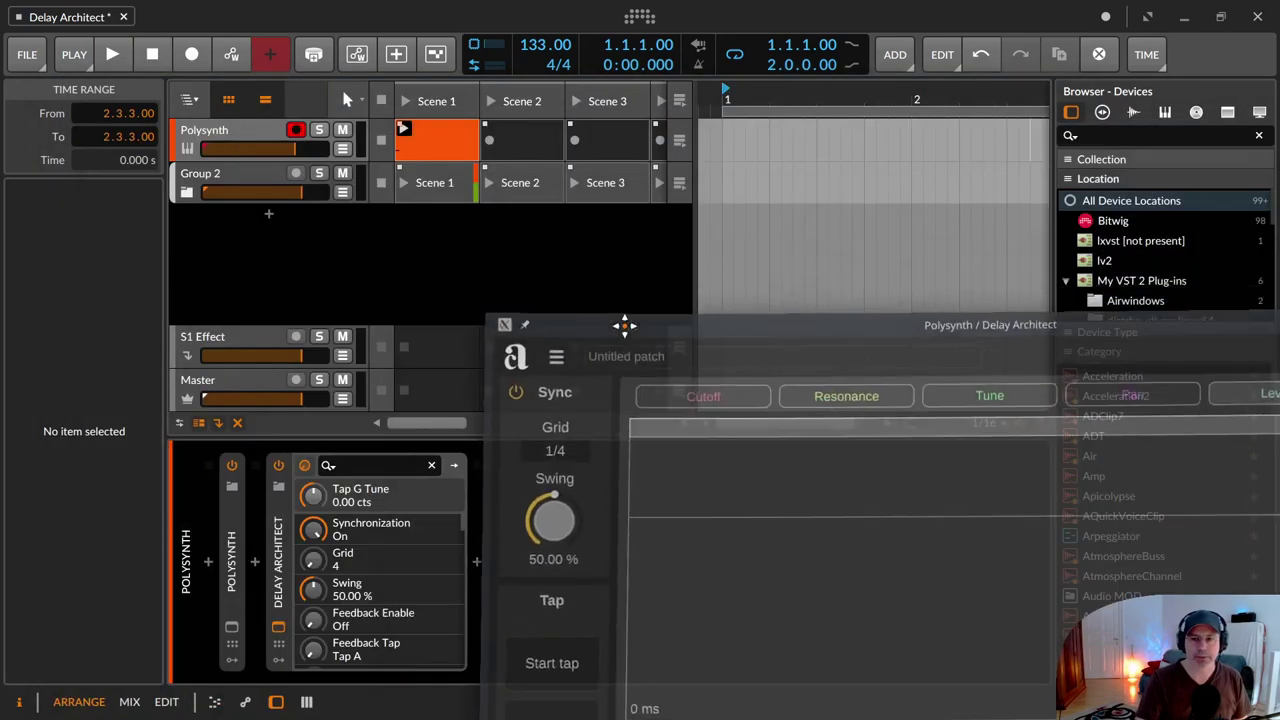
pyautogui.click(440, 140)
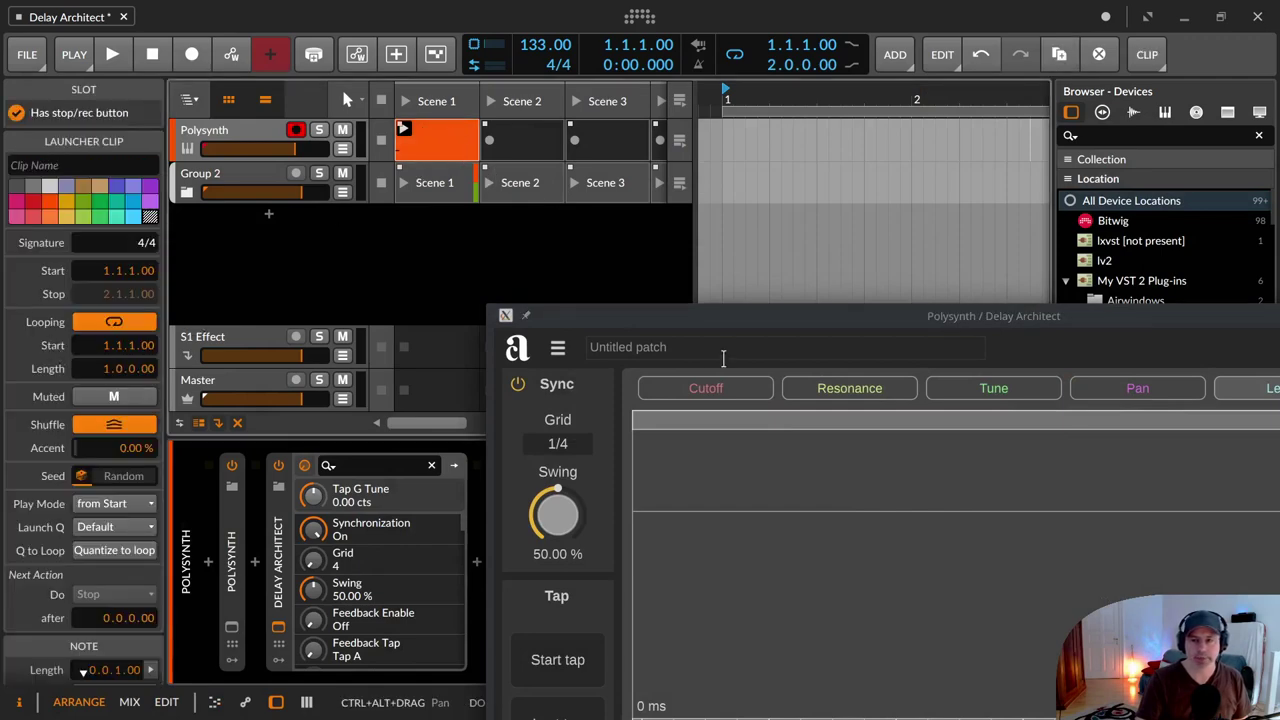
pyautogui.moveTo(716, 316); pyautogui.dragTo(277, 57)
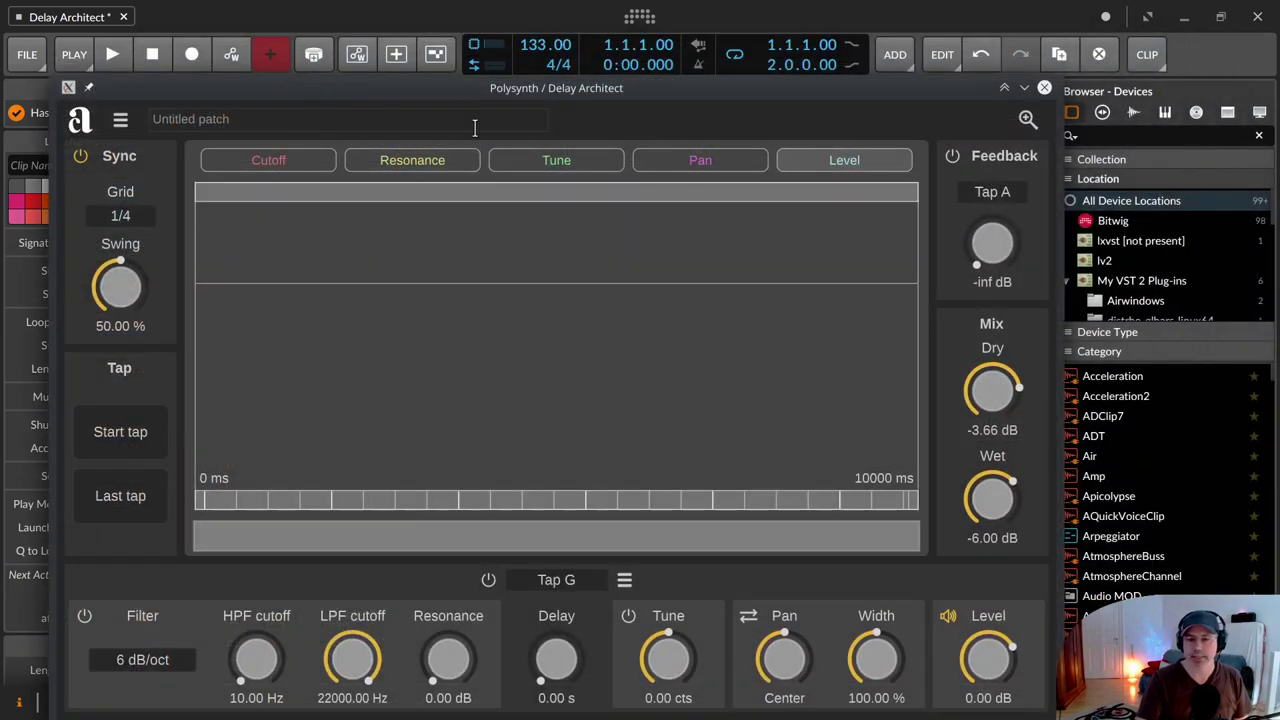
# Compare the tap timeline with sync off and on, and leave sync switched off.
pyautogui.click(78, 157)
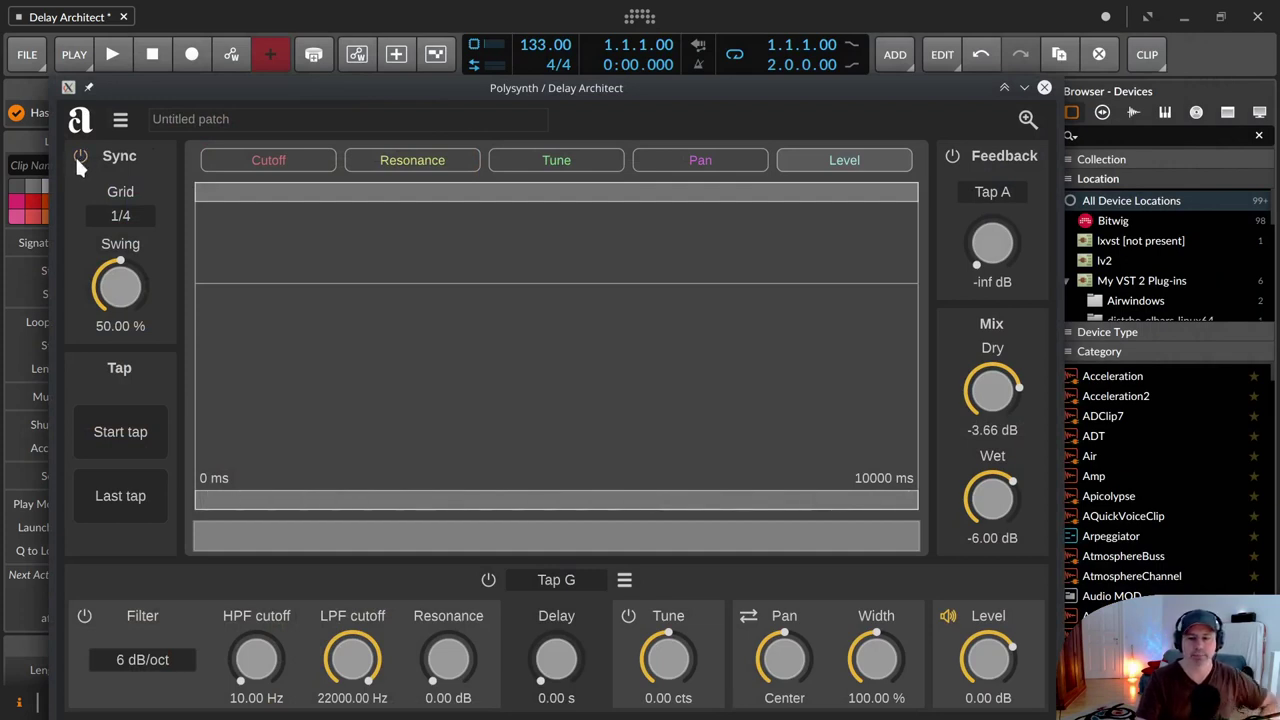
pyautogui.click(79, 157)
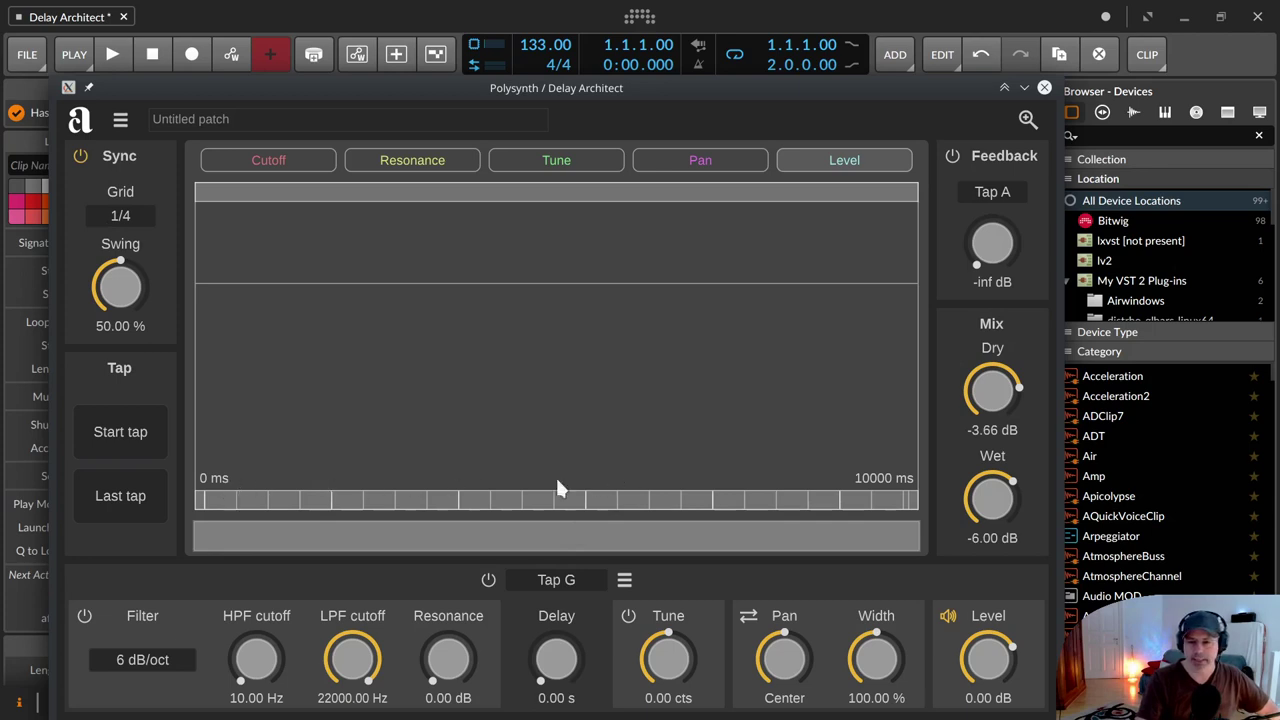
pyautogui.click(81, 156)
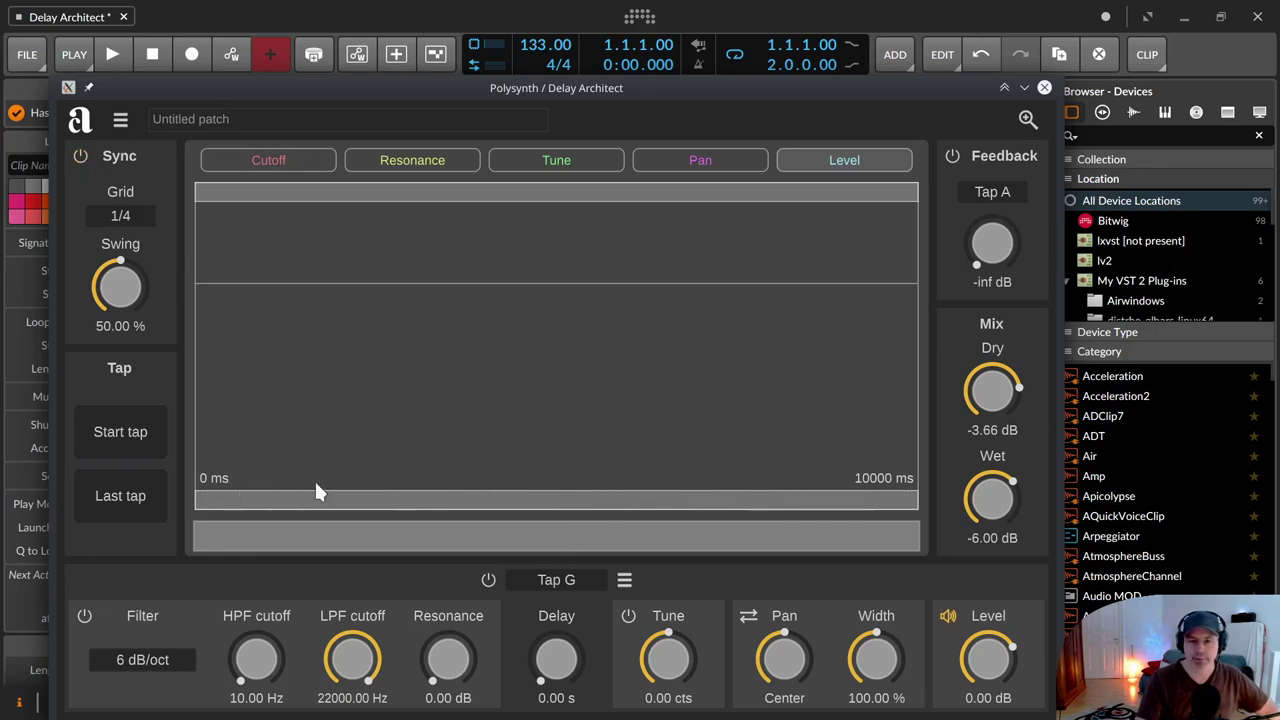
# Add unsynced taps at about 0.71 s and 1.91 s, plus a third tap moved to about 2.63 s.
pyautogui.click(256, 495)
pyautogui.click(340, 494)
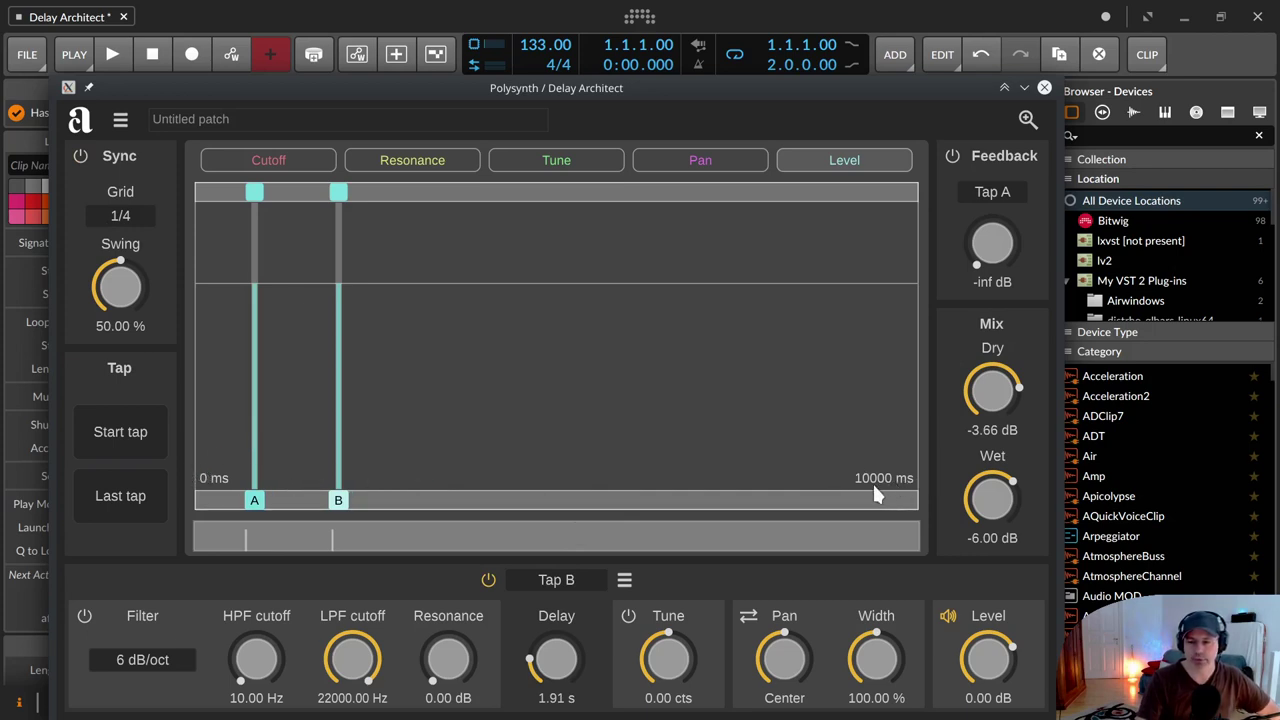
pyautogui.moveTo(918, 527); pyautogui.dragTo(194, 536)
pyautogui.moveTo(362, 537); pyautogui.dragTo(916, 537)
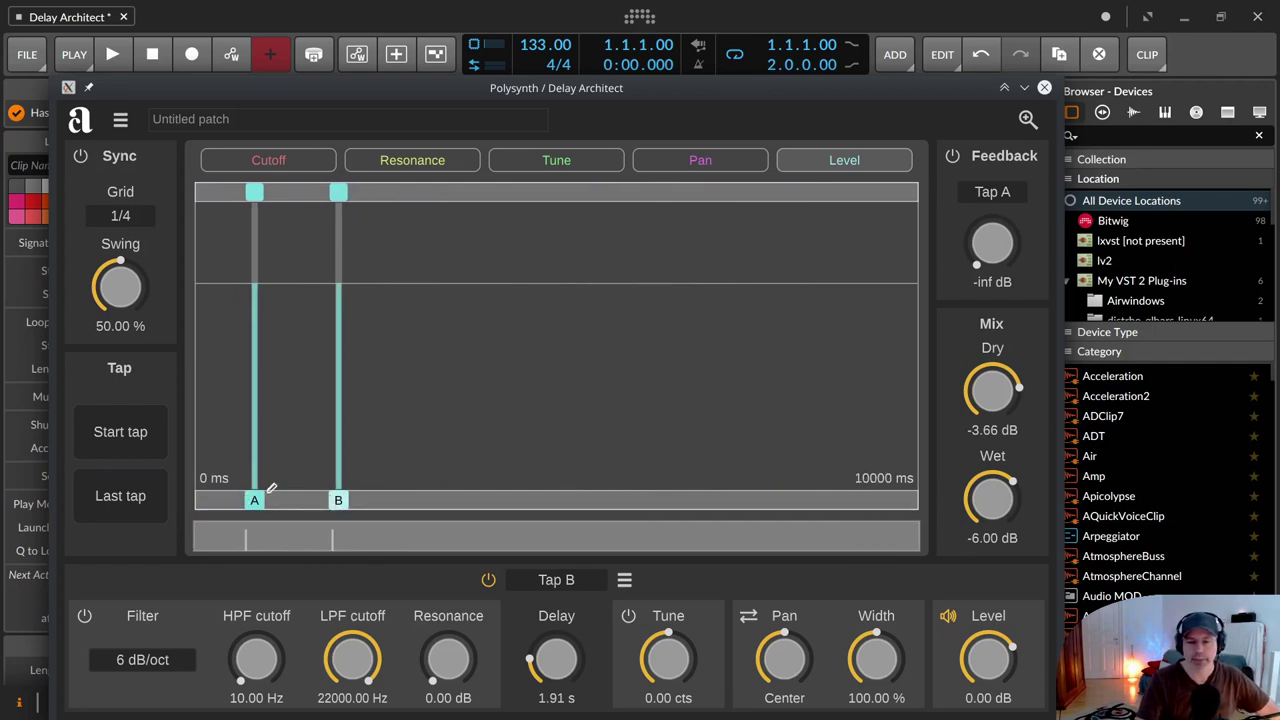
pyautogui.click(374, 499)
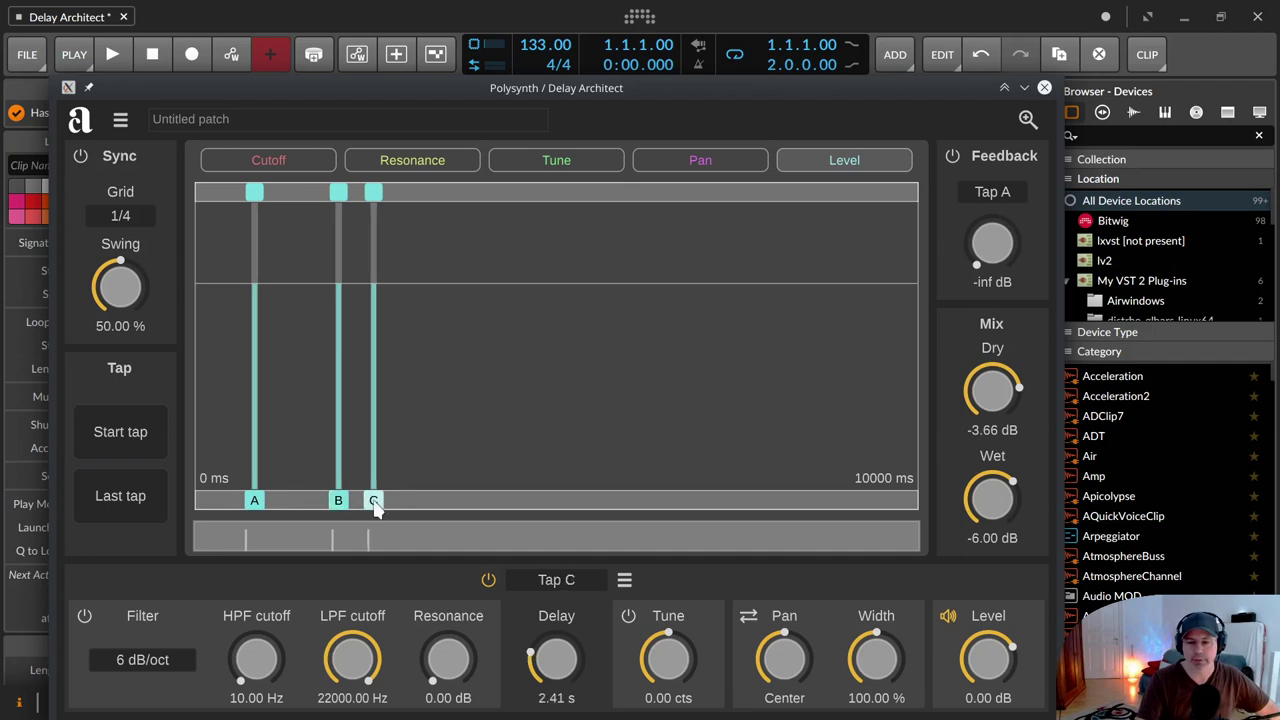
pyautogui.moveTo(377, 509)
pyautogui.mouseDown()
pyautogui.moveTo(502, 500)
pyautogui.moveTo(294, 505)
pyautogui.moveTo(396, 505)
pyautogui.mouseUp()
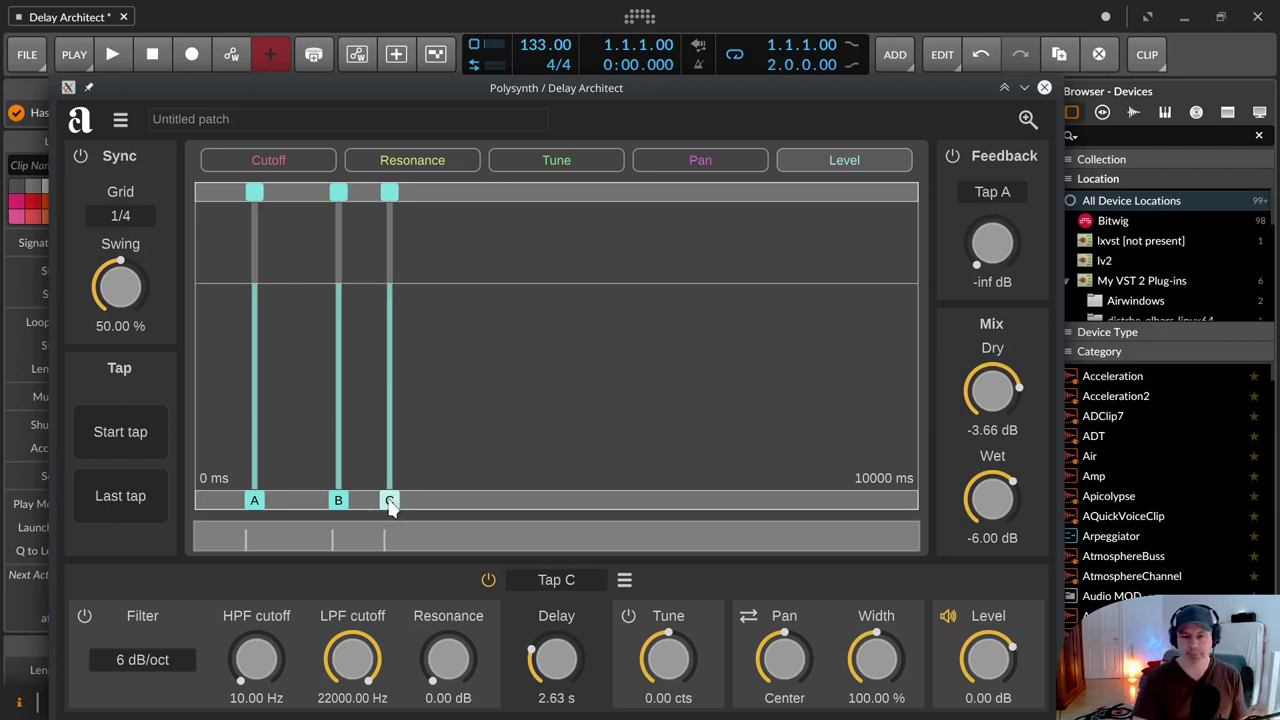
# Delete taps C, B and A from the delay timeline.
pyautogui.doubleClick(390, 502)
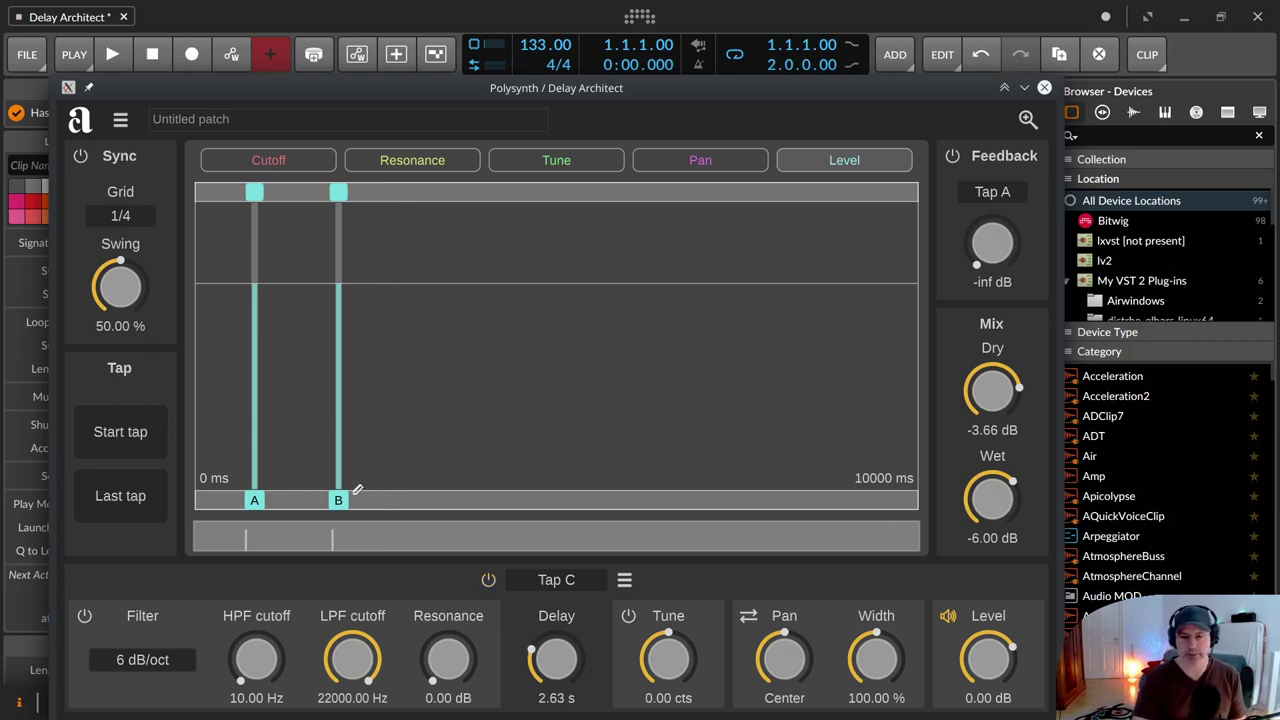
pyautogui.doubleClick(338, 502)
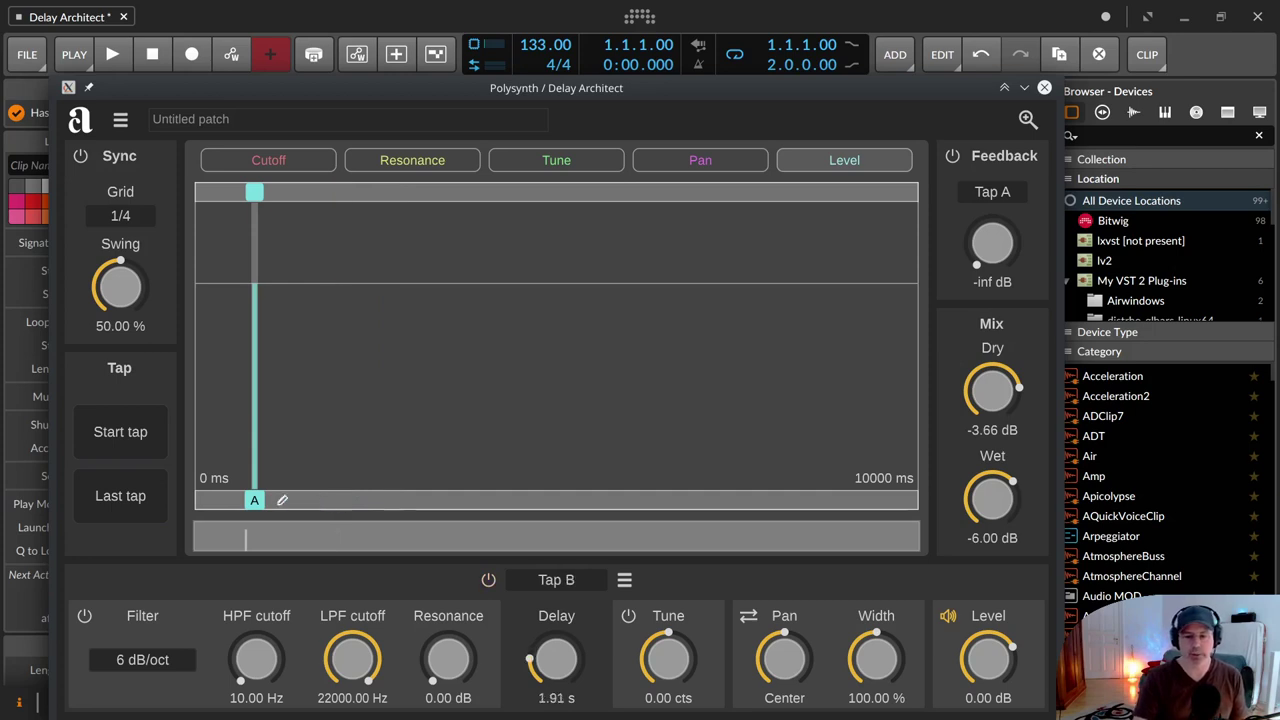
pyautogui.doubleClick(254, 500)
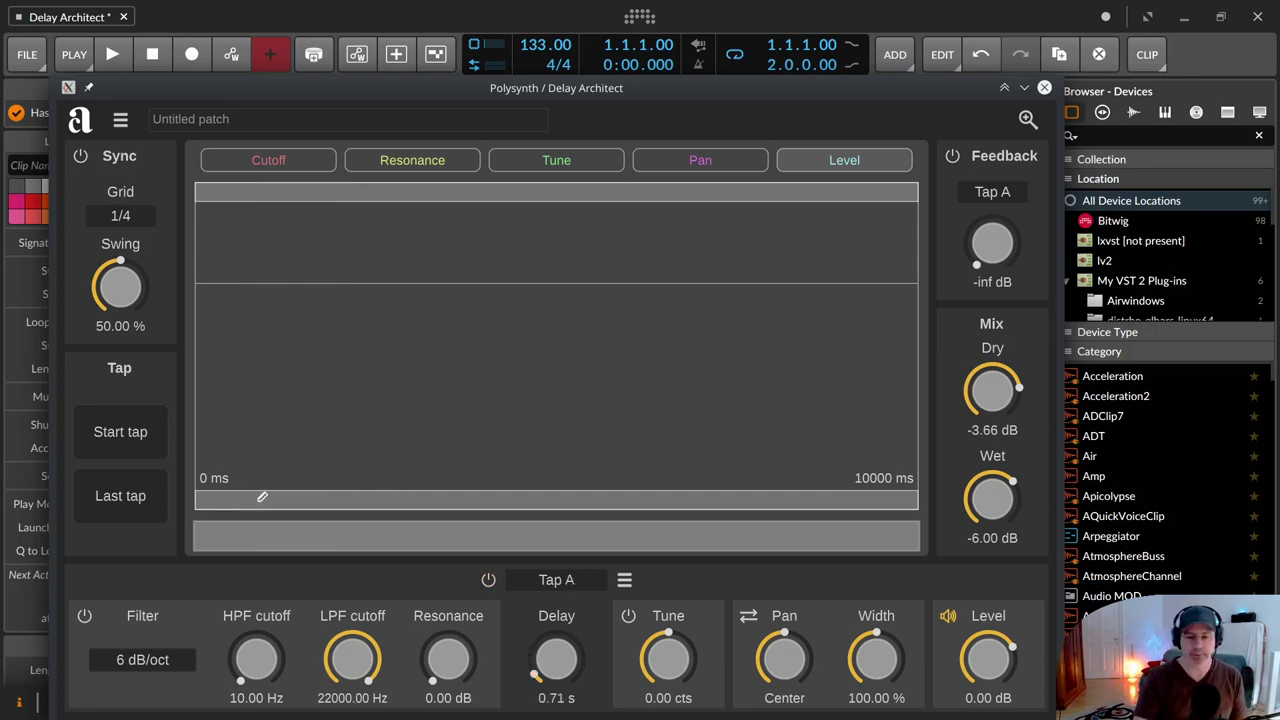
# Turn sync on and set the grid to 1/16.
pyautogui.click(80, 157)
pyautogui.click(120, 215)
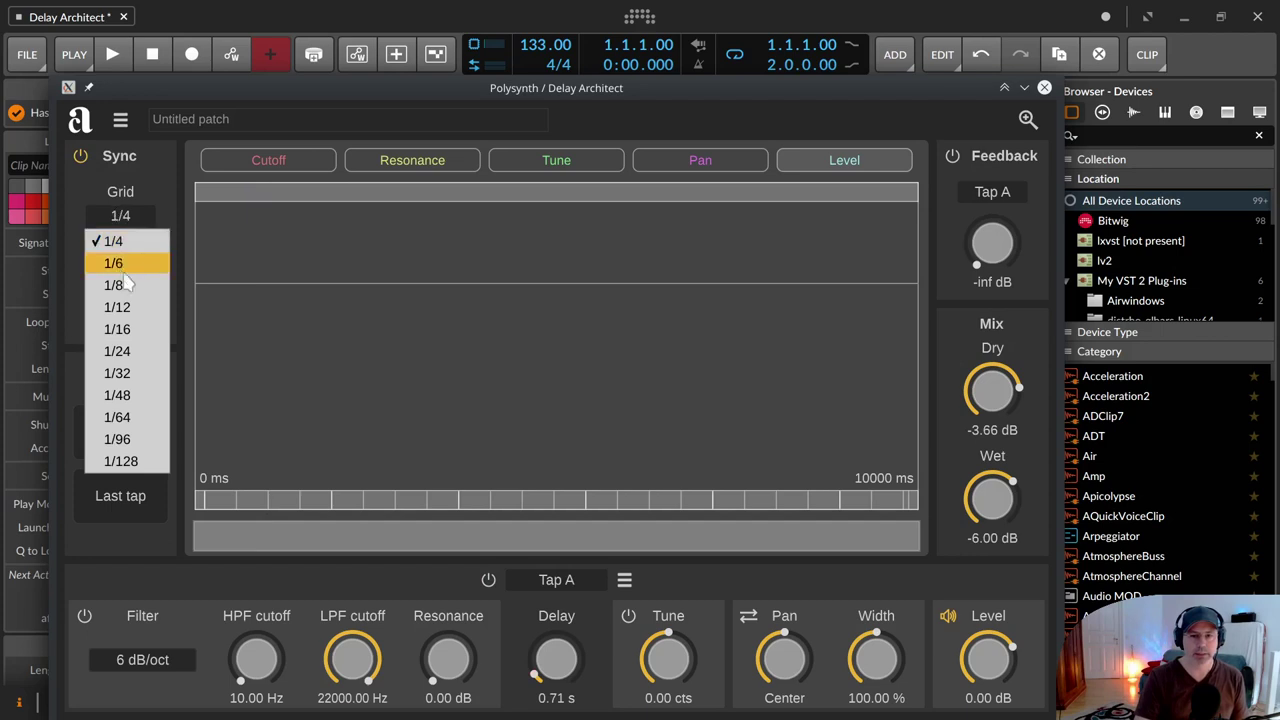
pyautogui.click(134, 330)
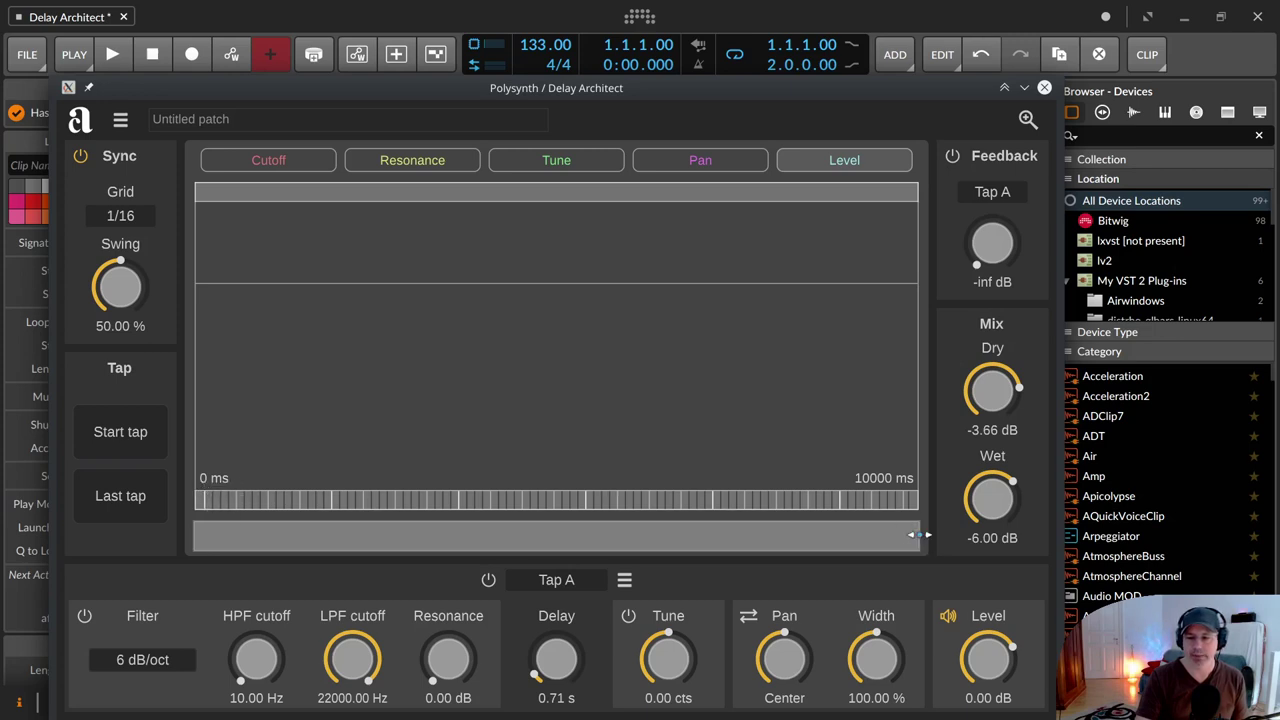
# Add a synced tap at about 0.45 s, then play the project briefly to hear it and stop playback.
pyautogui.moveTo(916, 535); pyautogui.dragTo(480, 537)
pyautogui.click(286, 500)
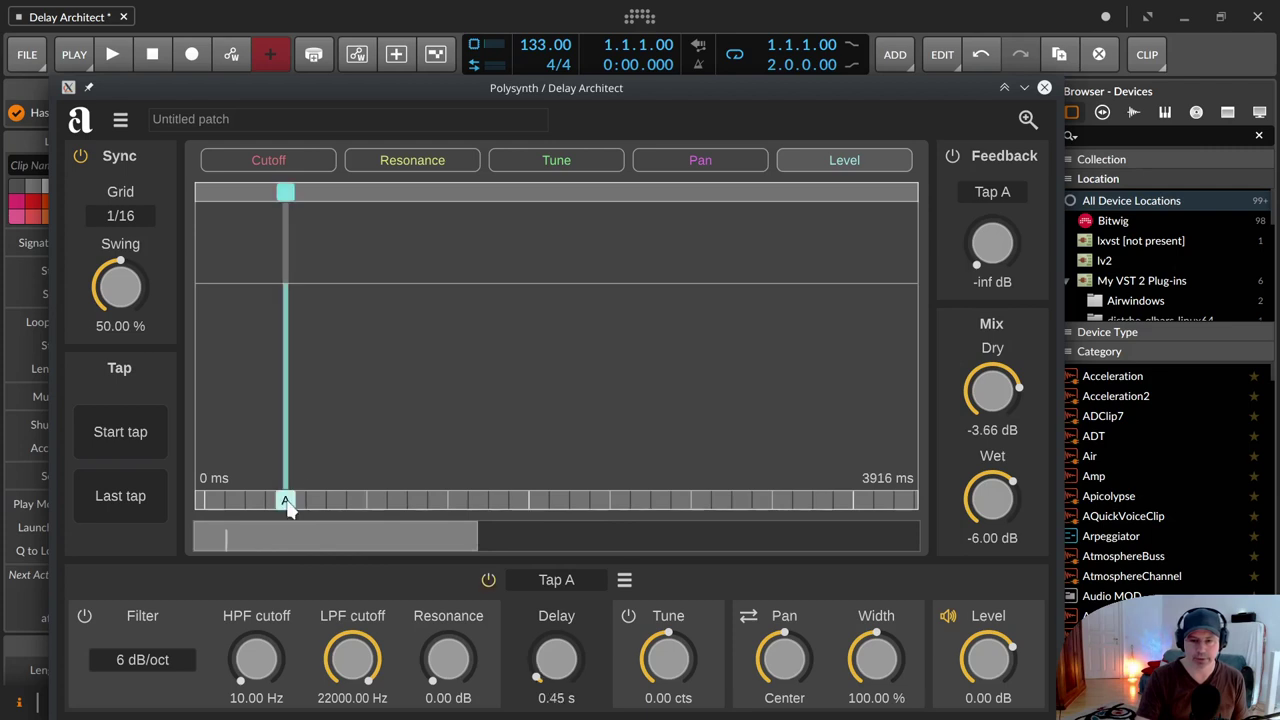
pyautogui.click(114, 54)
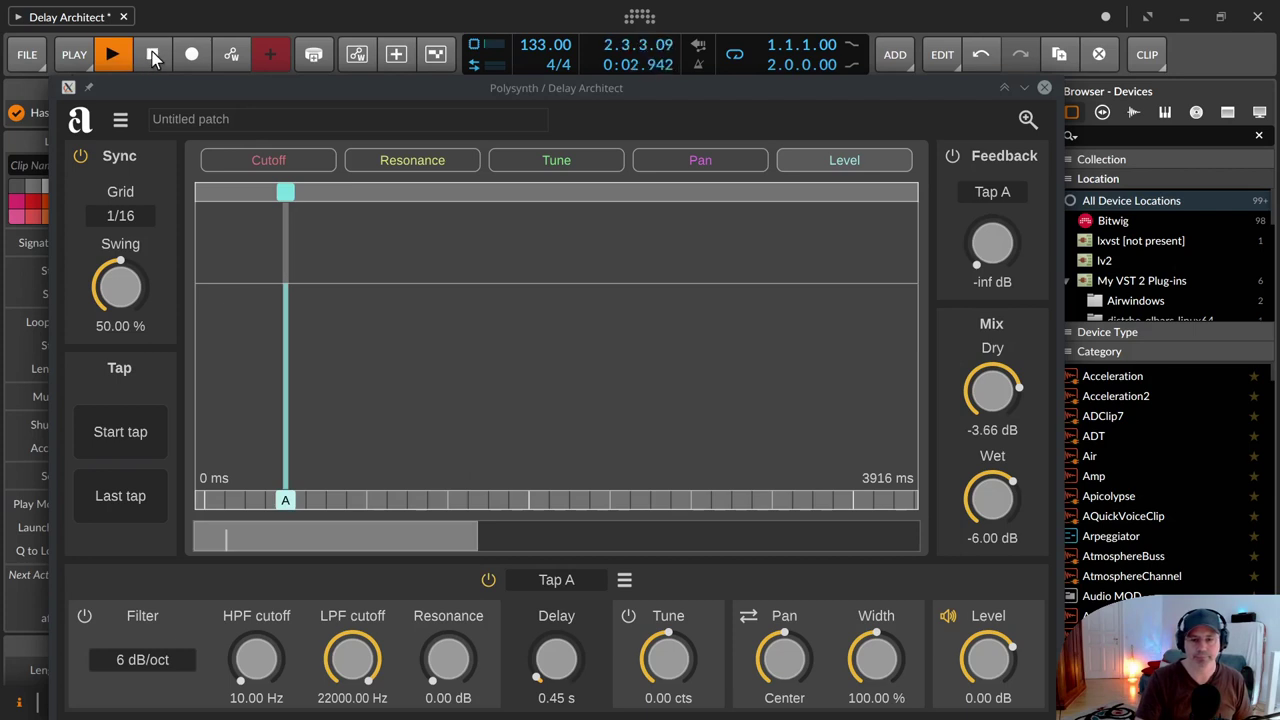
pyautogui.click(153, 55)
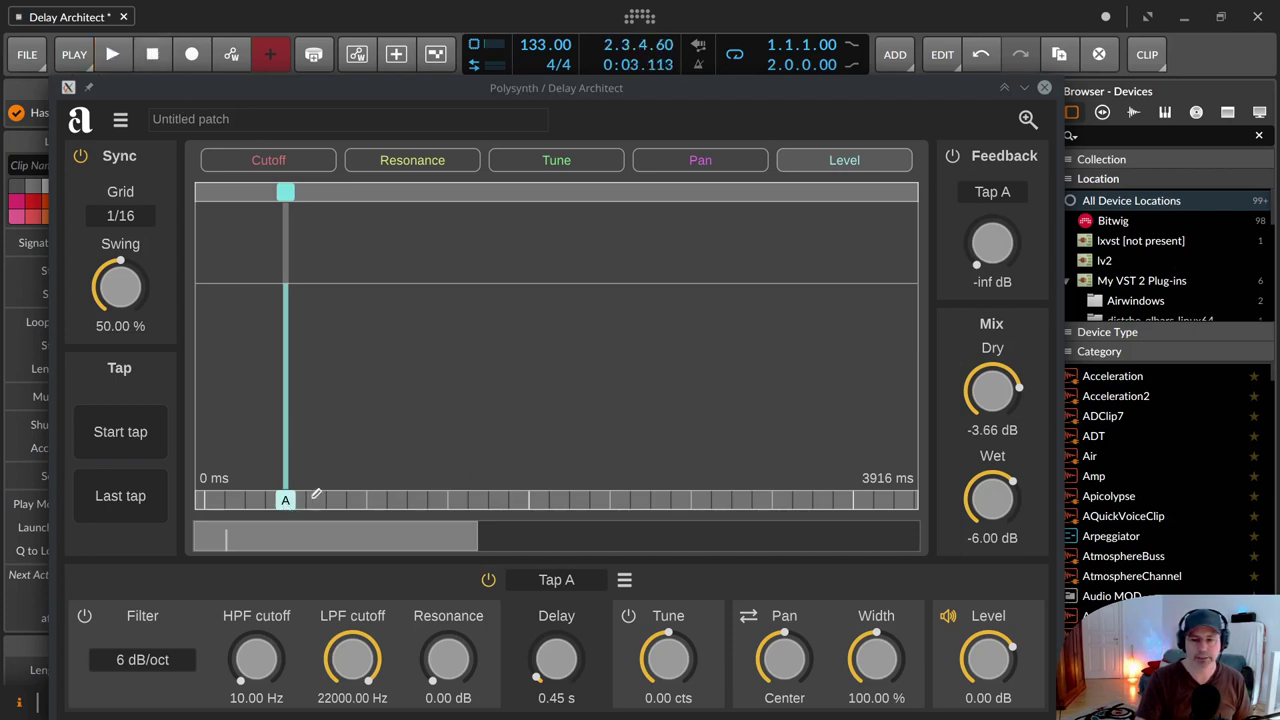
# Set the wet level to -9.76 dB and the dry level to 0.00 dB, and start playback.
pyautogui.moveTo(1003, 488); pyautogui.dragTo(1007, 544)
pyautogui.doubleClick(1000, 375)
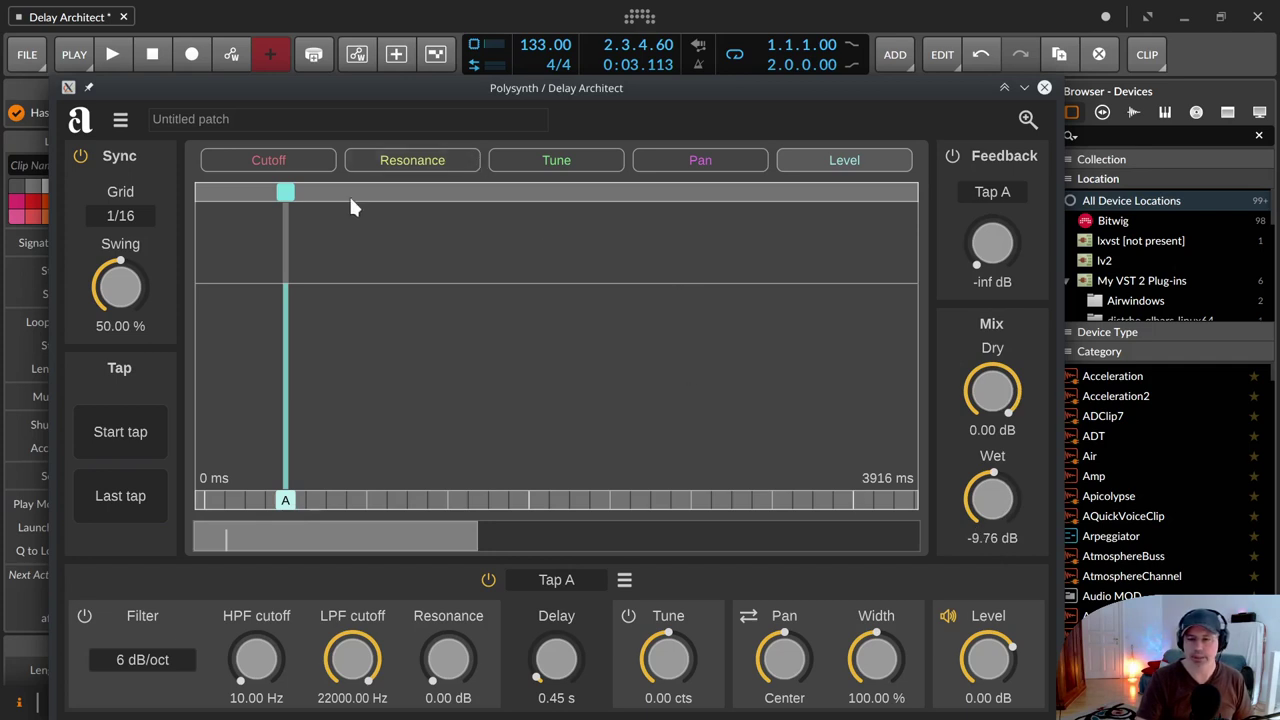
pyautogui.click(110, 56)
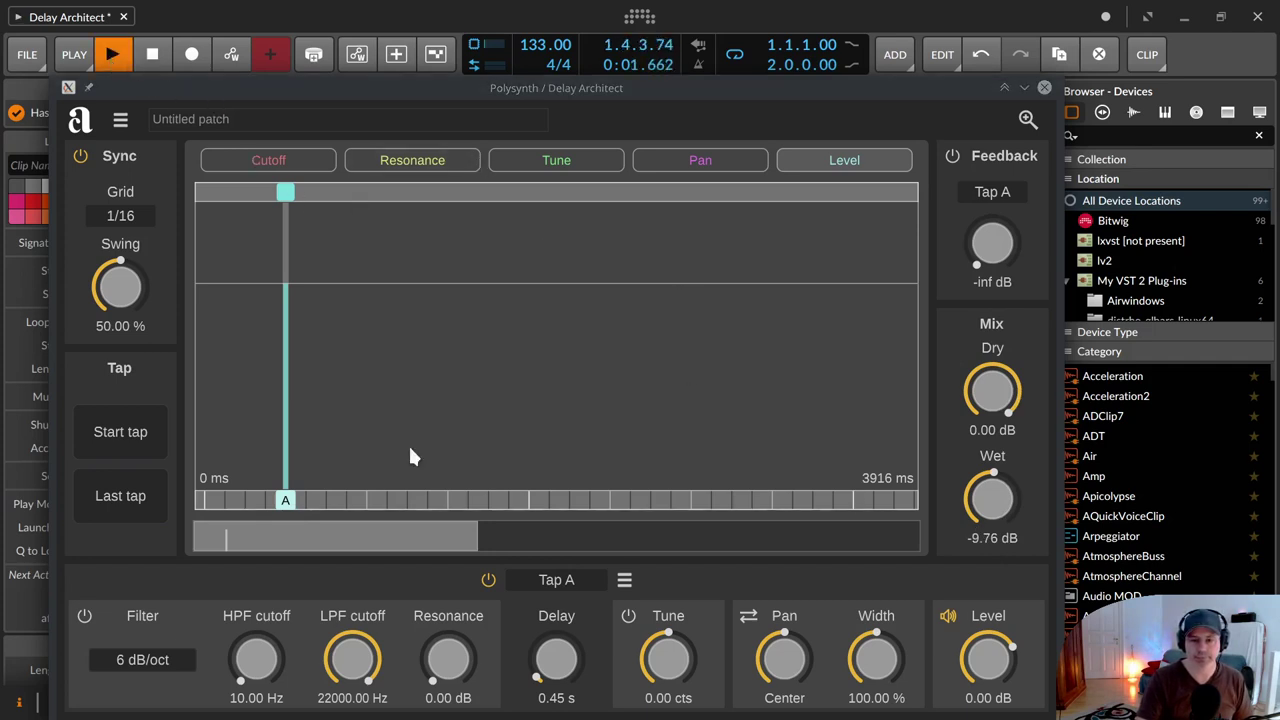
# Add tap B and move it to about 1.24 s, with tap C at about 0.79 s between taps A and B.
pyautogui.click(406, 497)
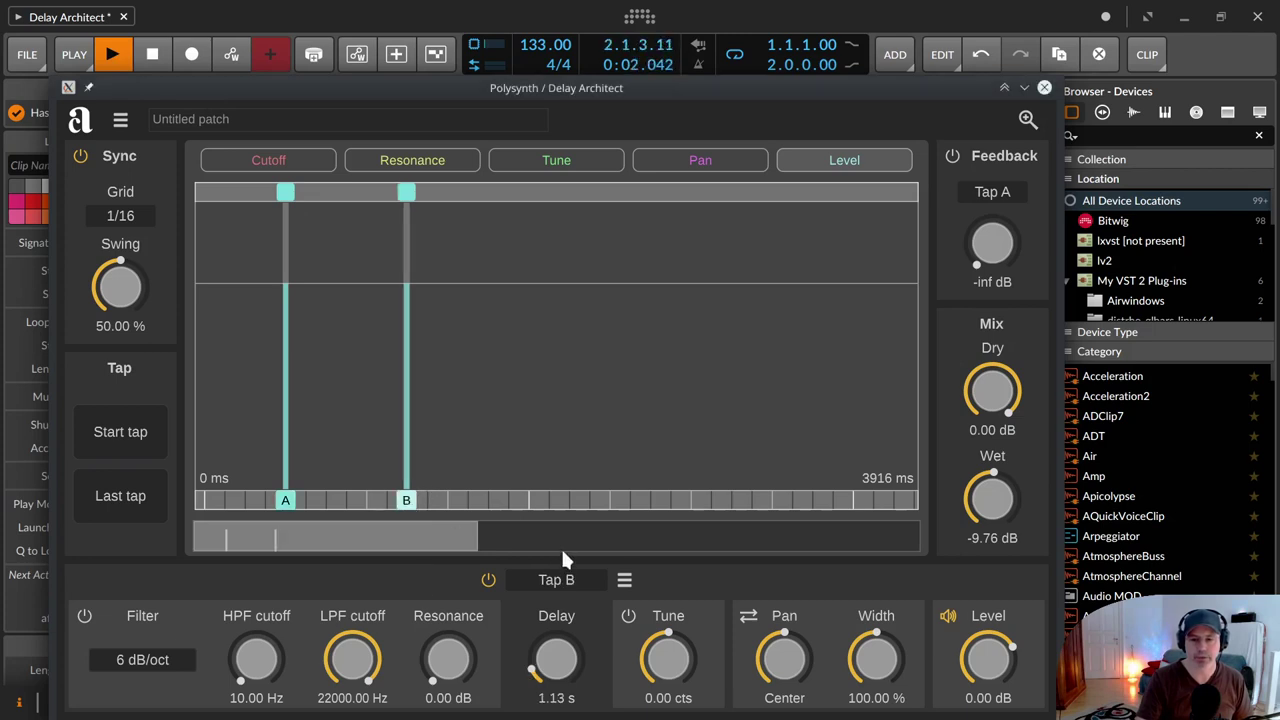
pyautogui.click(347, 498)
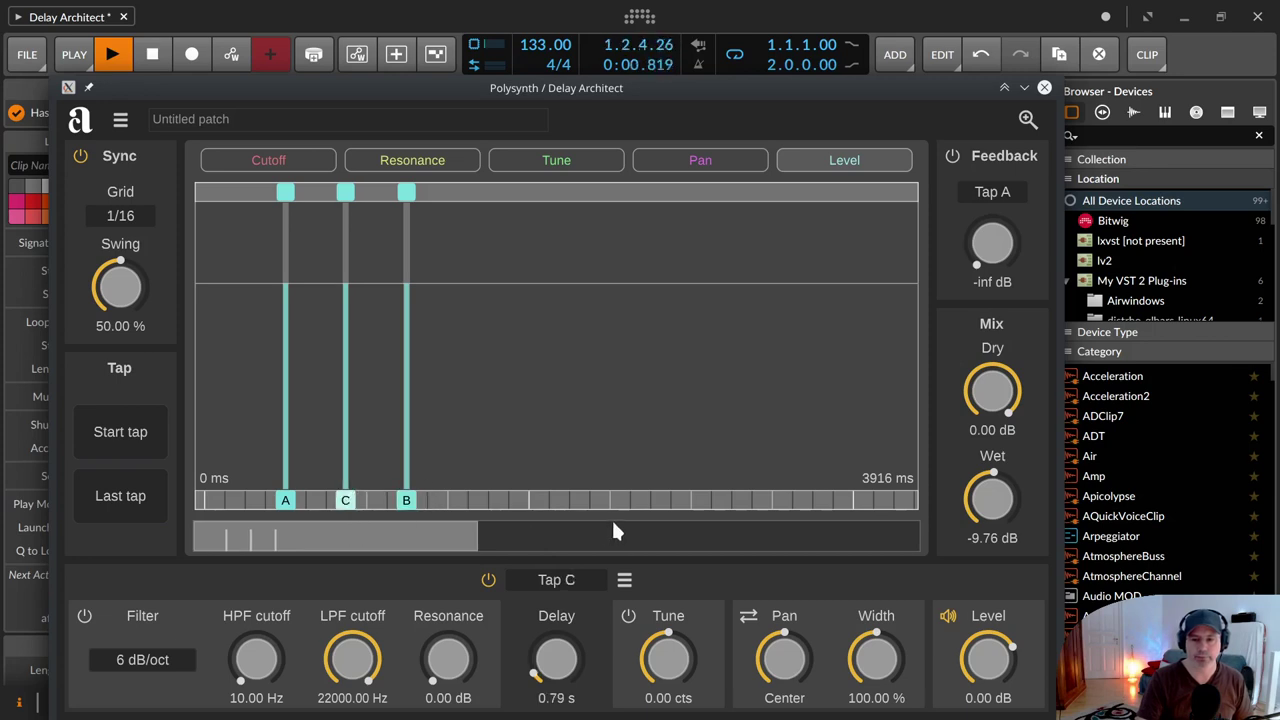
pyautogui.moveTo(406, 500); pyautogui.dragTo(427, 502)
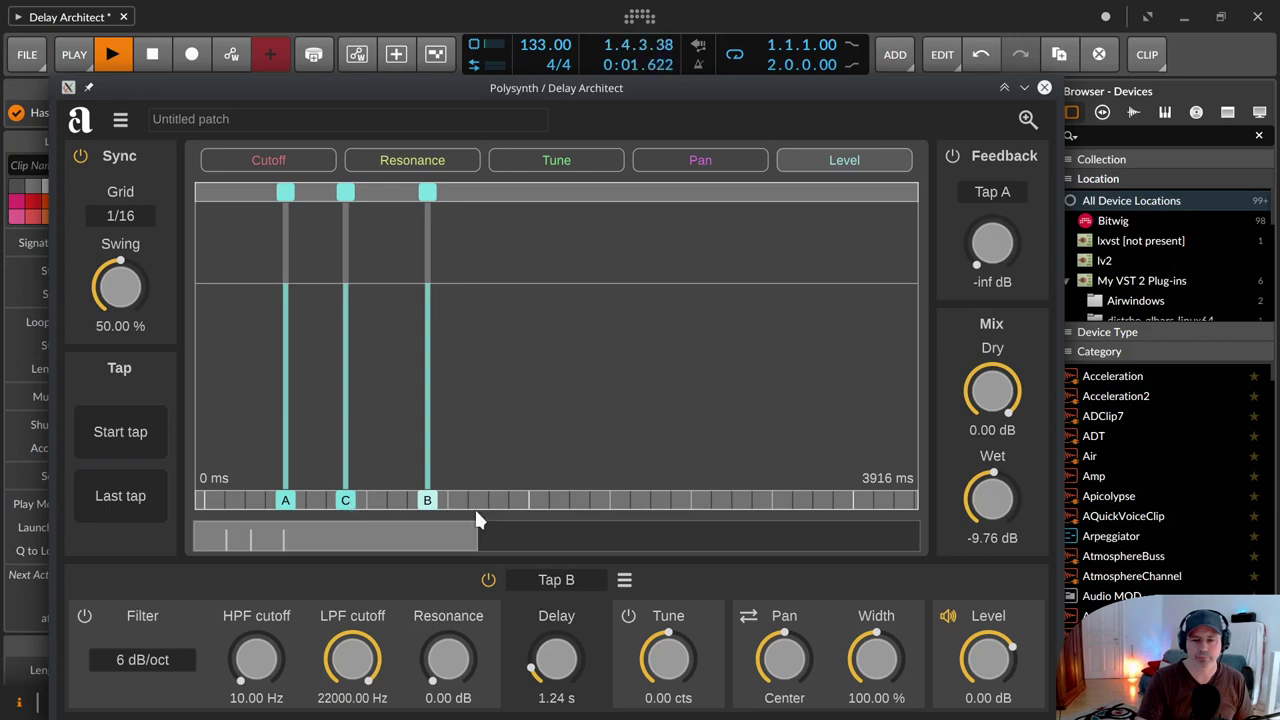
# Add tap D at about 1.69 s and tap E at about 1.80 s on the delay timeline.
pyautogui.click(510, 497)
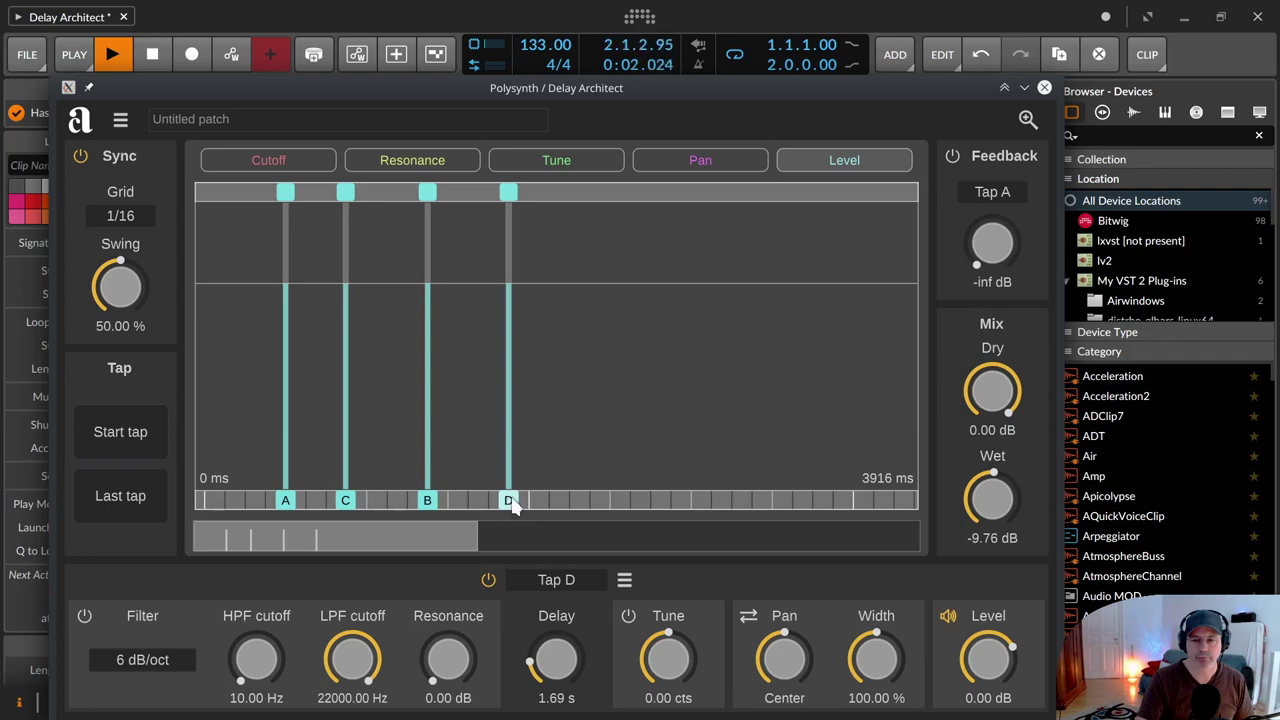
pyautogui.moveTo(508, 503)
pyautogui.mouseDown()
pyautogui.moveTo(525, 505)
pyautogui.moveTo(510, 500)
pyautogui.mouseUp()
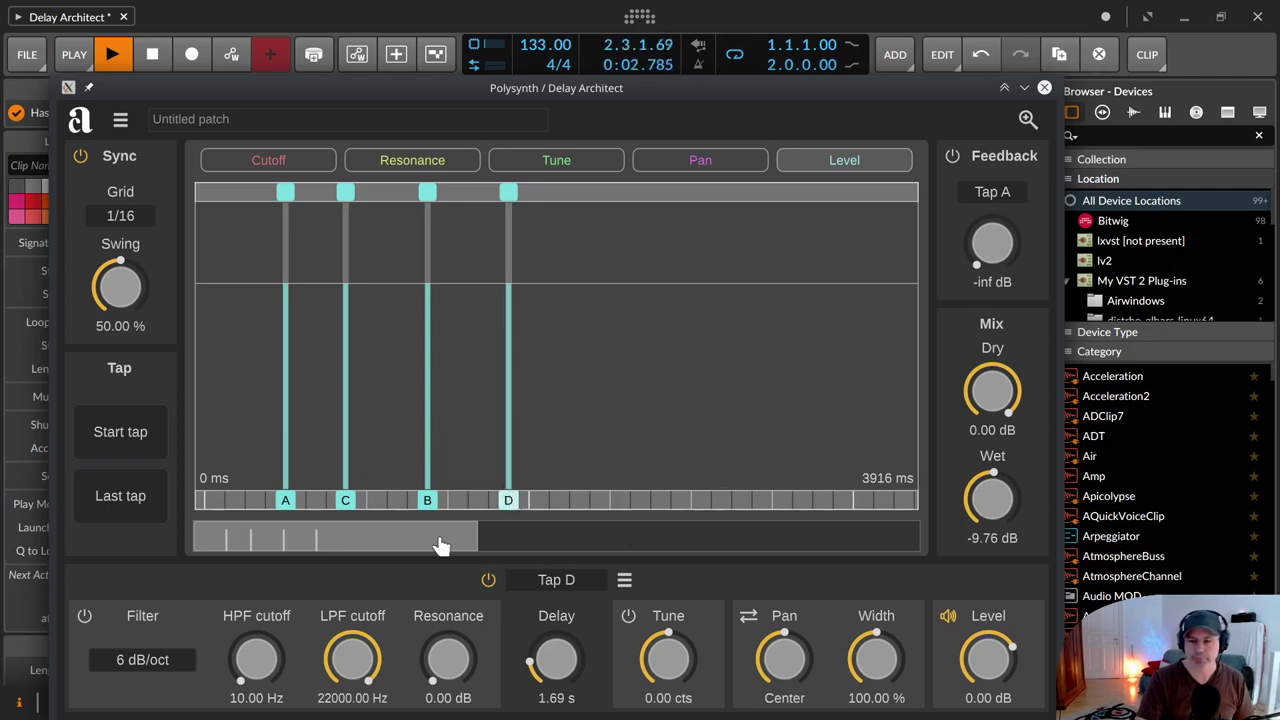
pyautogui.moveTo(478, 531); pyautogui.dragTo(382, 538)
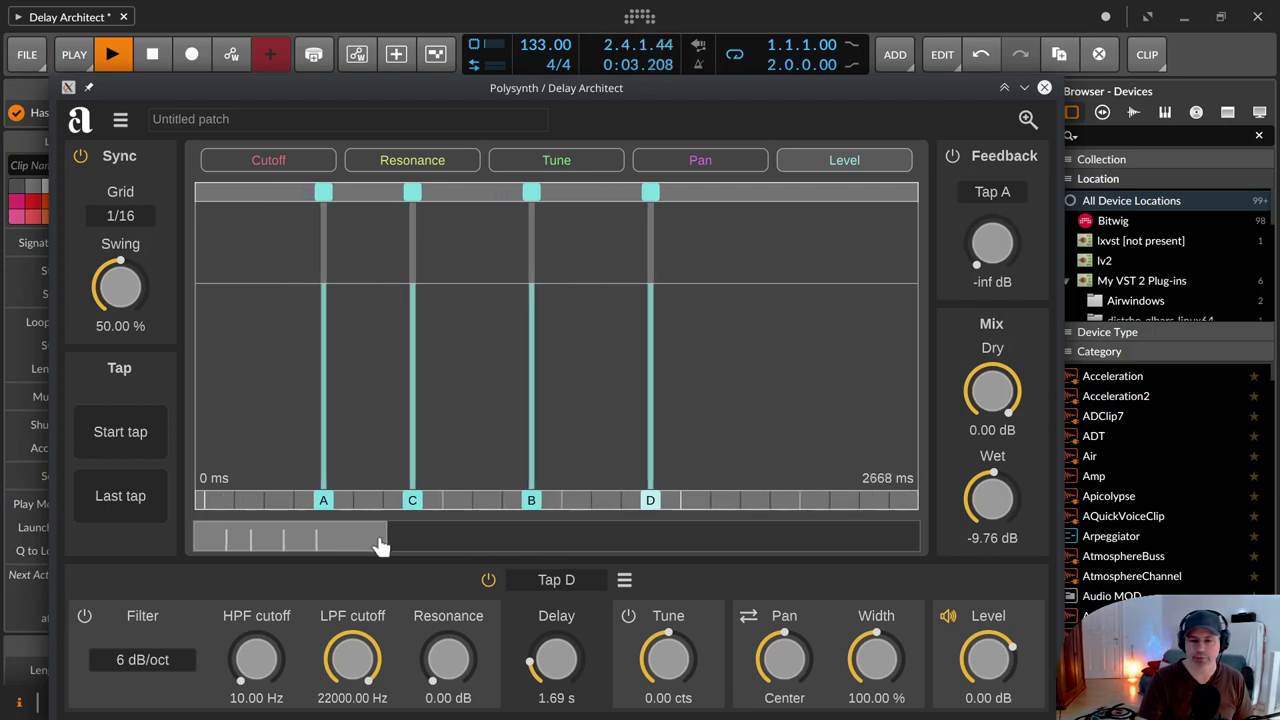
pyautogui.moveTo(388, 538); pyautogui.dragTo(320, 542)
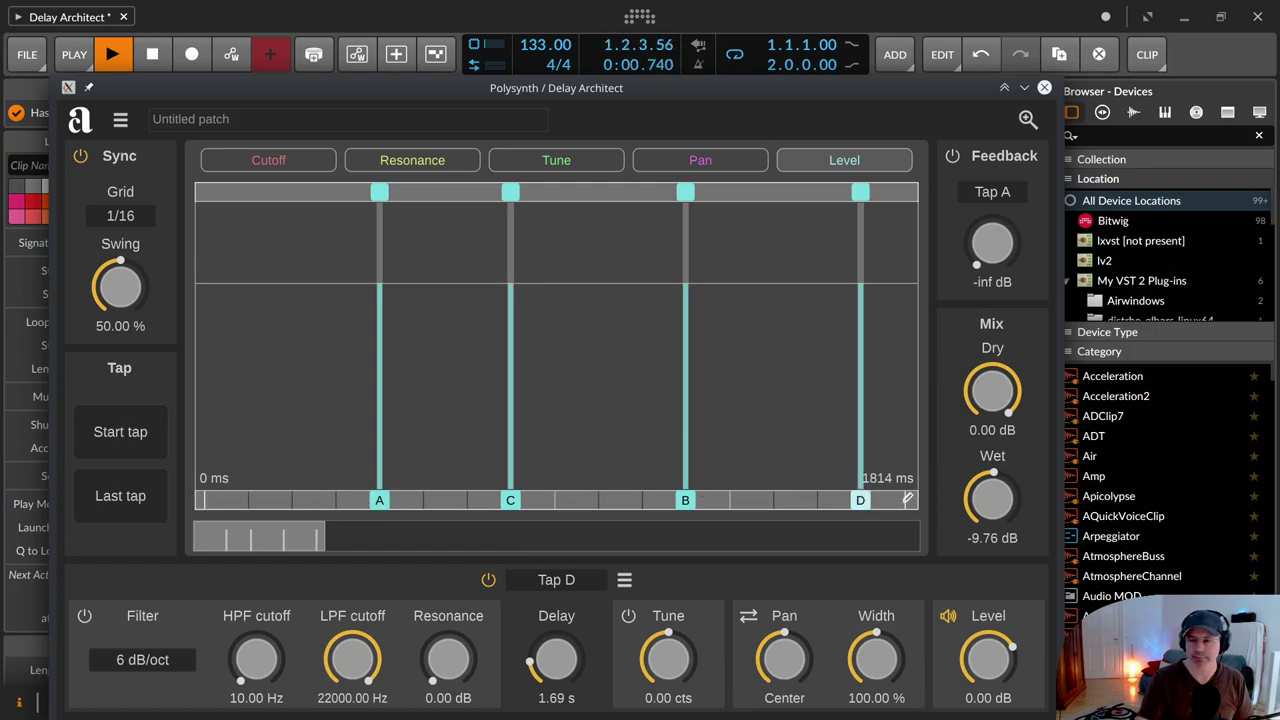
pyautogui.click(906, 499)
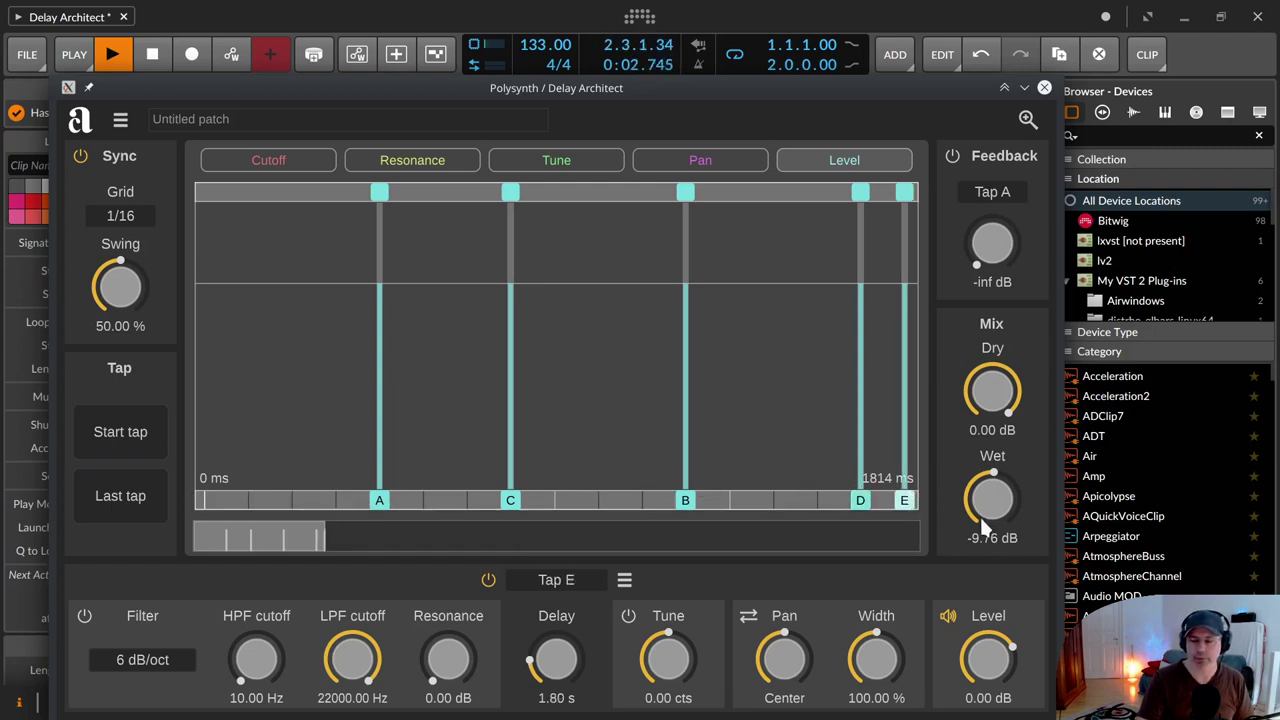
# Delete taps D, B, C and A, keeping only tap E on the timeline.
pyautogui.click(862, 504)
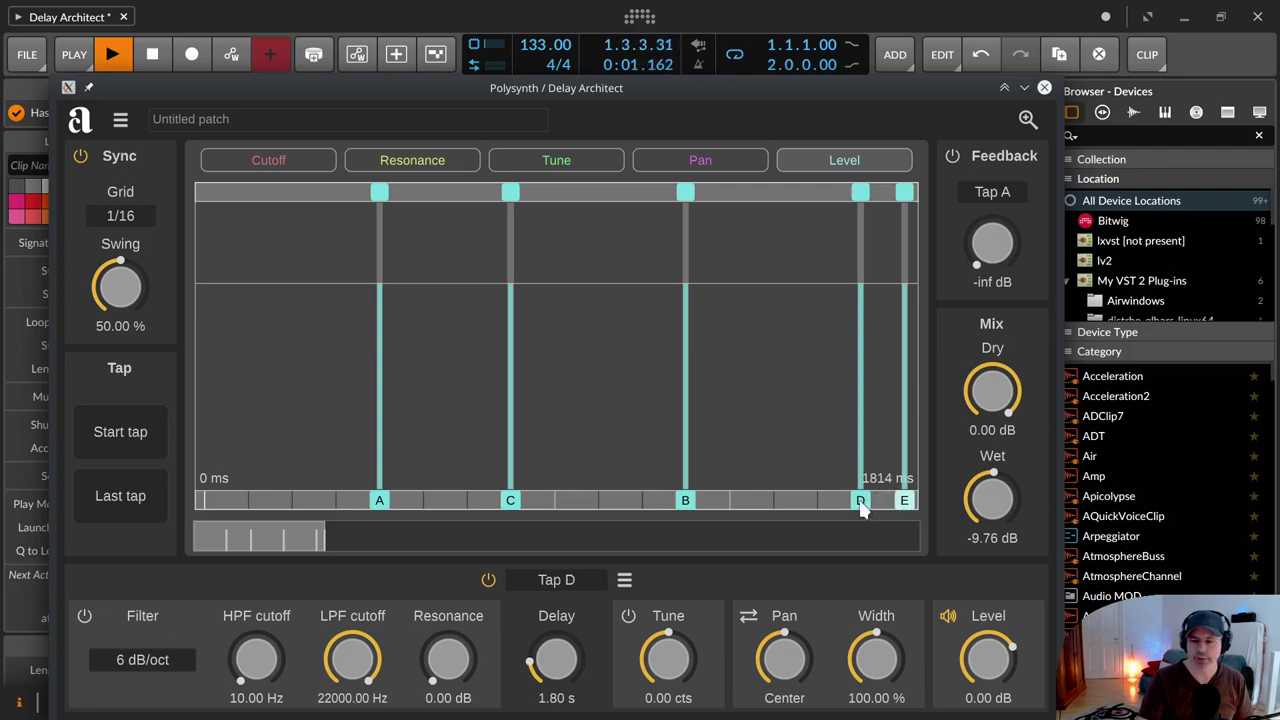
pyautogui.press('Delete')
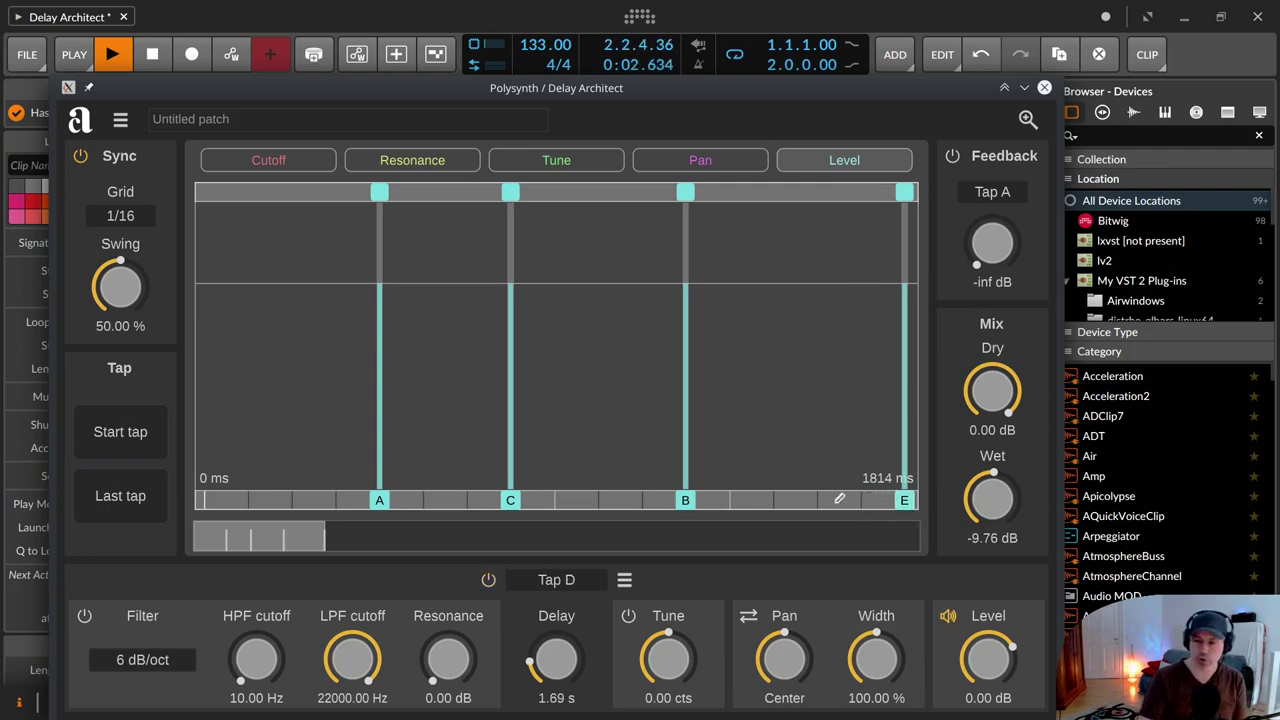
pyautogui.click(686, 502)
pyautogui.press('Delete')
pyautogui.click(510, 504)
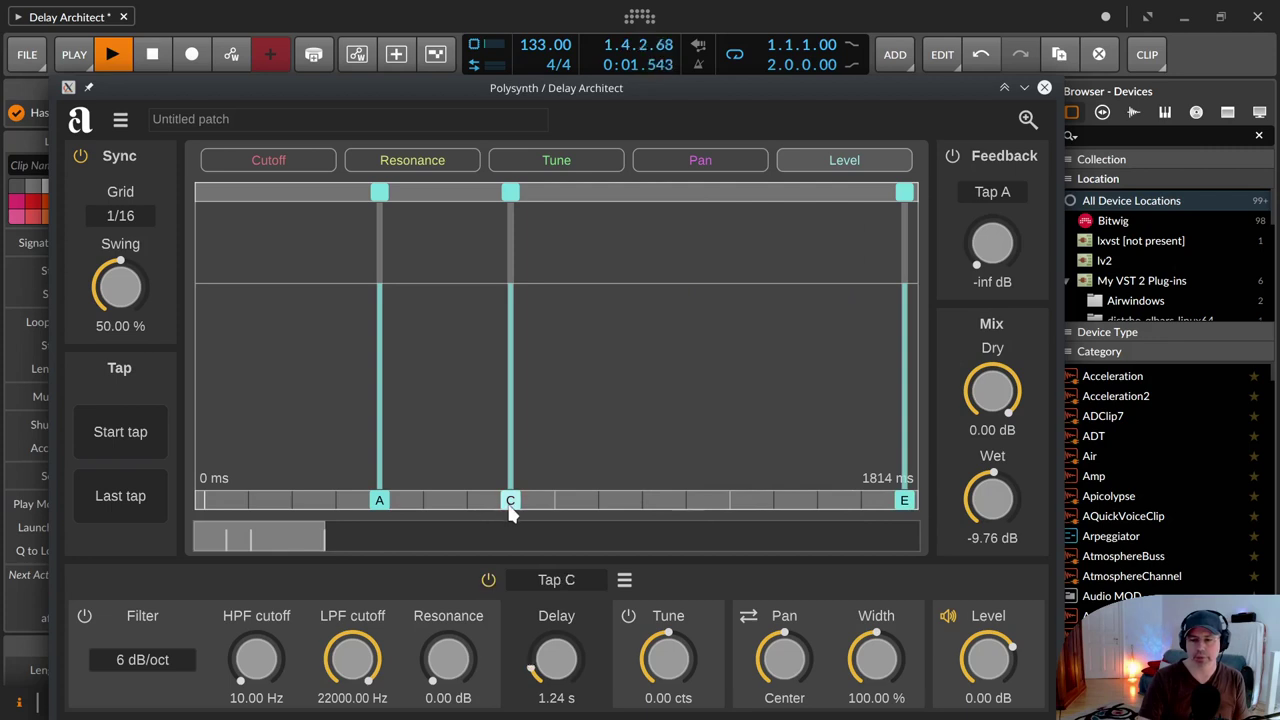
pyautogui.press('Delete')
pyautogui.click(380, 502)
pyautogui.press('Delete')
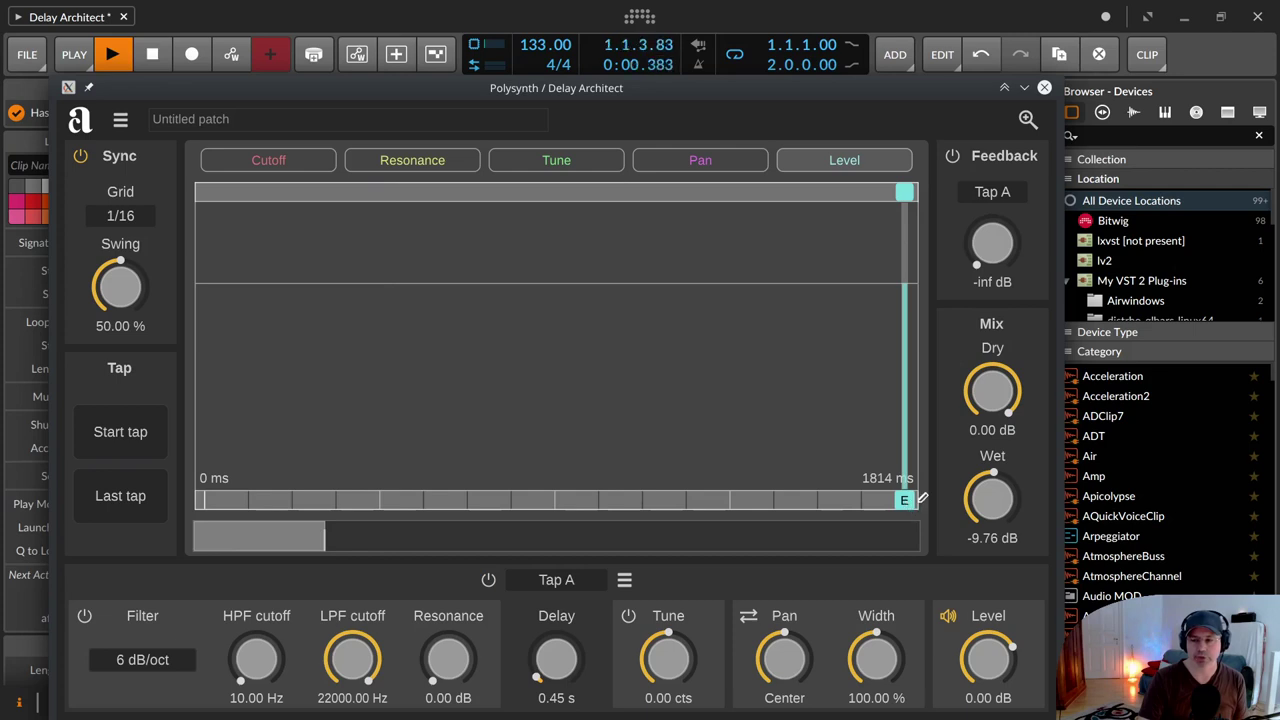
# Add tap A at about 0.23 s, tap B after it, and tap C moved to about 1.35 s.
pyautogui.click(292, 497)
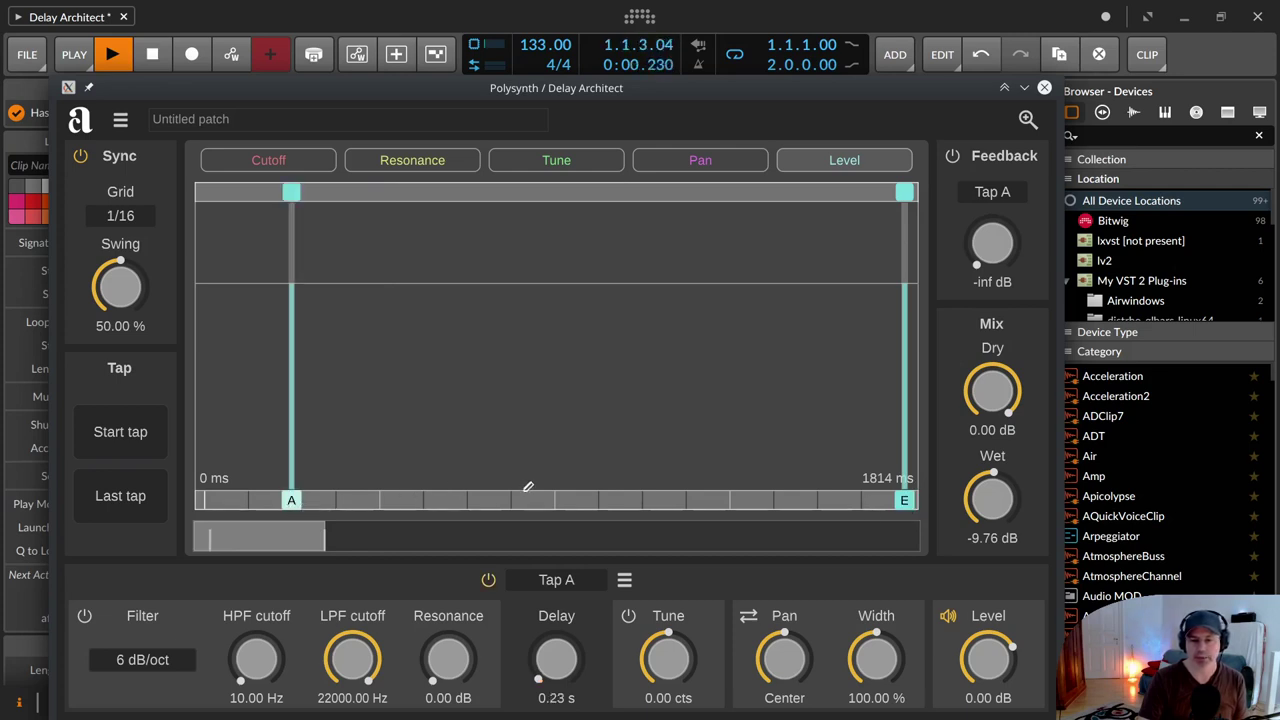
pyautogui.click(467, 497)
pyautogui.click(650, 495)
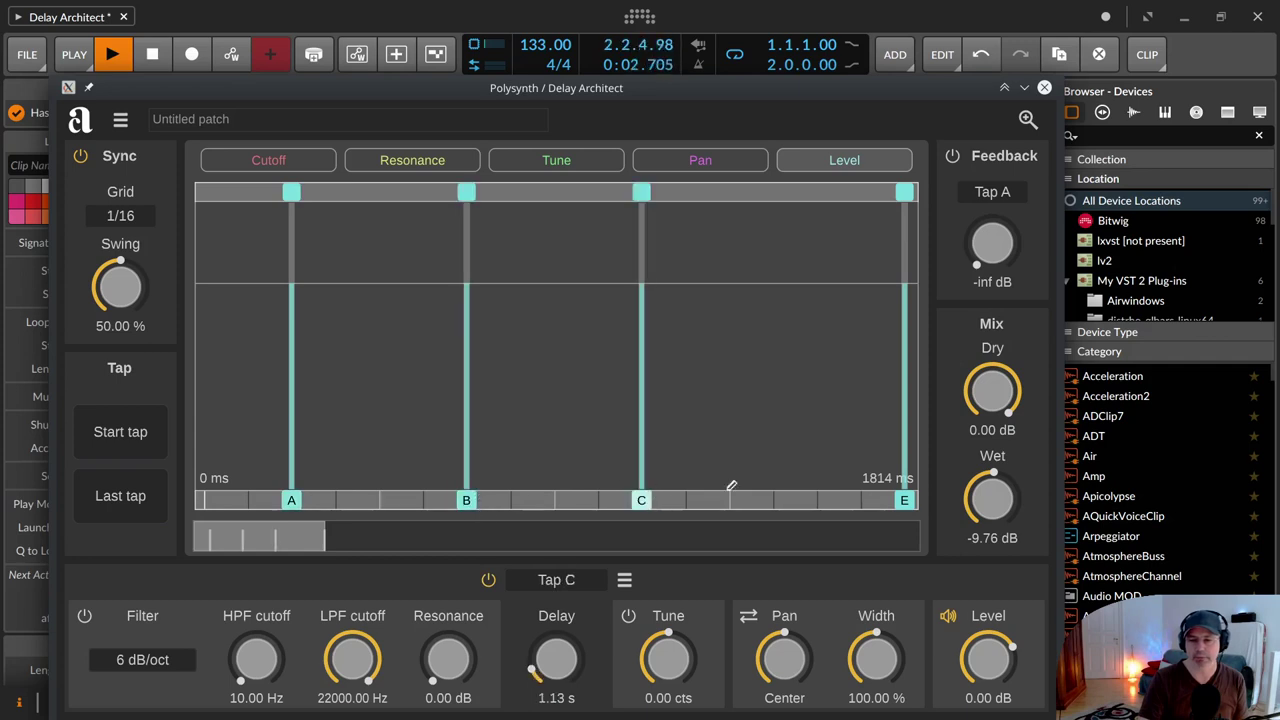
pyautogui.moveTo(650, 500); pyautogui.dragTo(757, 512)
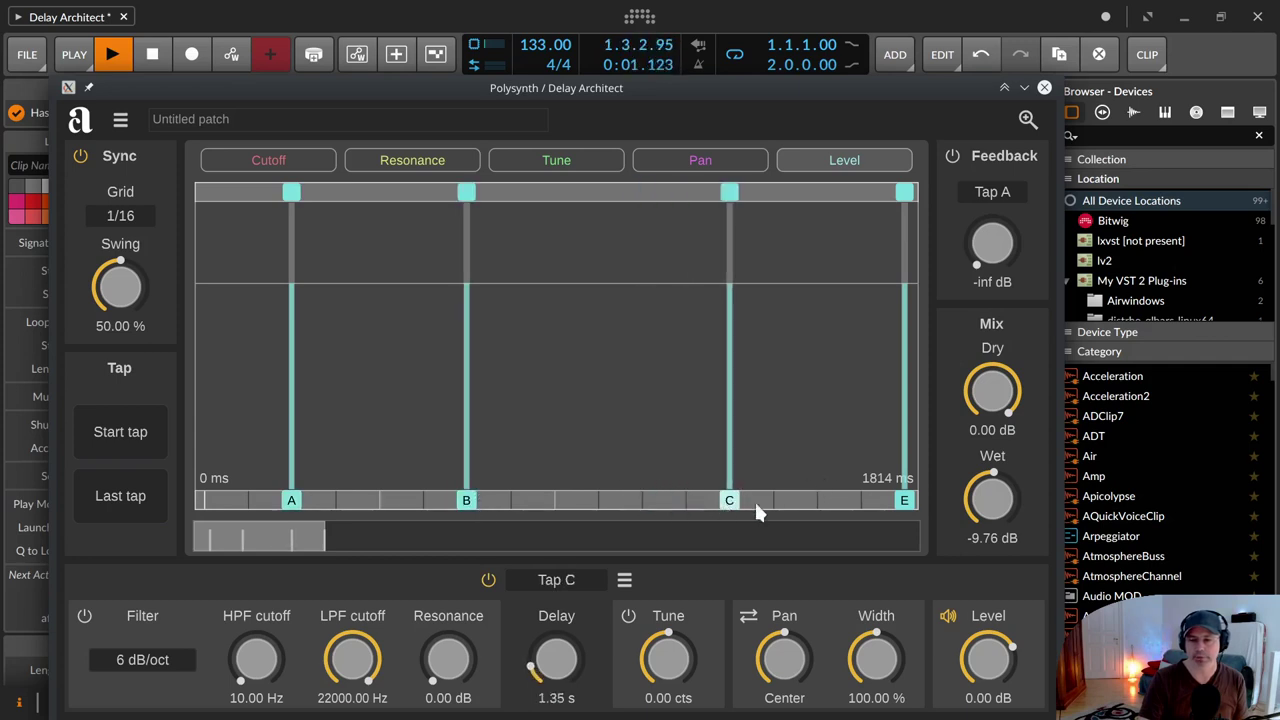
# Delete tap E from the delay timeline and select tap A for editing.
pyautogui.doubleClick(907, 503)
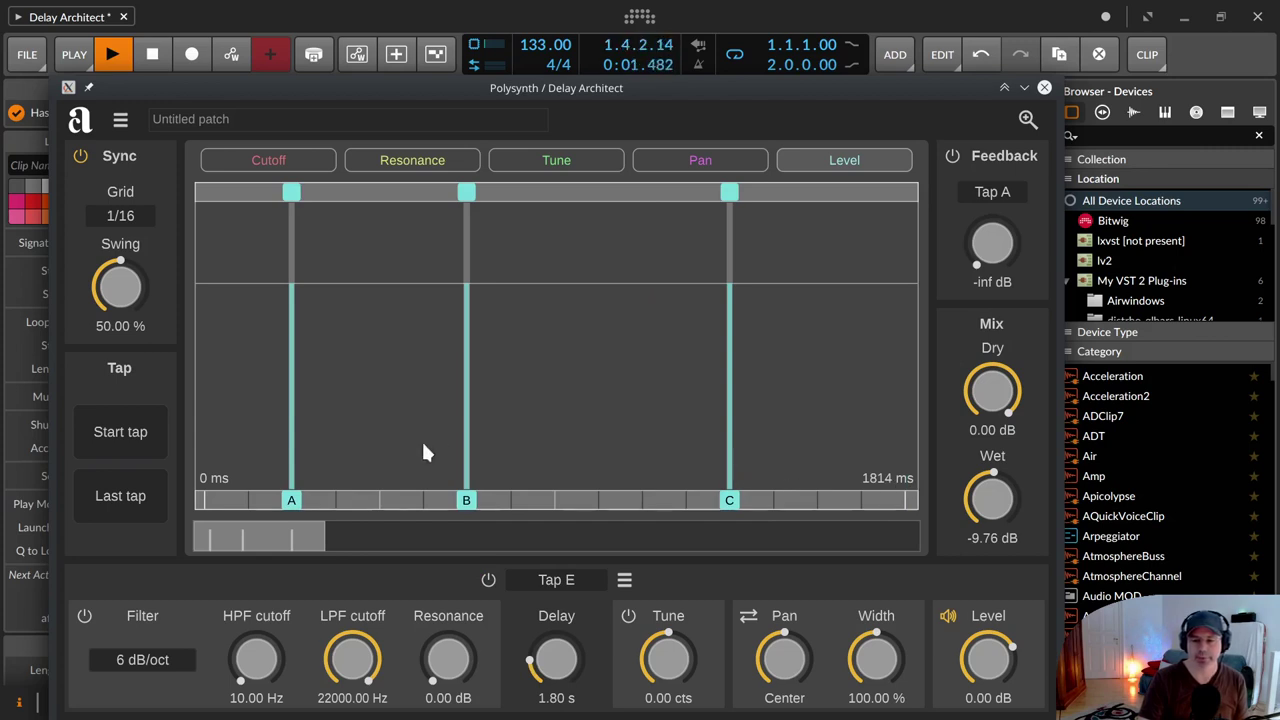
pyautogui.click(290, 500)
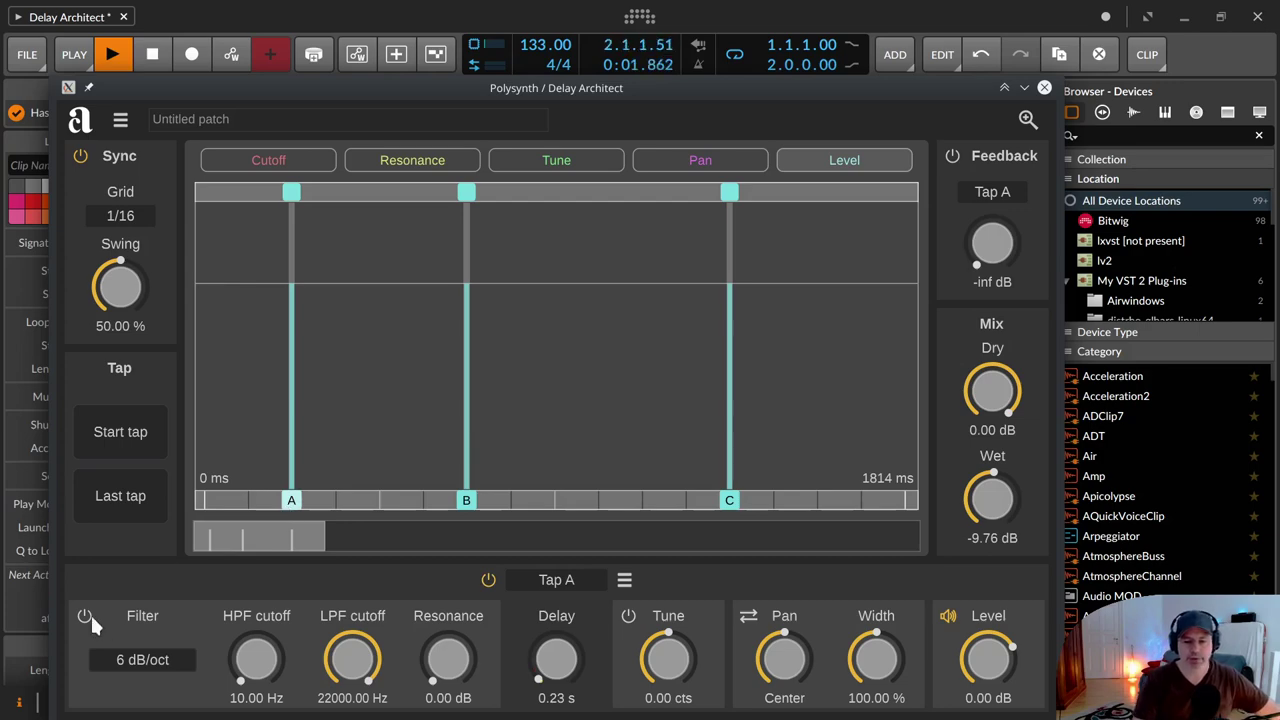
# Expand the Polysynth device and raise its filter cutoff, moving the Delay Architect window aside and back.
pyautogui.moveTo(196, 92); pyautogui.dragTo(651, 29)
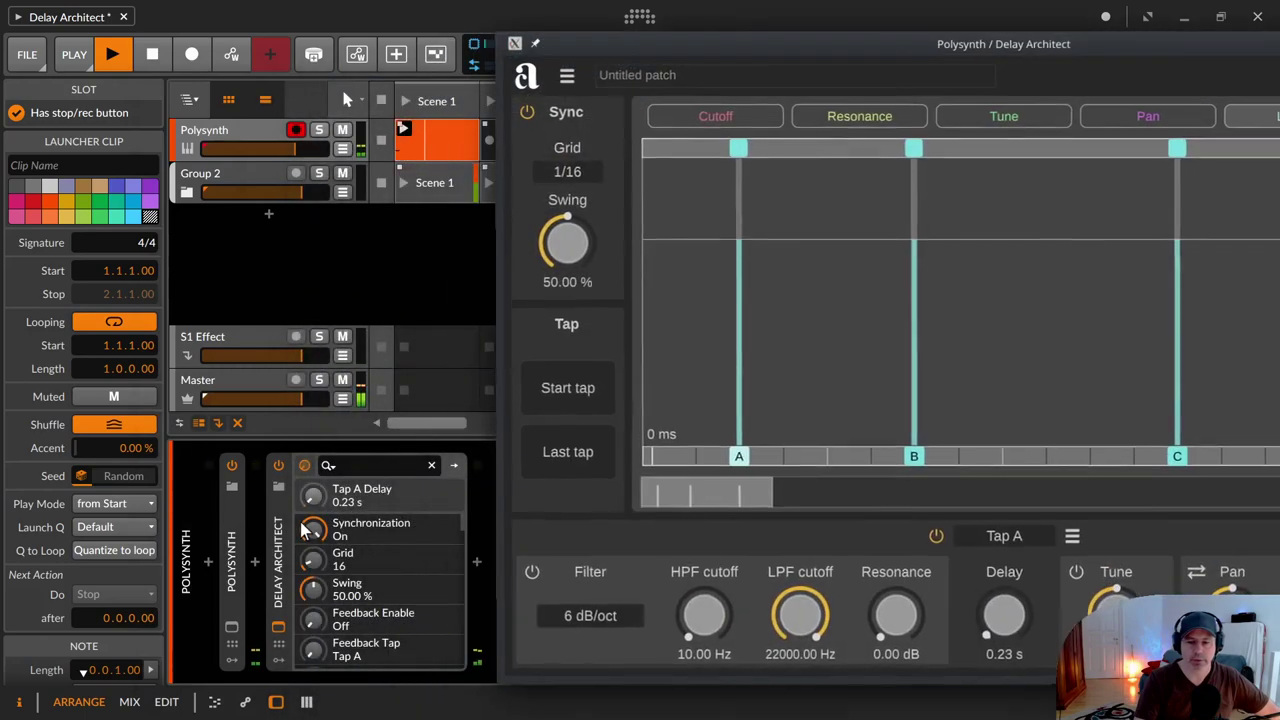
pyautogui.click(241, 560)
pyautogui.doubleClick(241, 560)
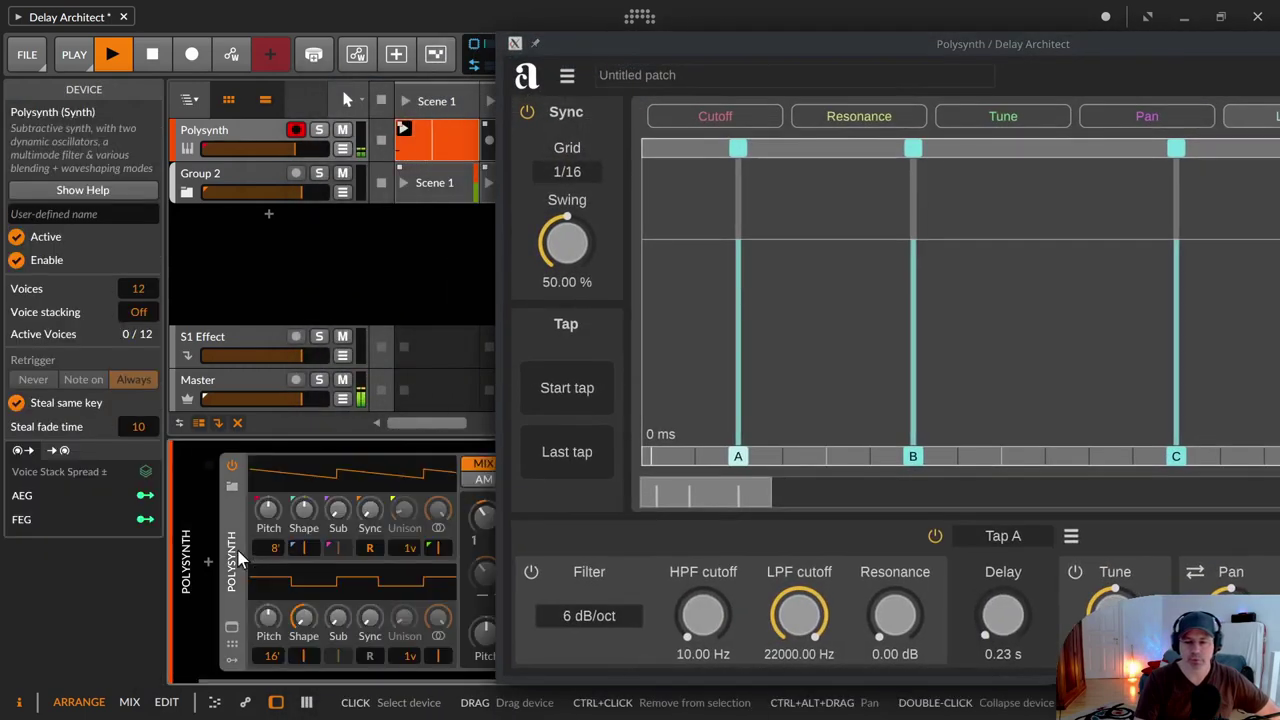
pyautogui.moveTo(378, 688); pyautogui.dragTo(657, 686)
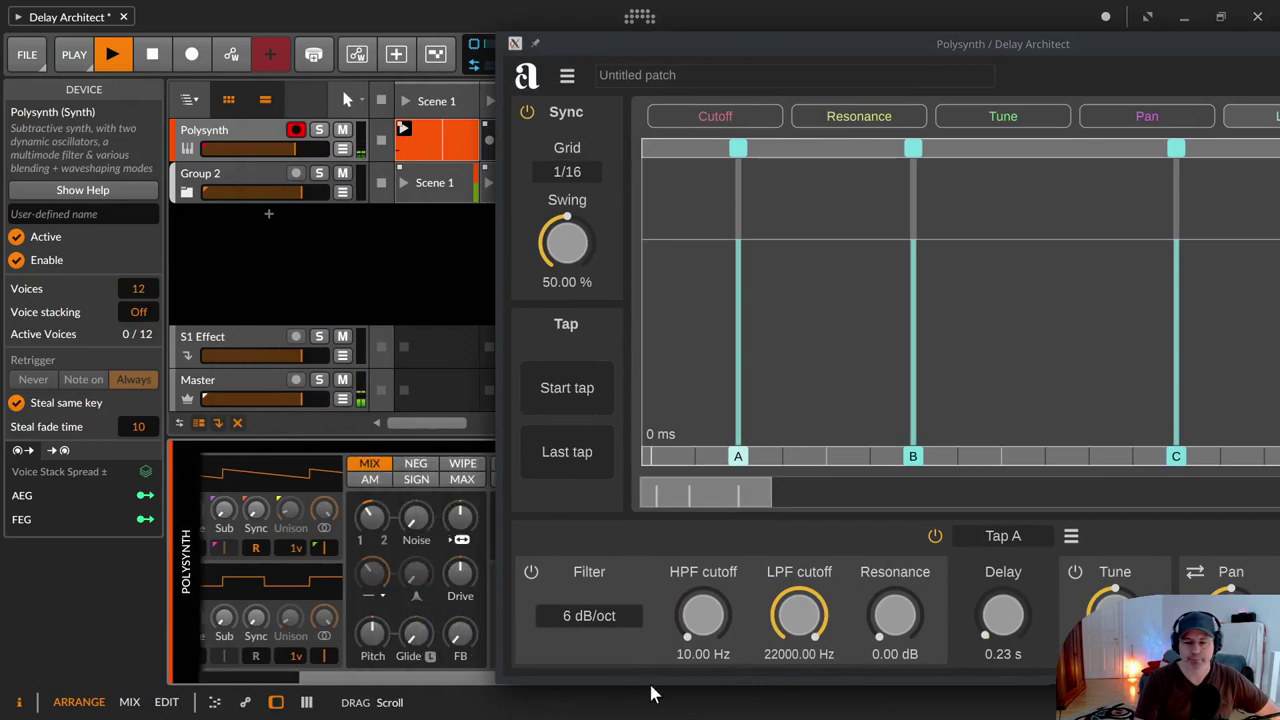
pyautogui.moveTo(741, 43); pyautogui.dragTo(1057, 42)
pyautogui.moveTo(530, 545); pyautogui.dragTo(530, 488)
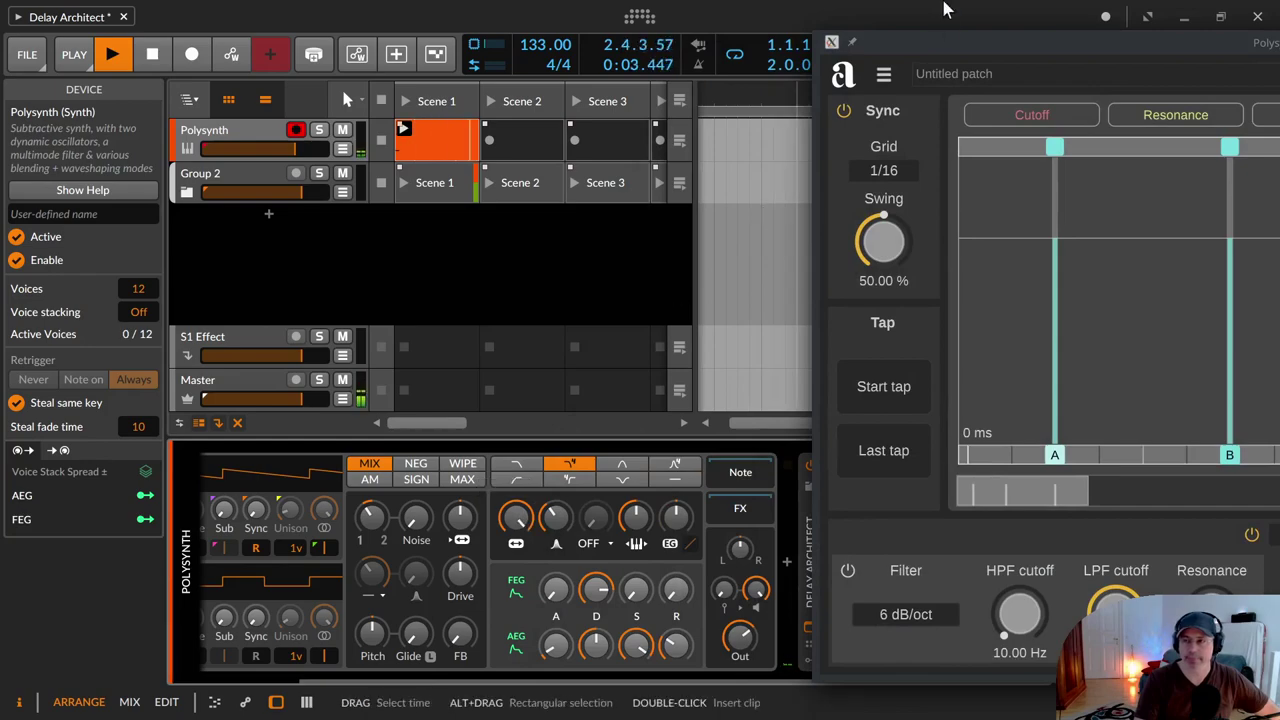
pyautogui.moveTo(963, 46); pyautogui.dragTo(291, 23)
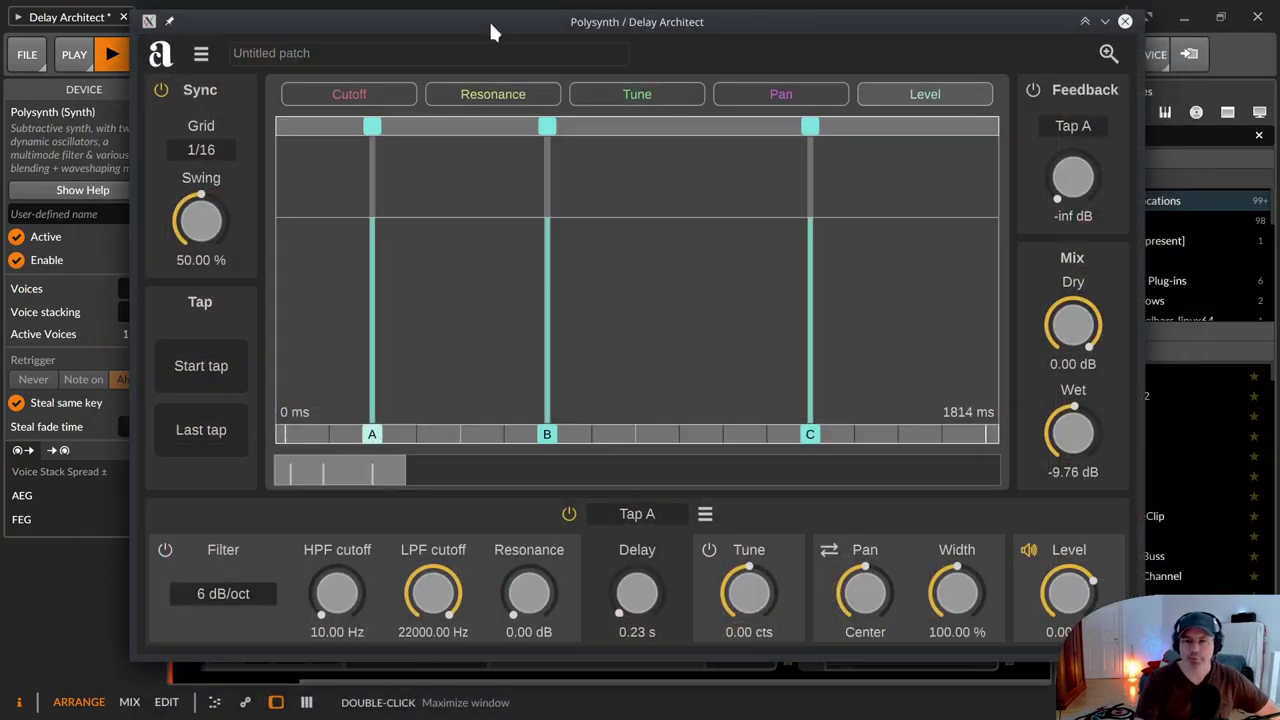
pyautogui.moveTo(500, 30); pyautogui.dragTo(426, 96)
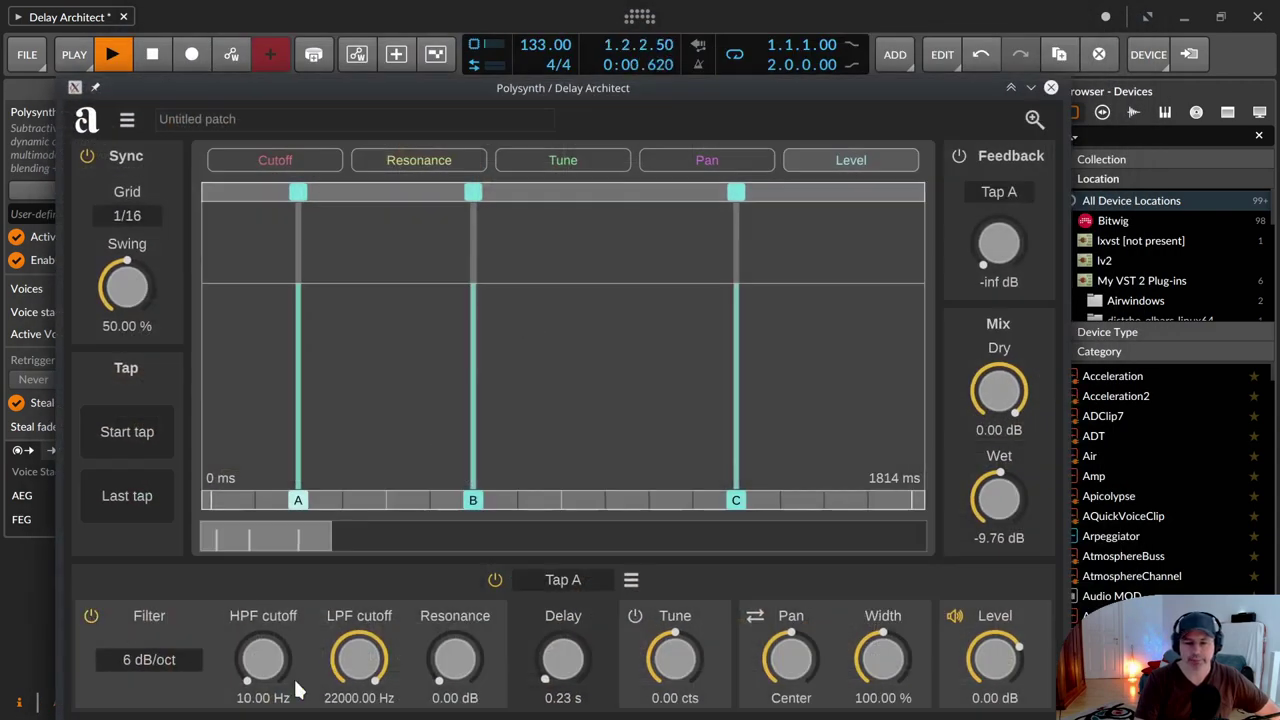
# Enable tap A's filter with the LPF cutoff at about 347 Hz and resonance at about 15.57 dB.
pyautogui.moveTo(389, 674)
pyautogui.mouseDown()
pyautogui.moveTo(369, 715)
pyautogui.moveTo(372, 676)
pyautogui.moveTo(368, 719)
pyautogui.moveTo(358, 652)
pyautogui.mouseUp()
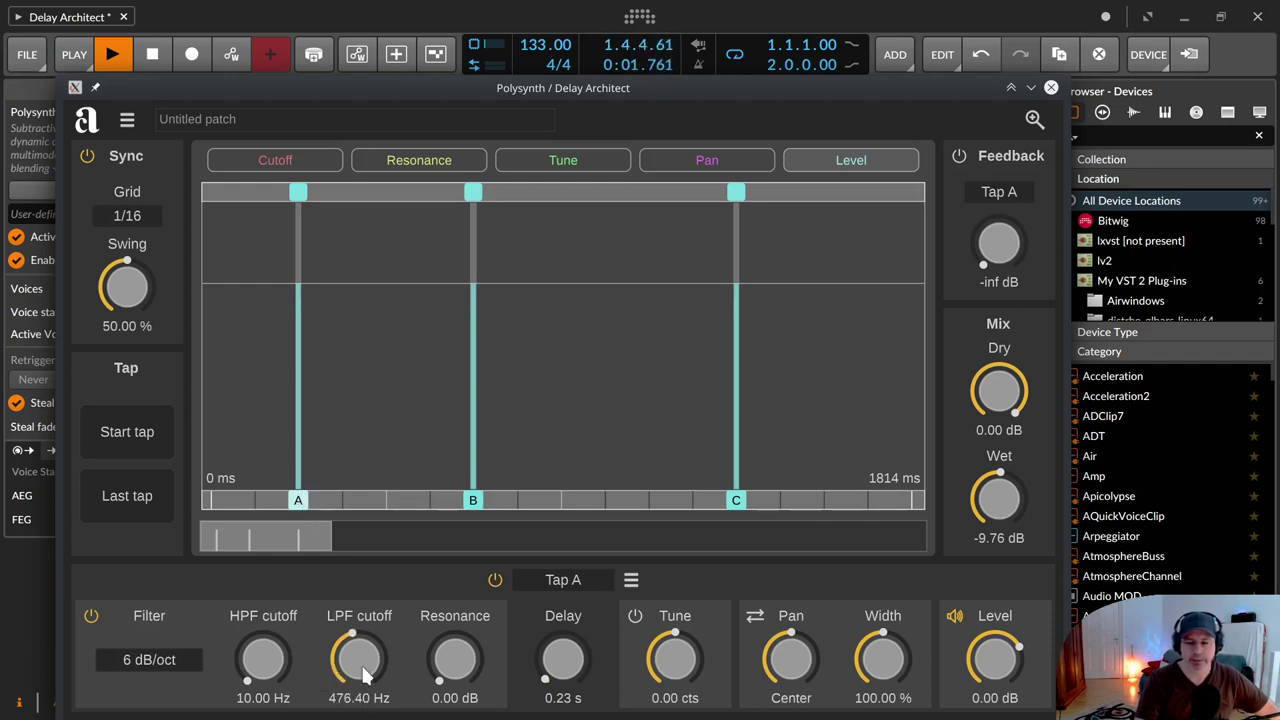
pyautogui.moveTo(460, 674); pyautogui.dragTo(412, 485)
pyautogui.moveTo(359, 656); pyautogui.dragTo(359, 684)
pyautogui.moveTo(451, 673); pyautogui.dragTo(450, 626)
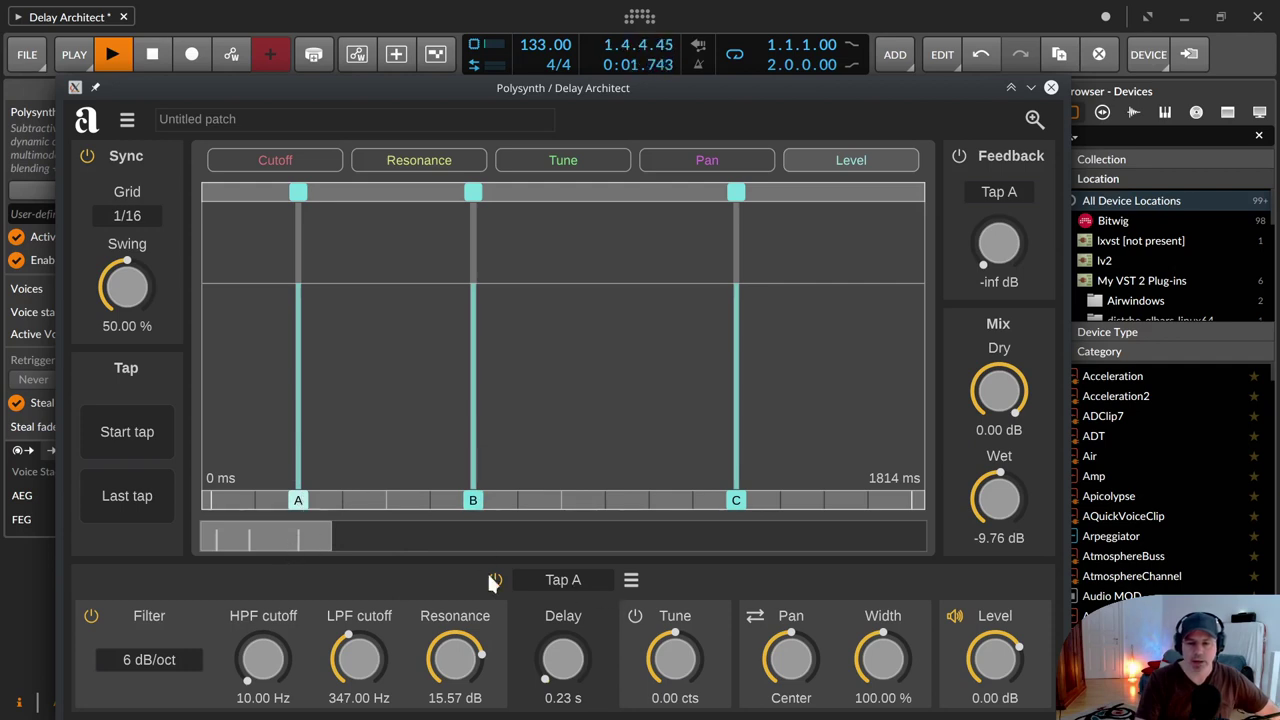
# Copy tap A's settings.
pyautogui.click(553, 582)
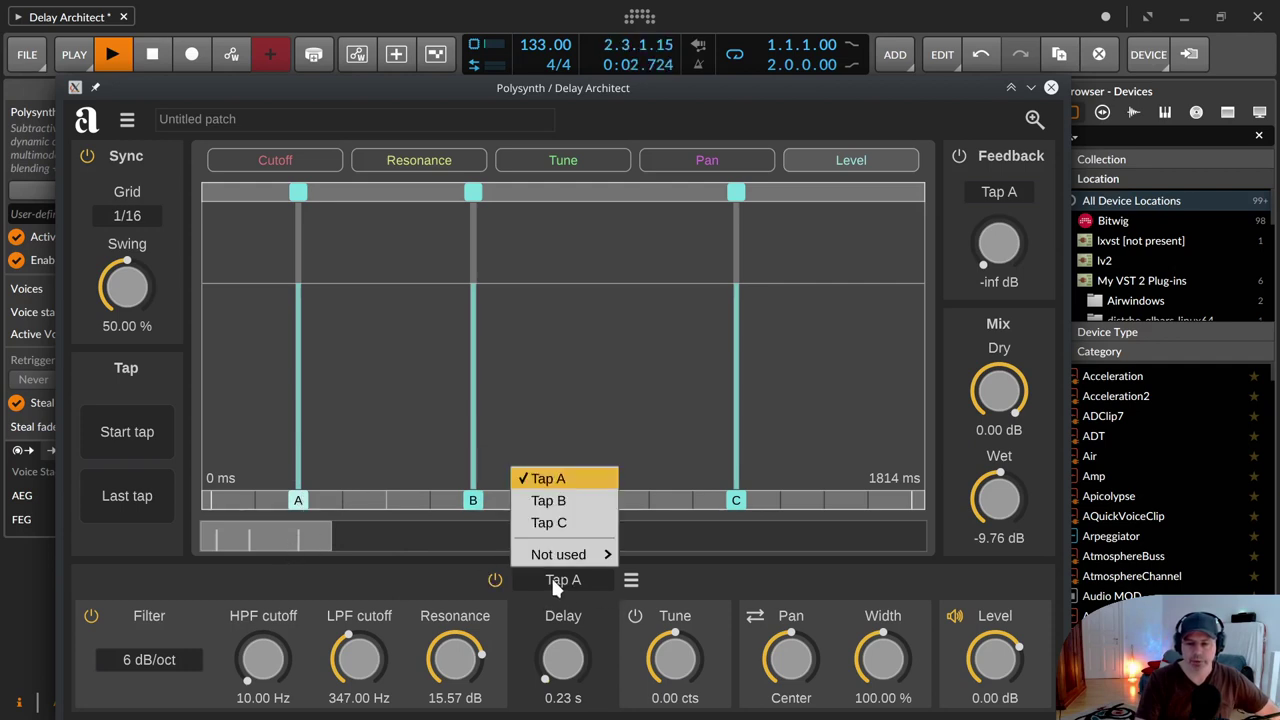
pyautogui.click(562, 481)
pyautogui.click(632, 581)
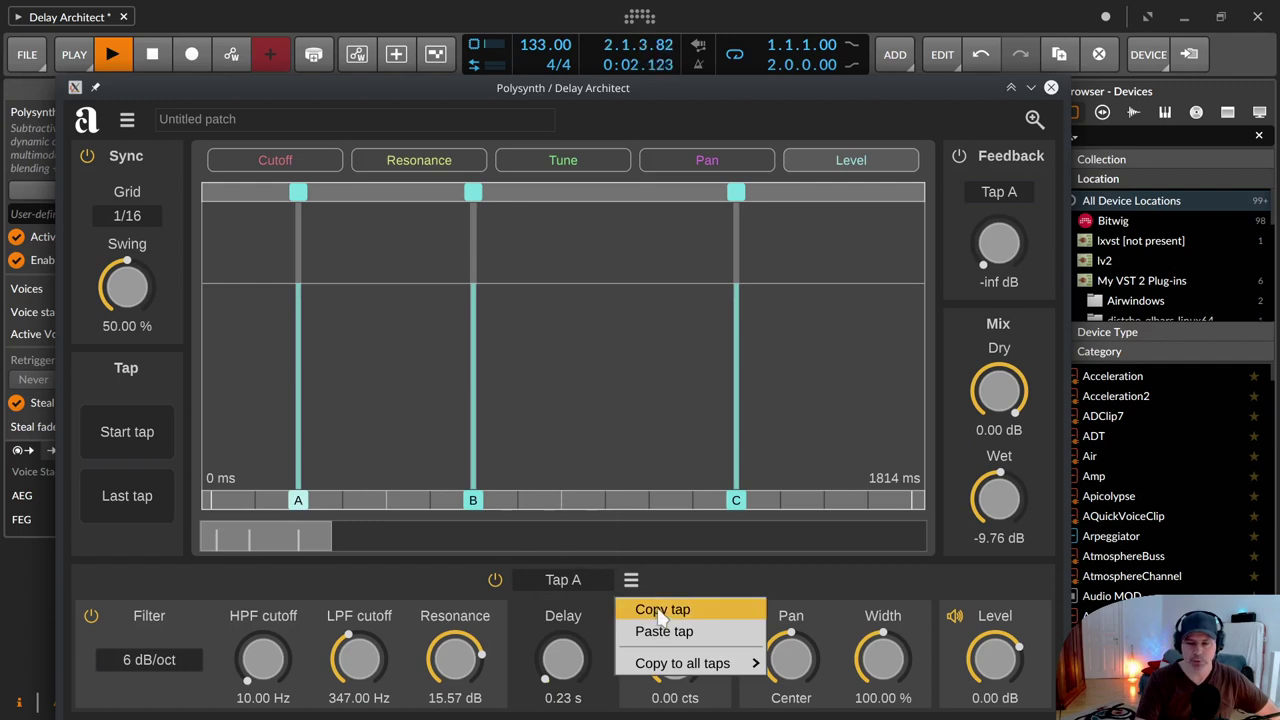
pyautogui.click(657, 612)
# Apply tap A's Filter and Filter Enable settings to all taps.
pyautogui.click(631, 580)
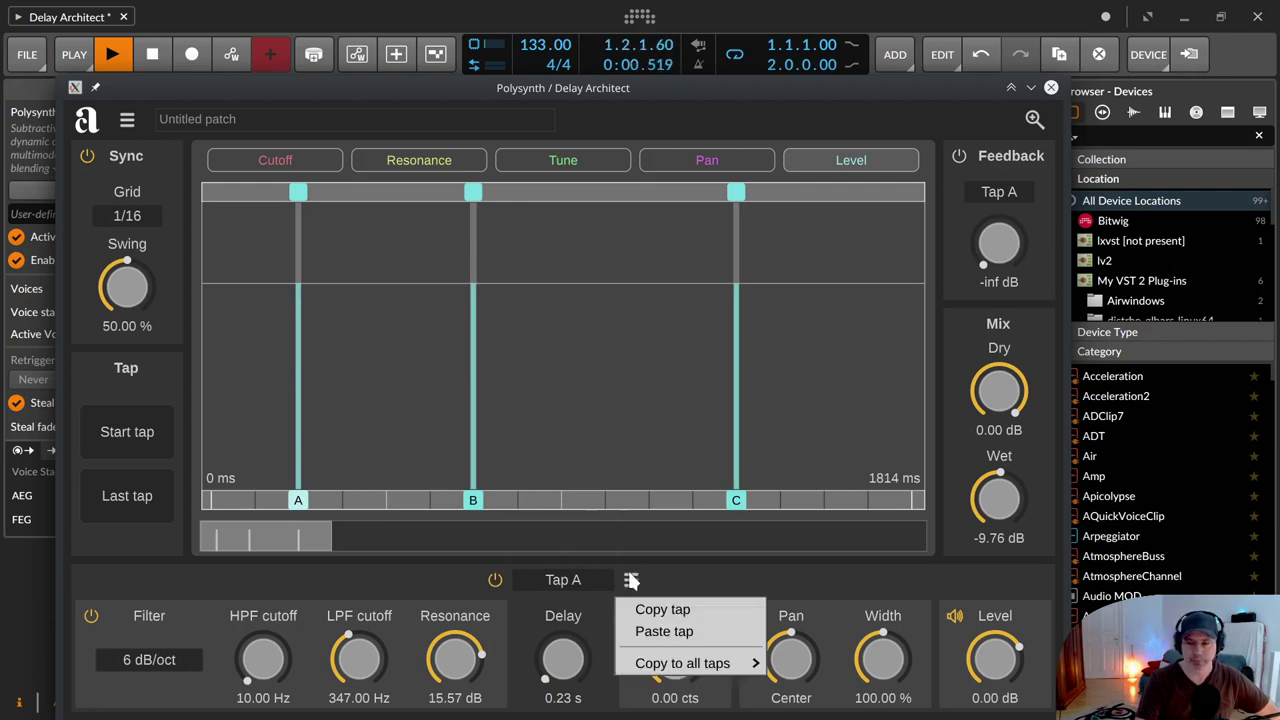
pyautogui.moveTo(660, 663)
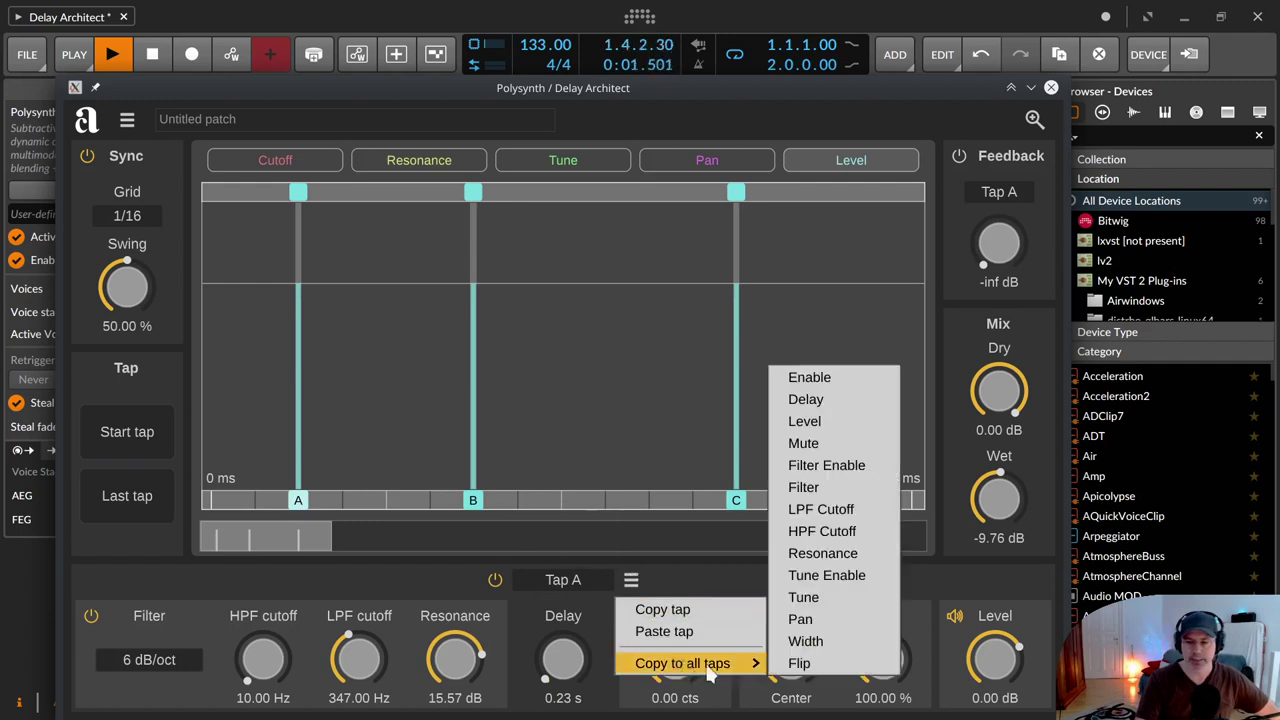
pyautogui.click(833, 487)
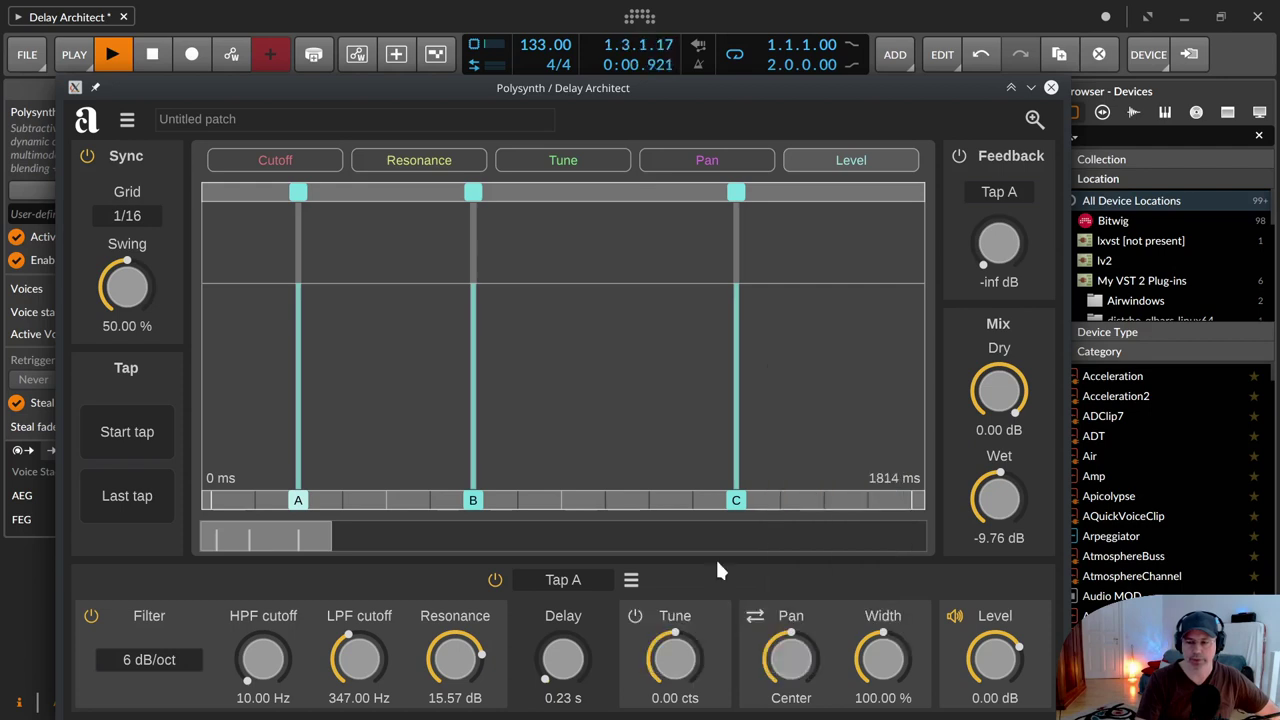
pyautogui.click(631, 580)
pyautogui.moveTo(700, 663)
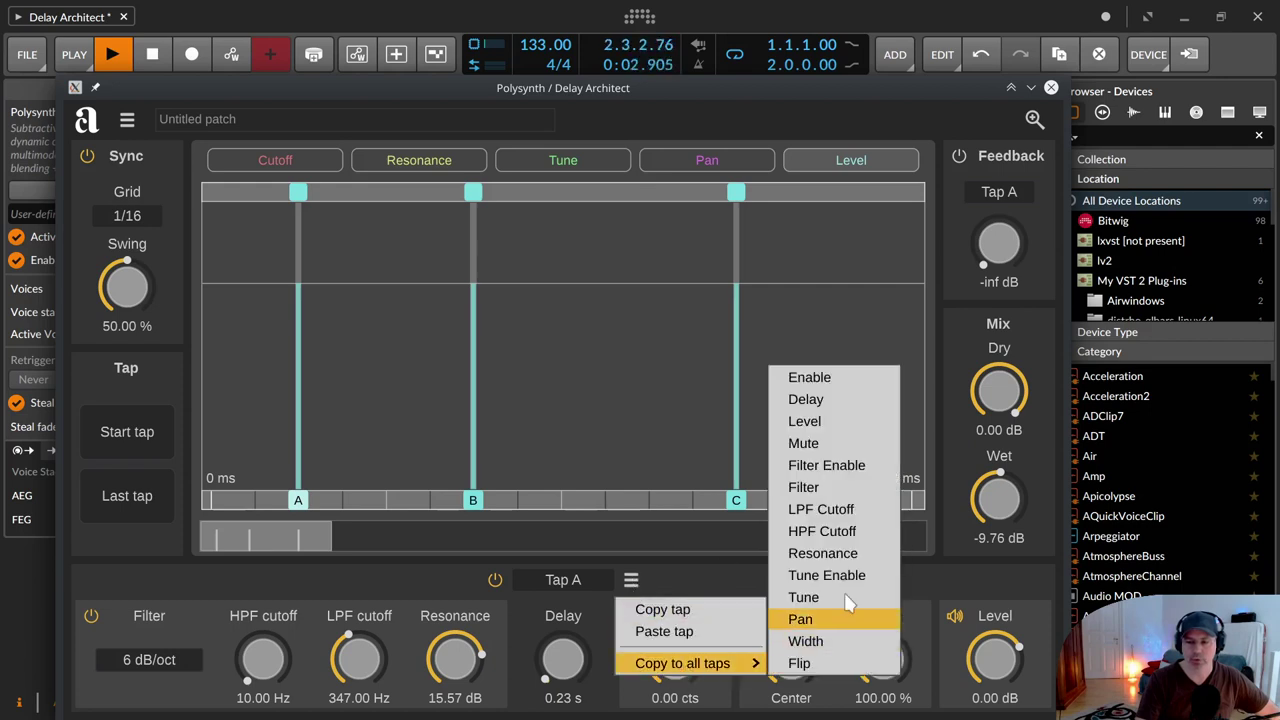
pyautogui.click(840, 466)
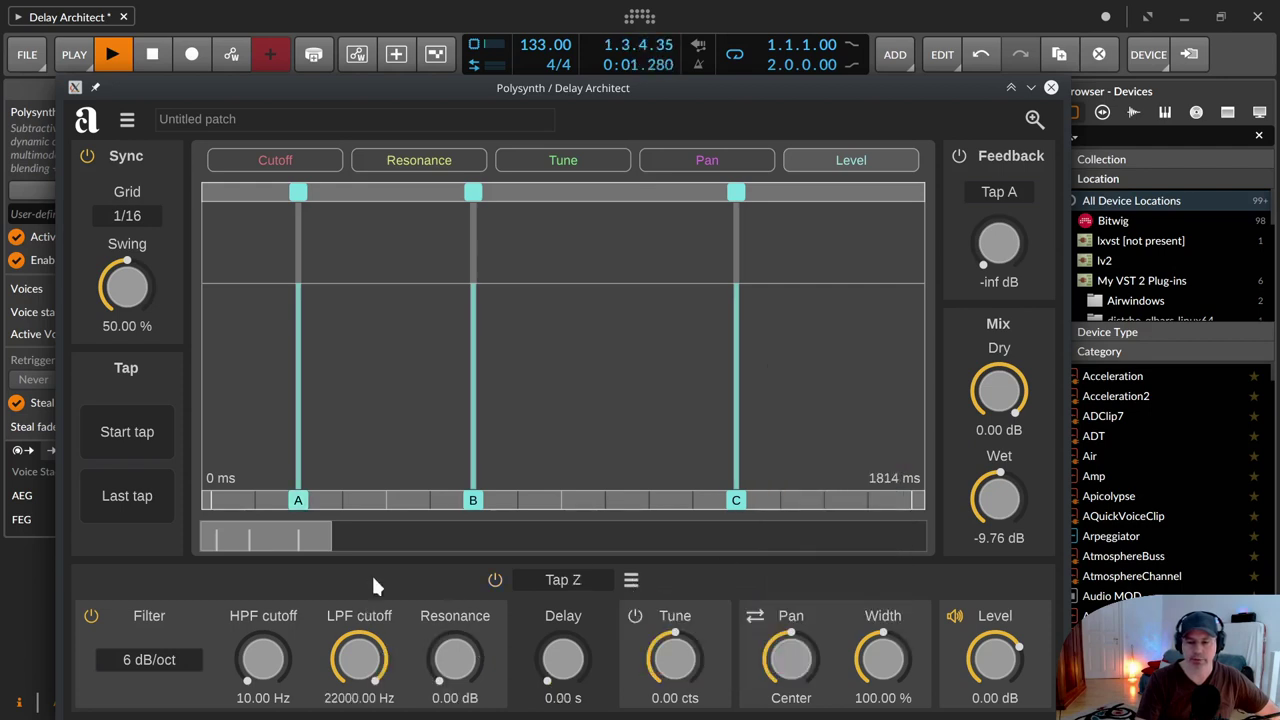
# Compare the filter values of taps A and B and review which parameters can be copied to all taps.
pyautogui.click(473, 500)
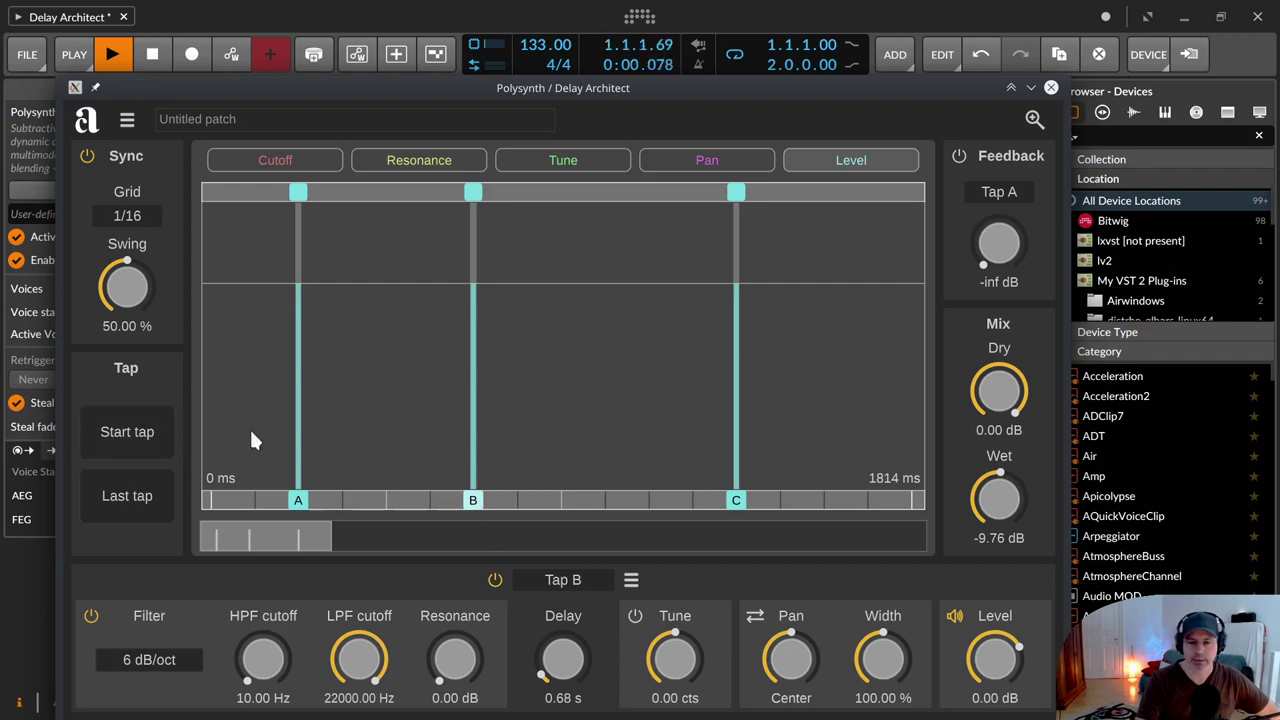
pyautogui.click(298, 500)
pyautogui.click(473, 500)
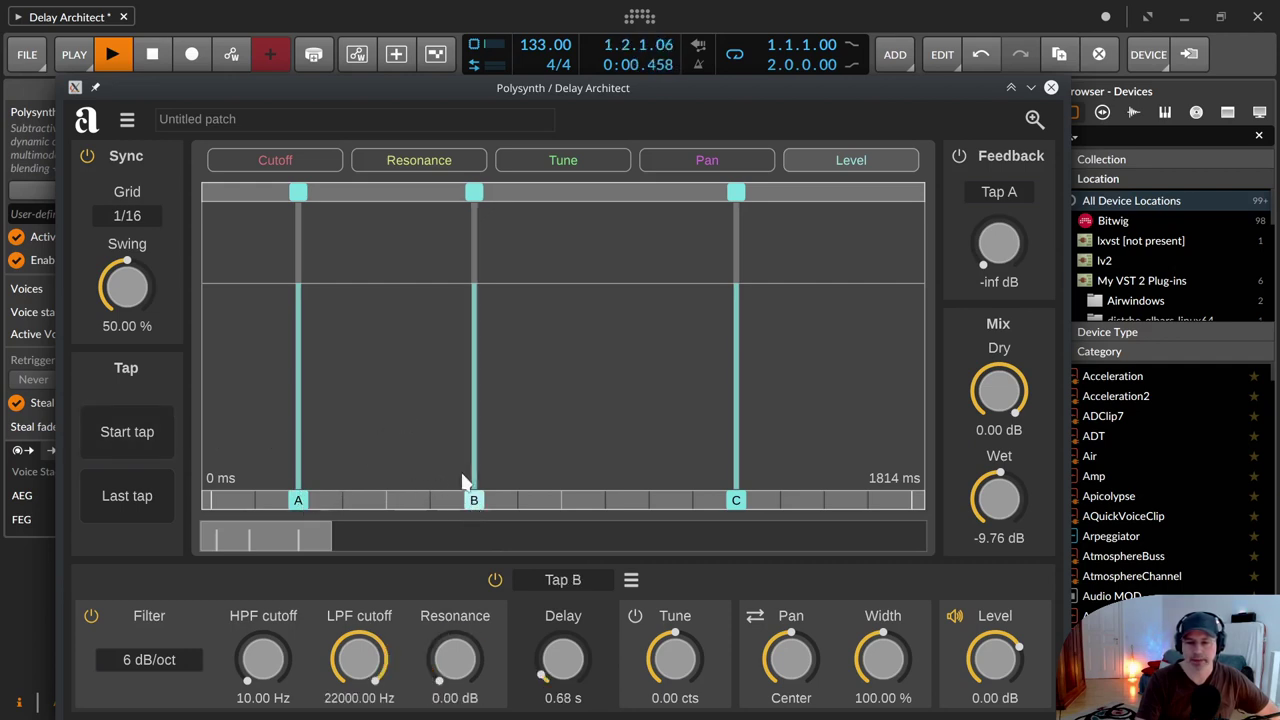
pyautogui.click(630, 582)
pyautogui.moveTo(720, 662)
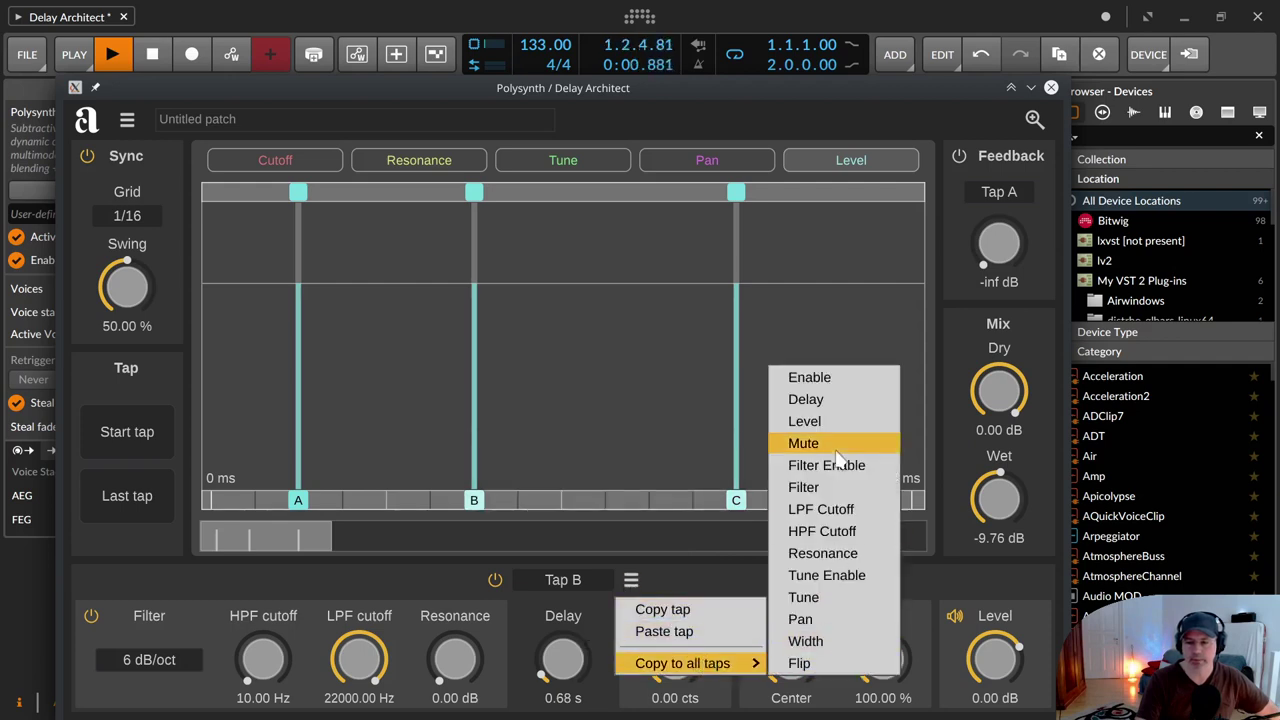
pyautogui.click(345, 382)
# Apply tap A's Filter setting to all taps again and check tap B's filter values.
pyautogui.click(298, 502)
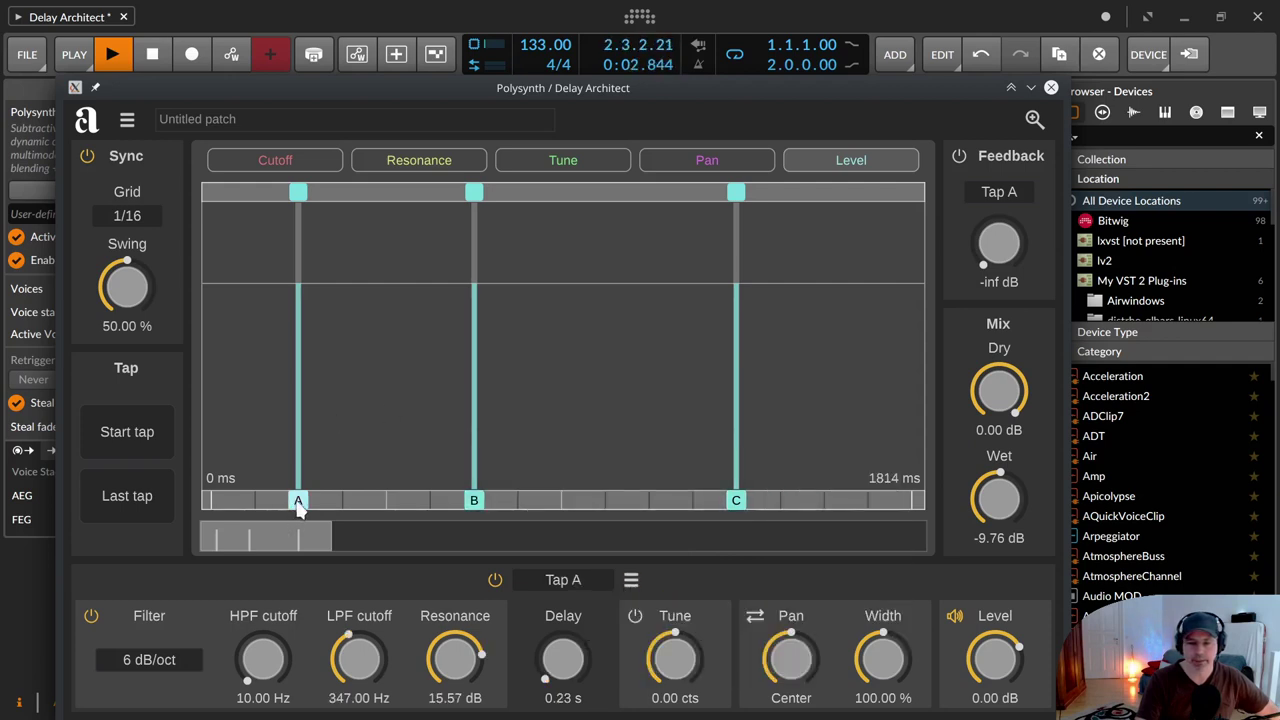
pyautogui.click(631, 579)
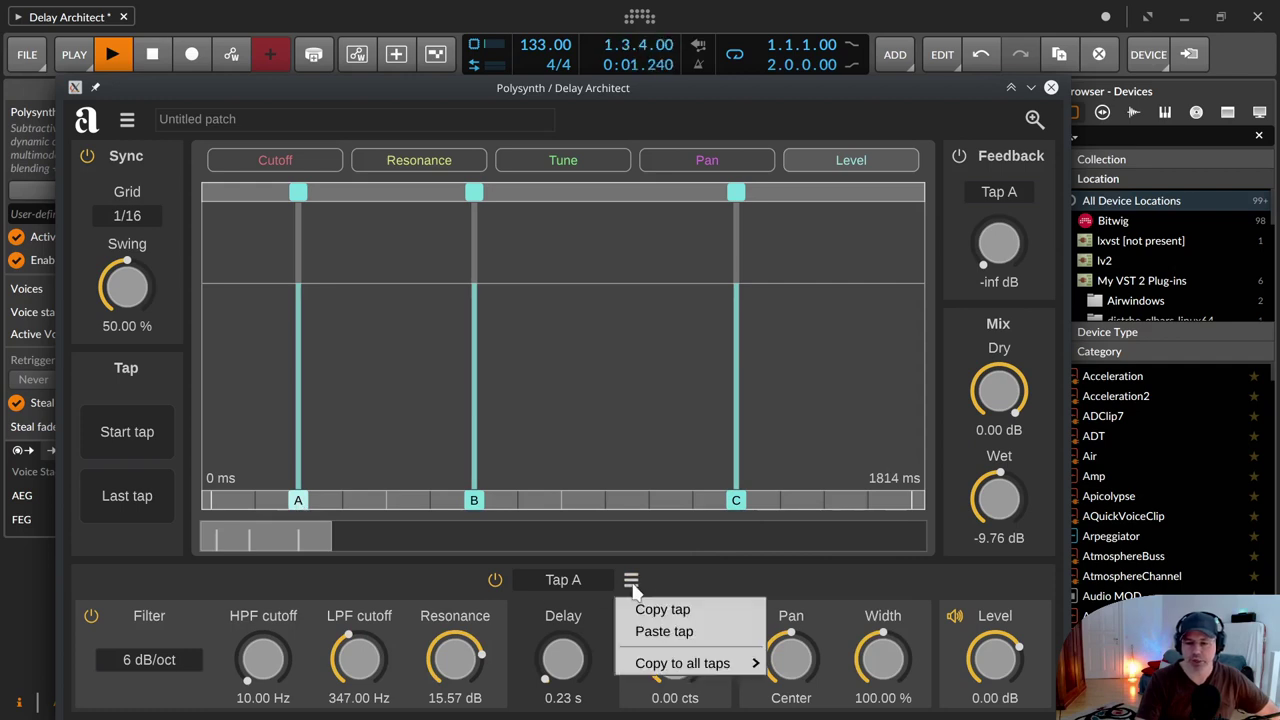
pyautogui.click(631, 579)
pyautogui.click(631, 579)
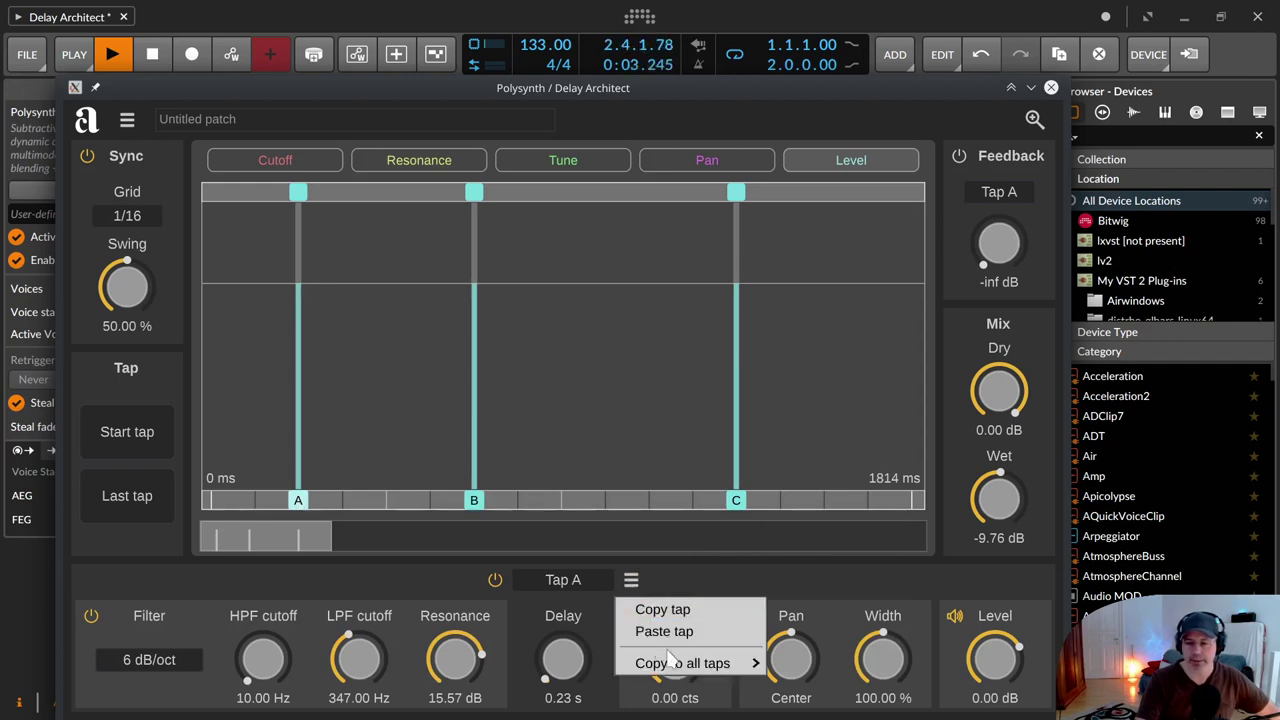
pyautogui.moveTo(690, 663)
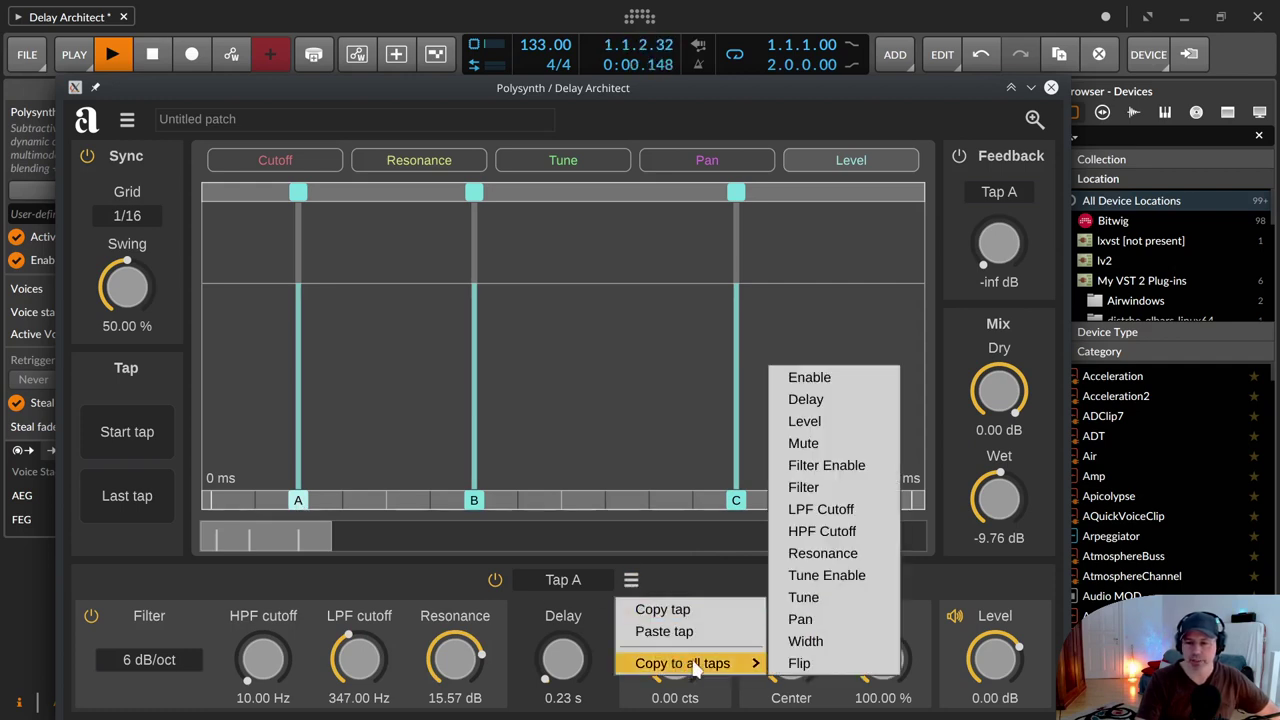
pyautogui.click(841, 487)
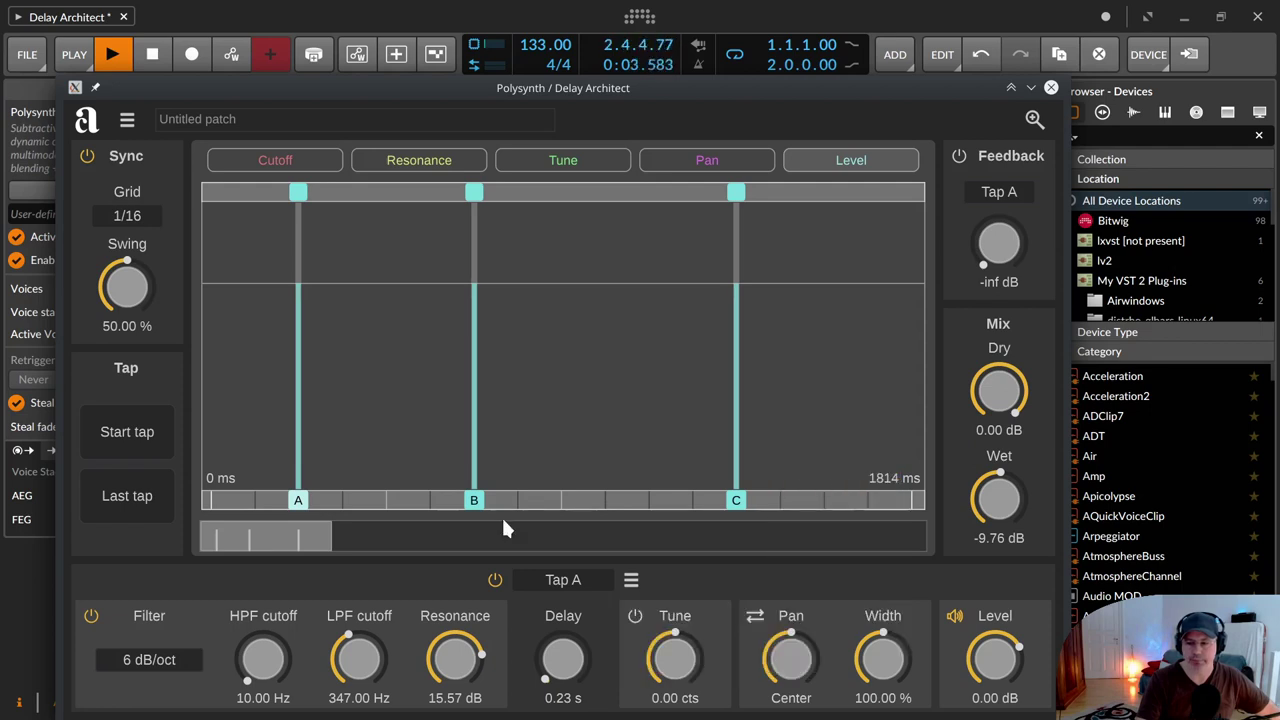
pyautogui.click(474, 502)
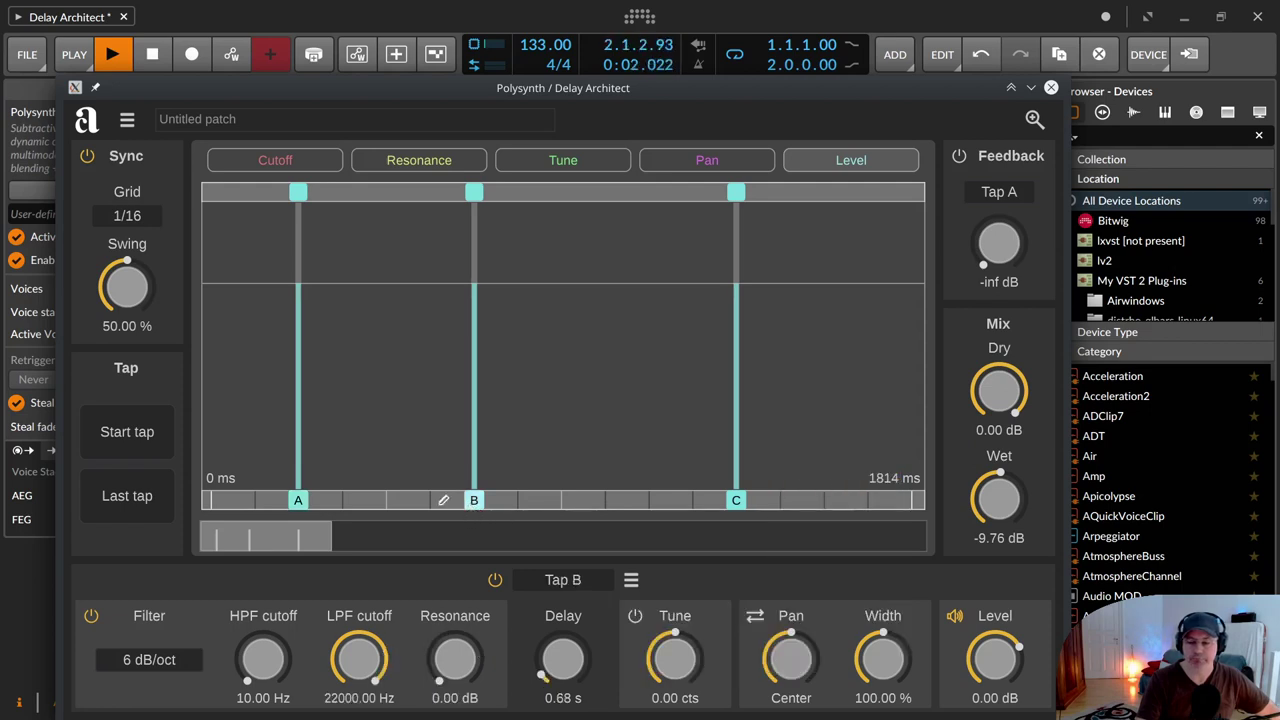
# Copy tap A's settings and paste them onto tap B.
pyautogui.click(298, 502)
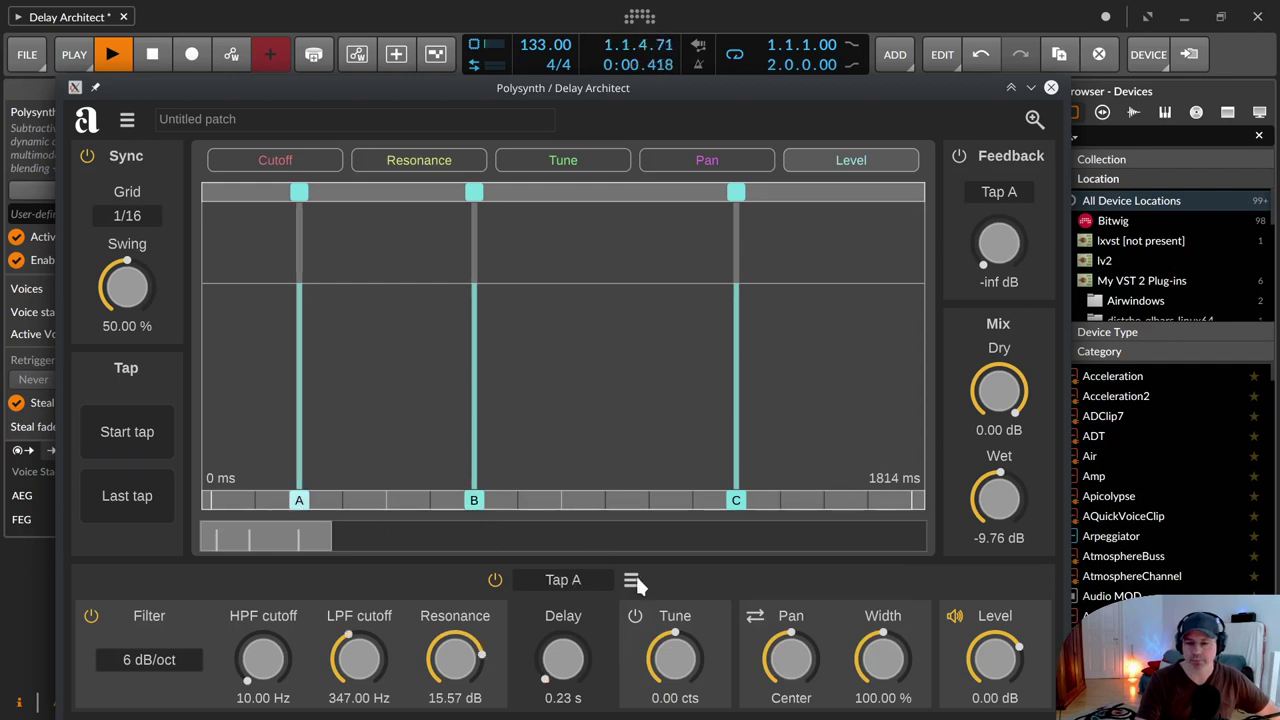
pyautogui.click(630, 582)
pyautogui.click(662, 607)
pyautogui.click(474, 502)
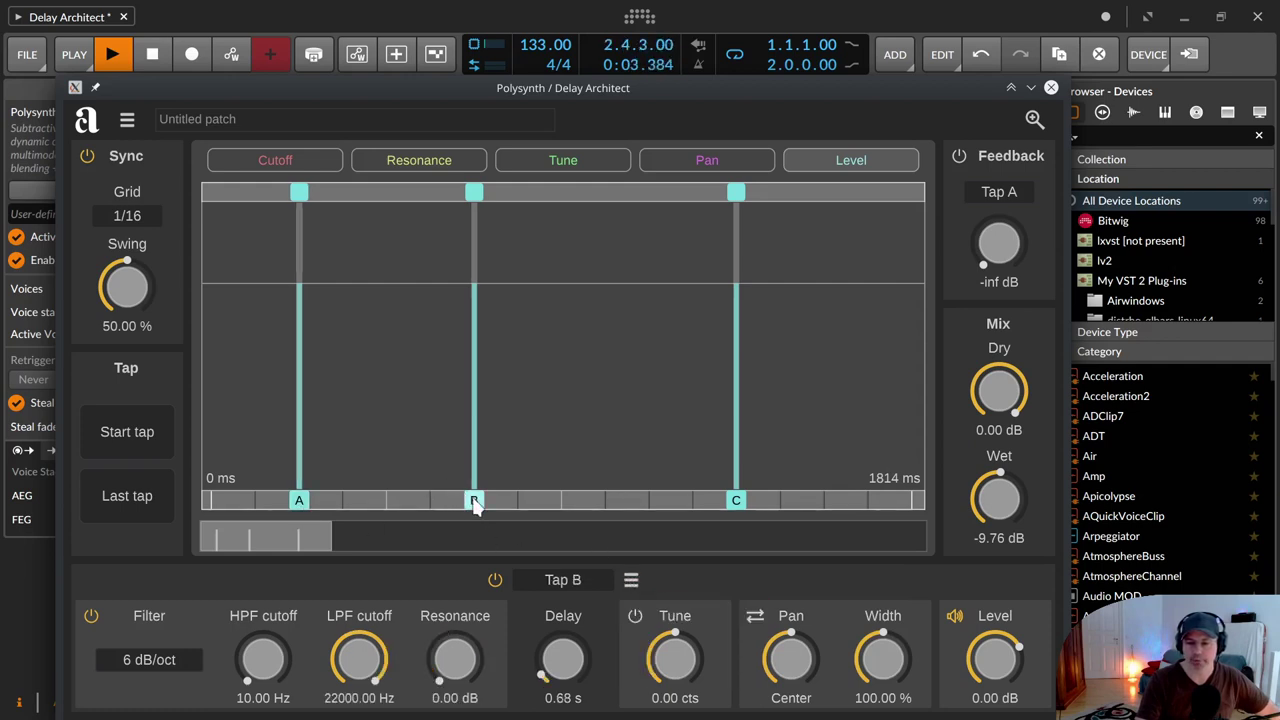
pyautogui.click(635, 578)
pyautogui.click(663, 631)
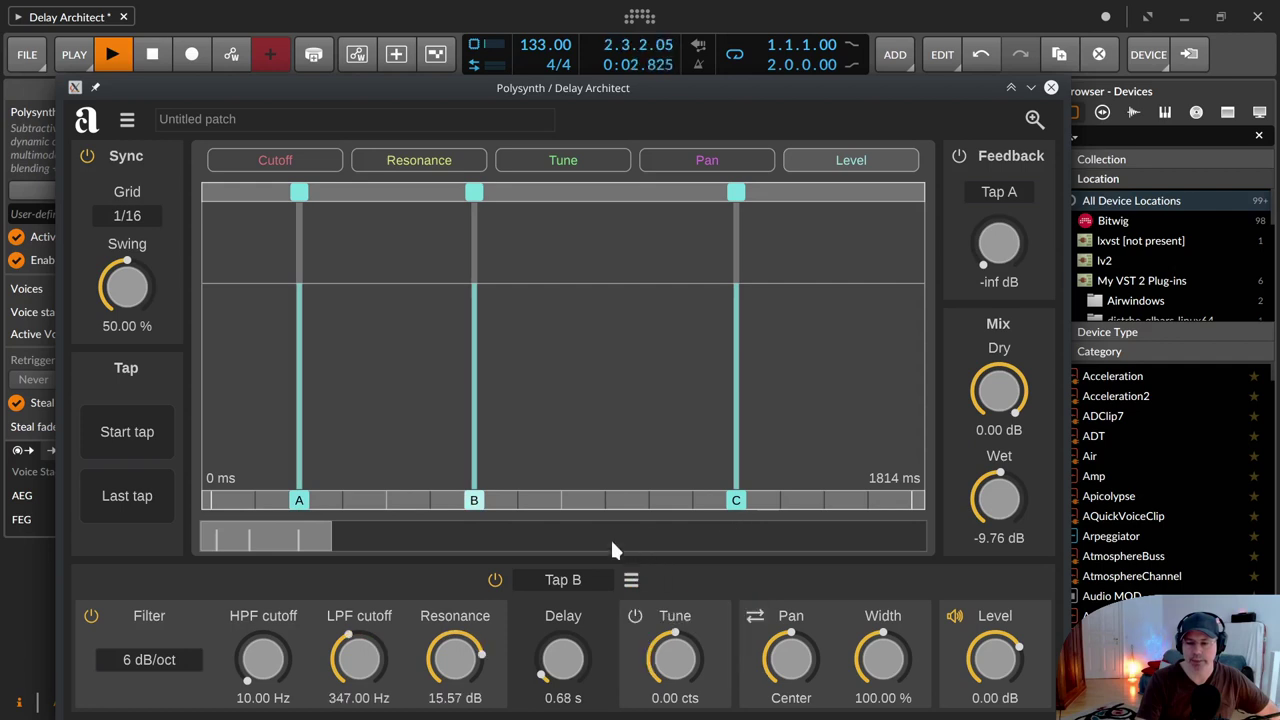
# Paste the copied tap A settings onto tap C.
pyautogui.click(602, 580)
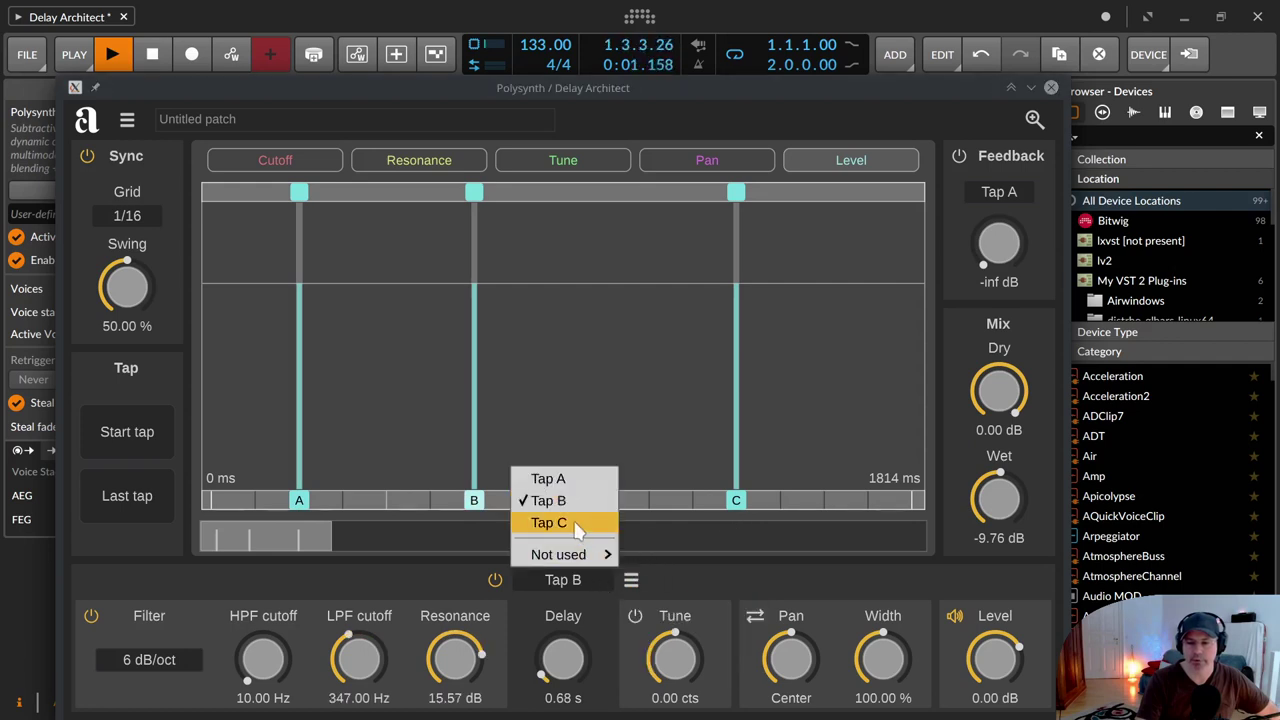
pyautogui.click(549, 522)
pyautogui.click(631, 580)
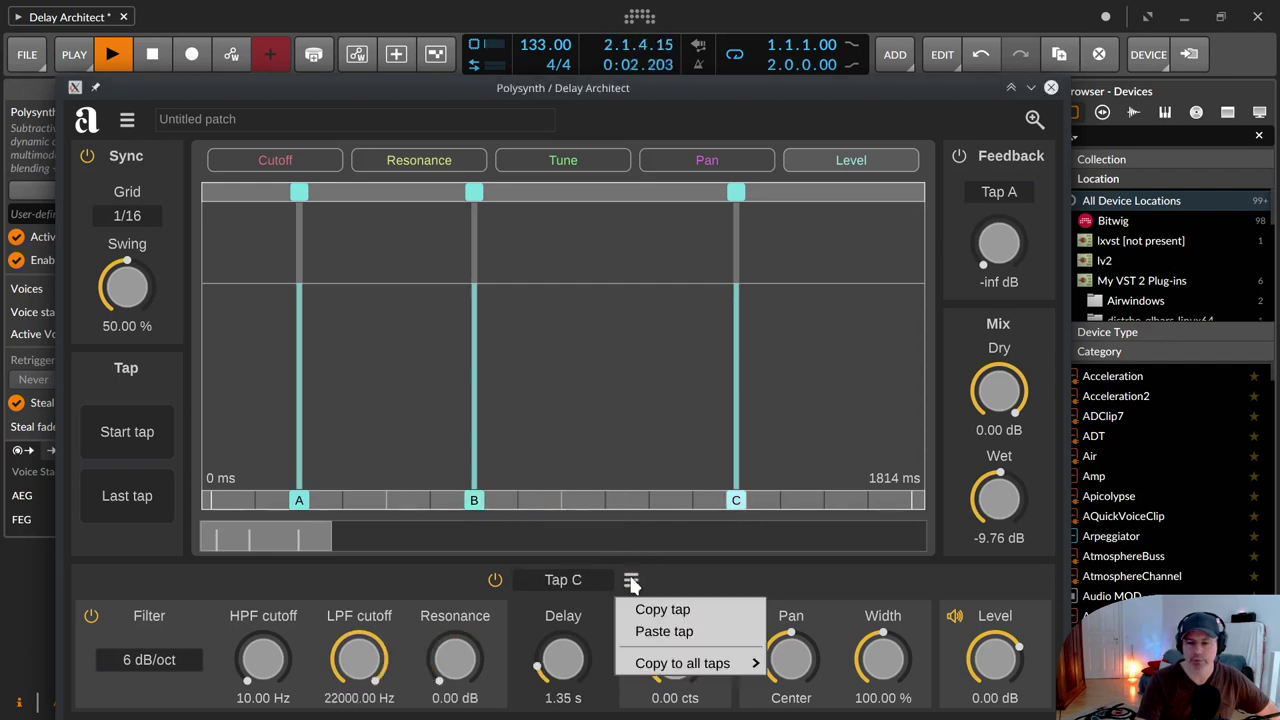
pyautogui.click(660, 633)
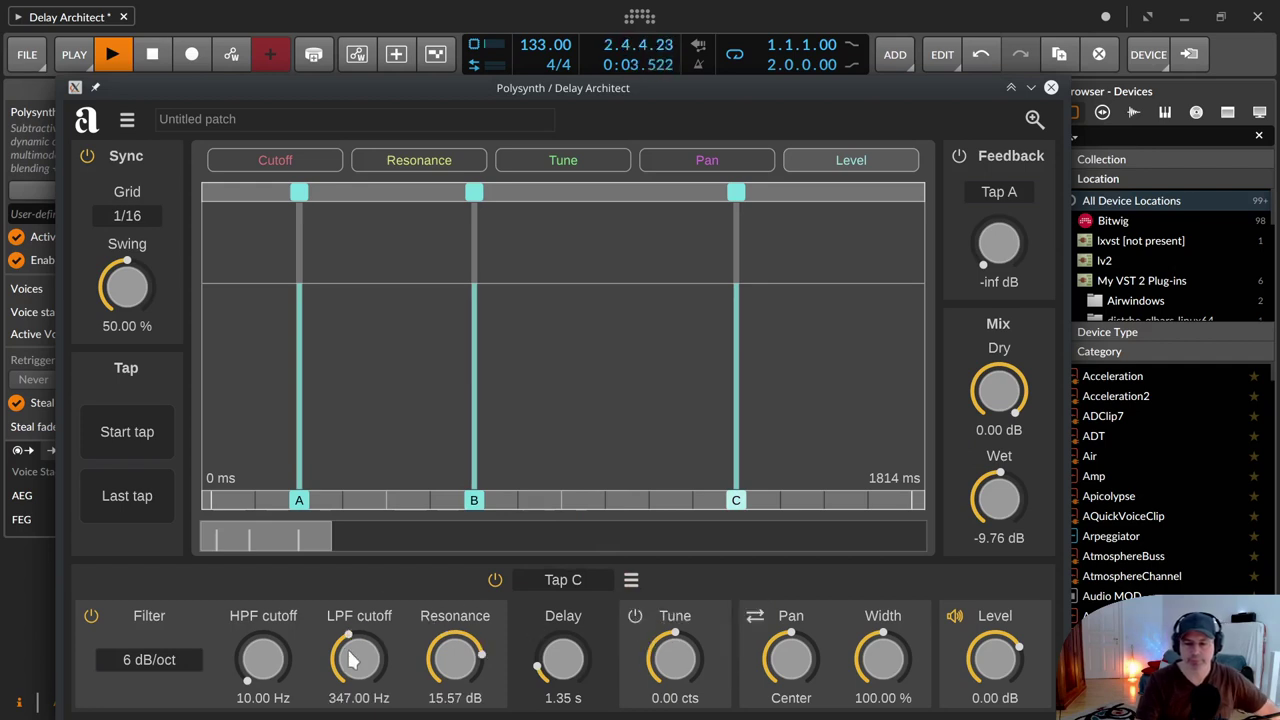
# Set tap C's LPF cutoff to about 2297 Hz, its tuning enabled at about 396.80 cts, and its pan to about 55% right.
pyautogui.moveTo(352, 660); pyautogui.dragTo(352, 598)
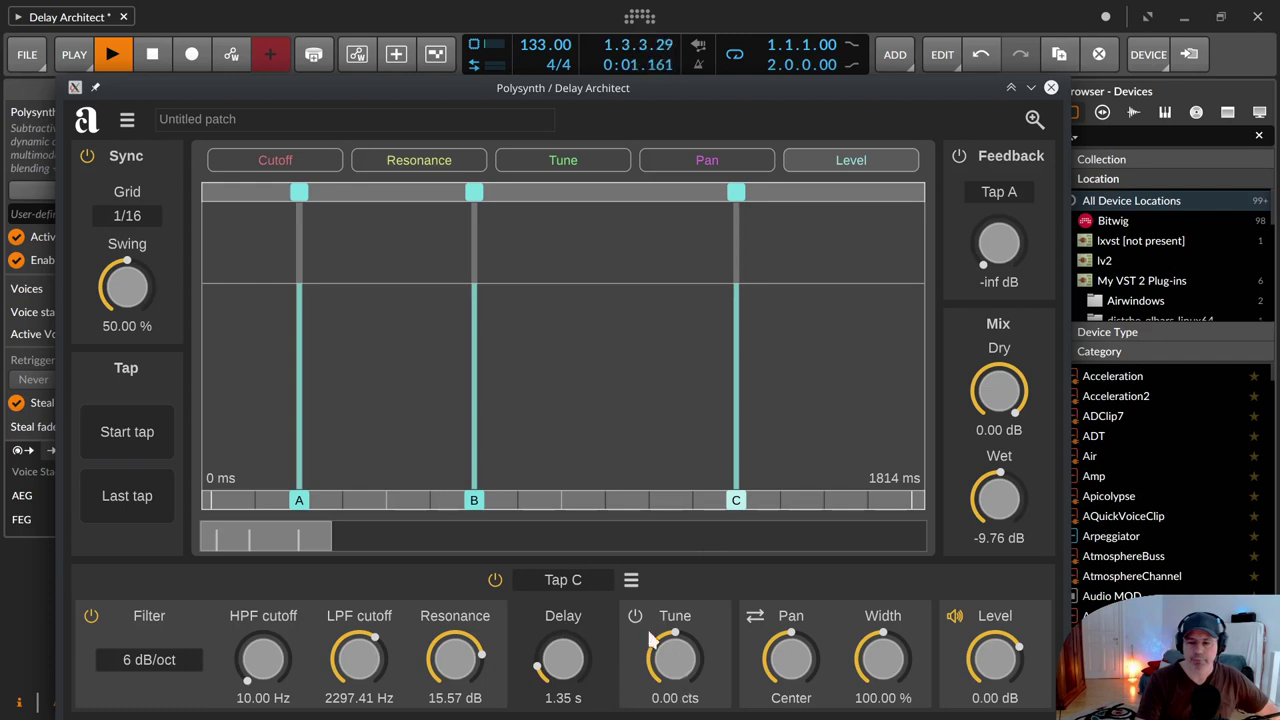
pyautogui.moveTo(666, 620); pyautogui.dragTo(665, 618)
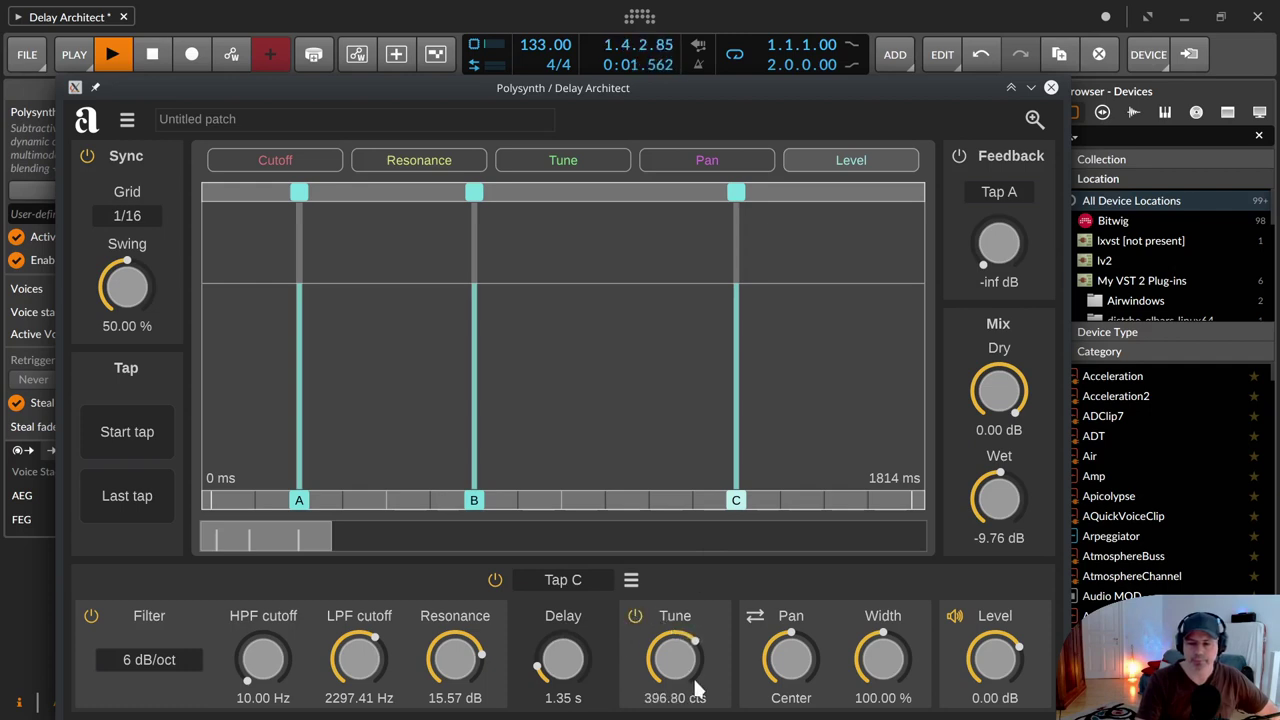
pyautogui.moveTo(779, 652); pyautogui.dragTo(761, 567)
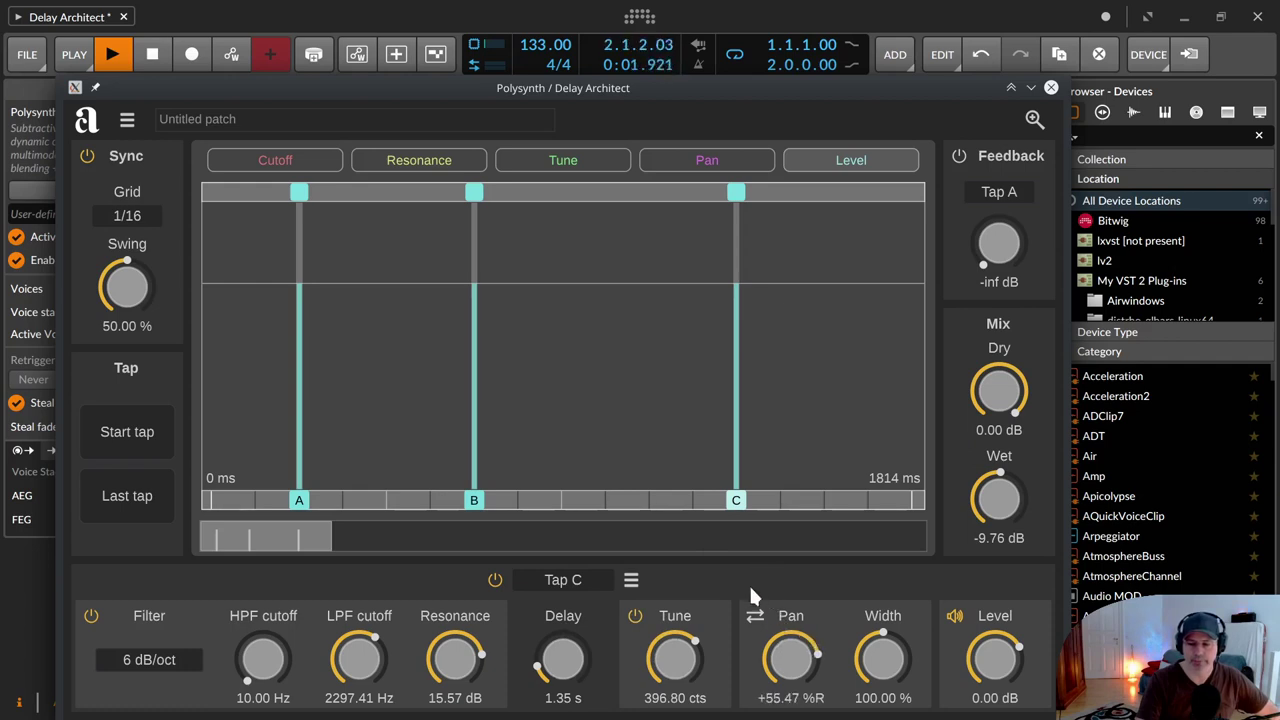
# Set tap C's pan to about 64% right and tap A's tune to about -582.40 cts.
pyautogui.moveTo(781, 654); pyautogui.dragTo(779, 718)
pyautogui.click(474, 500)
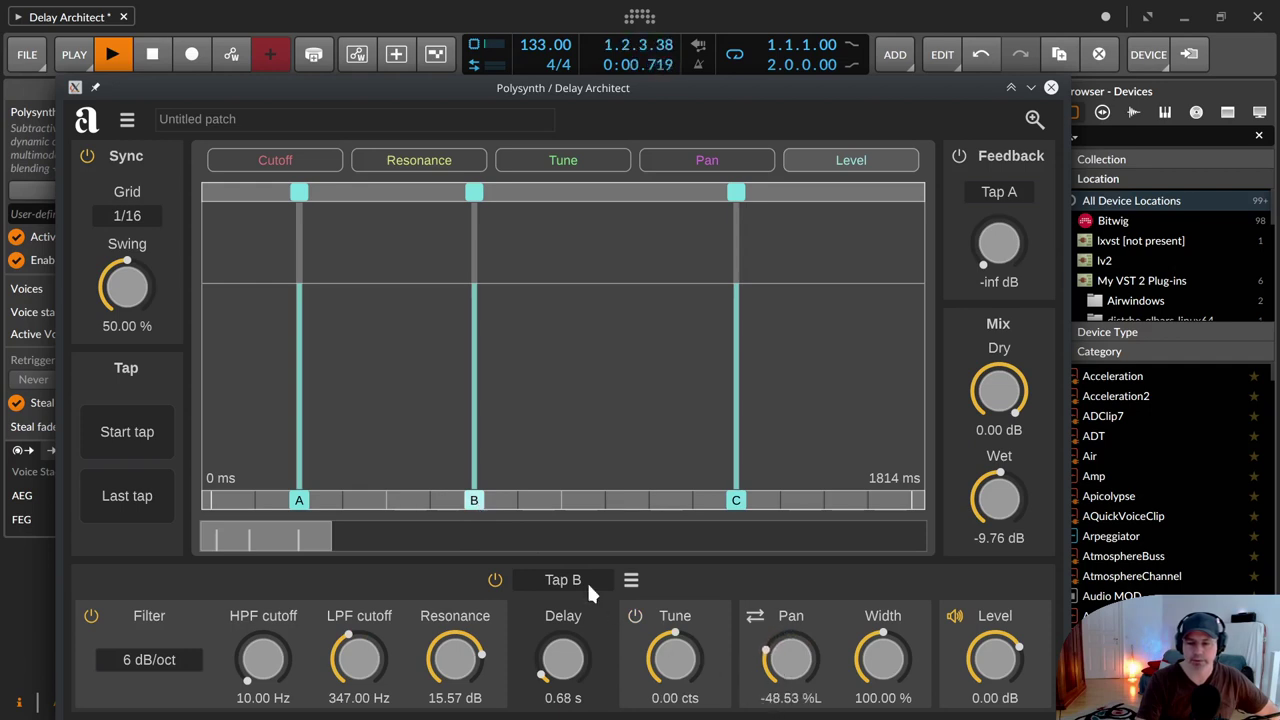
pyautogui.click(299, 500)
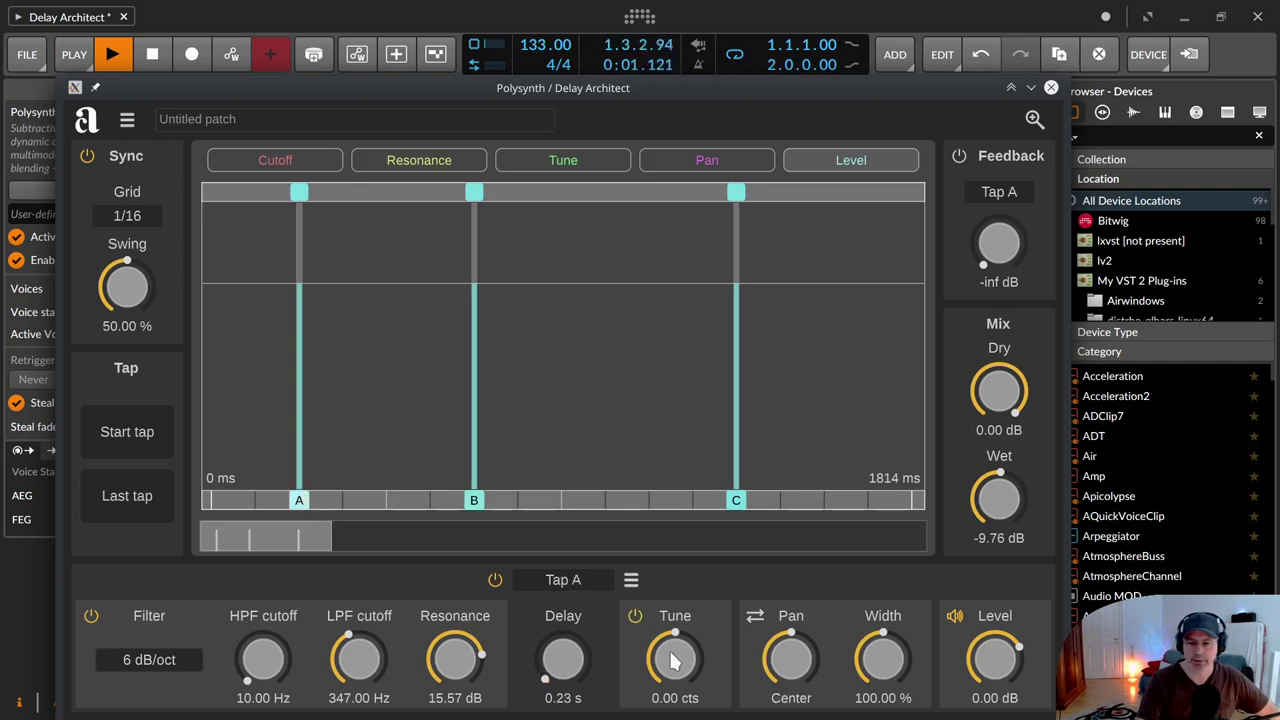
pyautogui.moveTo(673, 660); pyautogui.dragTo(673, 614)
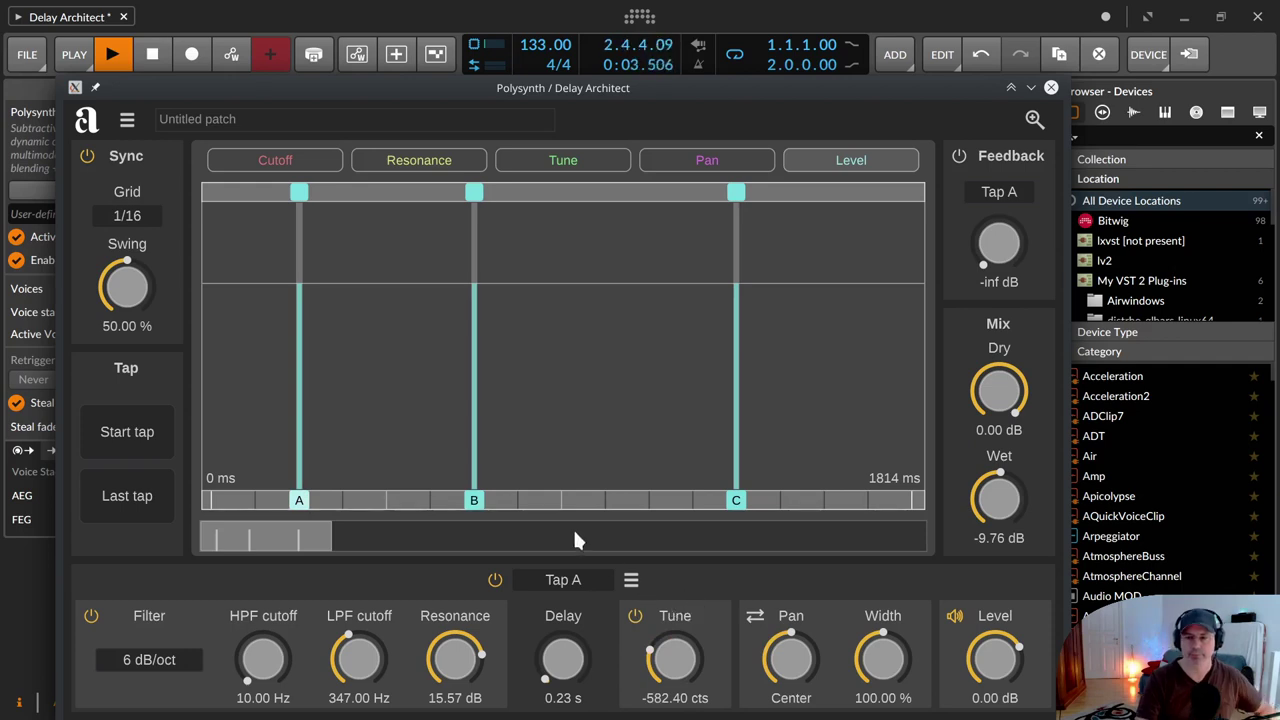
pyautogui.press('space')
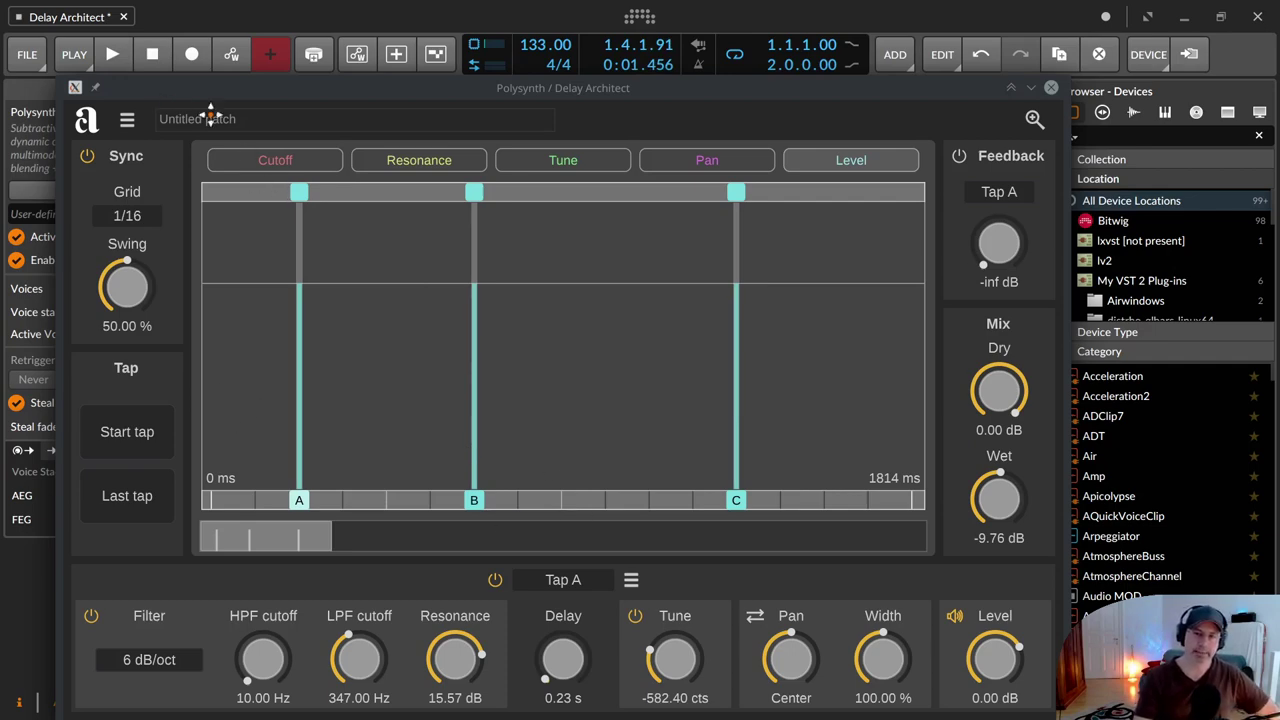
# Extend the visible delay range to about 4403 ms and add tap D at about 1.92 s.
pyautogui.moveTo(162, 90); pyautogui.dragTo(222, 41)
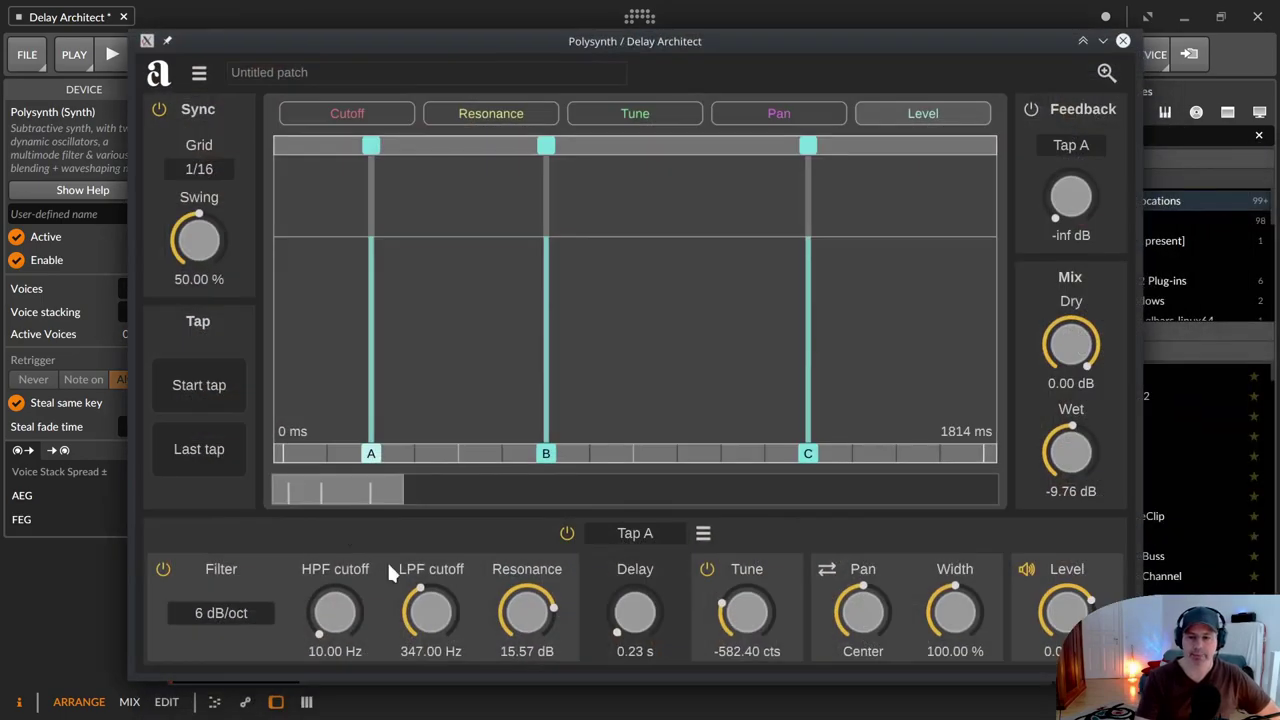
pyautogui.moveTo(735, 58); pyautogui.dragTo(678, 85)
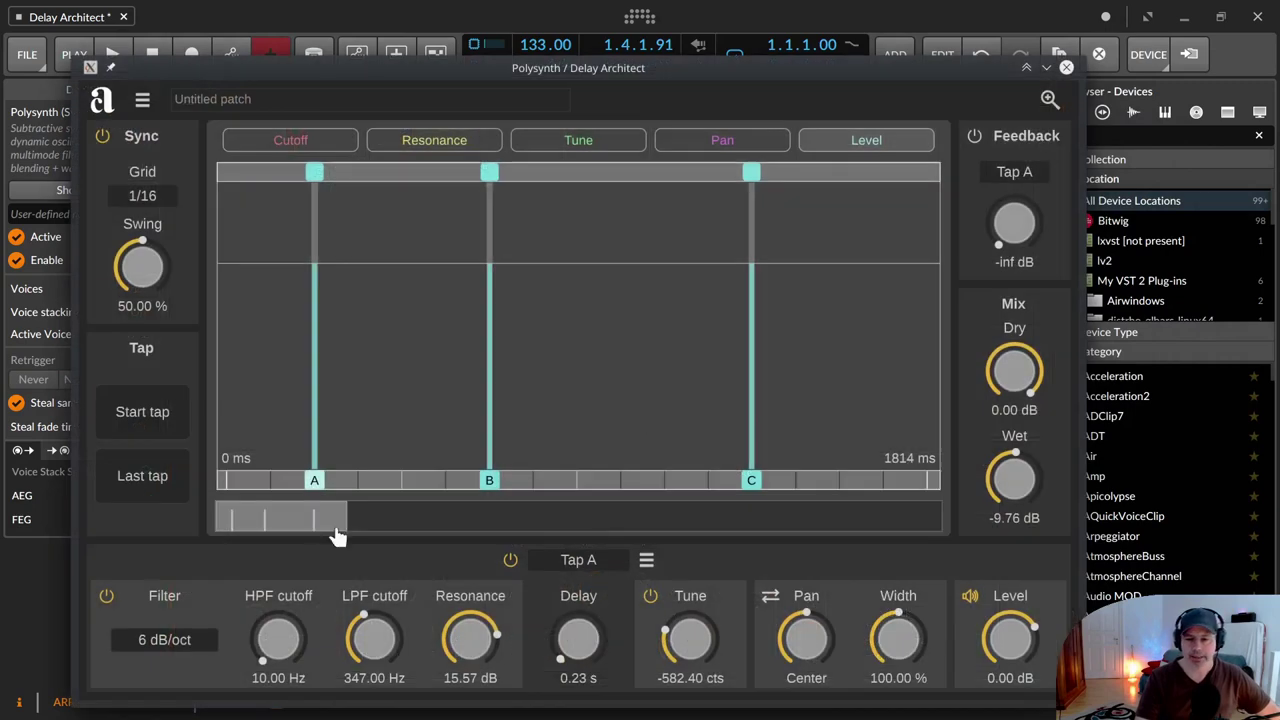
pyautogui.moveTo(346, 518); pyautogui.dragTo(535, 527)
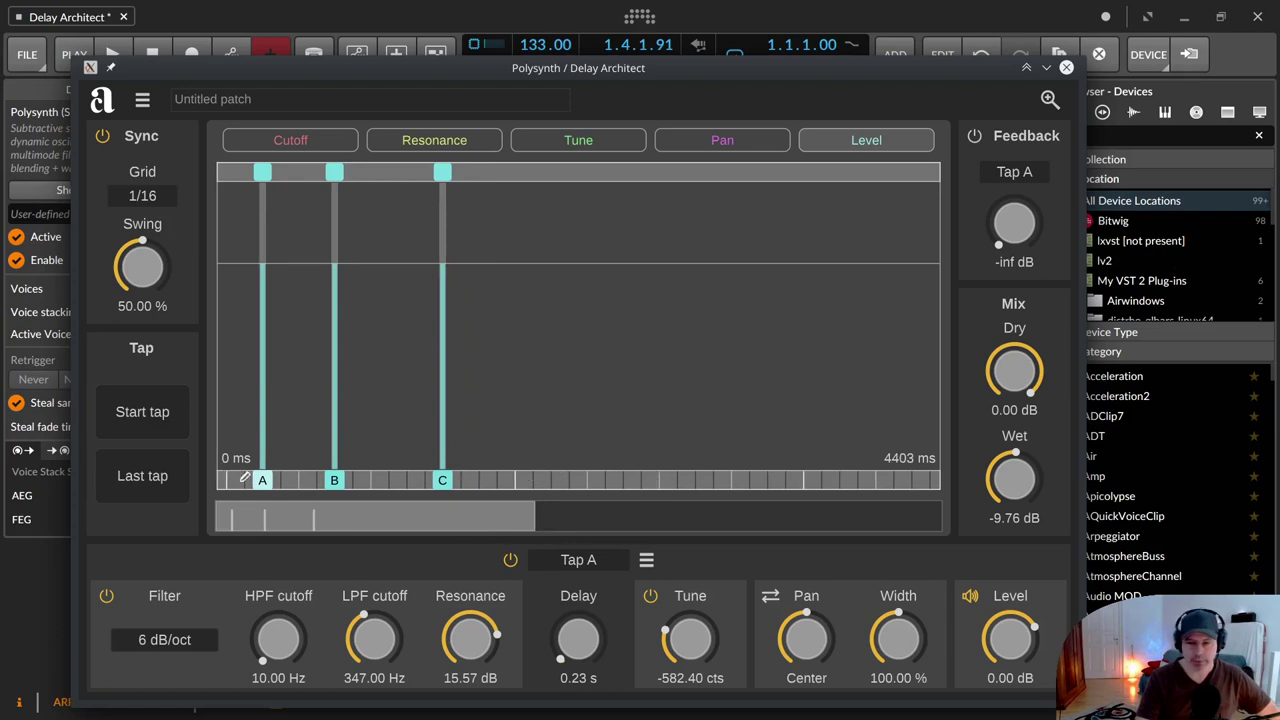
pyautogui.click(532, 478)
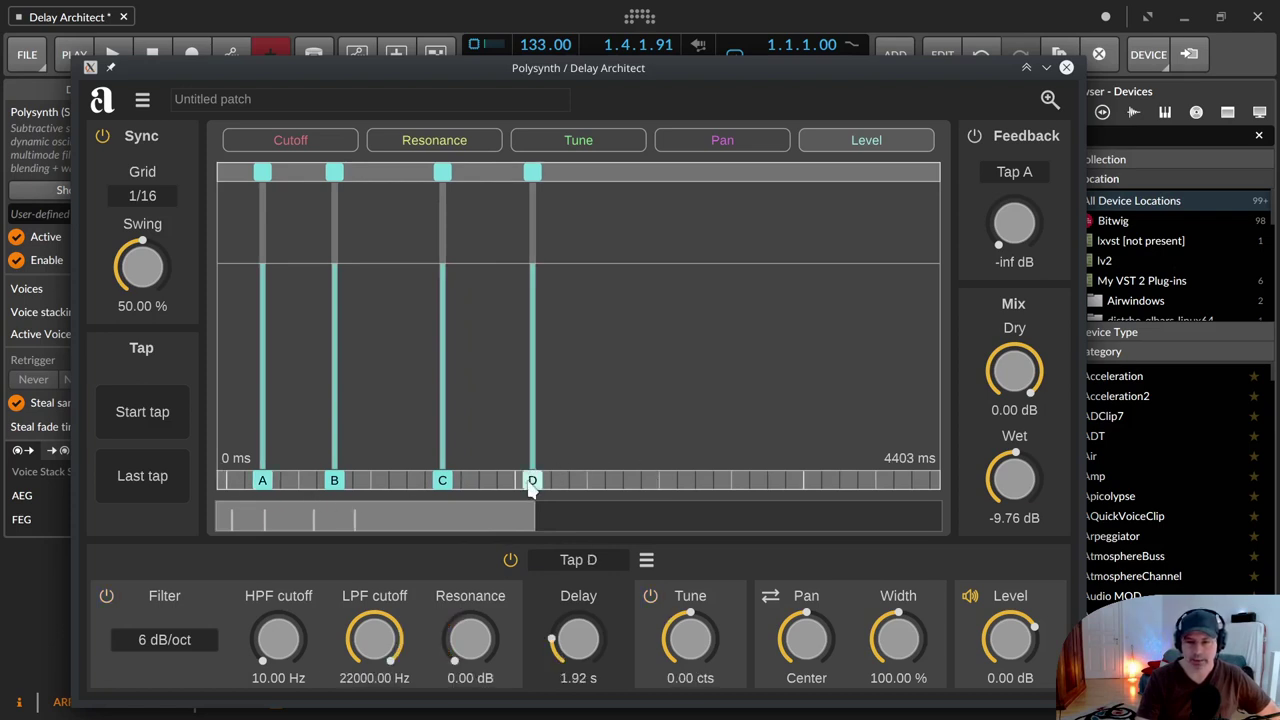
pyautogui.moveTo(528, 482); pyautogui.dragTo(524, 482)
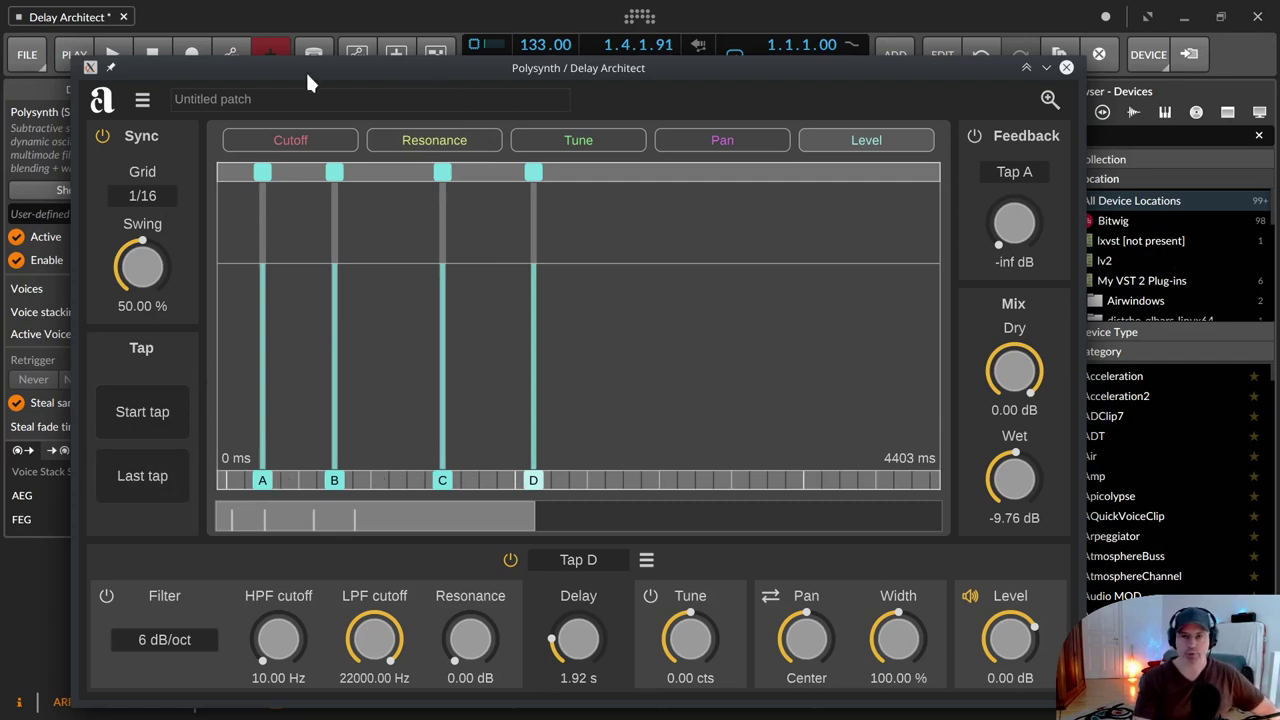
# Add tap E after tap D and move it to a delay of about 3.61 s.
pyautogui.moveTo(305, 70); pyautogui.dragTo(326, 222)
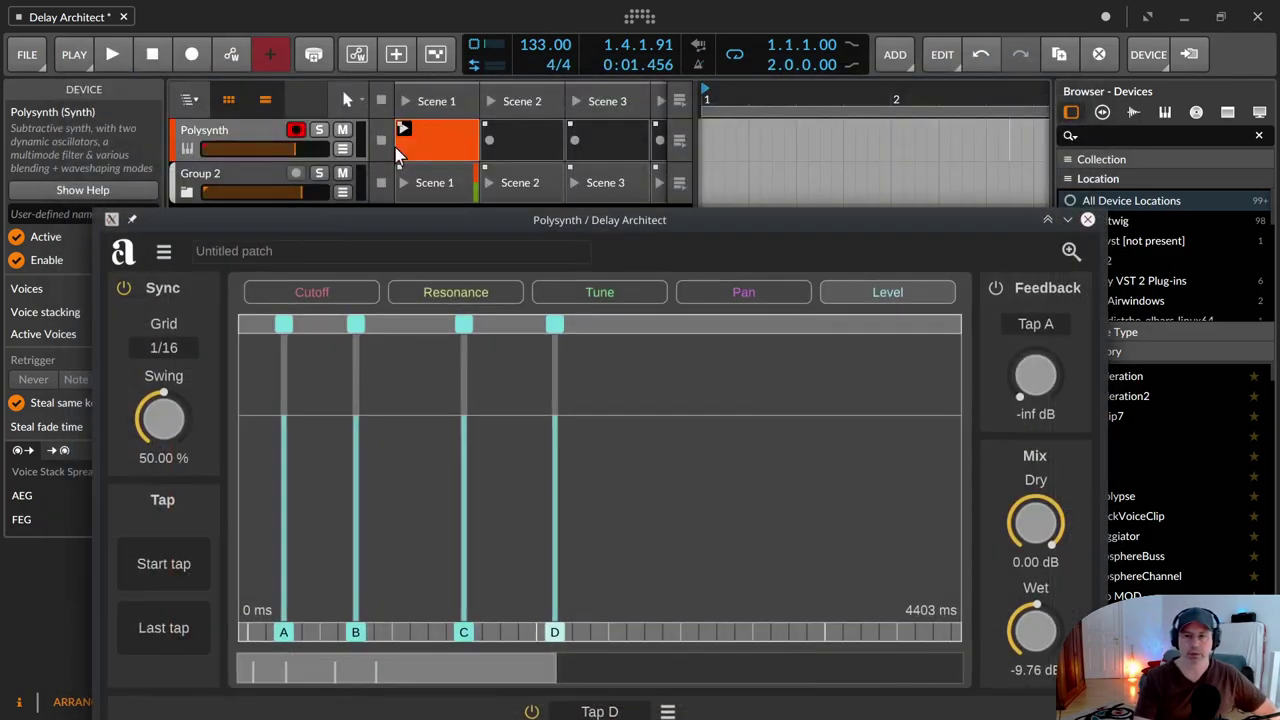
pyautogui.moveTo(449, 219); pyautogui.dragTo(451, 55)
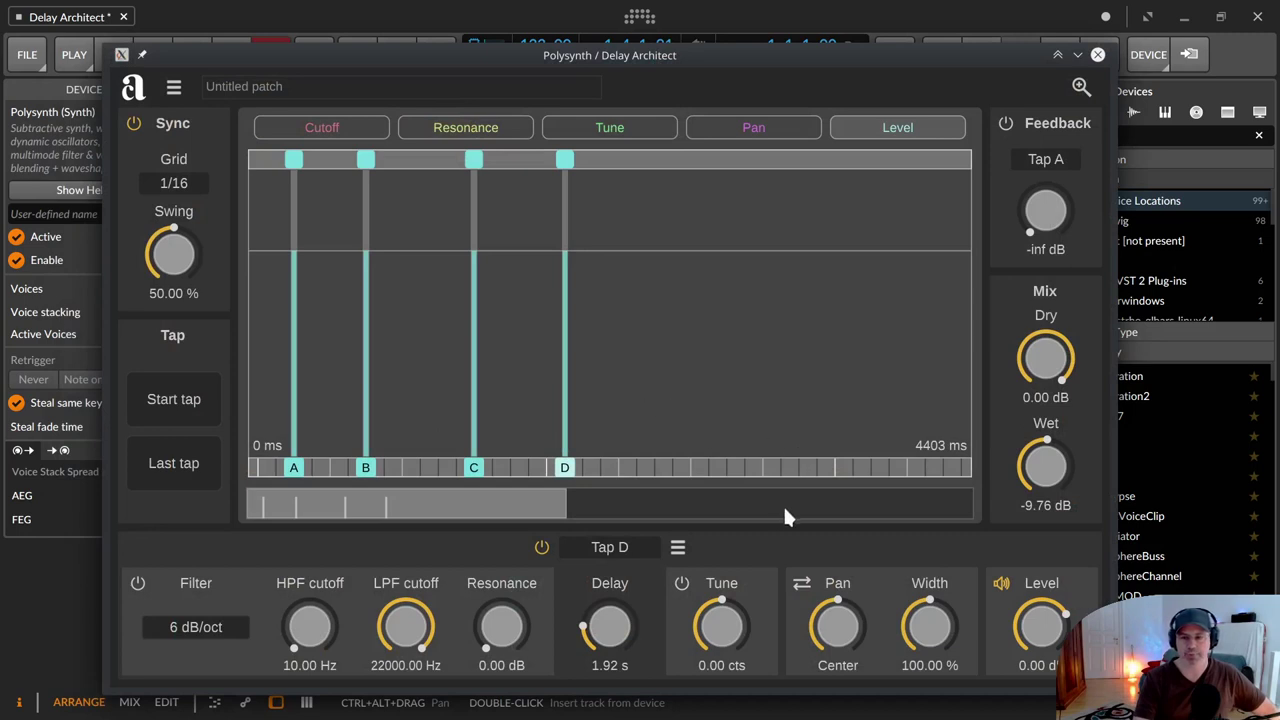
pyautogui.click(797, 465)
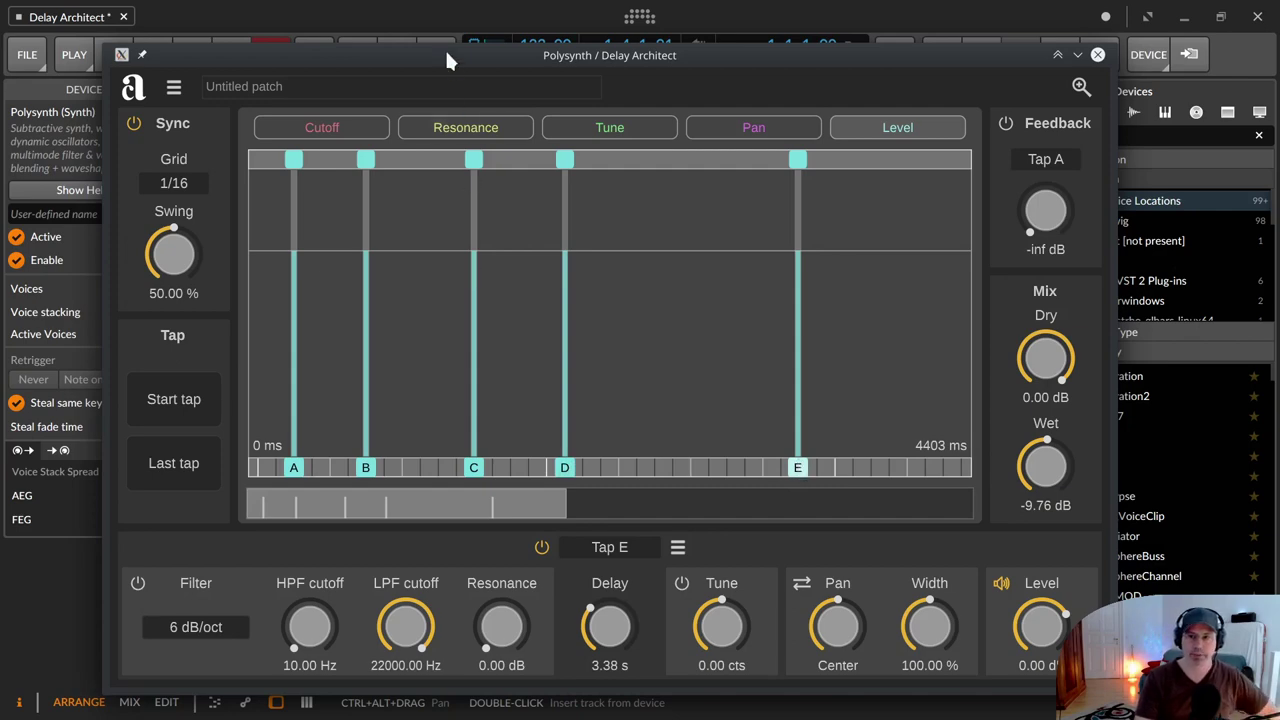
pyautogui.moveTo(447, 60); pyautogui.dragTo(432, 92)
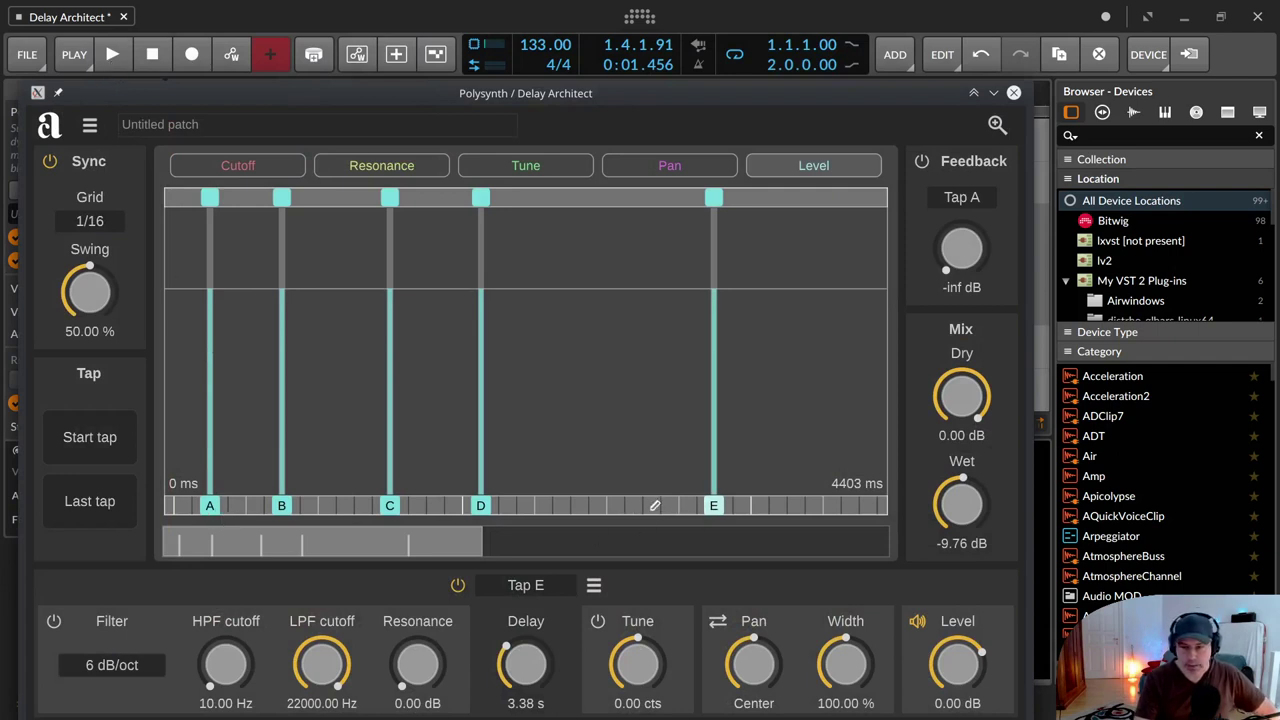
pyautogui.moveTo(713, 506); pyautogui.dragTo(751, 516)
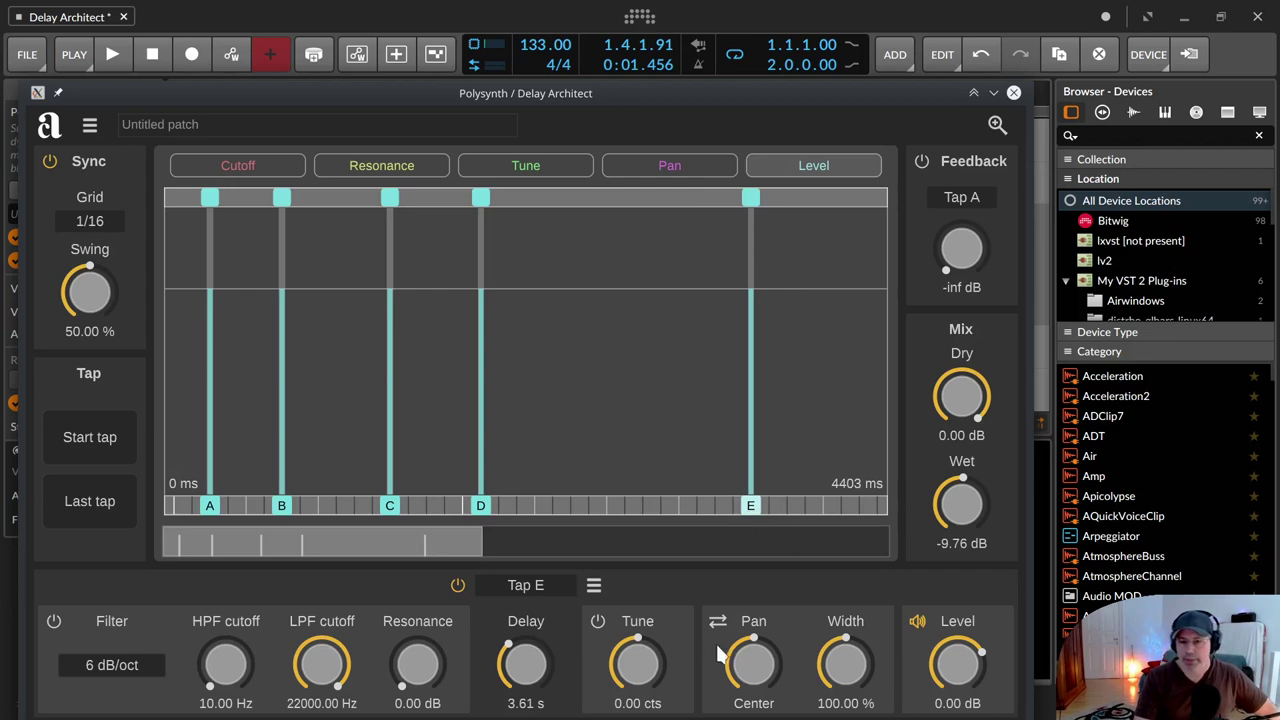
# Set tap E's tune to 1200 cts and start and stop playback to audition the taps.
pyautogui.moveTo(635, 665); pyautogui.dragTo(658, 242)
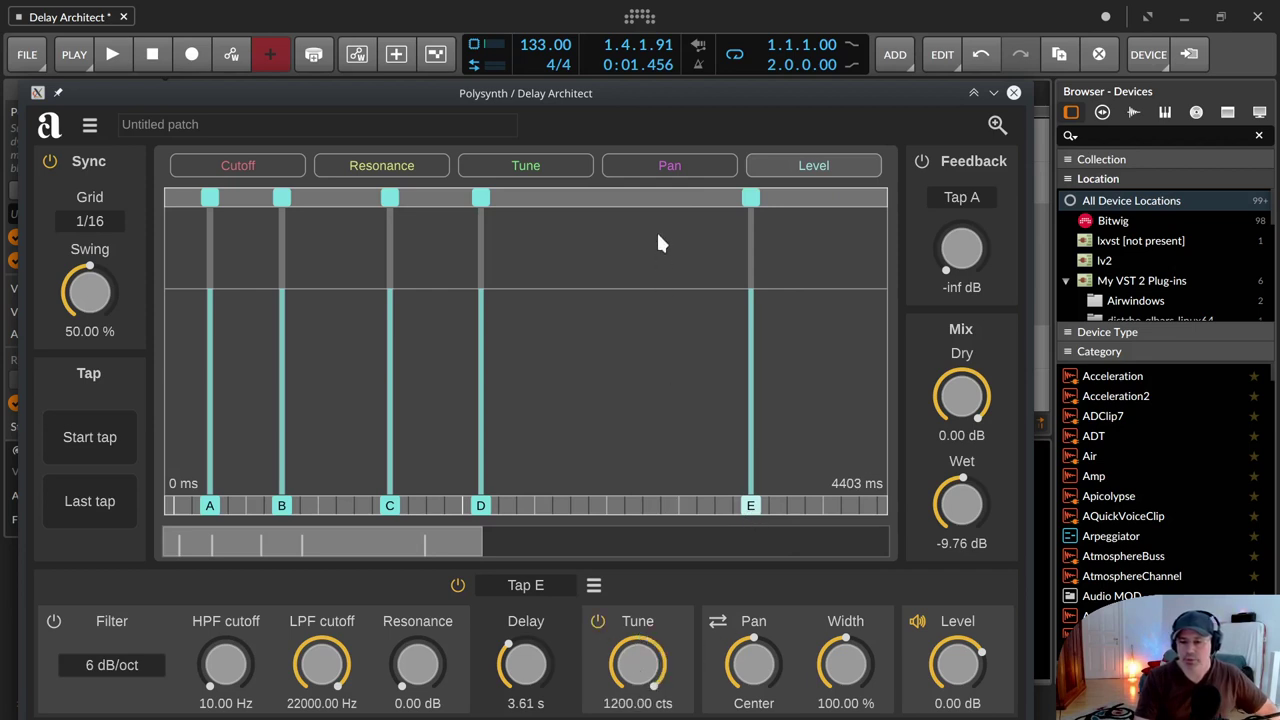
pyautogui.click(112, 55)
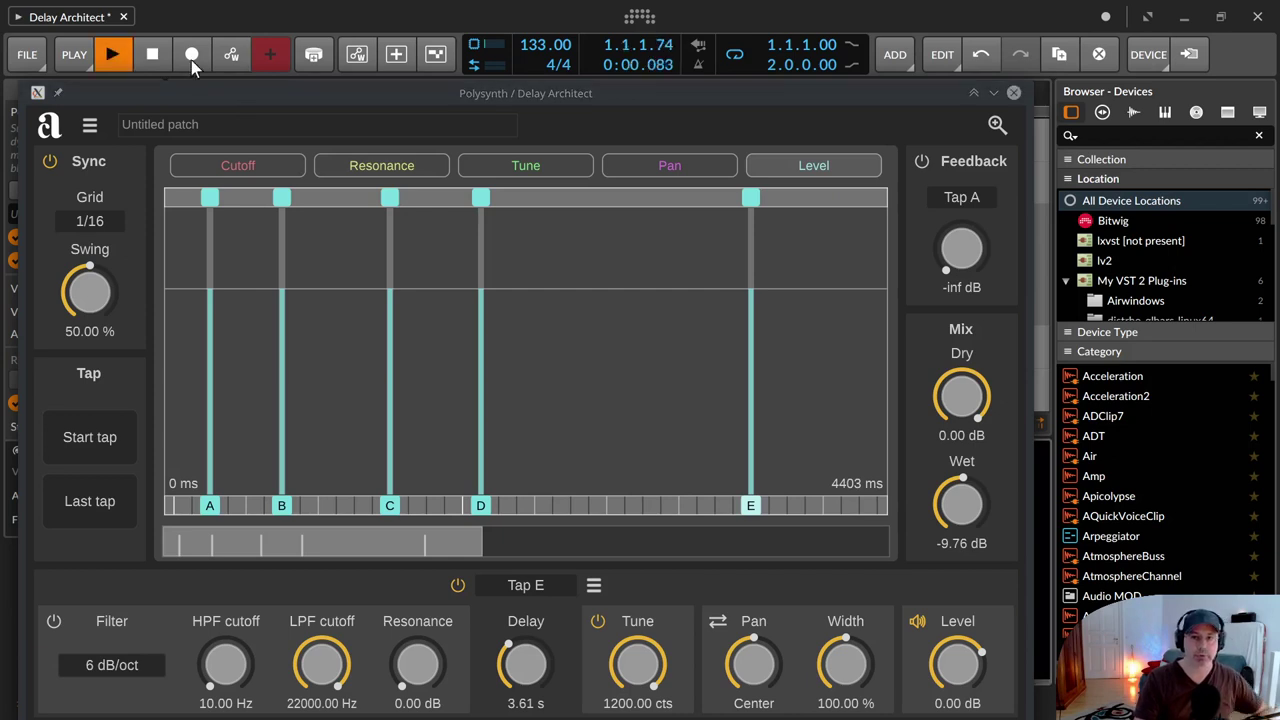
pyautogui.click(152, 56)
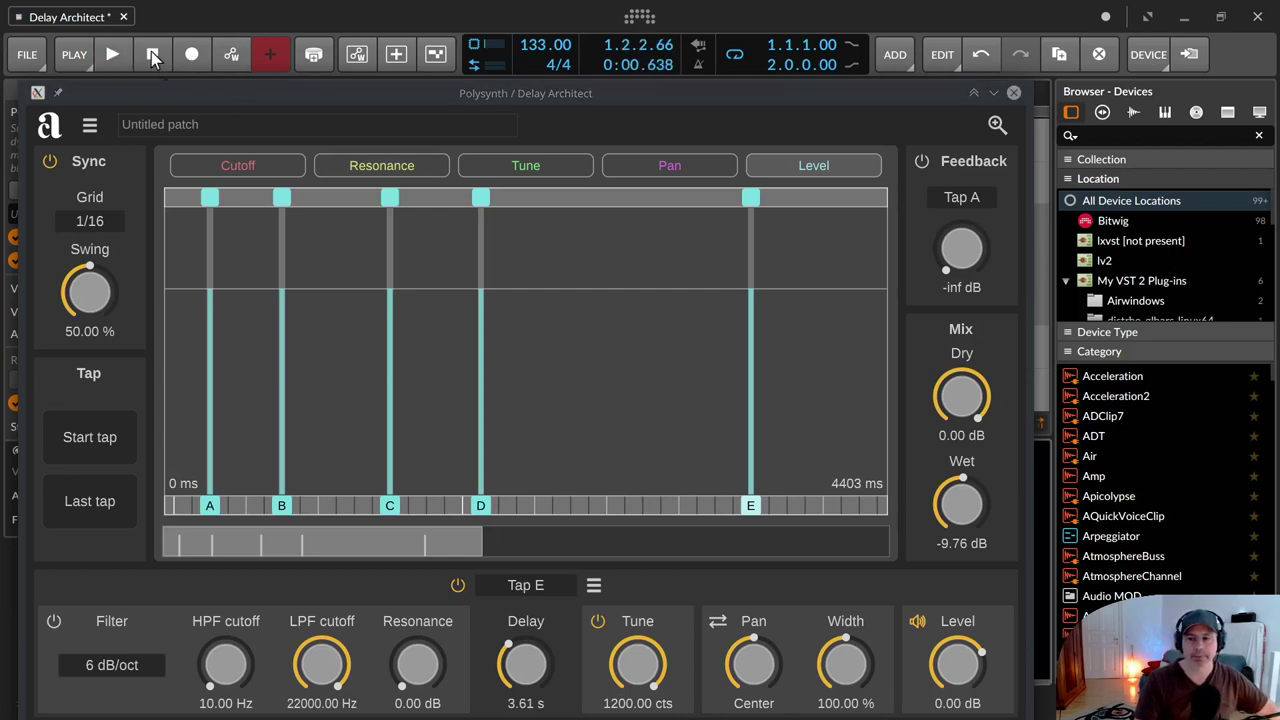
pyautogui.click(152, 56)
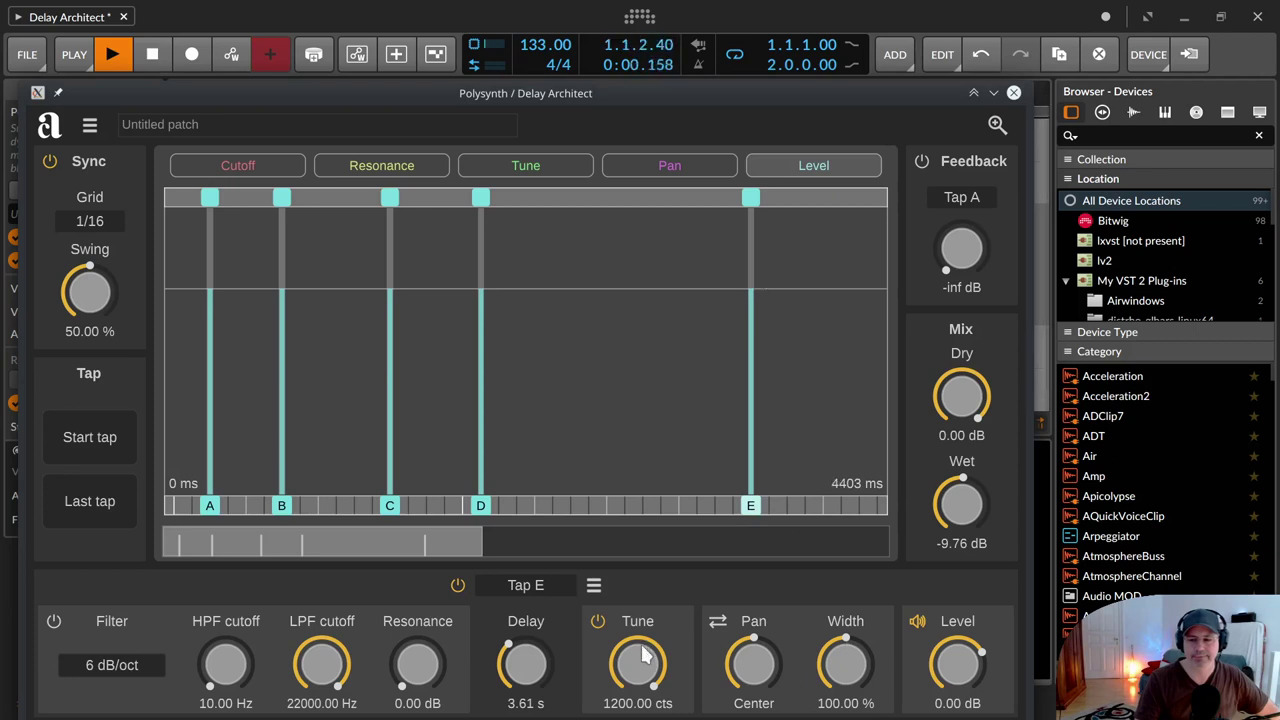
# Raise tap E's level to 6.00 dB and play the delay to audition it.
pyautogui.moveTo(947, 662); pyautogui.dragTo(924, 598)
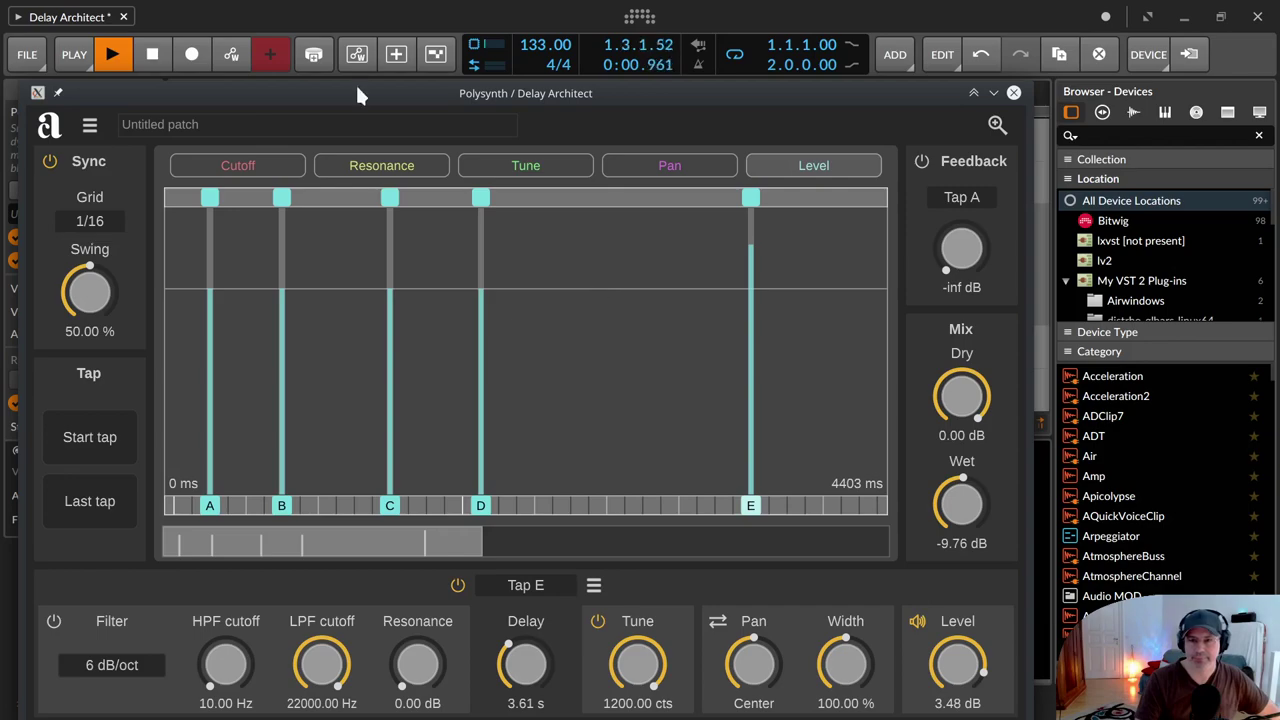
pyautogui.moveTo(322, 100); pyautogui.dragTo(405, 97)
pyautogui.press('space')
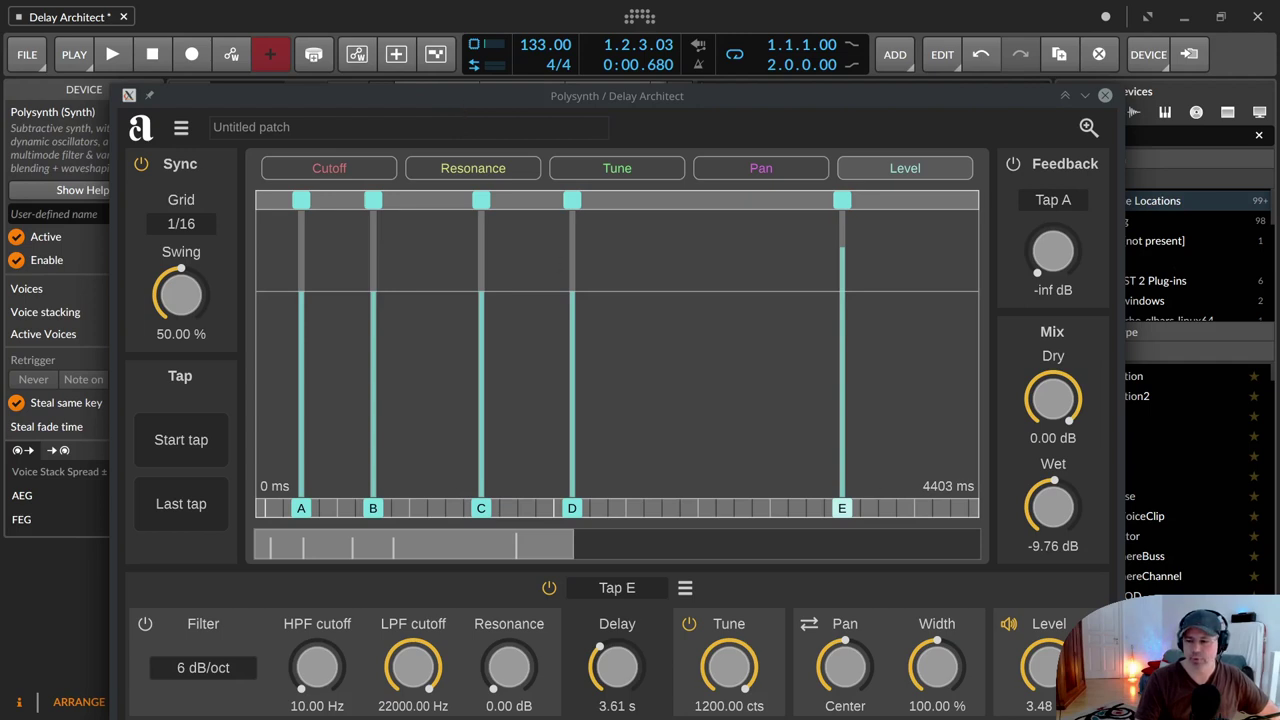
pyautogui.moveTo(843, 366); pyautogui.dragTo(843, 332)
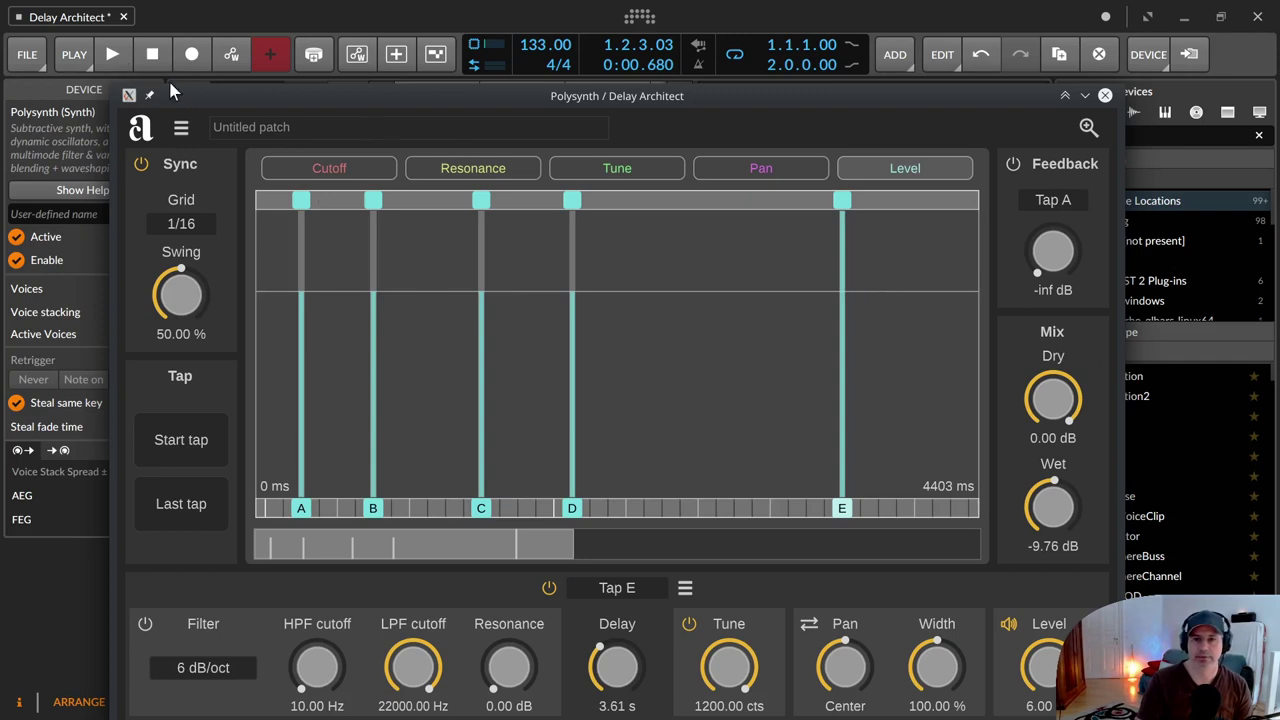
pyautogui.click(122, 65)
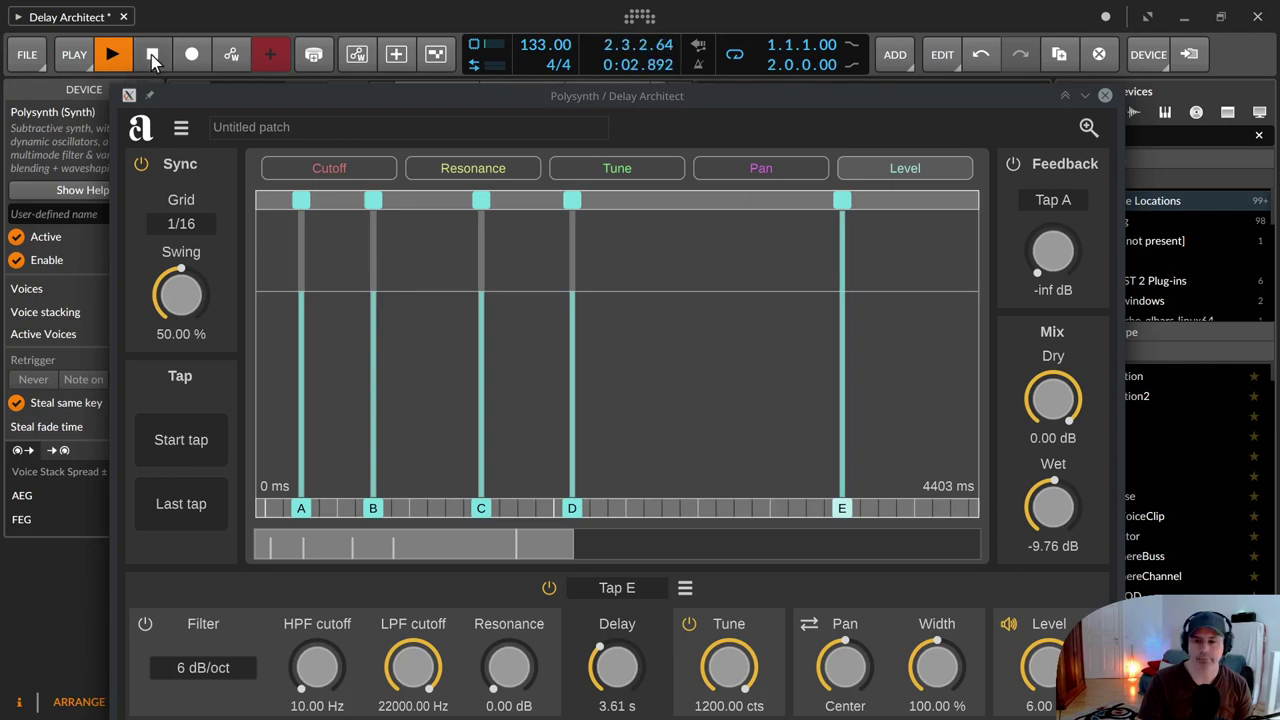
pyautogui.click(152, 58)
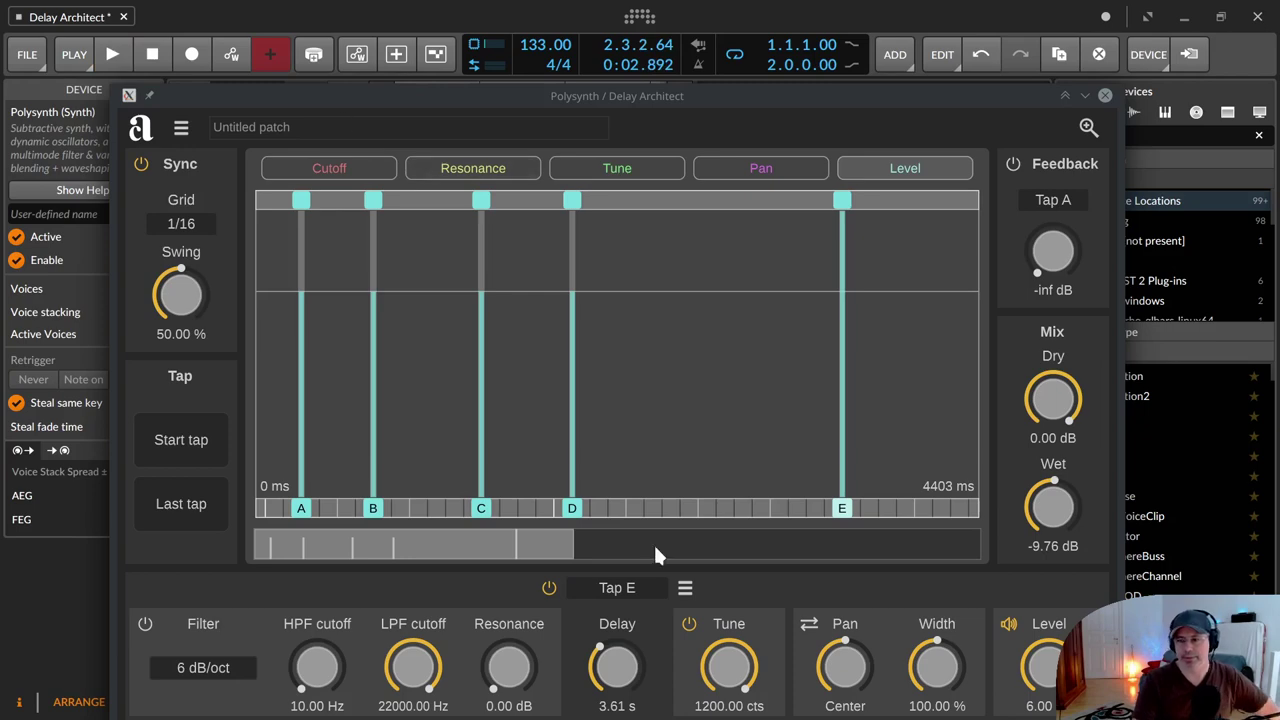
# Examine the taps' Pan, Tune, Resonance, Cutoff and Level values in the delay graph.
pyautogui.moveTo(433, 88); pyautogui.dragTo(400, 61)
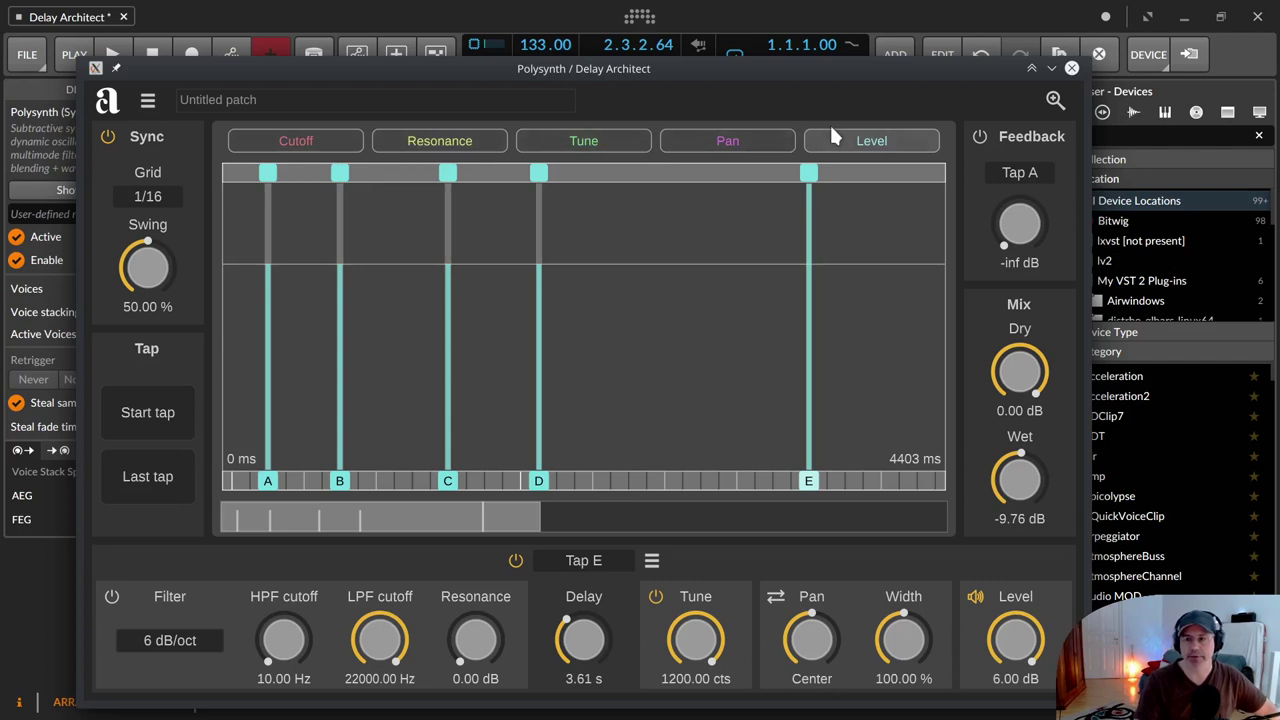
pyautogui.click(737, 139)
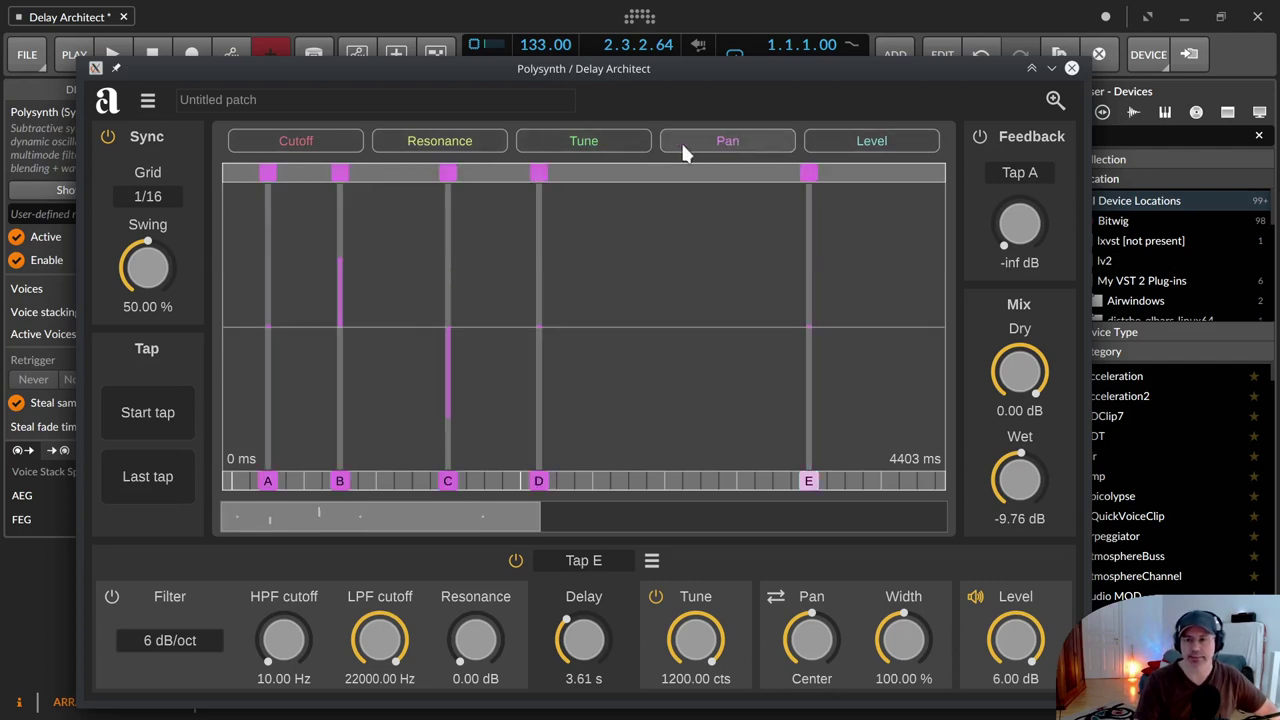
pyautogui.click(583, 140)
pyautogui.click(418, 137)
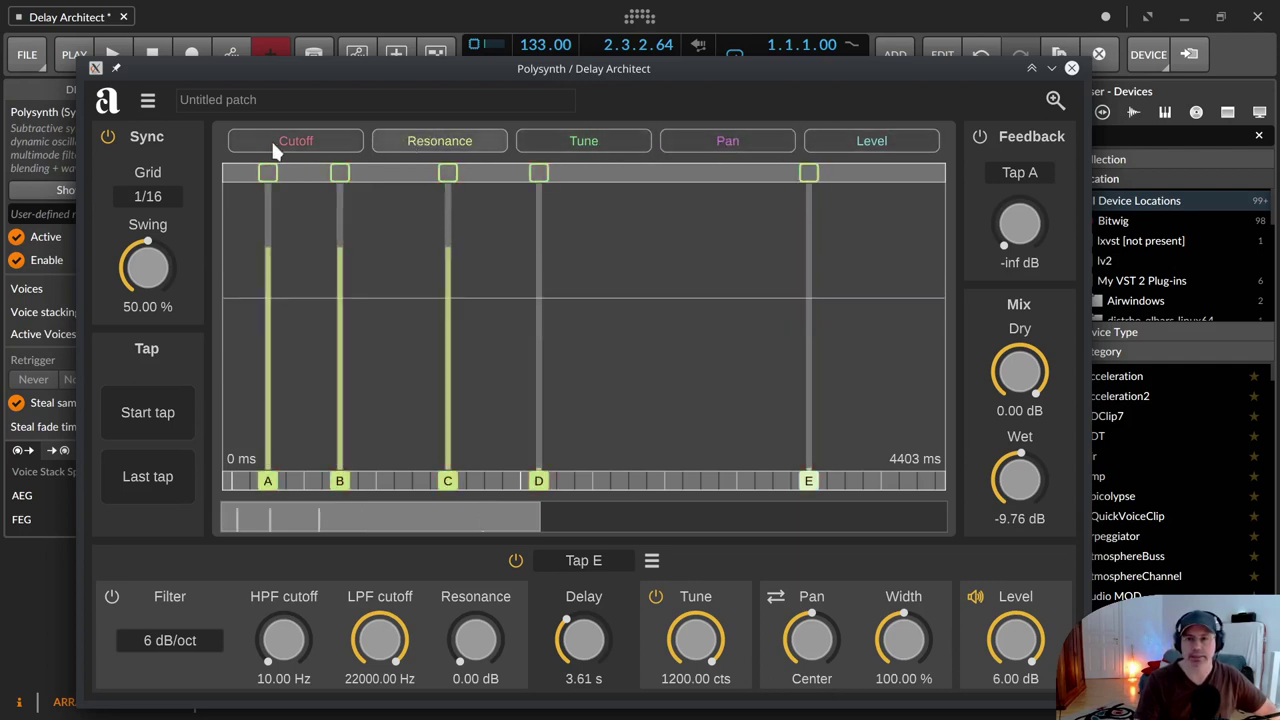
pyautogui.click(271, 141)
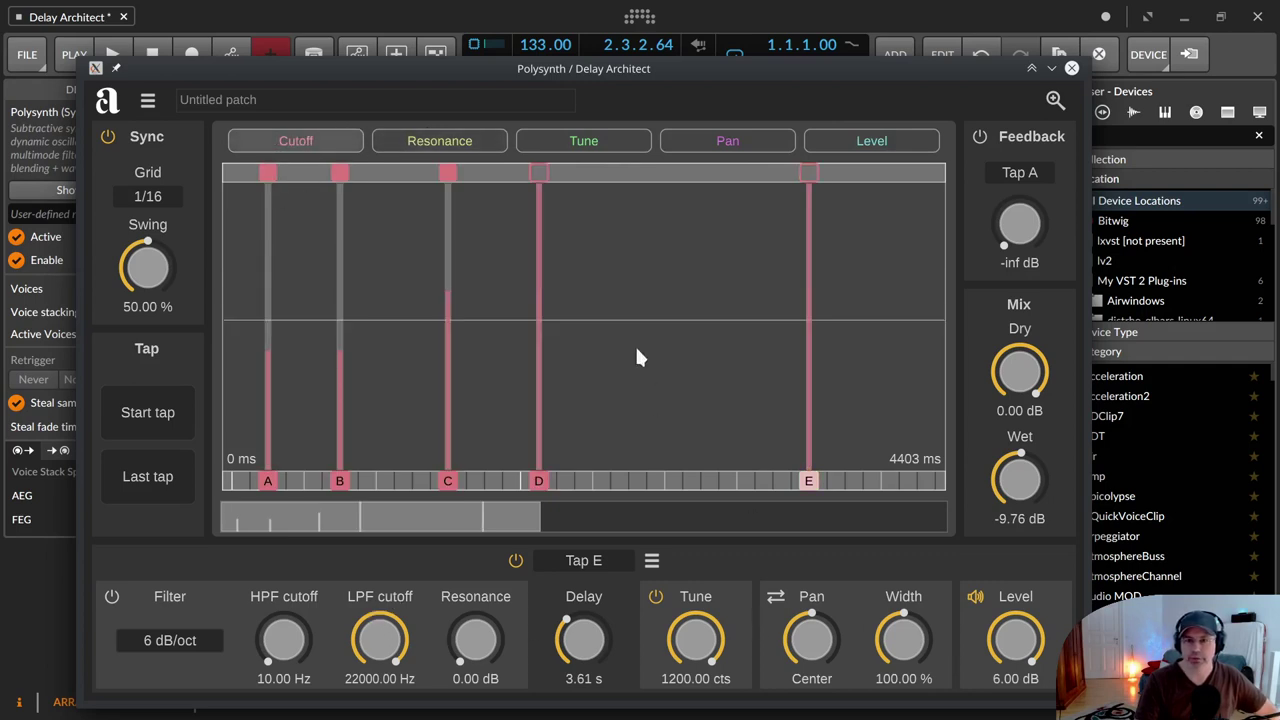
pyautogui.click(770, 137)
pyautogui.click(898, 150)
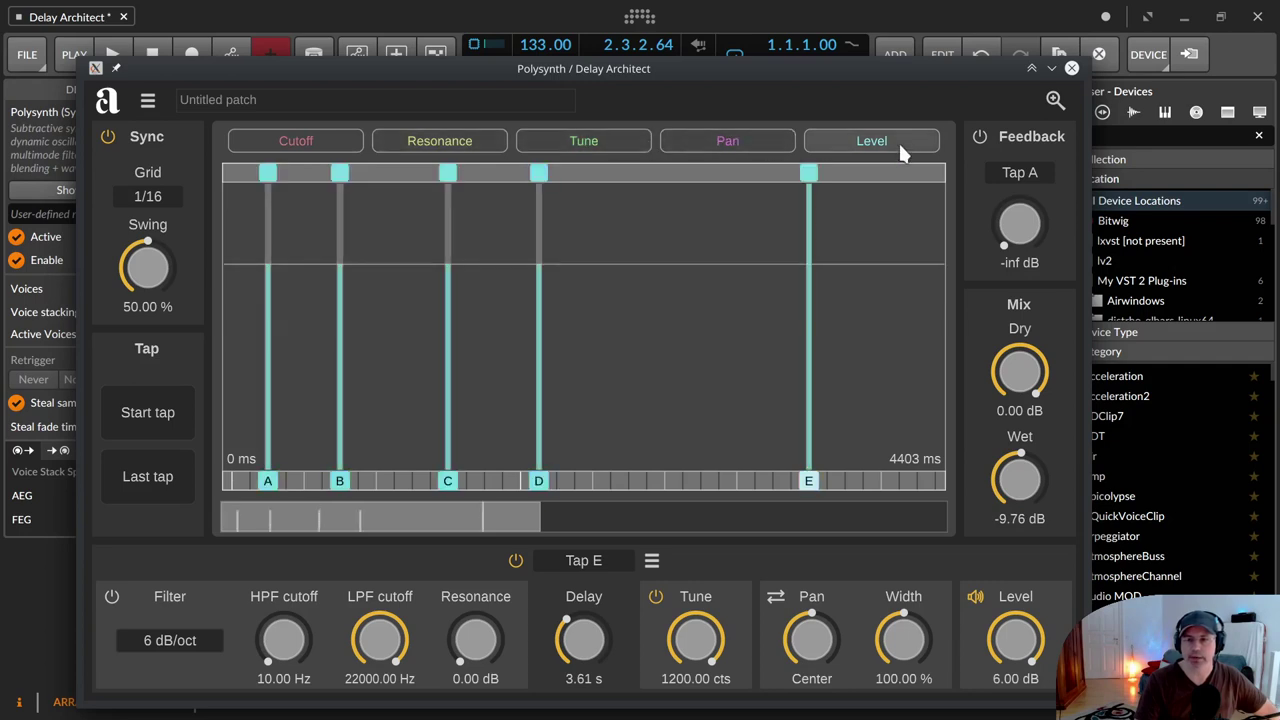
pyautogui.click(296, 135)
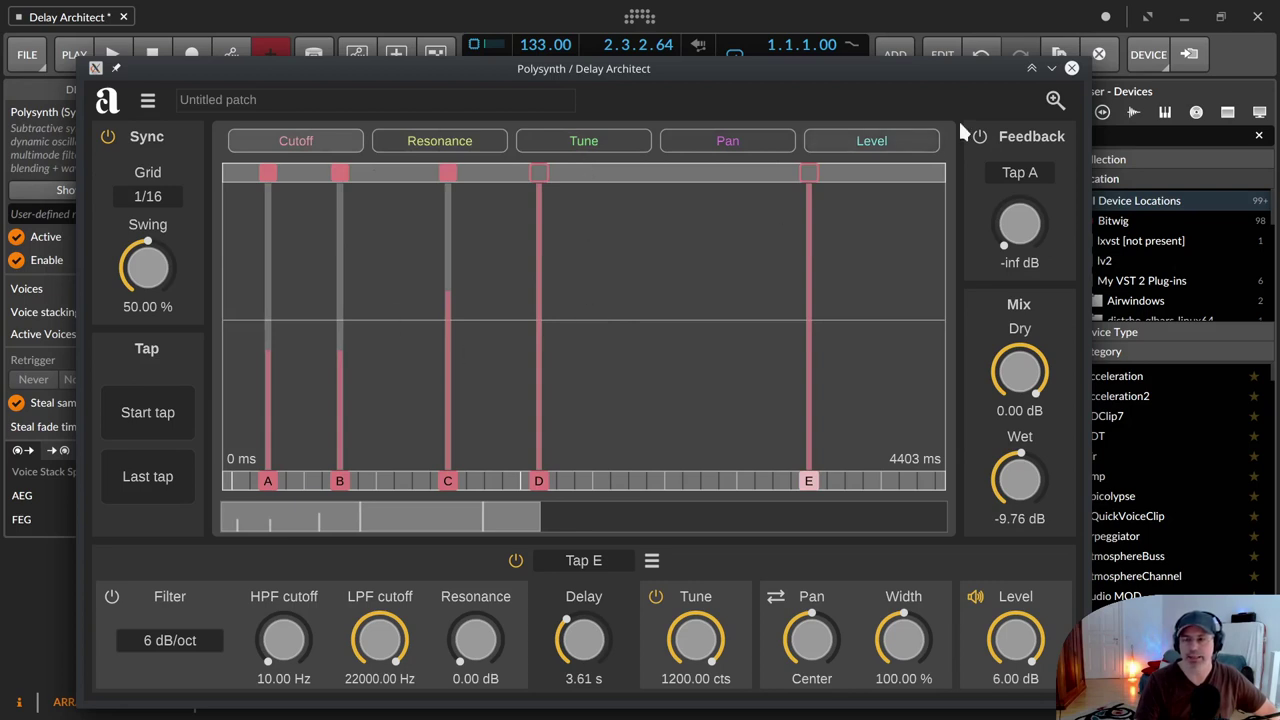
pyautogui.click(856, 134)
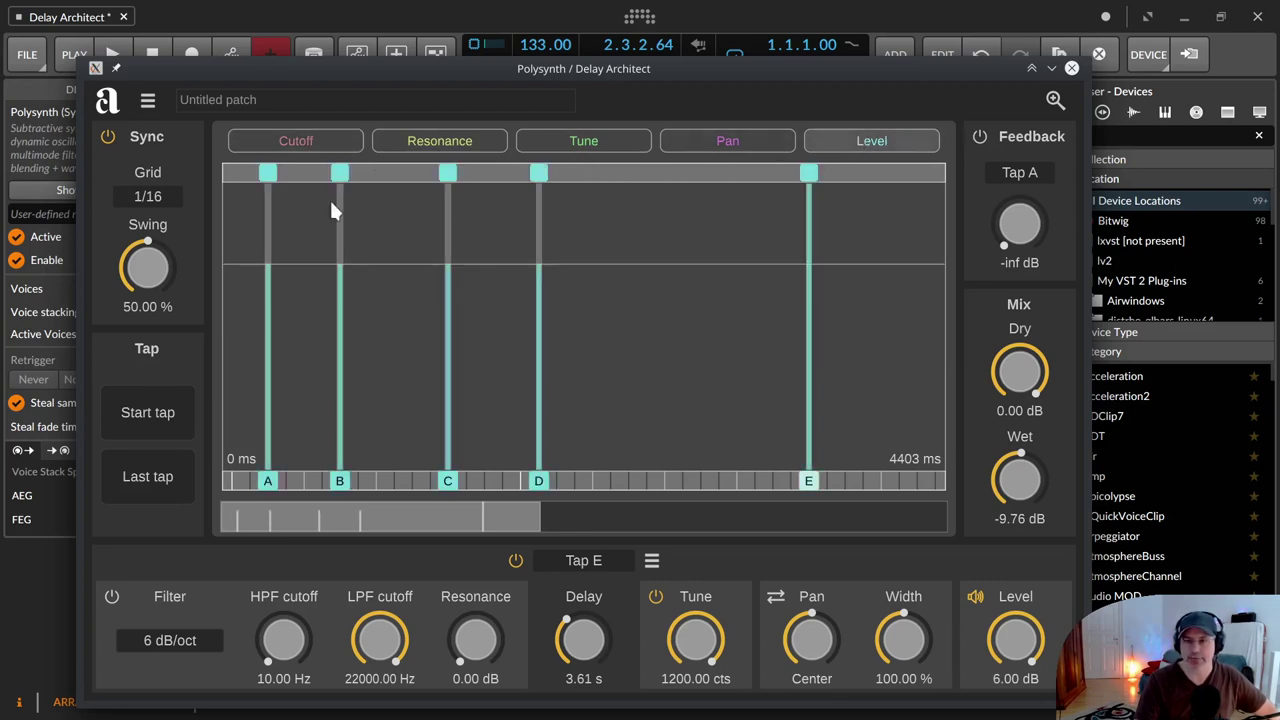
# Try muting and unmuting tap E in the Level graph.
pyautogui.click(810, 175)
pyautogui.click(810, 175)
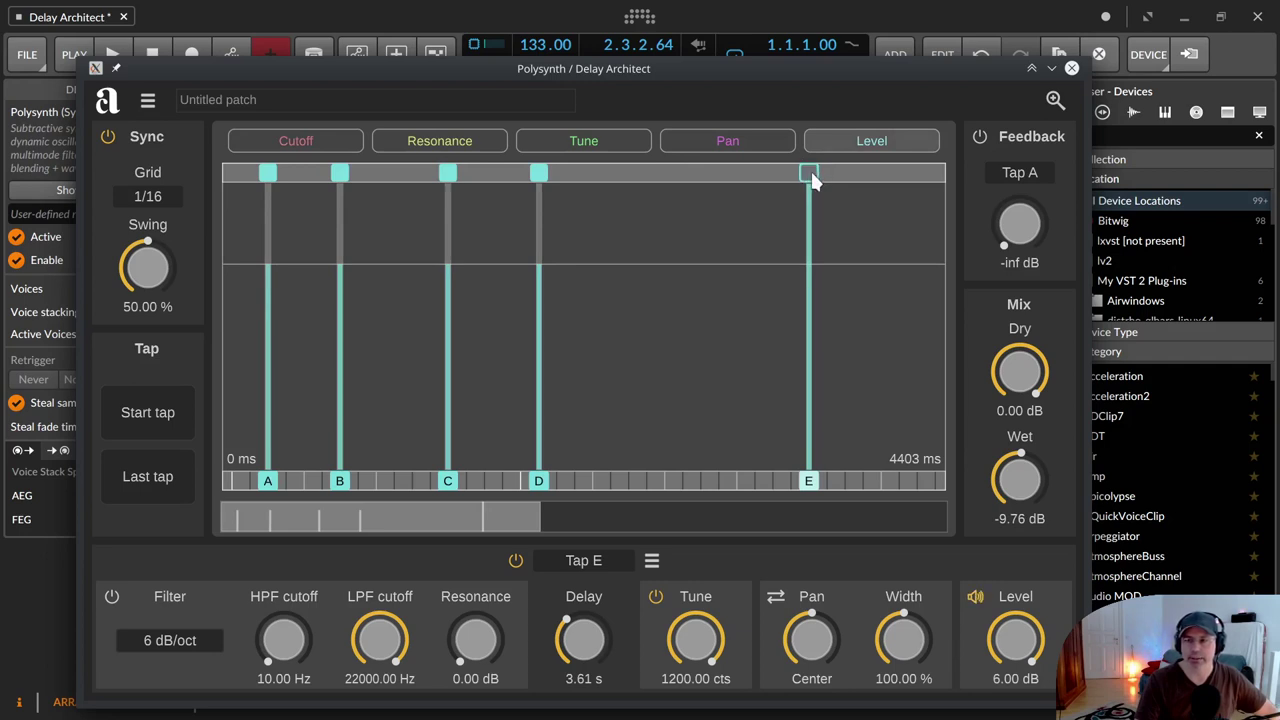
pyautogui.click(810, 175)
# Mute tap A and lower the levels of taps A, B and C to about -12.39, -12.90 and -13.63 dB.
pyautogui.click(267, 172)
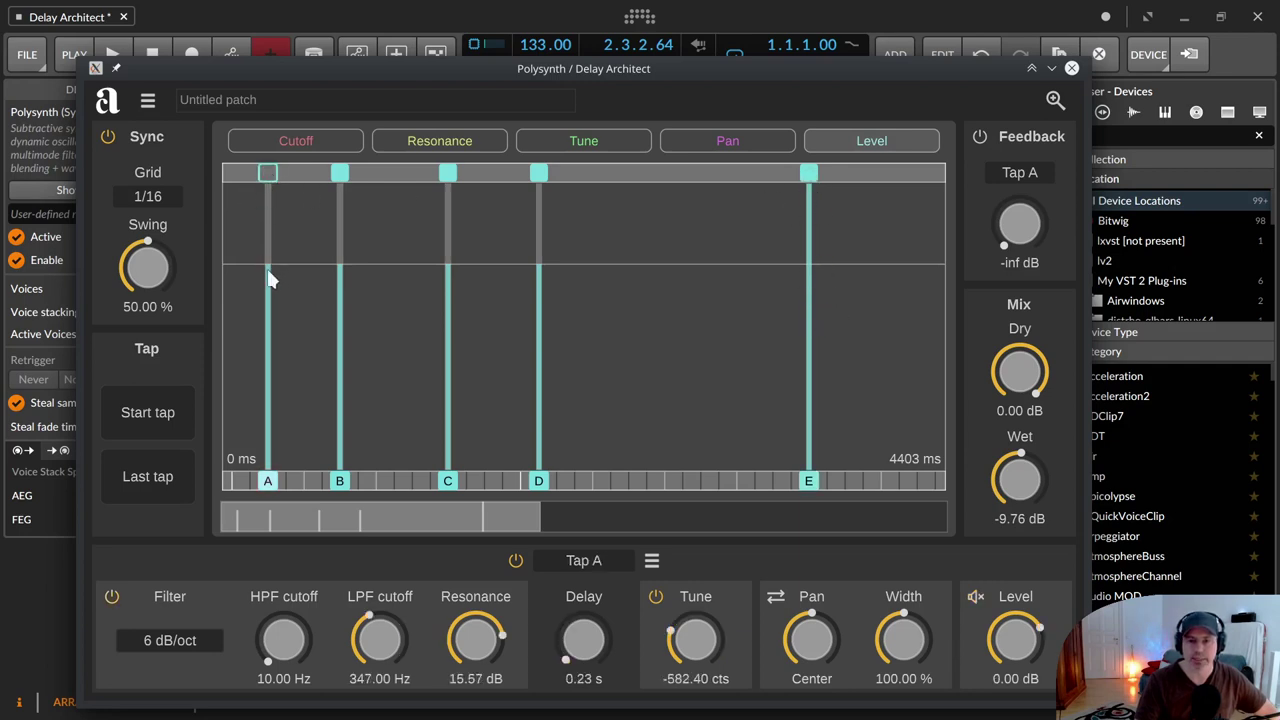
pyautogui.moveTo(271, 270); pyautogui.dragTo(276, 387)
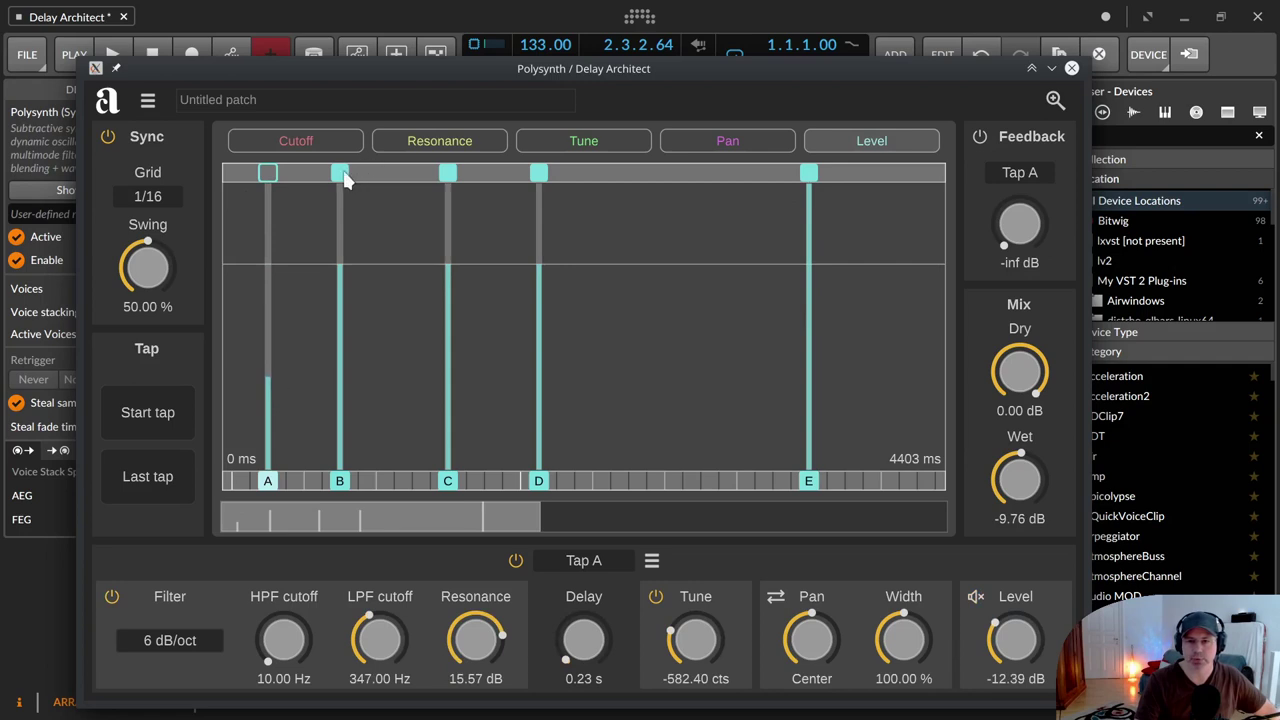
pyautogui.moveTo(343, 292); pyautogui.dragTo(333, 396)
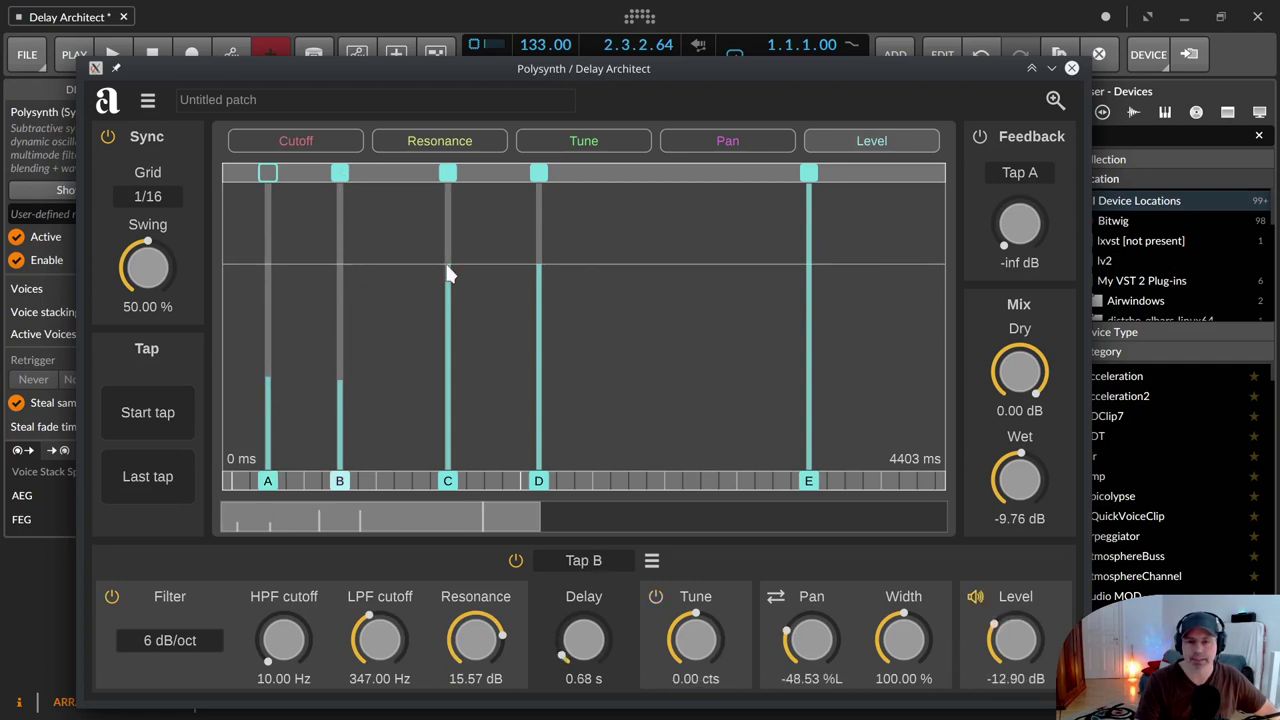
pyautogui.moveTo(446, 276); pyautogui.dragTo(451, 381)
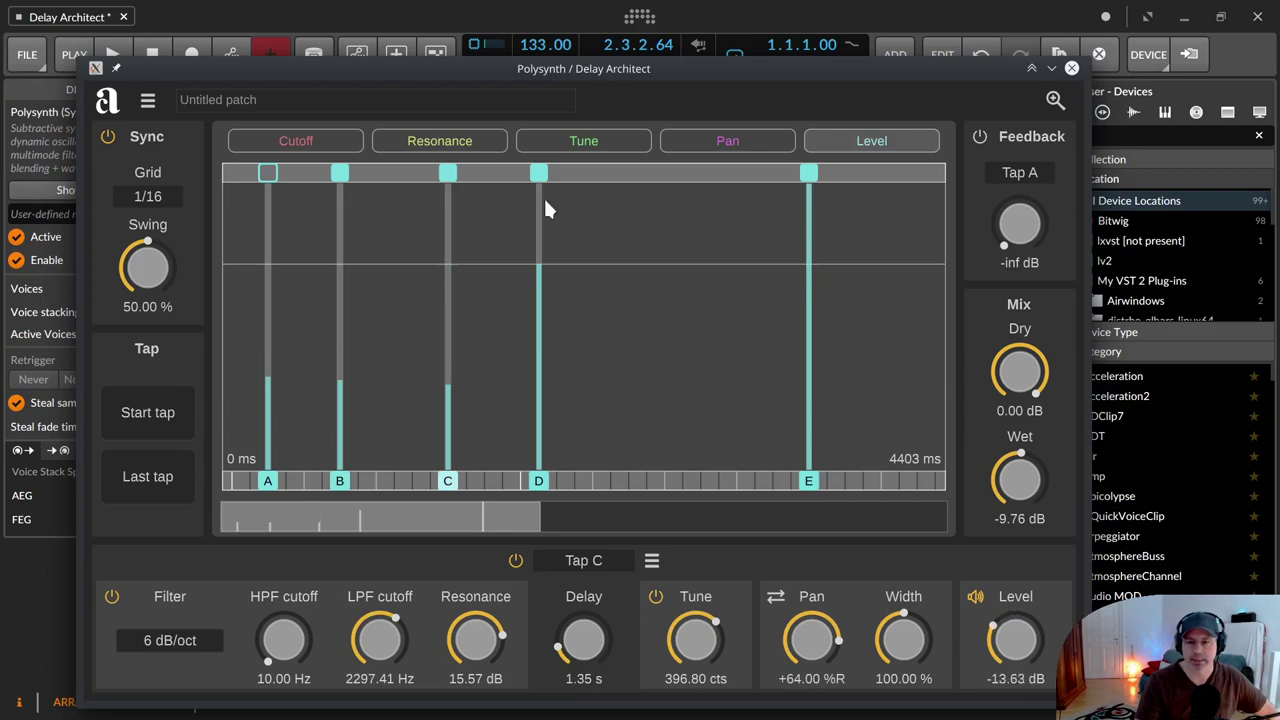
# Lower tap D's level to about -14.40 dB and adjust taps A, B and C to about -14.07, -14.29 and -14.07 dB.
pyautogui.moveTo(543, 277); pyautogui.dragTo(541, 400)
pyautogui.click(449, 387)
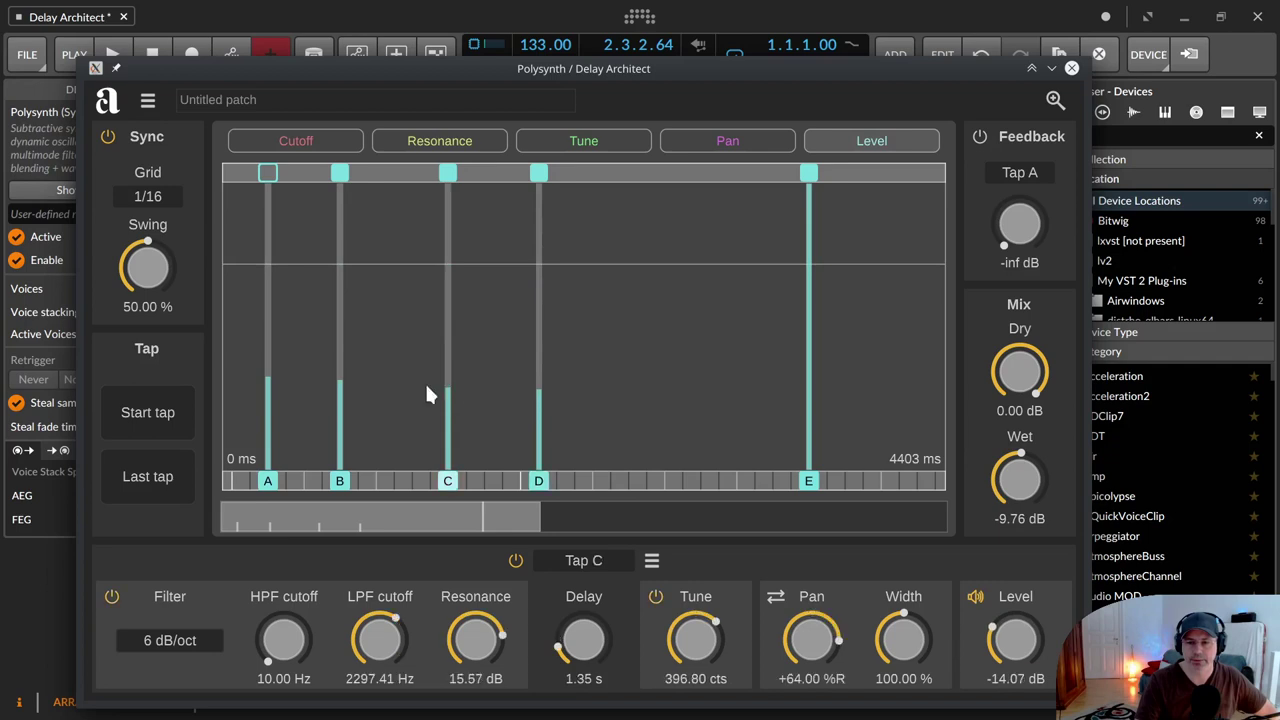
pyautogui.click(339, 389)
pyautogui.click(271, 385)
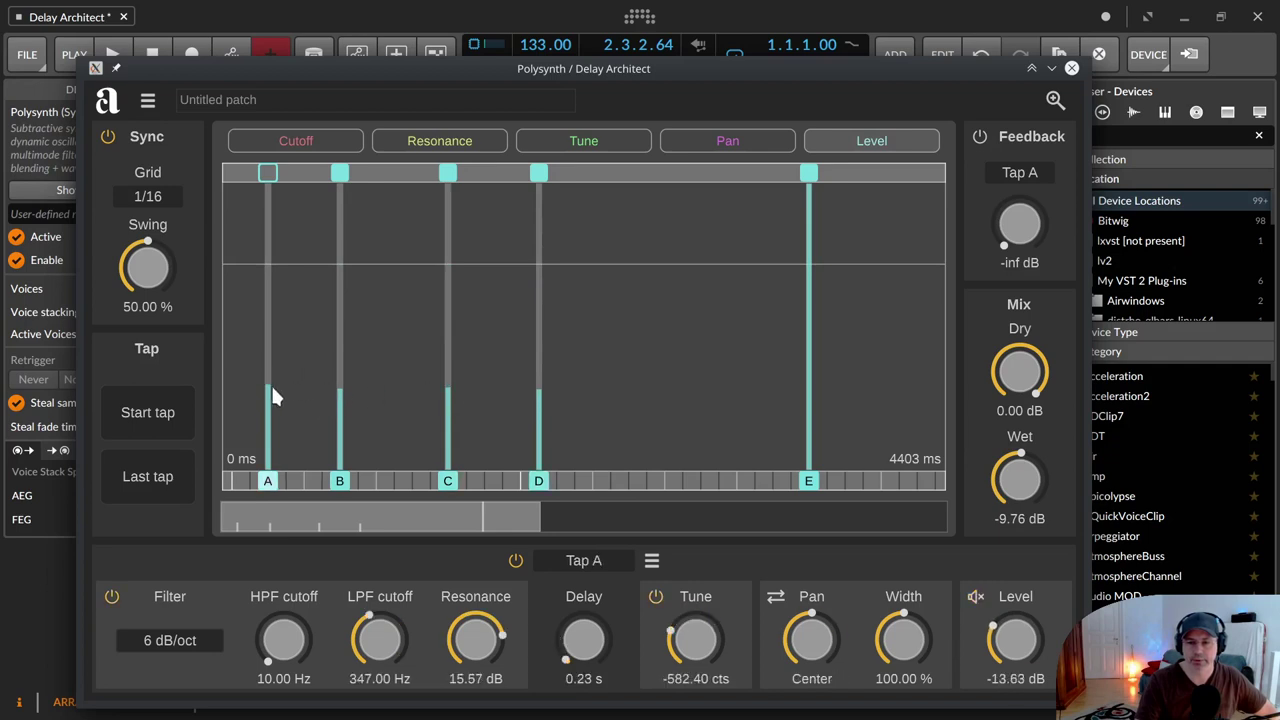
# Try swapping tap C's left and right channels on and off in the Pan graph.
pyautogui.click(685, 135)
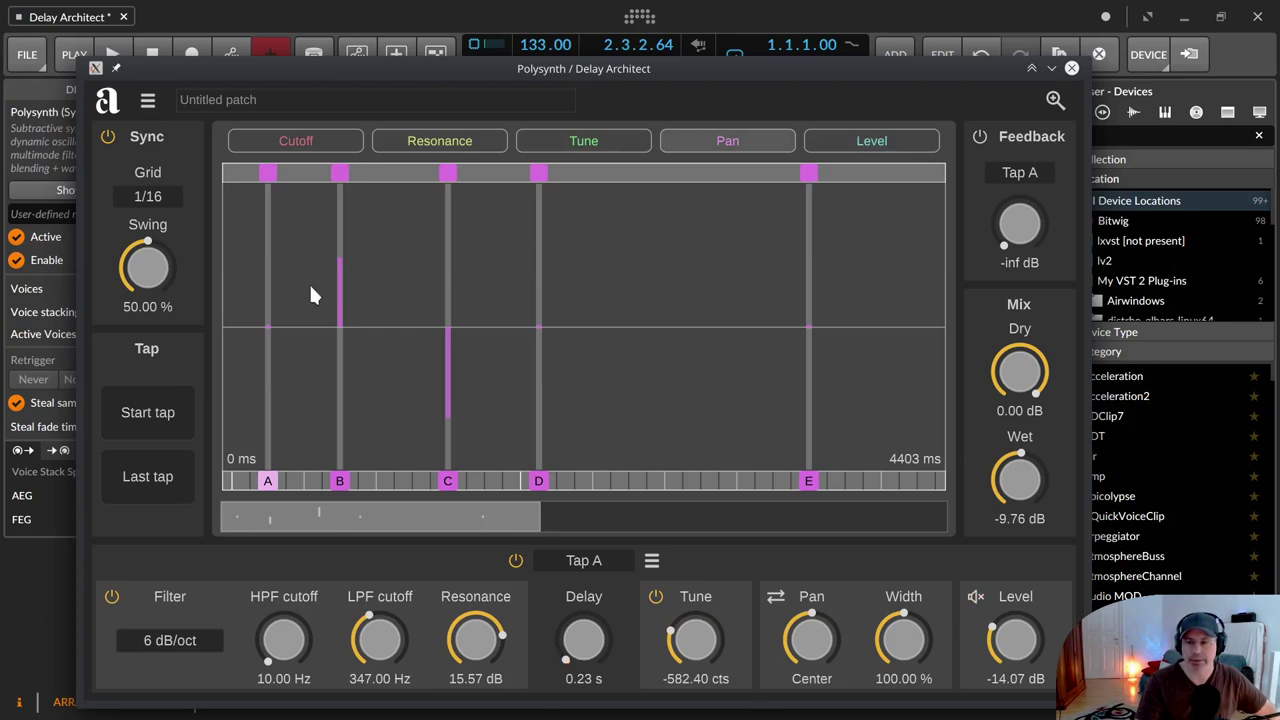
pyautogui.click(448, 173)
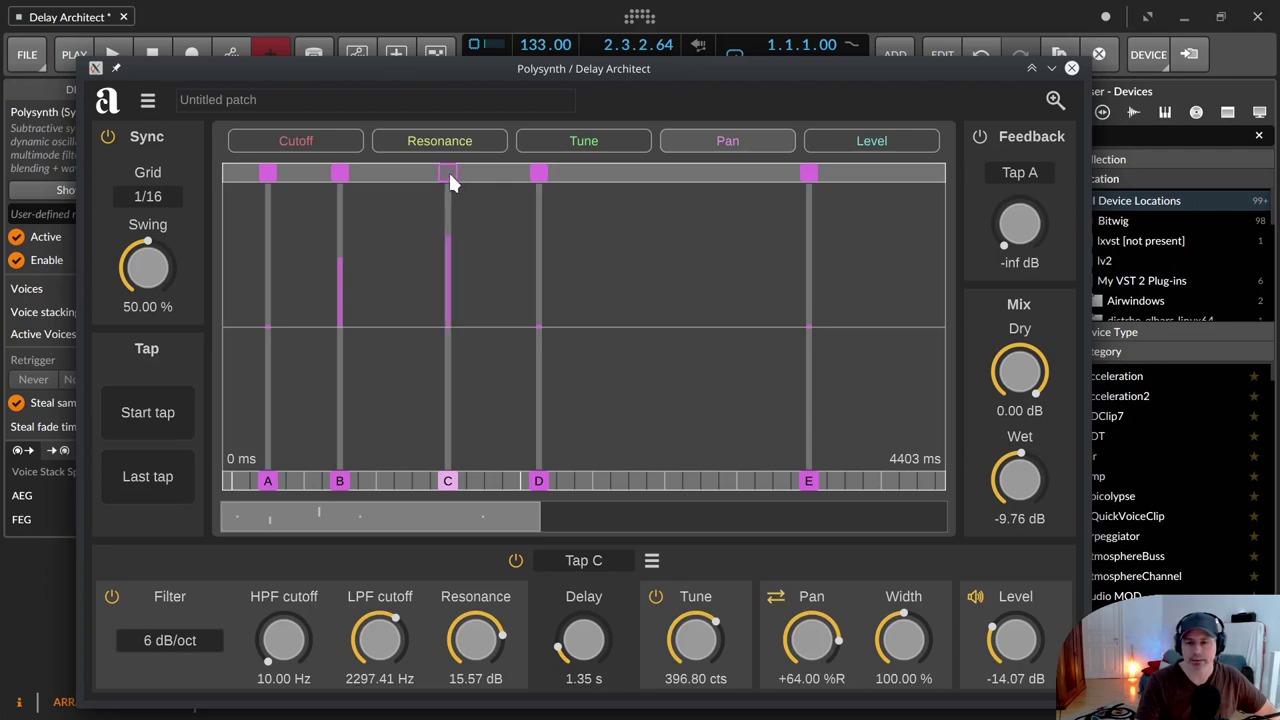
pyautogui.click(450, 174)
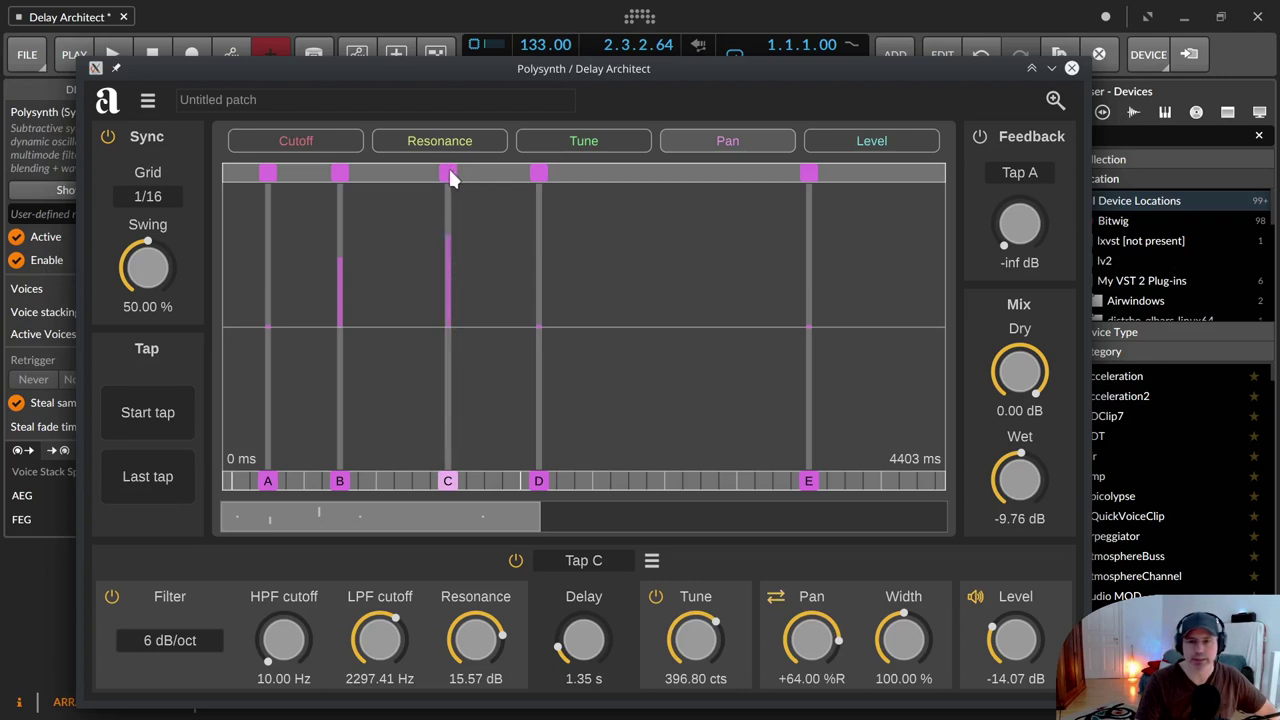
# Move tap E between several synced grid positions during playback, settle on a delay of 2.37 s, and stop playback.
pyautogui.click(114, 45)
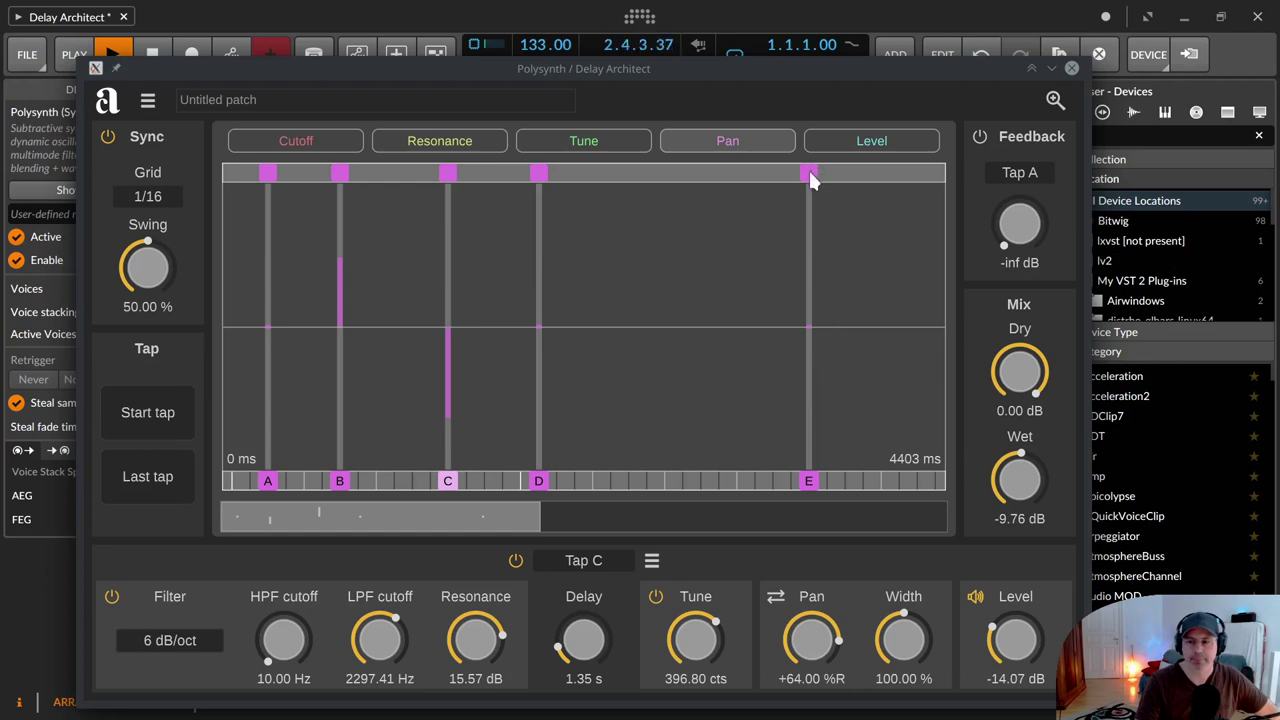
pyautogui.moveTo(809, 481); pyautogui.dragTo(585, 497)
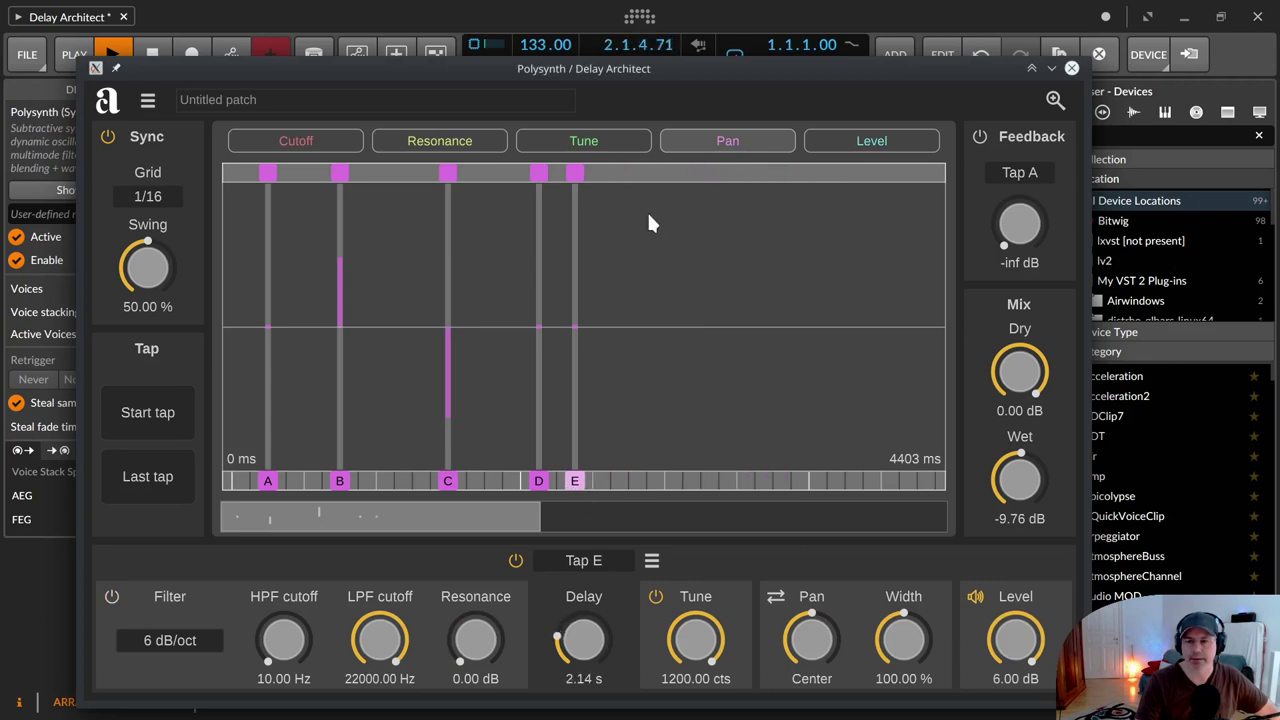
pyautogui.click(548, 145)
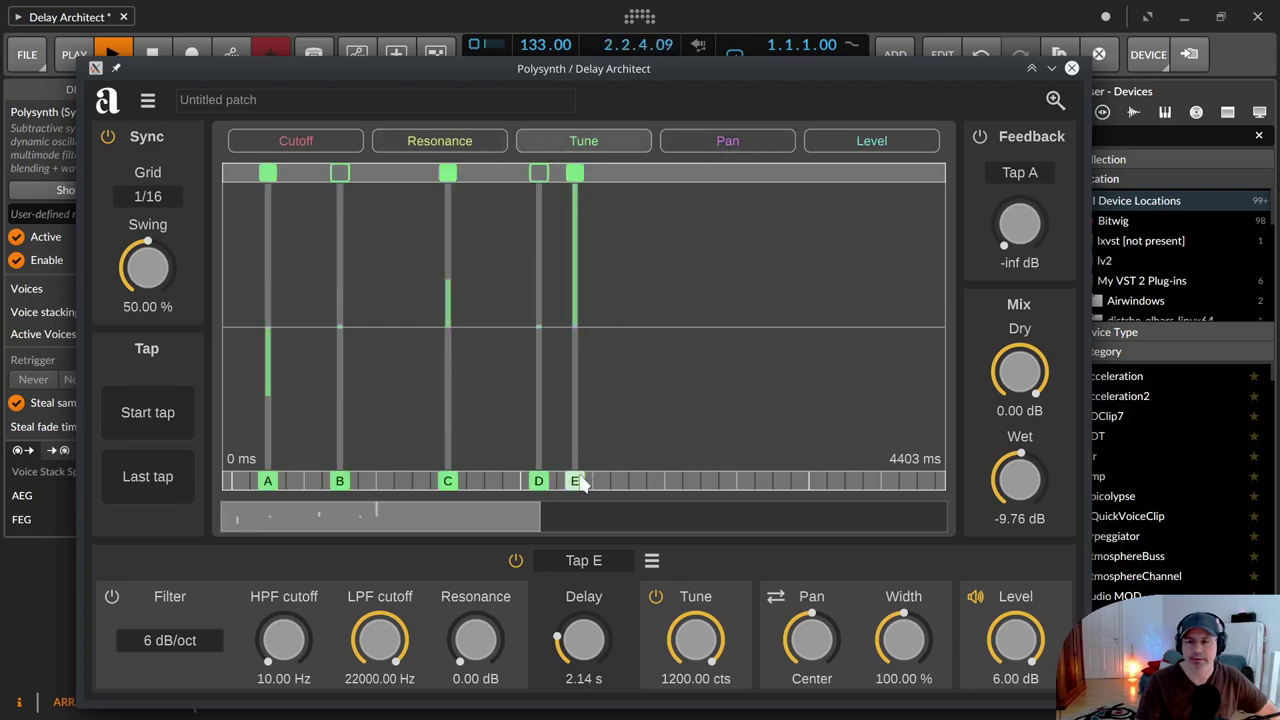
pyautogui.moveTo(581, 481); pyautogui.dragTo(611, 490)
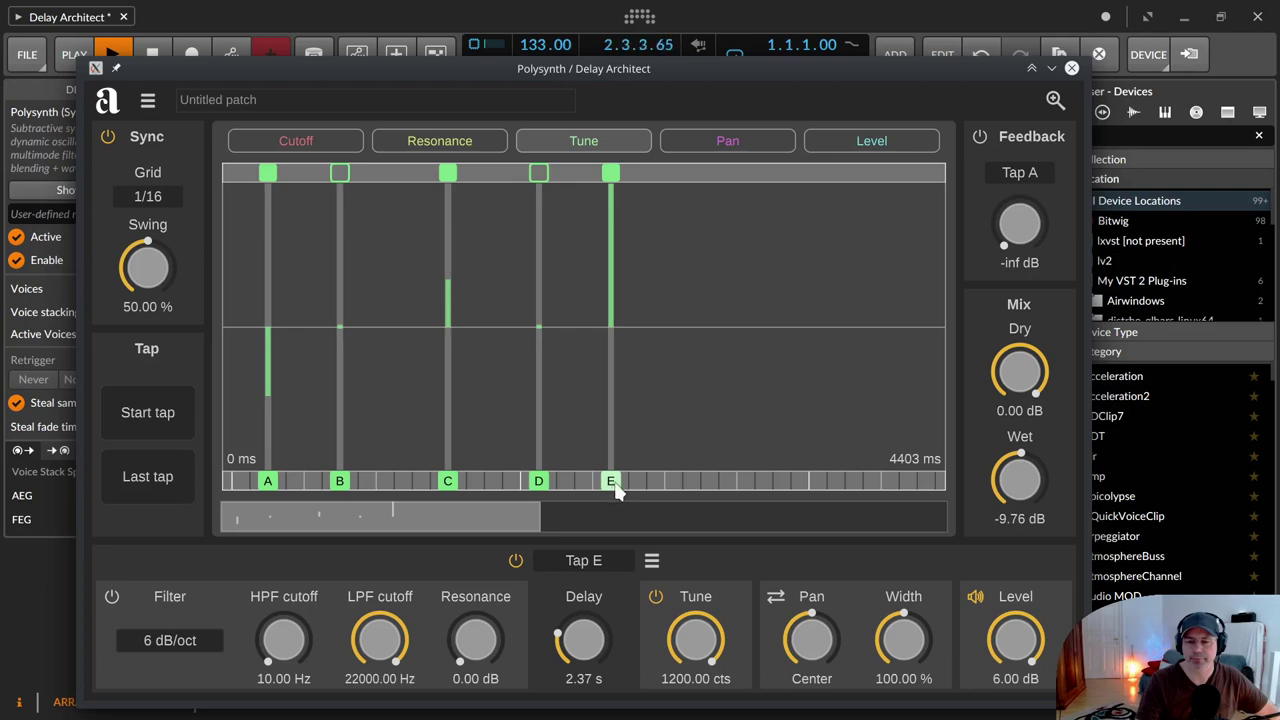
pyautogui.moveTo(615, 488); pyautogui.dragTo(720, 487)
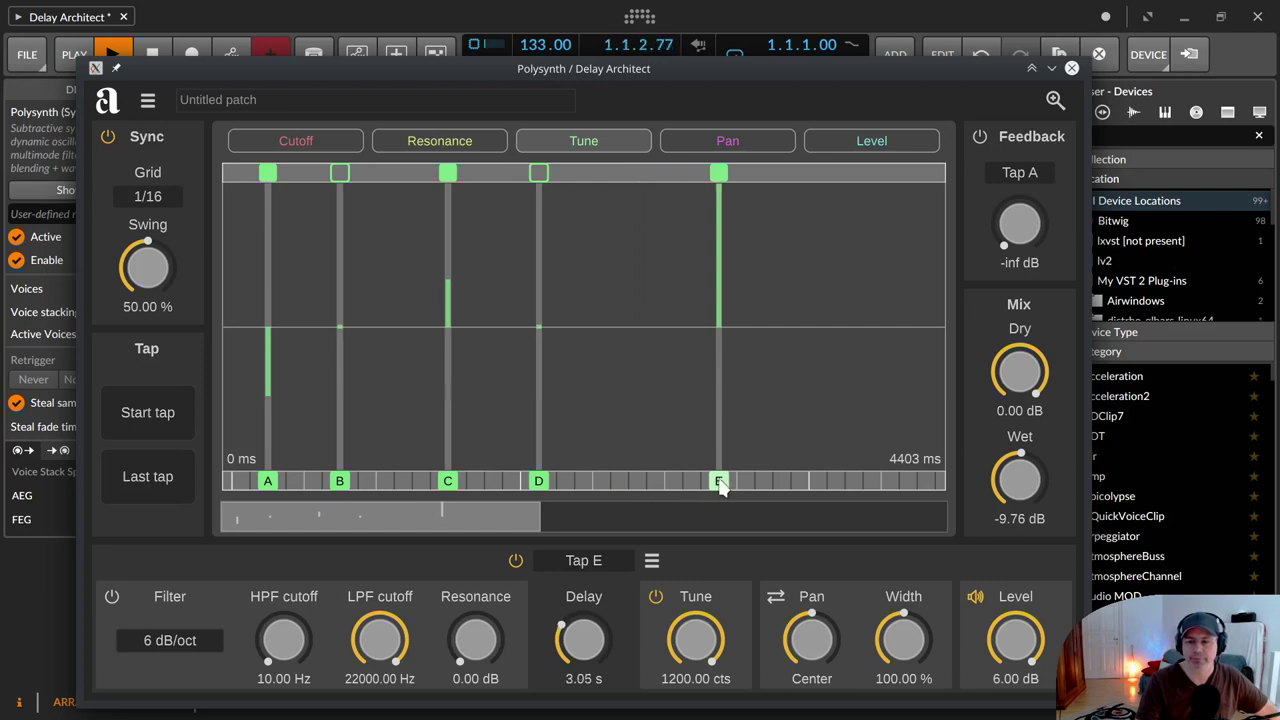
pyautogui.moveTo(719, 485); pyautogui.dragTo(773, 489)
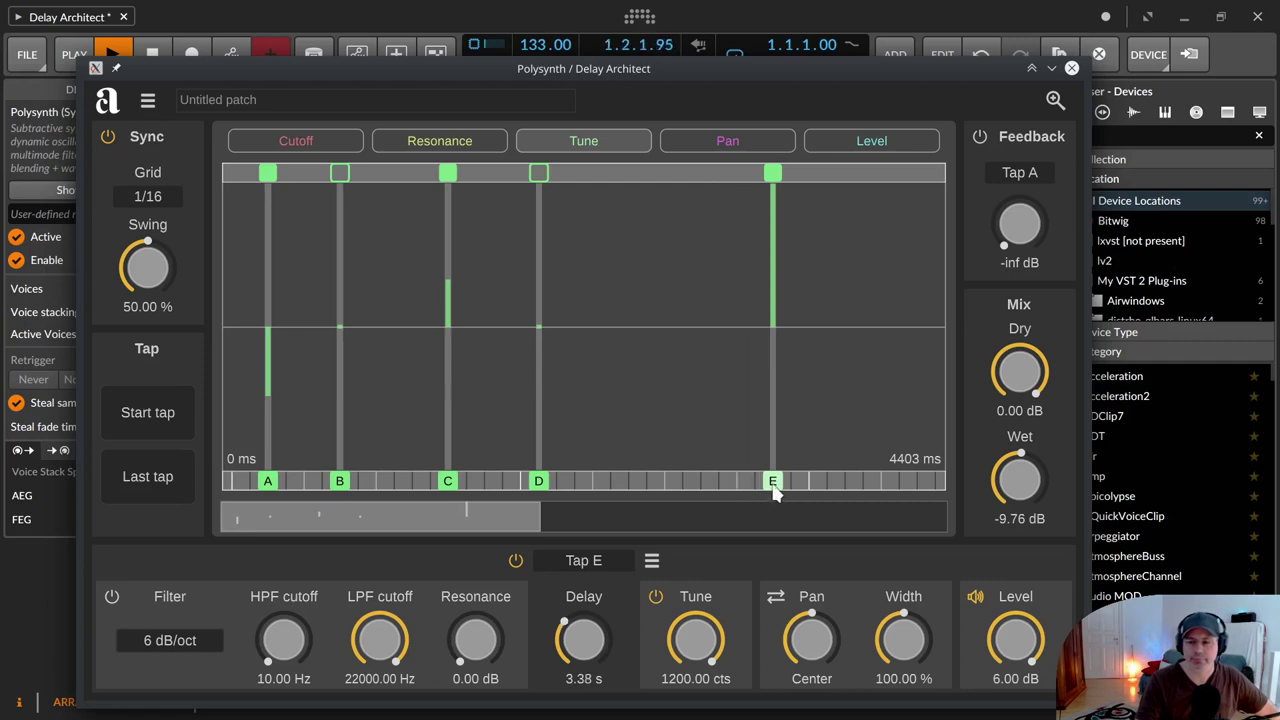
pyautogui.moveTo(777, 488)
pyautogui.mouseDown()
pyautogui.moveTo(805, 487)
pyautogui.moveTo(612, 488)
pyautogui.mouseUp()
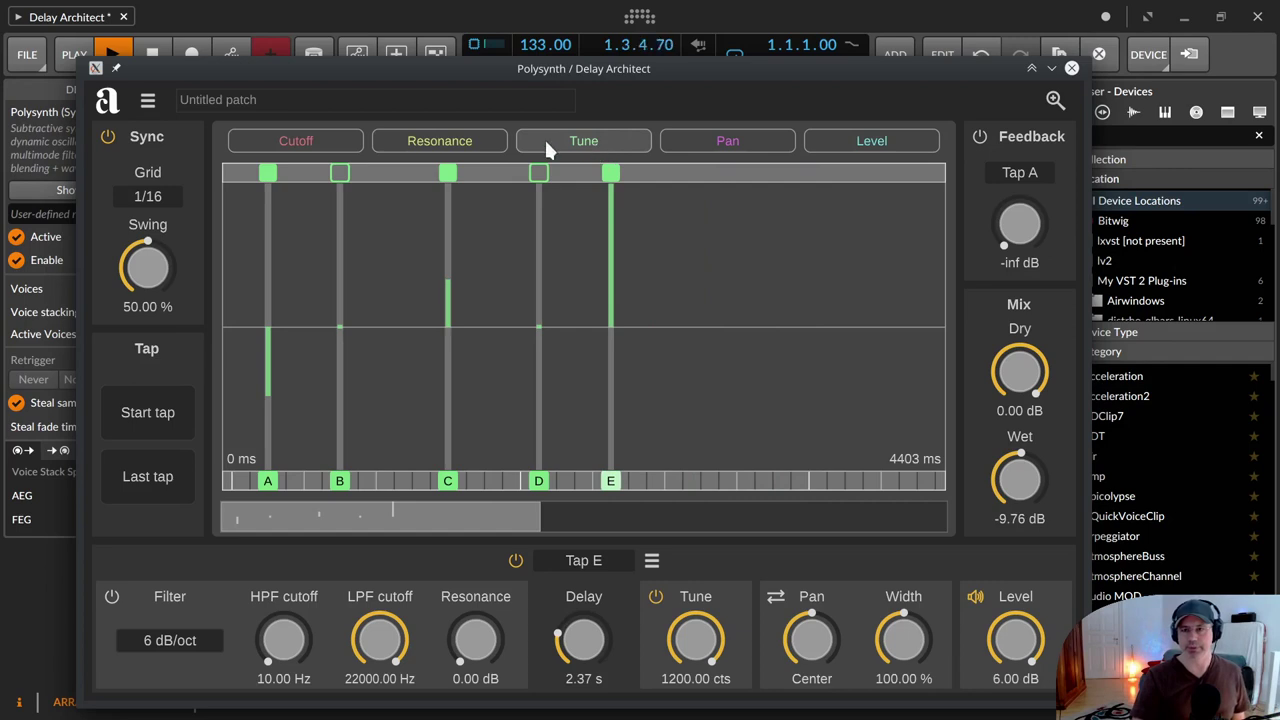
pyautogui.click(153, 53)
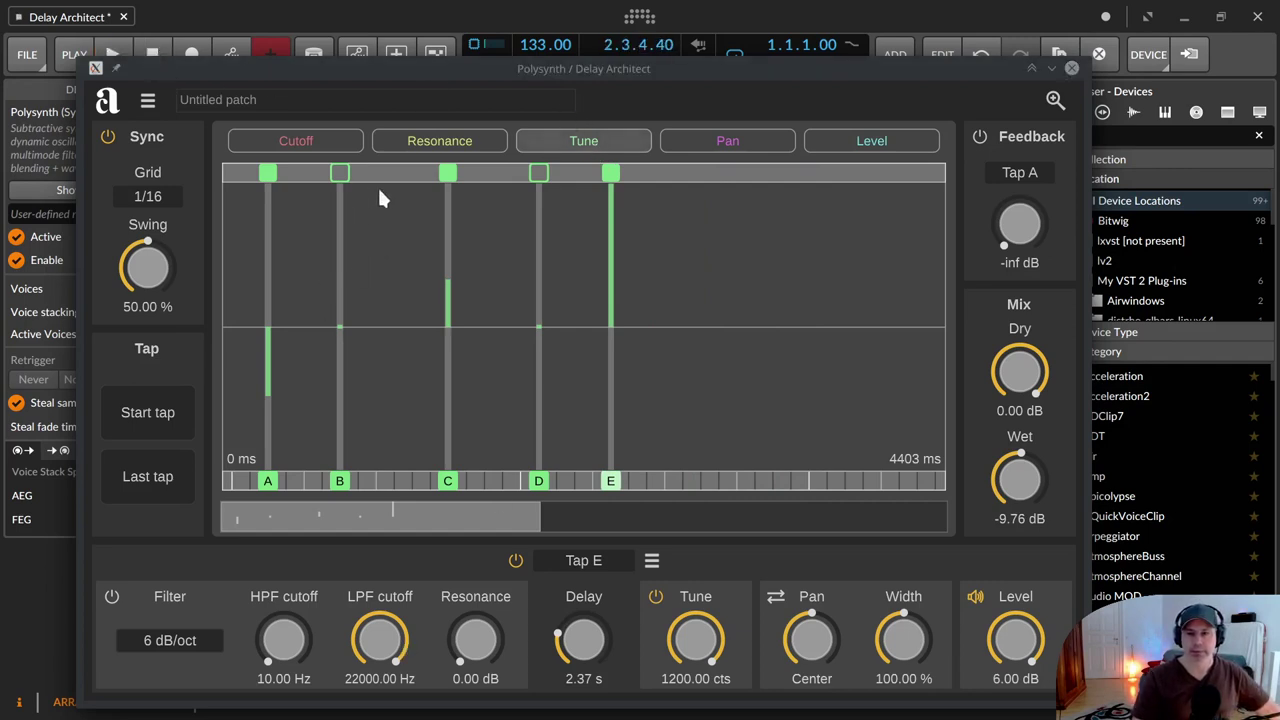
# Examine the taps' Cutoff, Resonance, Tune, Pan and Level settings in the delay graph.
pyautogui.click(305, 141)
pyautogui.click(446, 140)
pyautogui.click(590, 140)
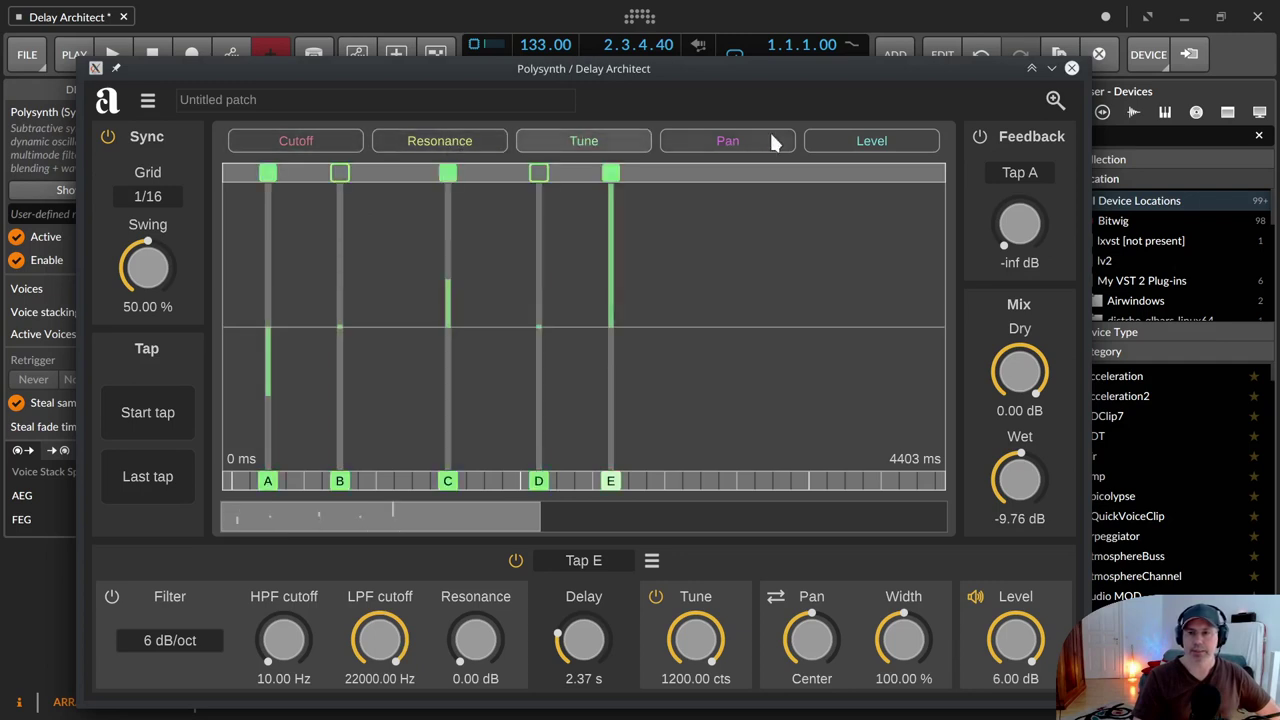
pyautogui.click(765, 140)
pyautogui.click(911, 140)
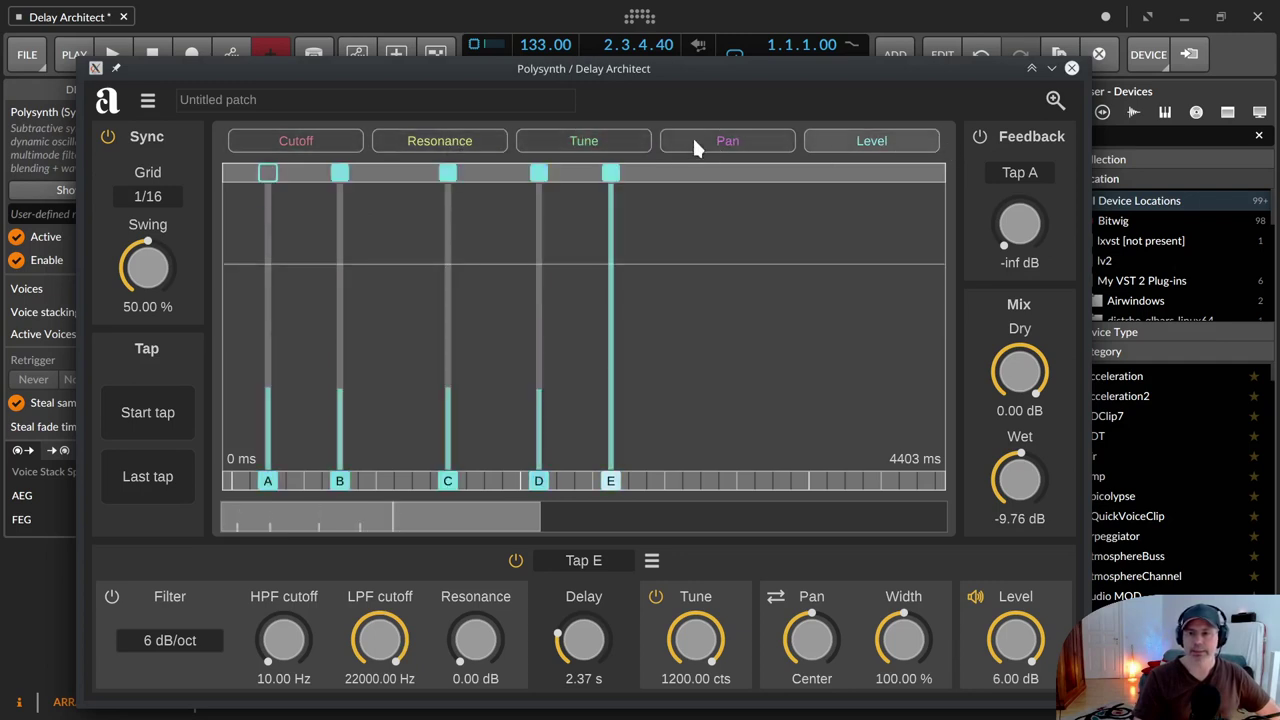
pyautogui.click(692, 136)
pyautogui.click(607, 141)
pyautogui.click(740, 138)
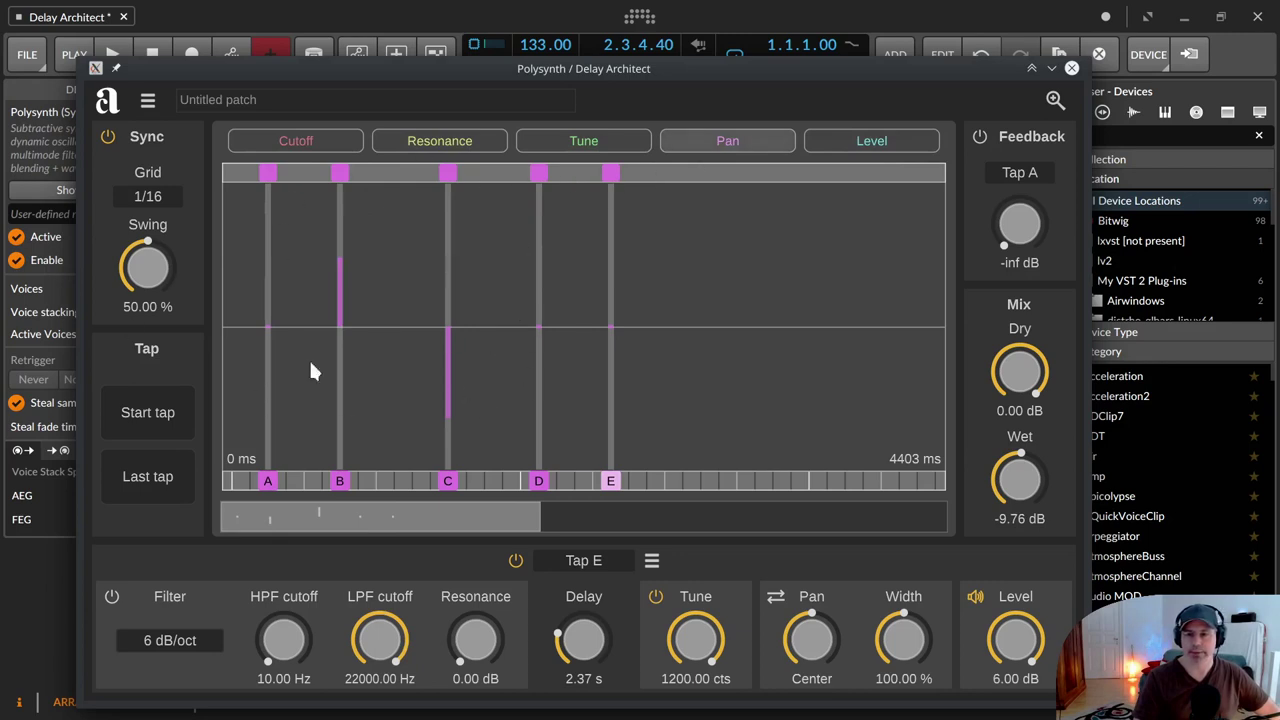
# Turn off Sync, reposition all taps freely, with A, B and E at about 0.14, 0.56 and 2.83 s, and audition the delay.
pyautogui.click(106, 139)
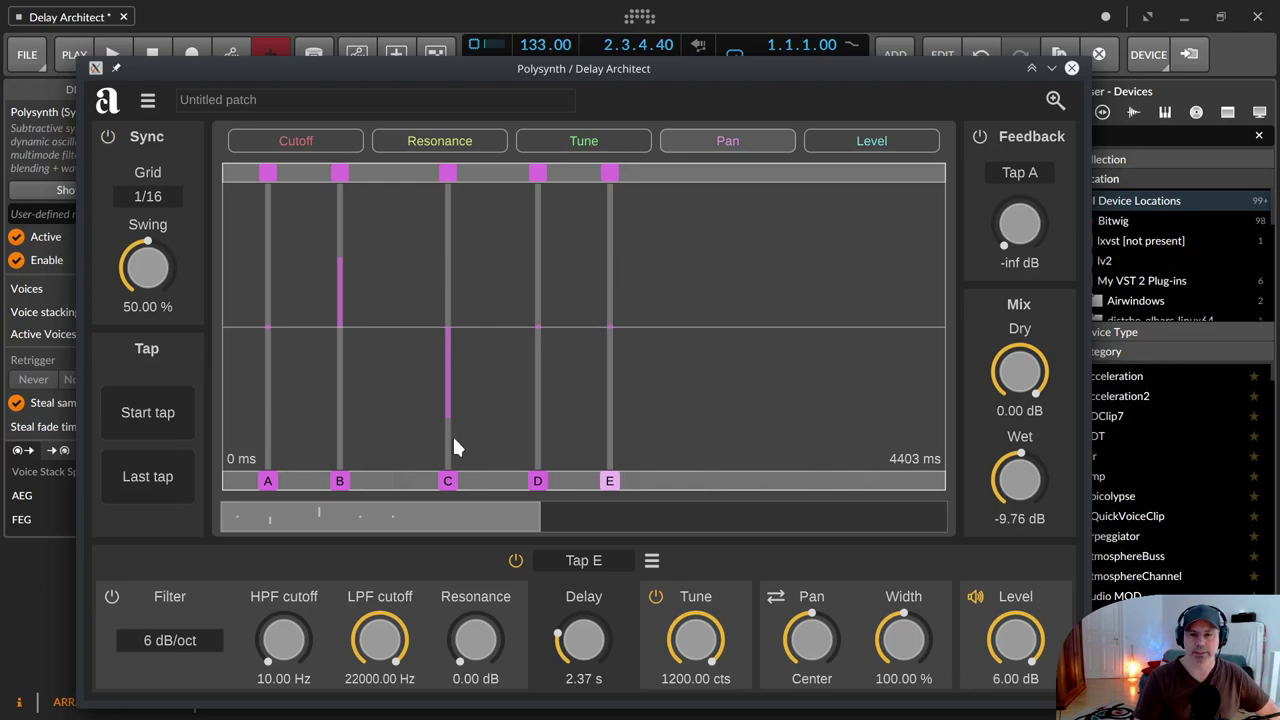
pyautogui.moveTo(448, 484); pyautogui.dragTo(418, 482)
pyautogui.moveTo(538, 484); pyautogui.dragTo(489, 484)
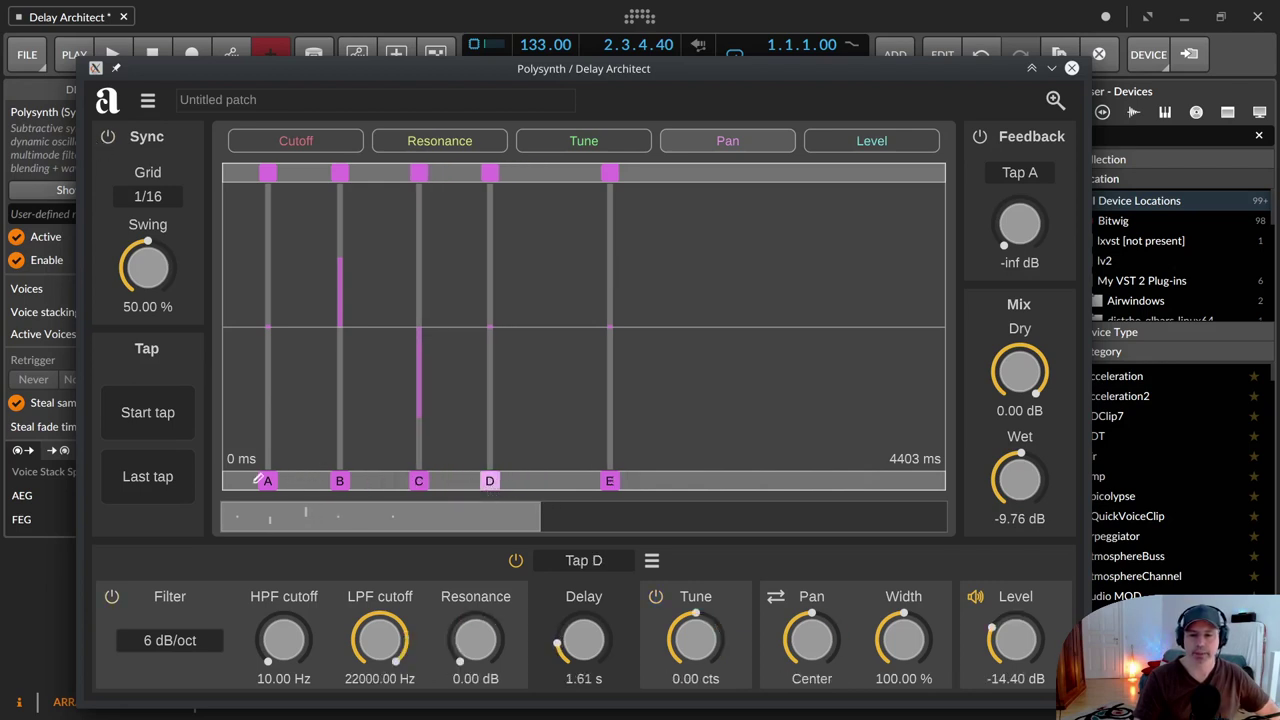
pyautogui.moveTo(267, 484); pyautogui.dragTo(253, 484)
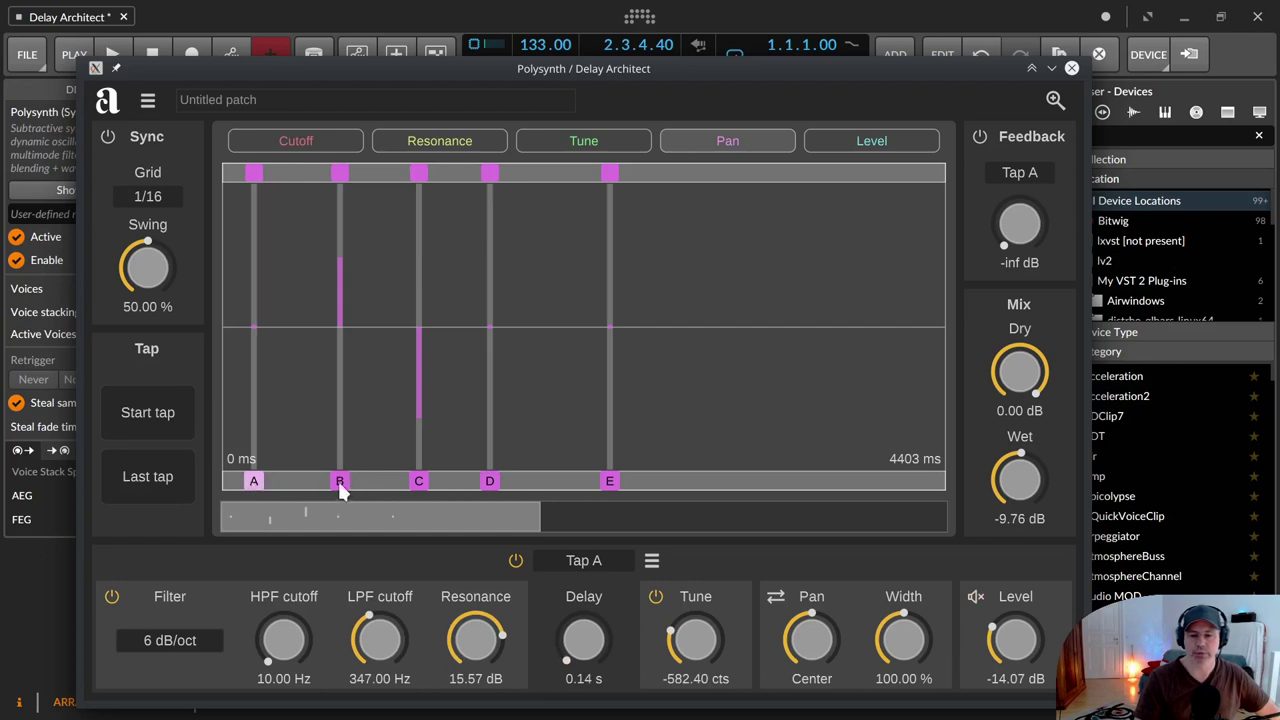
pyautogui.moveTo(340, 484); pyautogui.dragTo(321, 484)
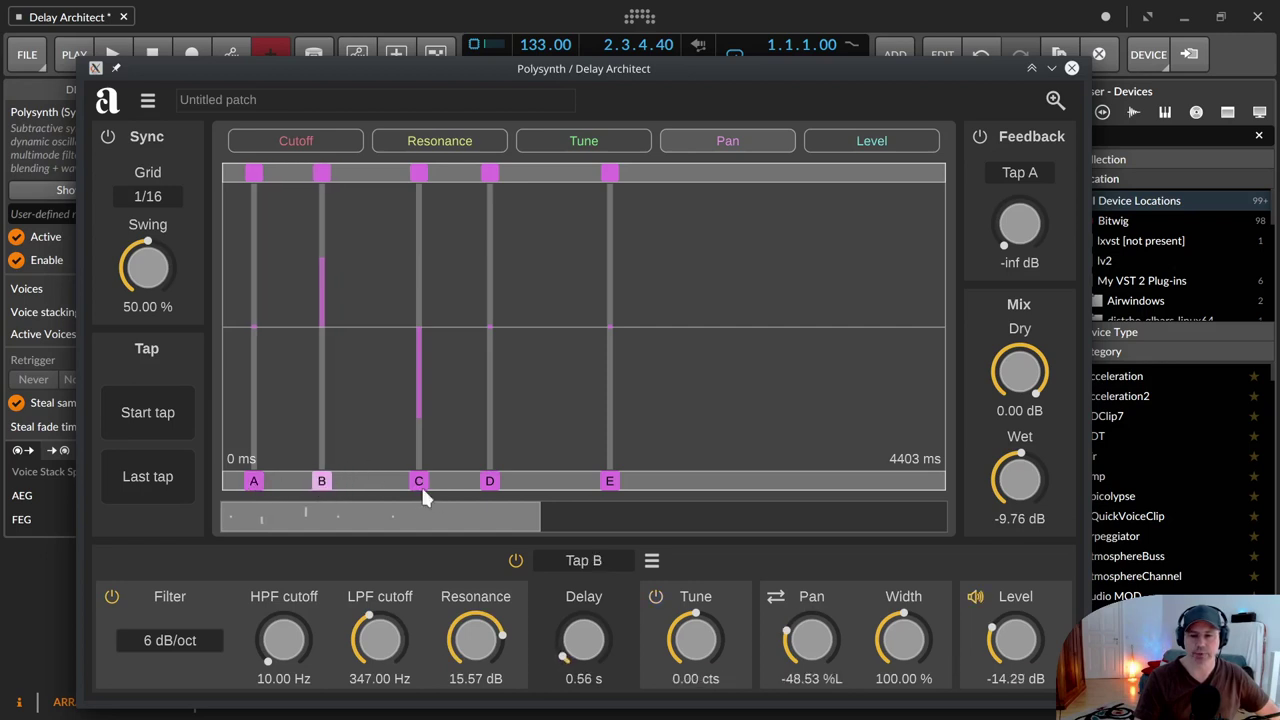
pyautogui.moveTo(491, 481); pyautogui.dragTo(687, 490)
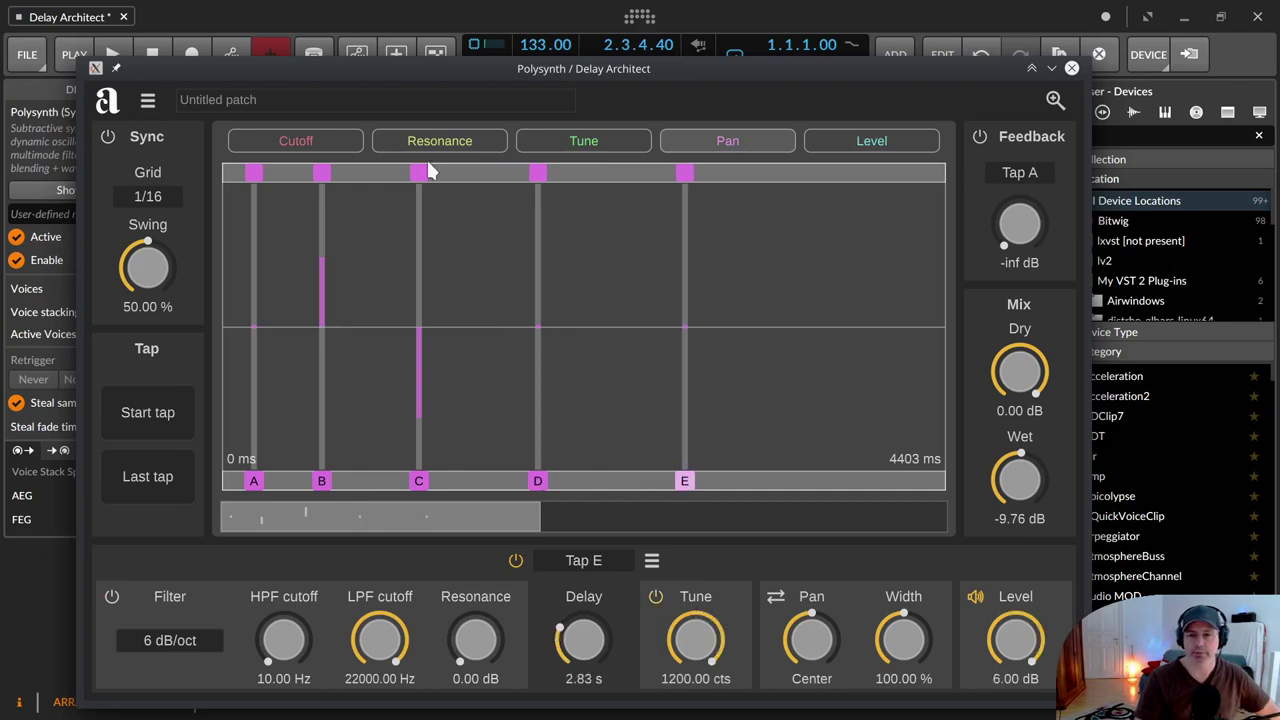
pyautogui.click(115, 50)
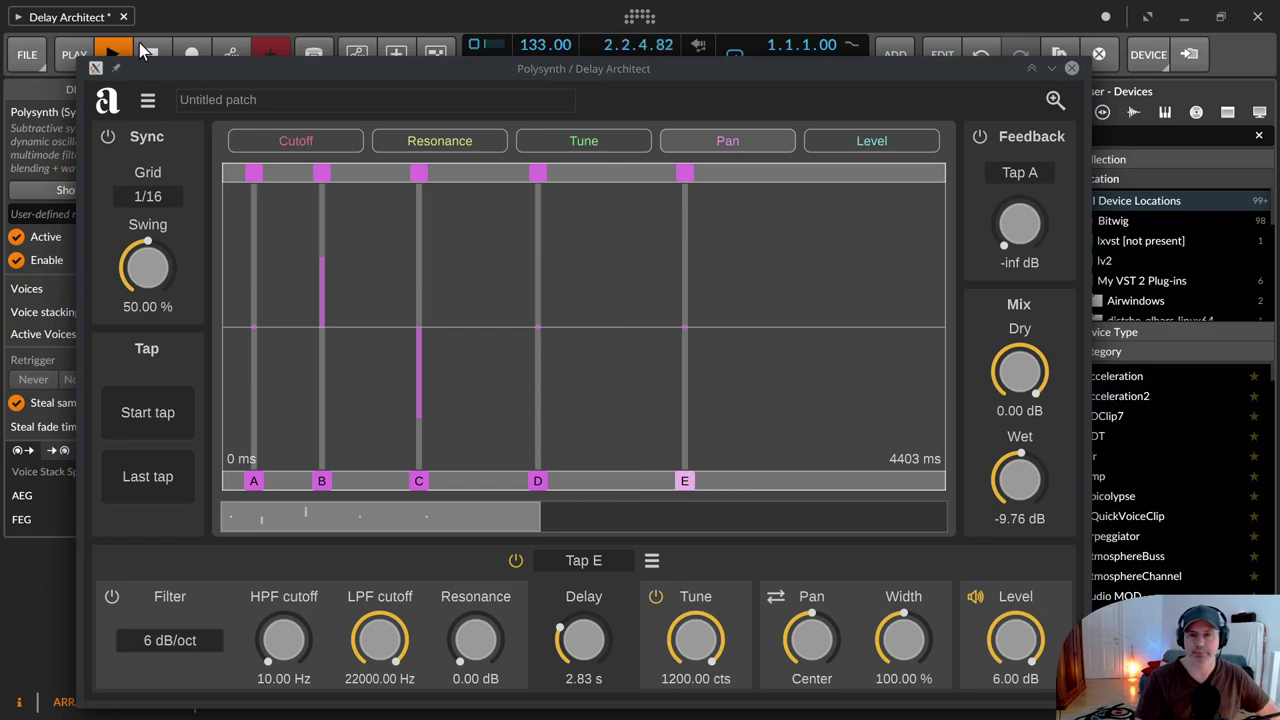
pyautogui.click(145, 48)
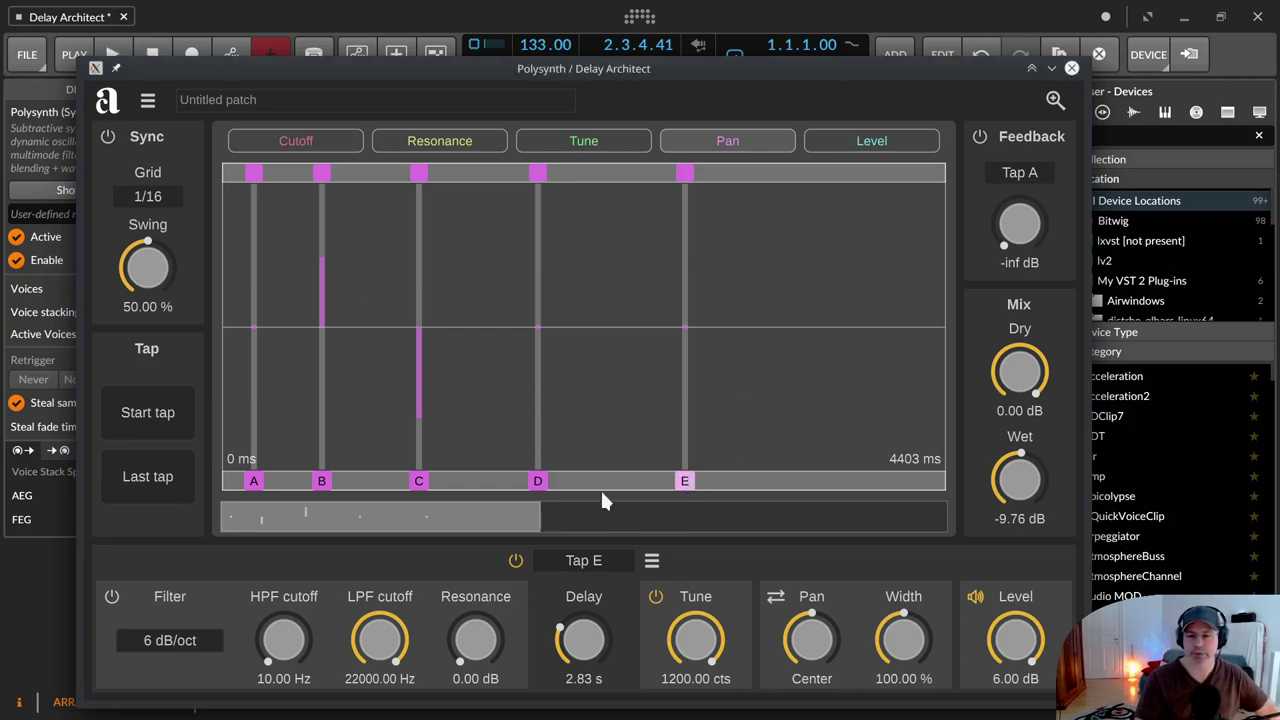
# Move taps B, C, D and E closer together, with B, D and E at about 0.33, 0.98 and 1.47 s.
pyautogui.moveTo(540, 516); pyautogui.dragTo(440, 517)
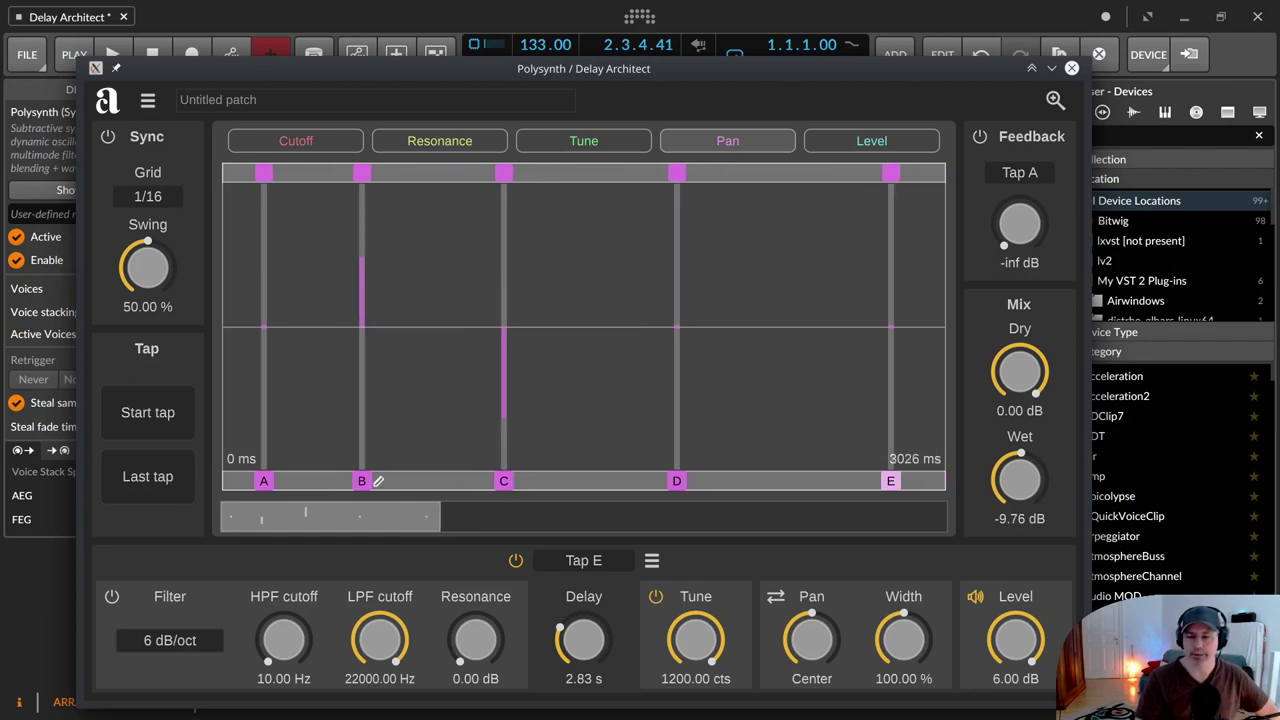
pyautogui.moveTo(358, 481); pyautogui.dragTo(307, 482)
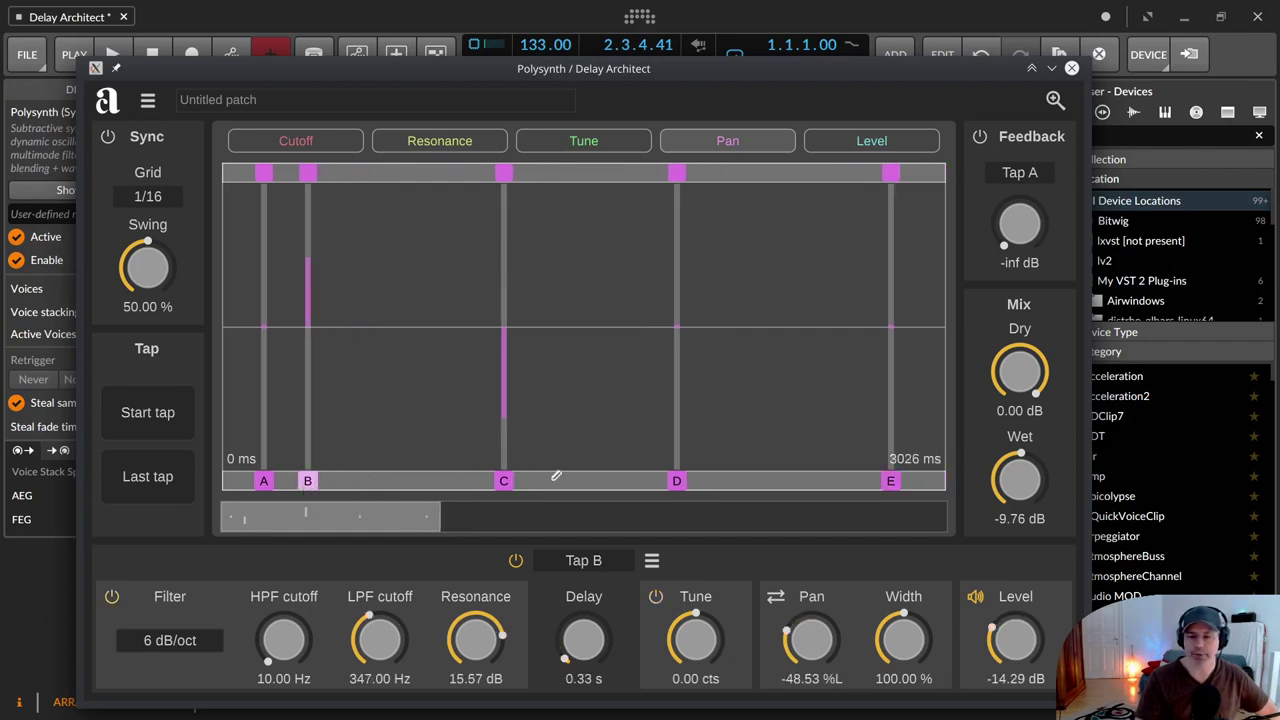
pyautogui.moveTo(497, 481); pyautogui.dragTo(370, 482)
pyautogui.moveTo(676, 481)
pyautogui.mouseDown()
pyautogui.moveTo(423, 481)
pyautogui.moveTo(460, 481)
pyautogui.mouseUp()
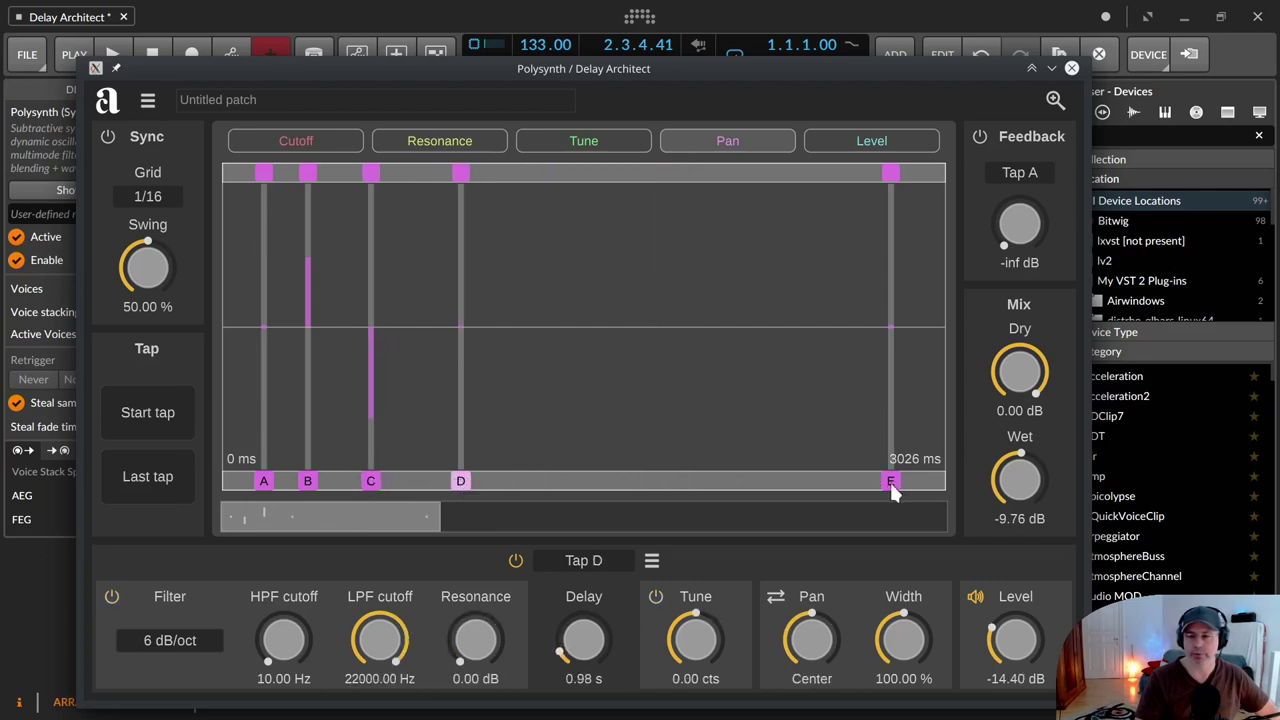
pyautogui.moveTo(892, 482)
pyautogui.mouseDown()
pyautogui.moveTo(522, 482)
pyautogui.moveTo(574, 483)
pyautogui.mouseUp()
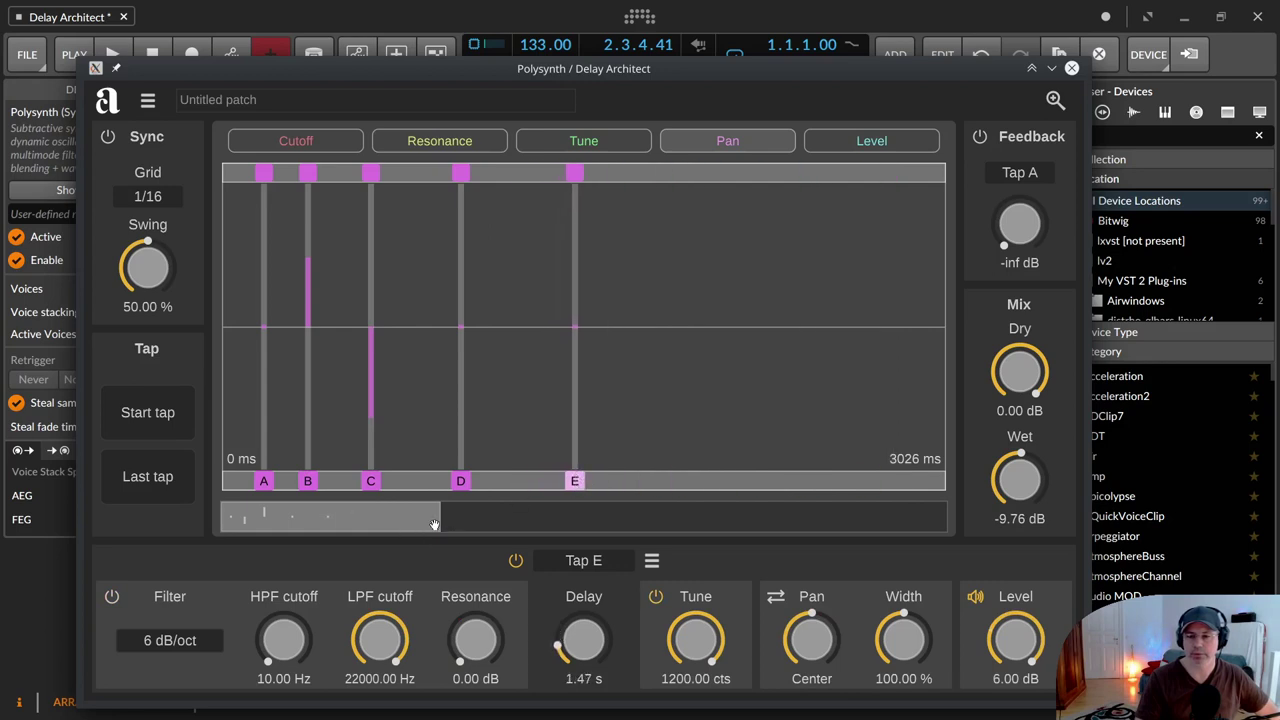
# Shorten all five tap delays, setting C, D and E to about 0.41, 0.71 and 1.08 s, and audition the delay.
pyautogui.moveTo(437, 523); pyautogui.dragTo(336, 512)
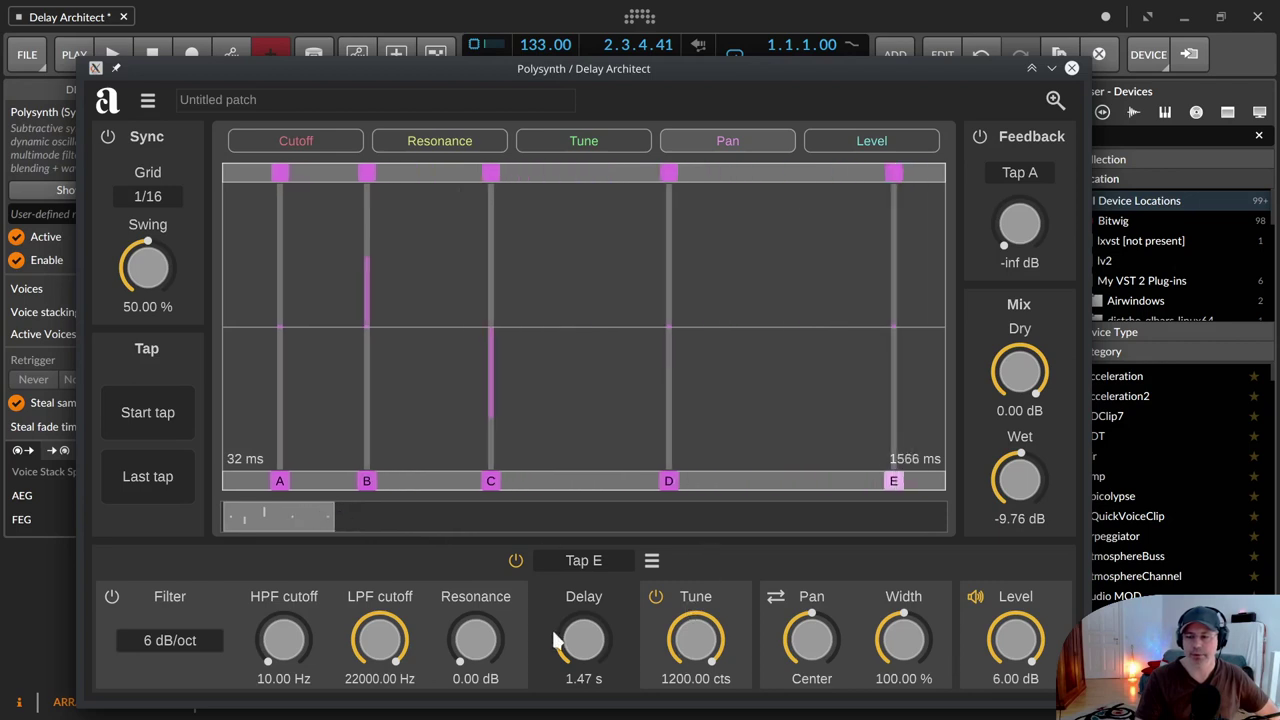
pyautogui.moveTo(893, 481)
pyautogui.mouseDown()
pyautogui.moveTo(809, 487)
pyautogui.moveTo(923, 486)
pyautogui.moveTo(718, 506)
pyautogui.mouseUp()
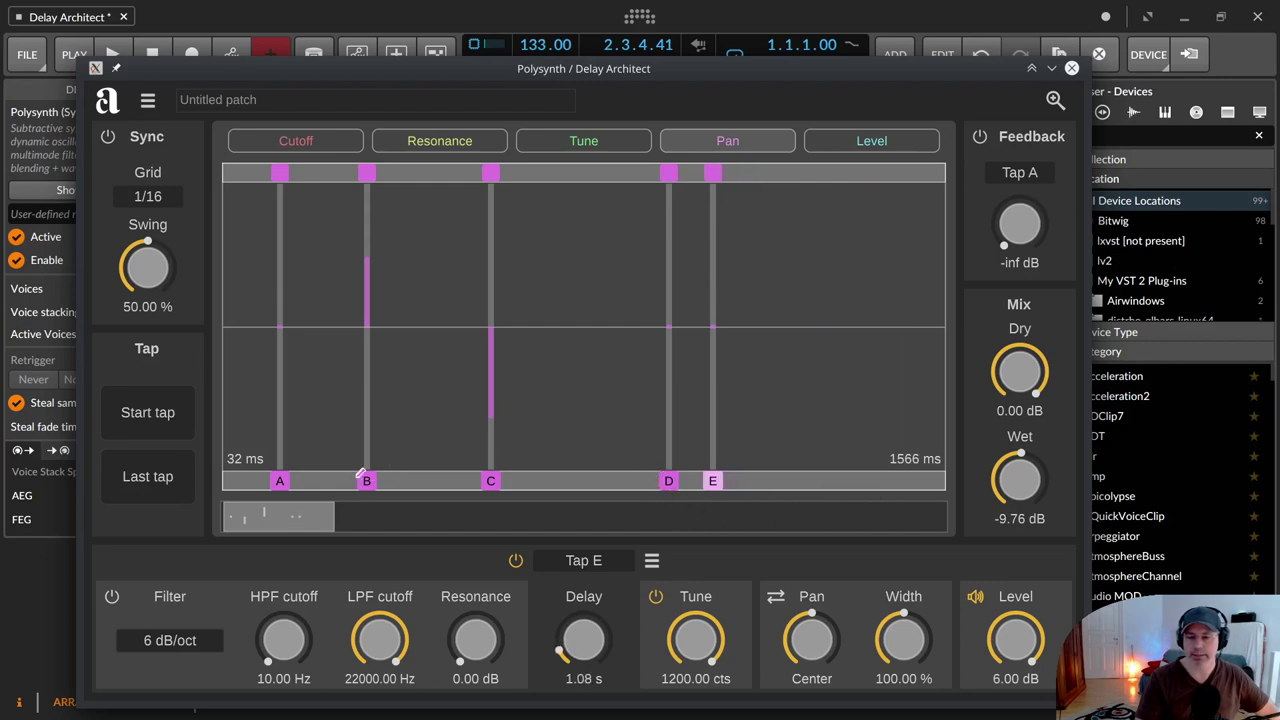
pyautogui.moveTo(364, 484); pyautogui.dragTo(242, 485)
pyautogui.moveTo(346, 484); pyautogui.dragTo(297, 482)
pyautogui.moveTo(493, 484)
pyautogui.mouseDown()
pyautogui.moveTo(397, 484)
pyautogui.moveTo(410, 484)
pyautogui.mouseUp()
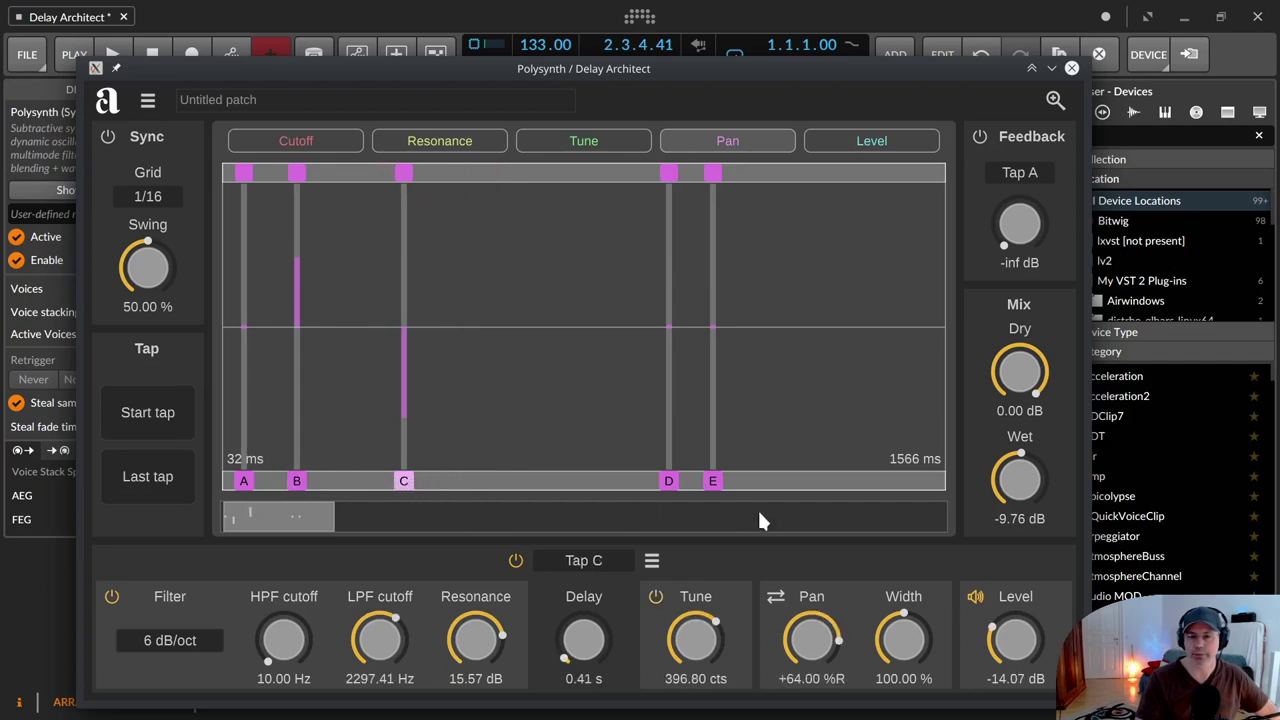
pyautogui.moveTo(673, 483)
pyautogui.mouseDown()
pyautogui.moveTo(529, 482)
pyautogui.moveTo(545, 481)
pyautogui.mouseUp()
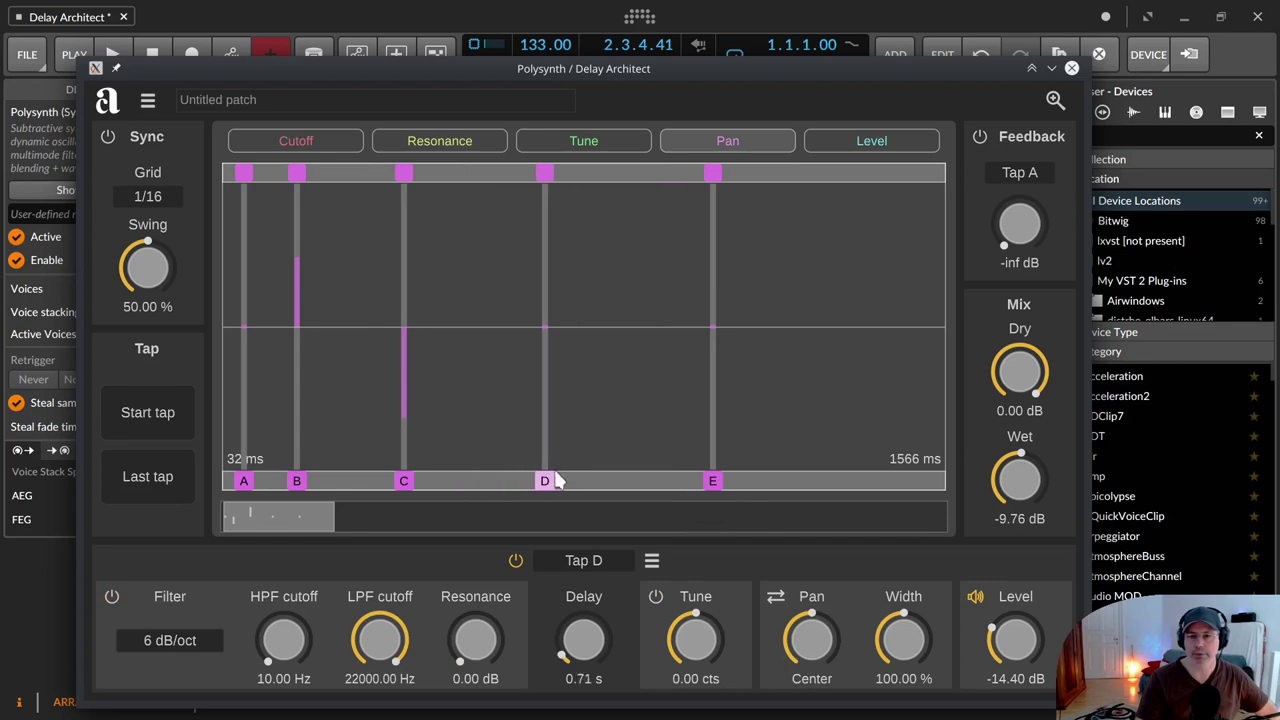
pyautogui.click(118, 50)
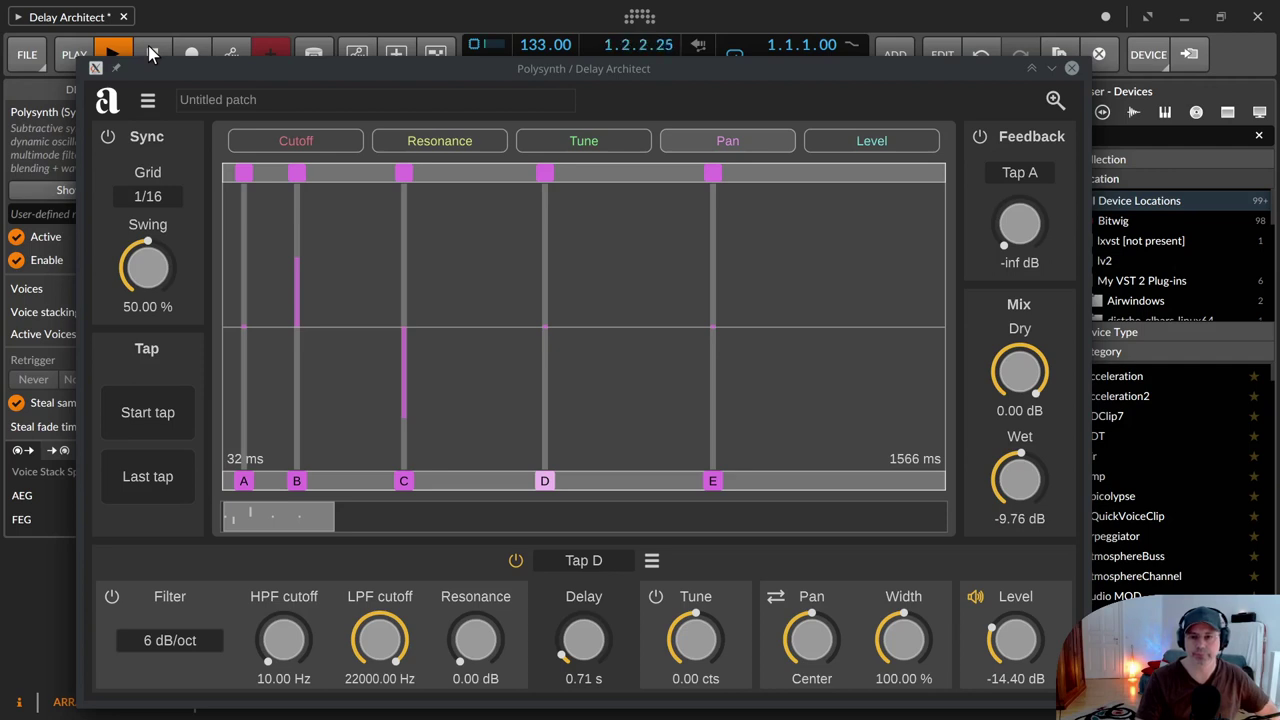
pyautogui.click(150, 52)
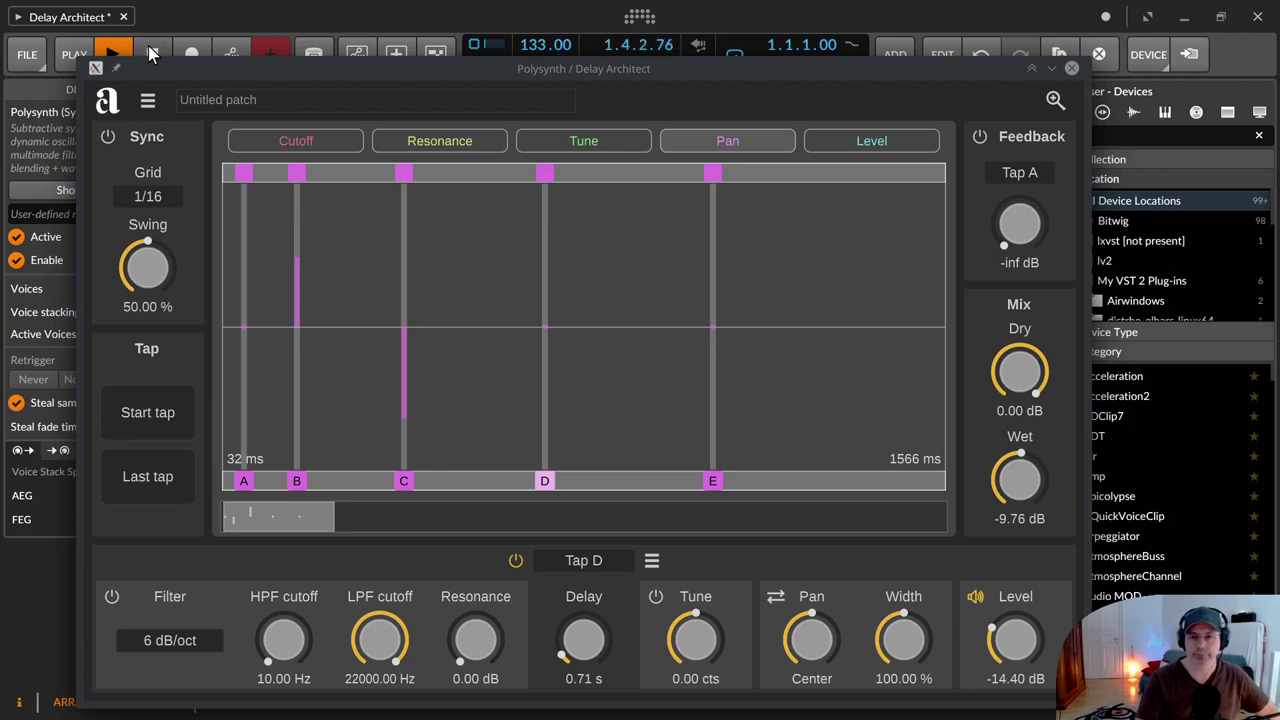
# Disable tuning for taps E and C in the Tune graph.
pyautogui.click(549, 139)
pyautogui.click(712, 172)
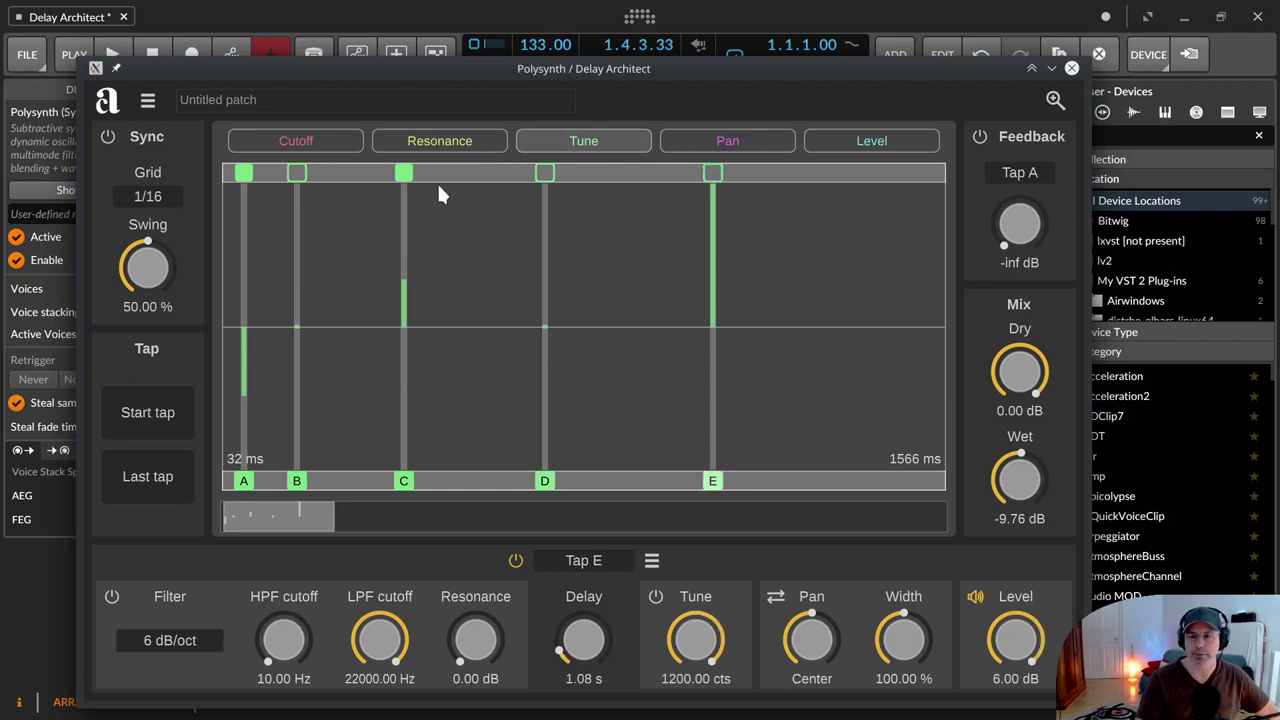
pyautogui.click(403, 173)
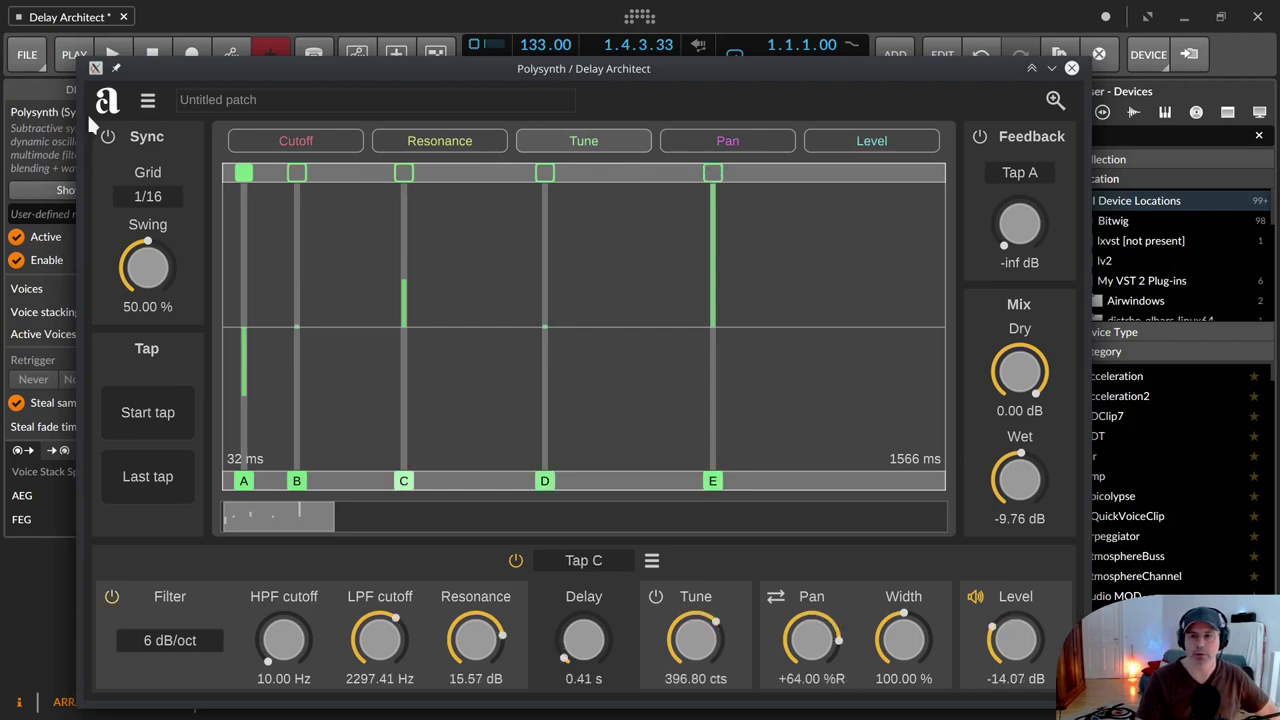
# Start playback and disable tuning for tap A and the filters of taps A, B and C.
pyautogui.click(246, 174)
pyautogui.click(116, 52)
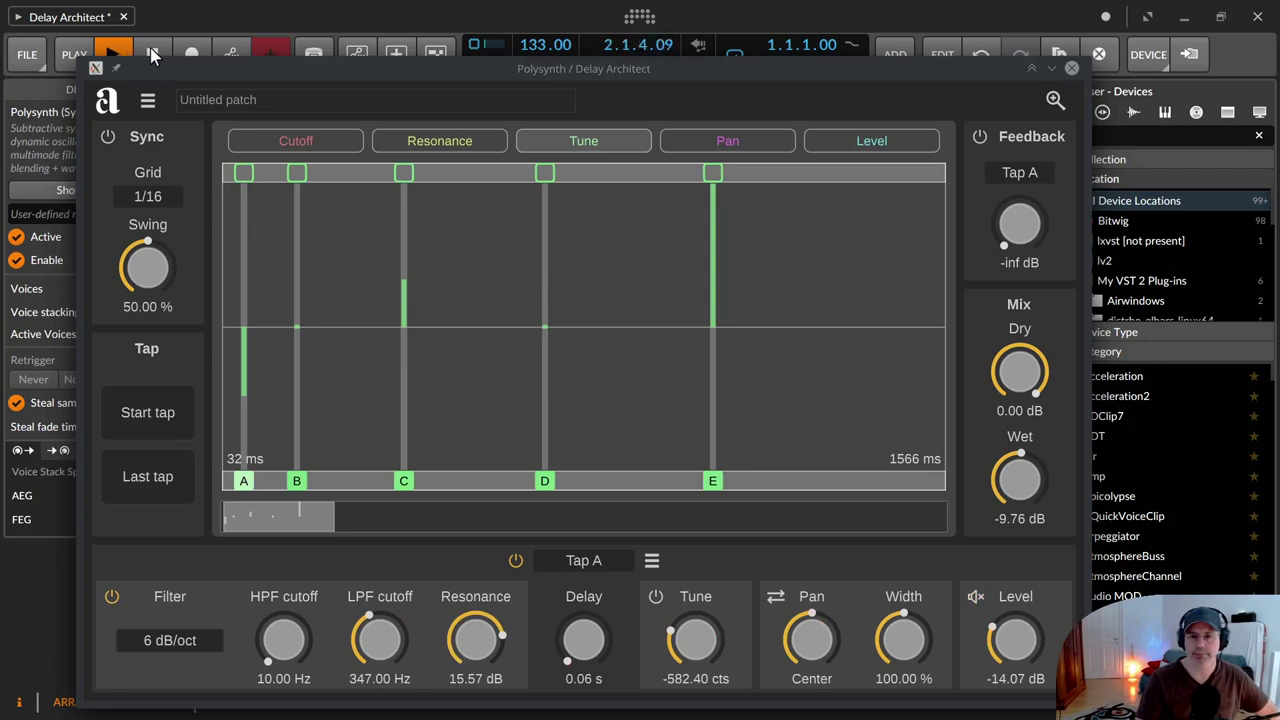
pyautogui.click(338, 142)
pyautogui.click(404, 172)
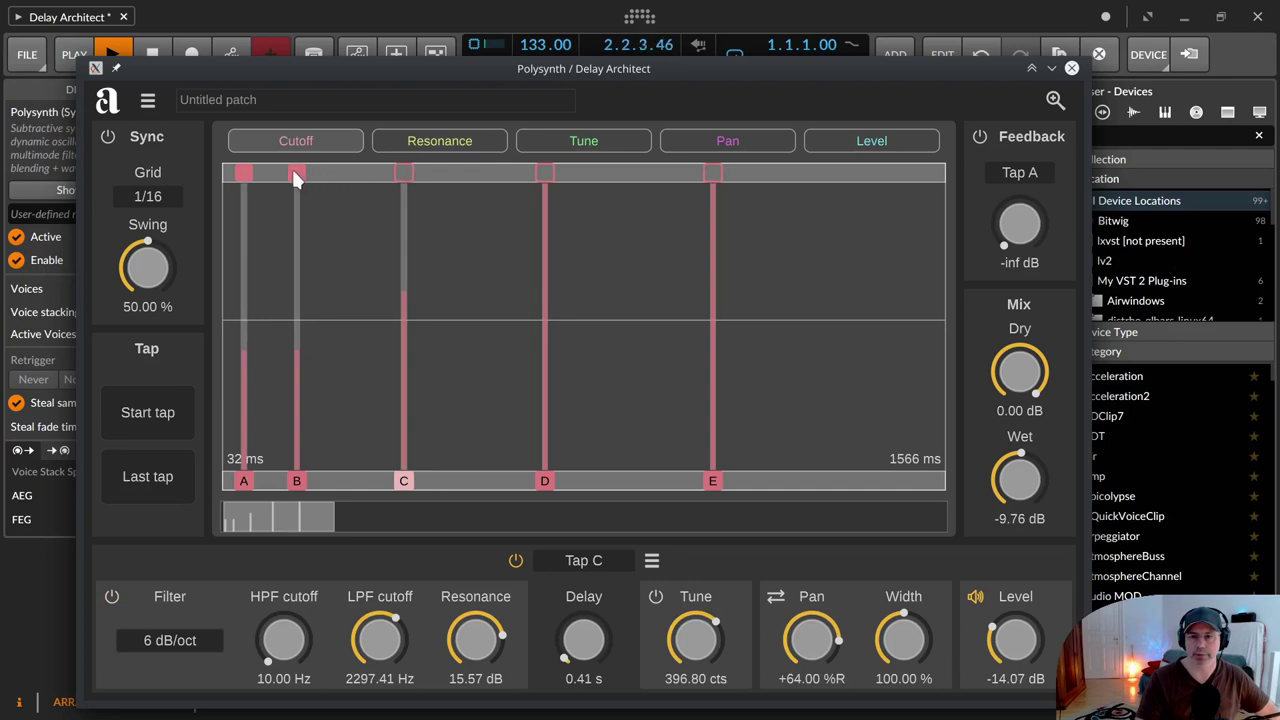
pyautogui.click(295, 174)
pyautogui.click(246, 174)
pyautogui.click(450, 146)
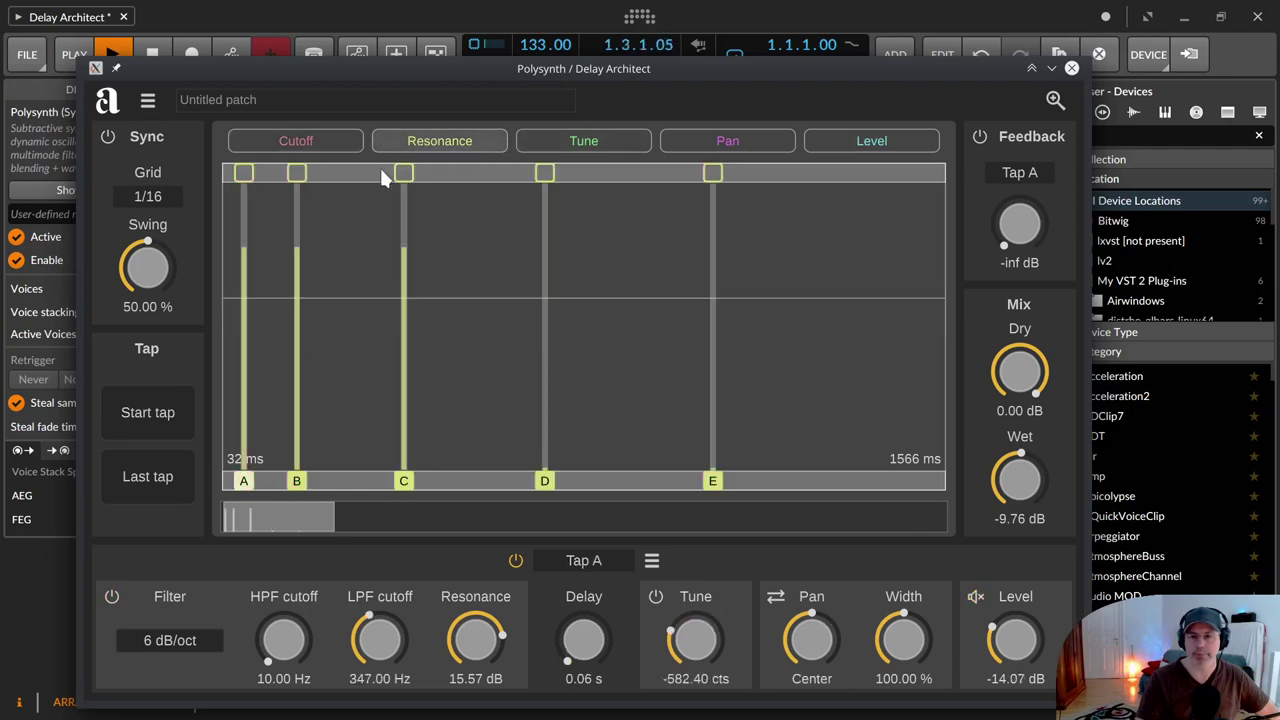
# Enable the left-right channel swap for all five taps in the Pan graph.
pyautogui.click(731, 142)
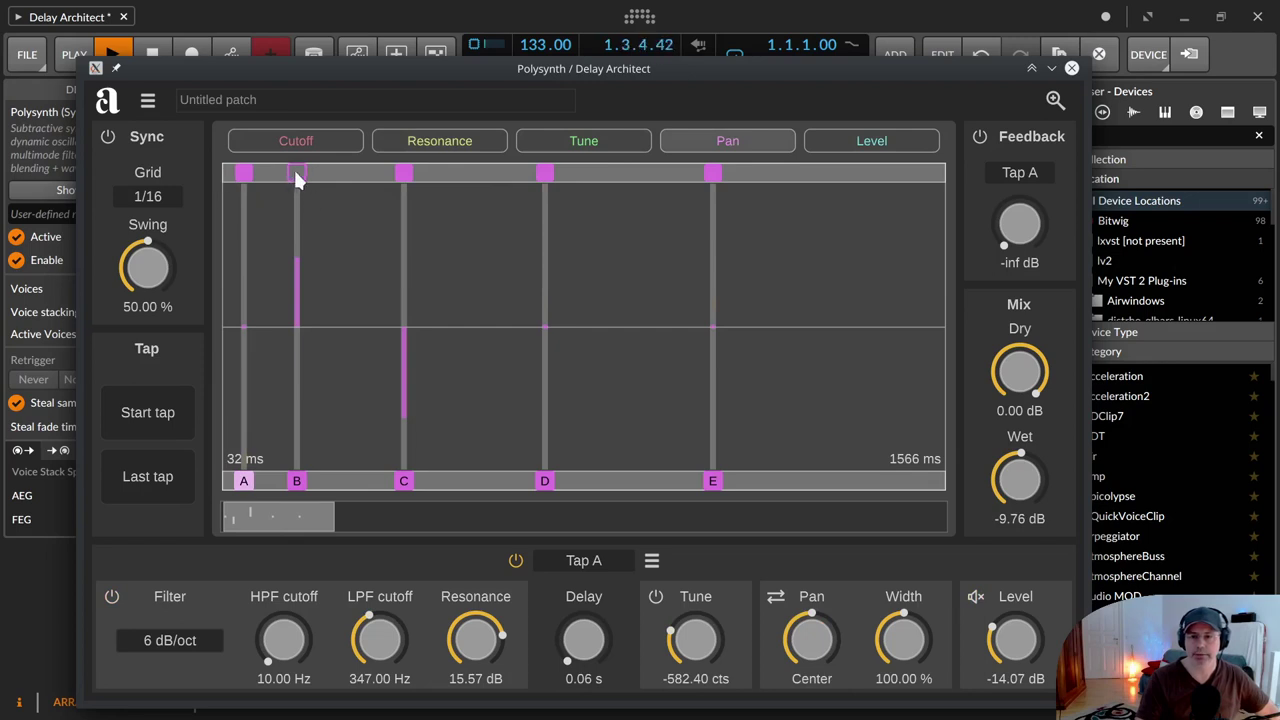
pyautogui.click(296, 173)
pyautogui.click(405, 172)
pyautogui.click(540, 174)
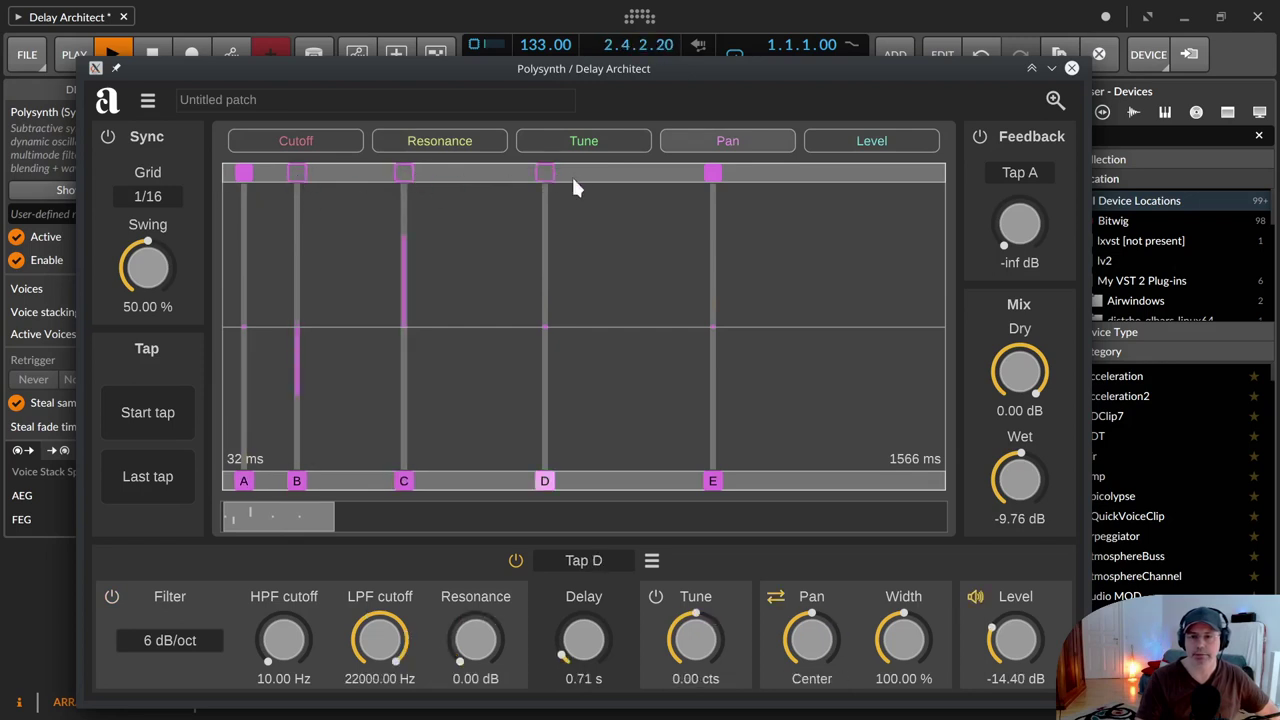
pyautogui.click(245, 174)
pyautogui.click(713, 174)
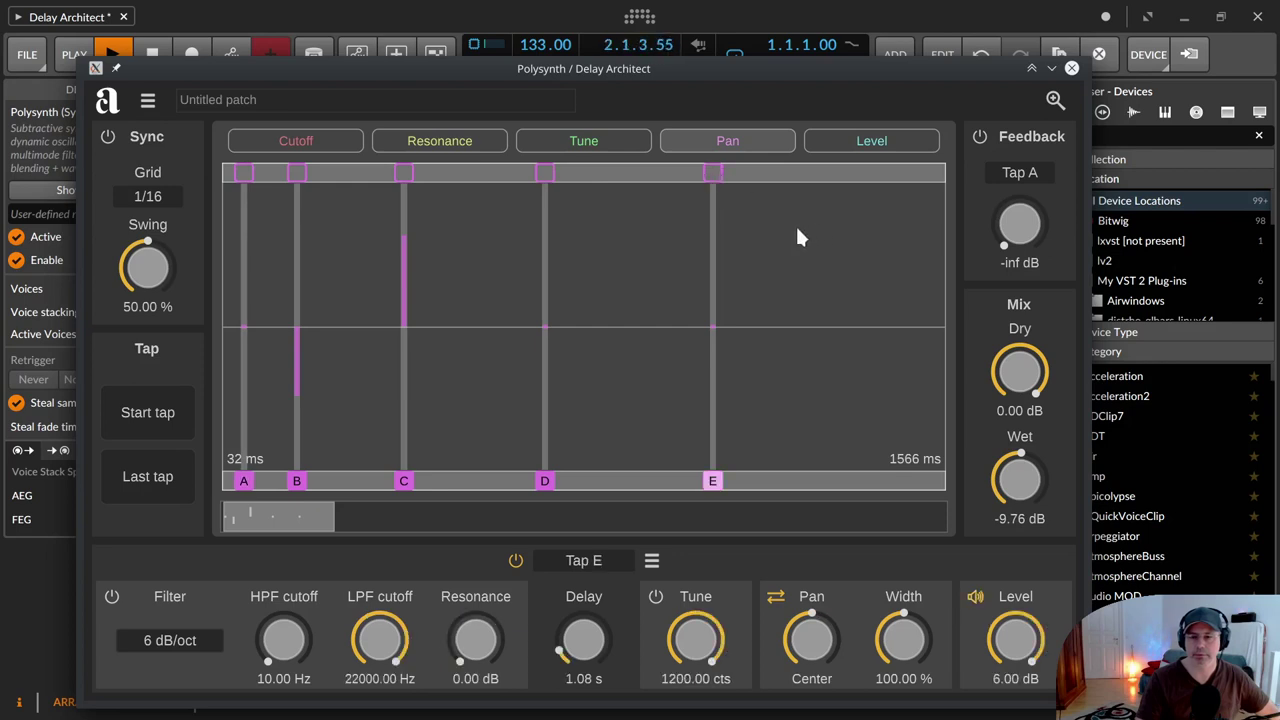
# Turn off the channel swap for all five taps and set the pan of taps C and B to Center.
pyautogui.click(402, 174)
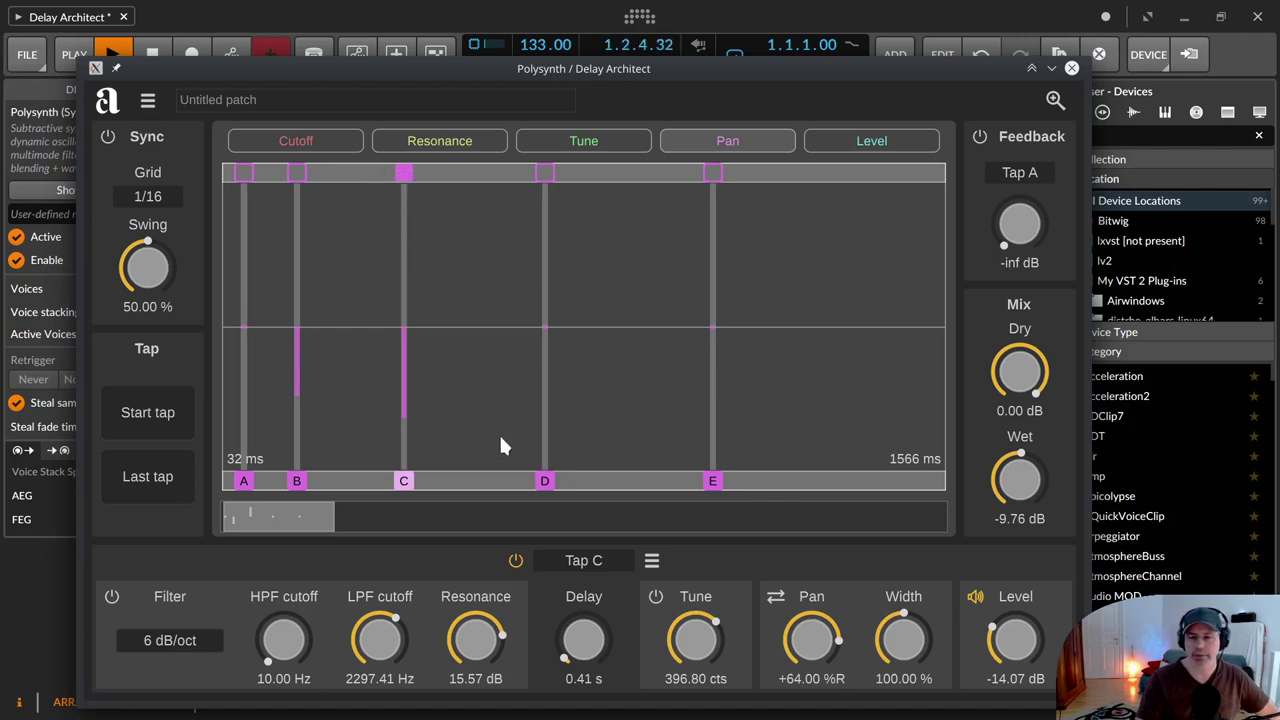
pyautogui.doubleClick(818, 652)
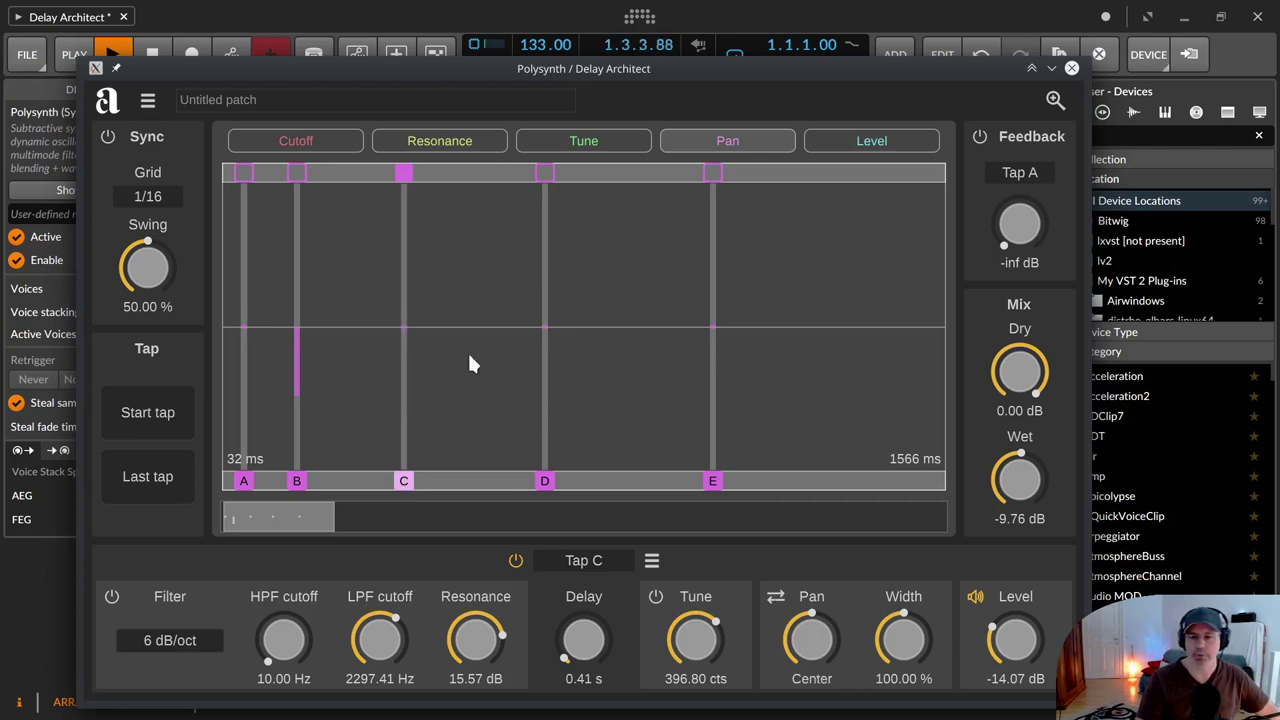
pyautogui.click(297, 175)
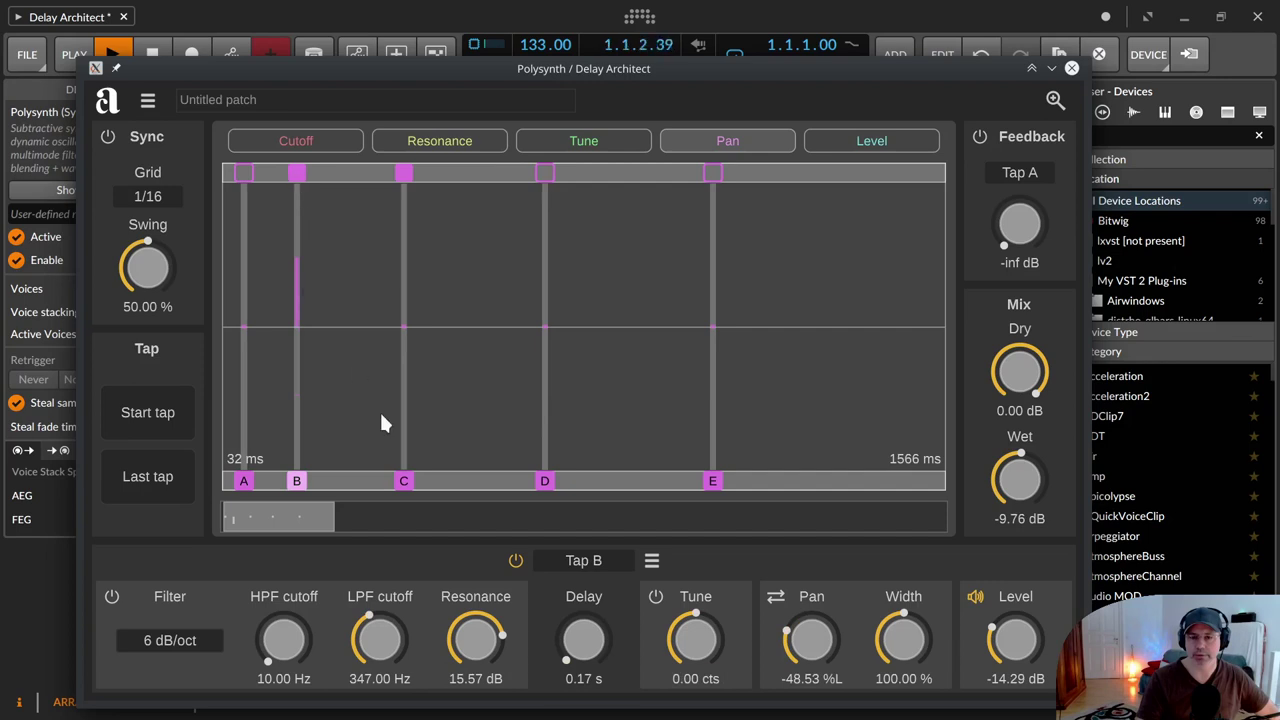
pyautogui.doubleClick(814, 650)
pyautogui.click(546, 175)
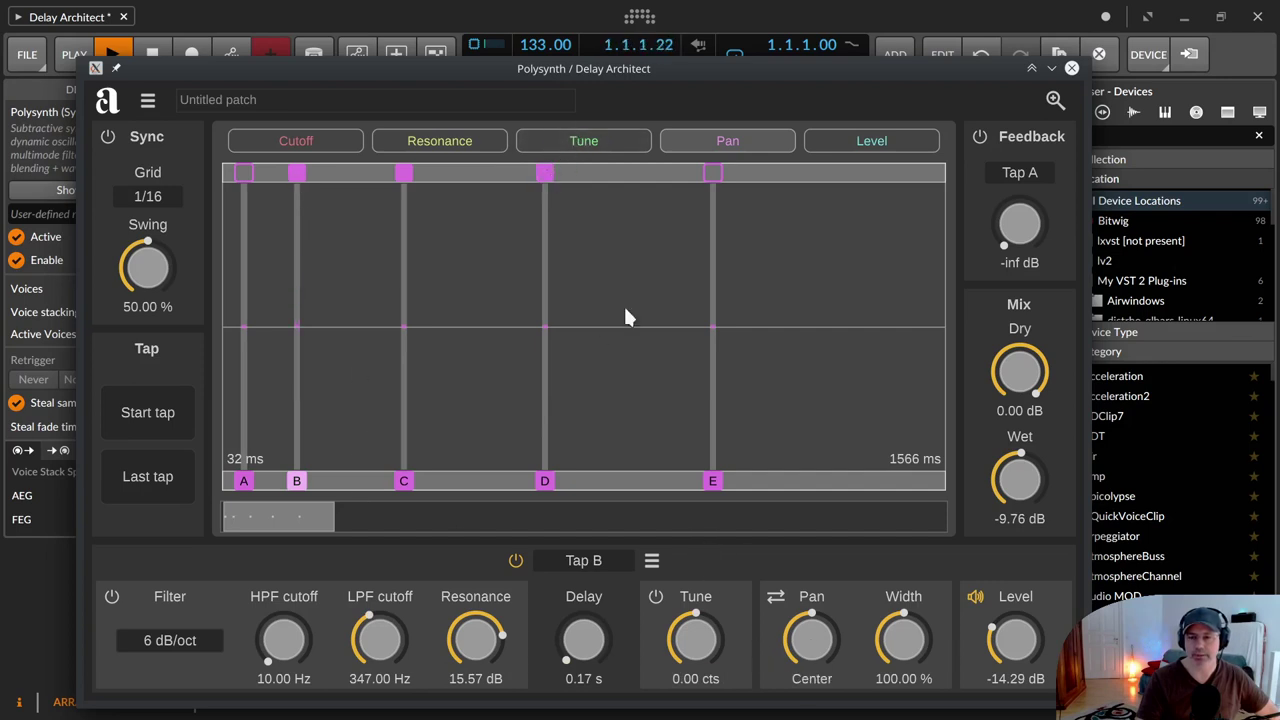
pyautogui.click(243, 173)
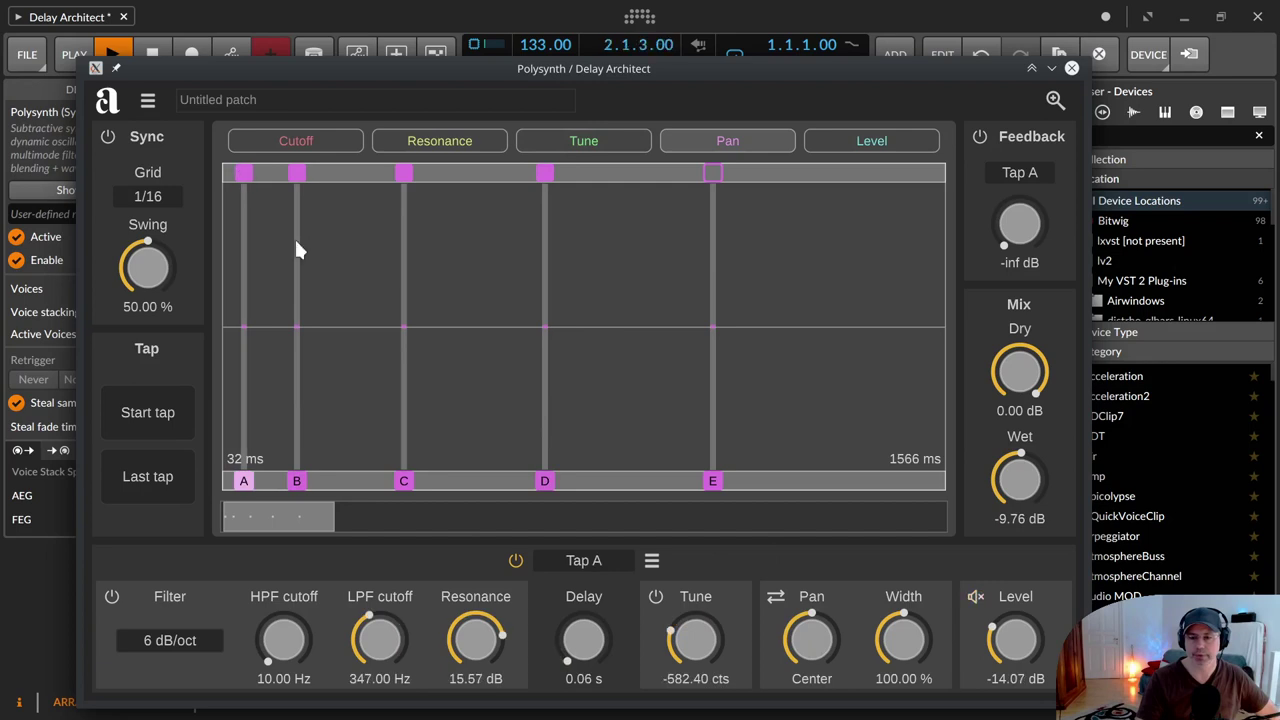
pyautogui.click(713, 174)
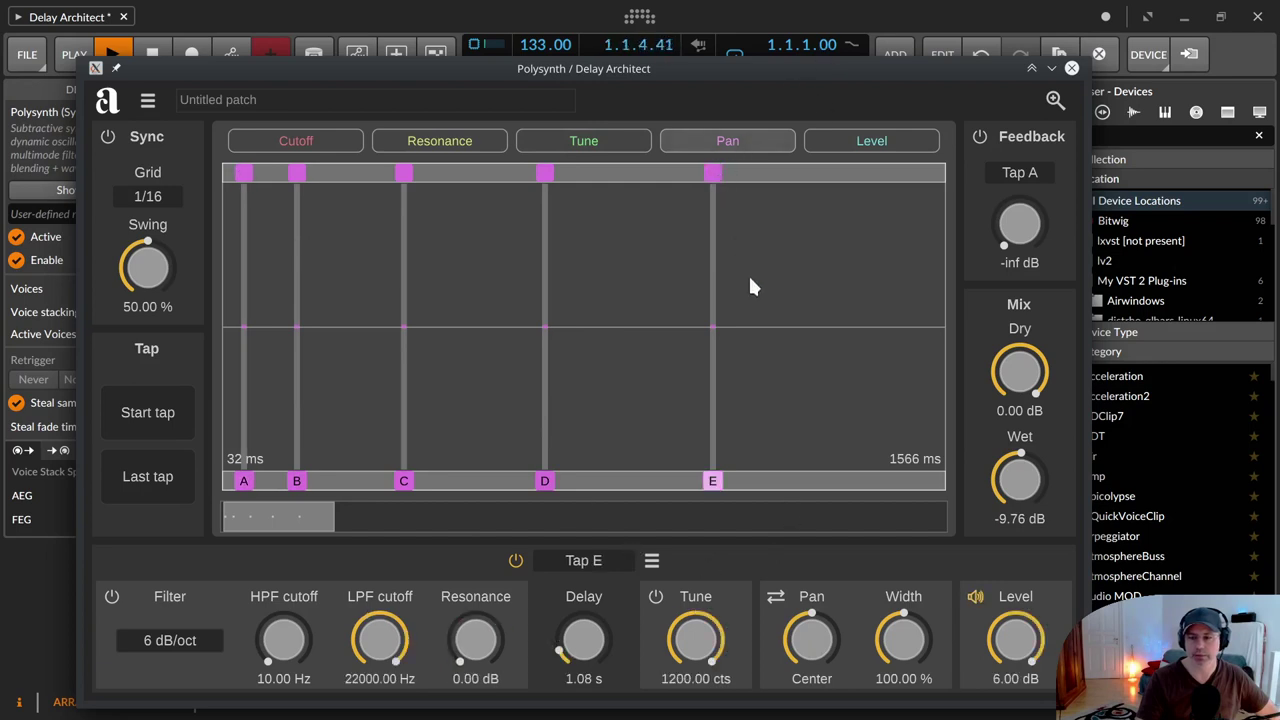
# Reset the level of tap E to 0.00 dB and stop playback.
pyautogui.moveTo(1022, 637); pyautogui.dragTo(1030, 712)
pyautogui.doubleClick(1022, 648)
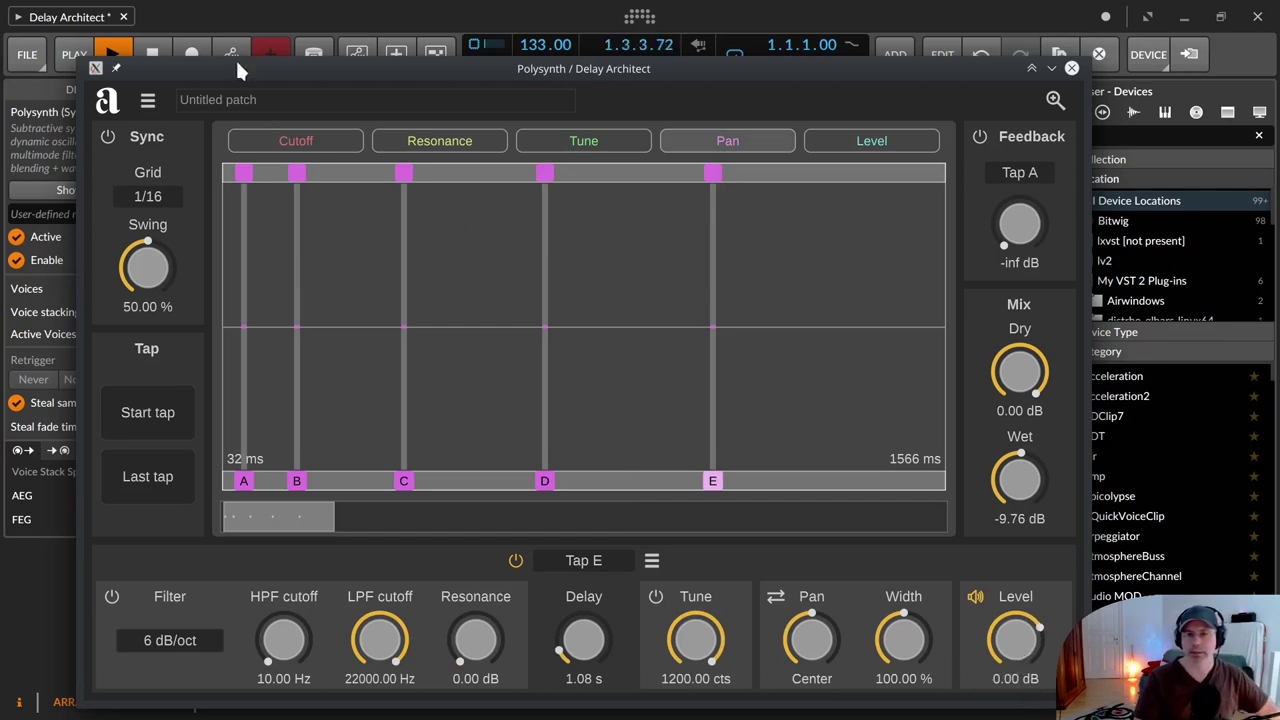
pyautogui.click(152, 54)
# Add a Random modulator to the Delay Architect device in the Polysynth track's device chain.
pyautogui.moveTo(166, 62); pyautogui.dragTo(501, 48)
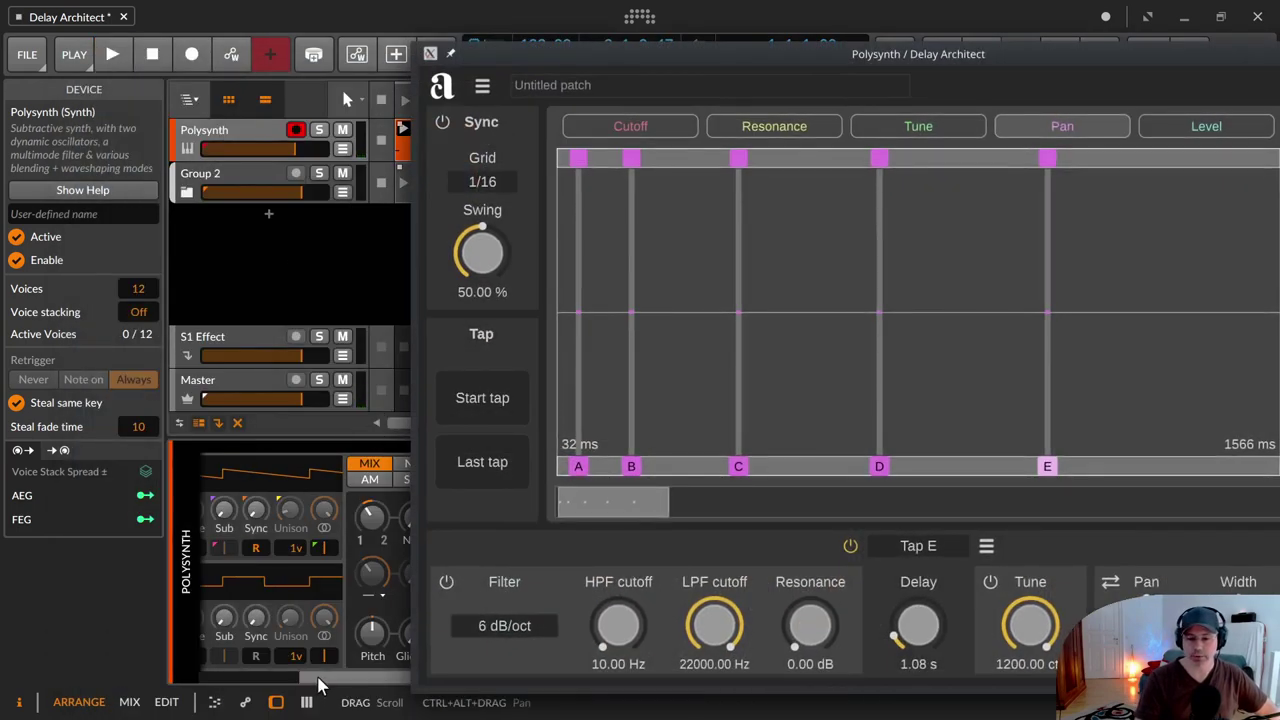
pyautogui.moveTo(318, 682); pyautogui.dragTo(180, 666)
pyautogui.click(248, 588)
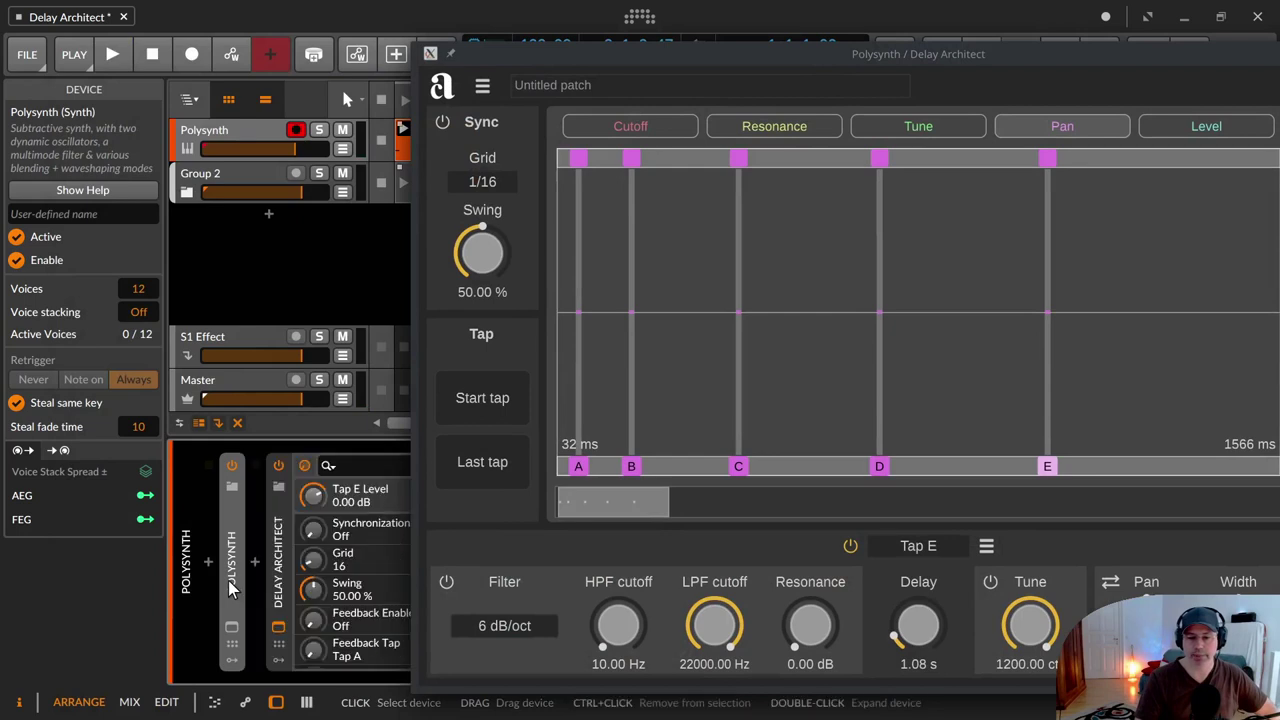
pyautogui.click(280, 664)
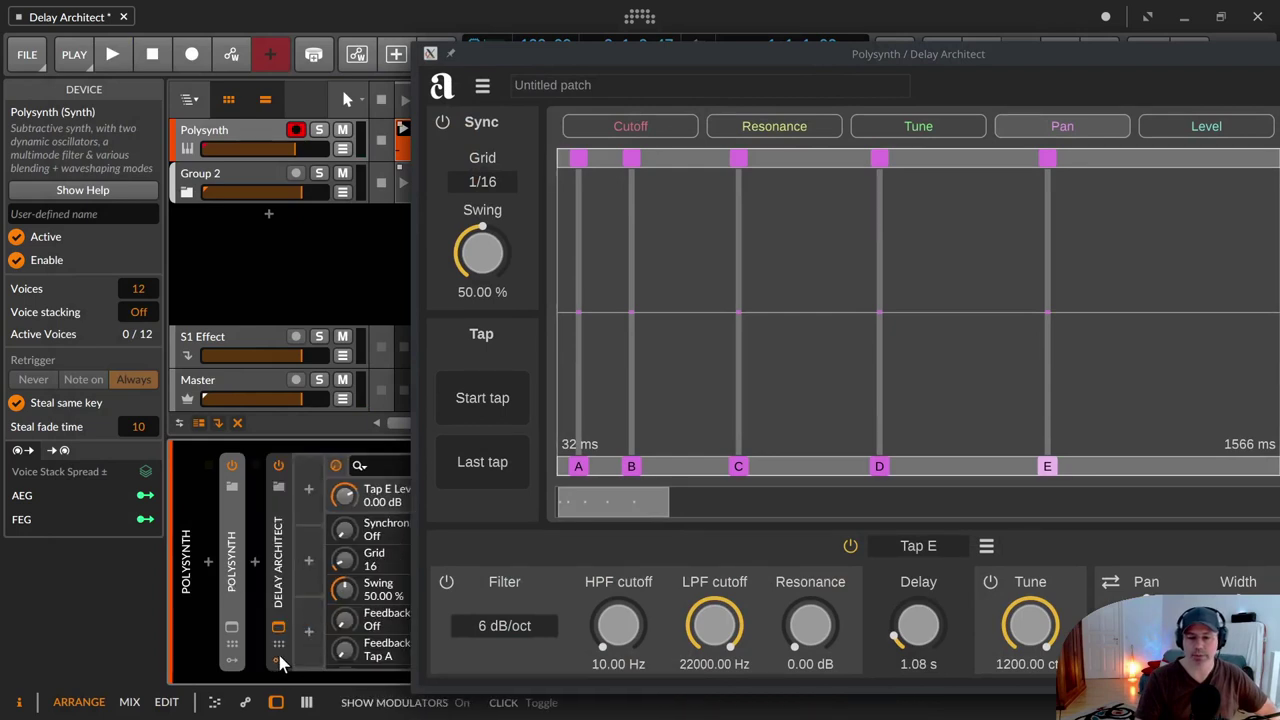
pyautogui.click(307, 490)
pyautogui.write('ran')
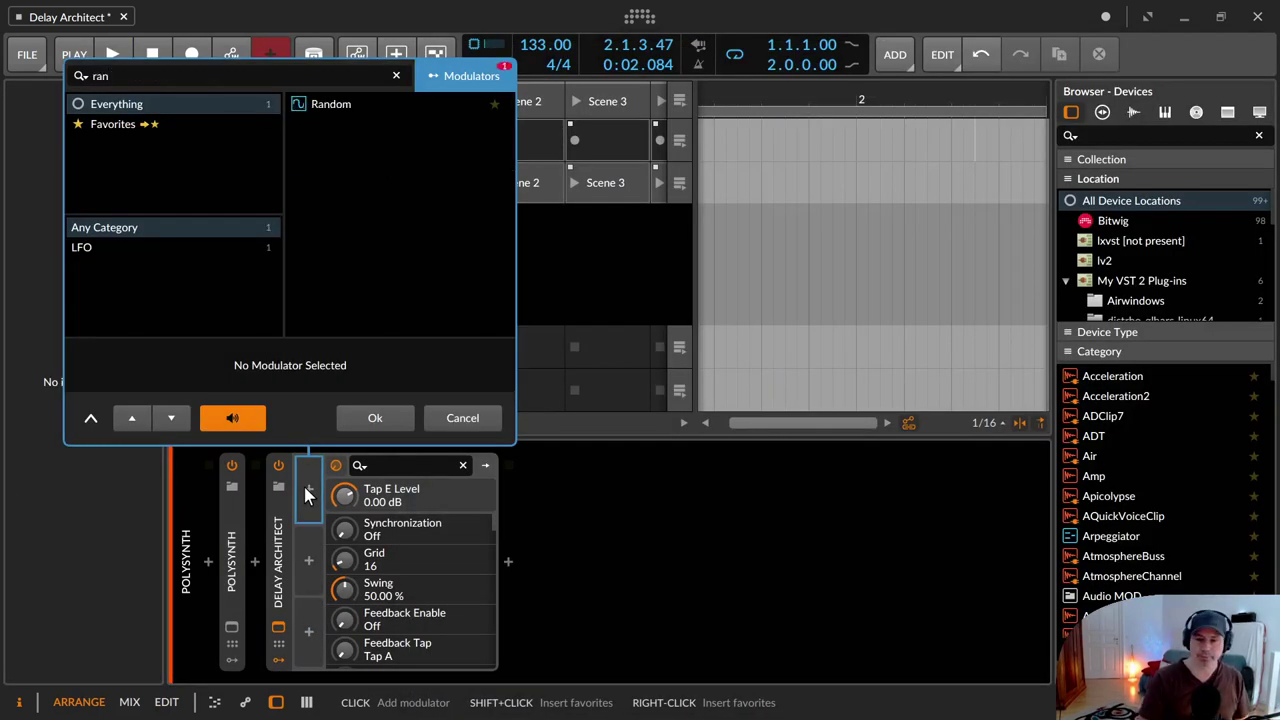
pyautogui.press('Return')
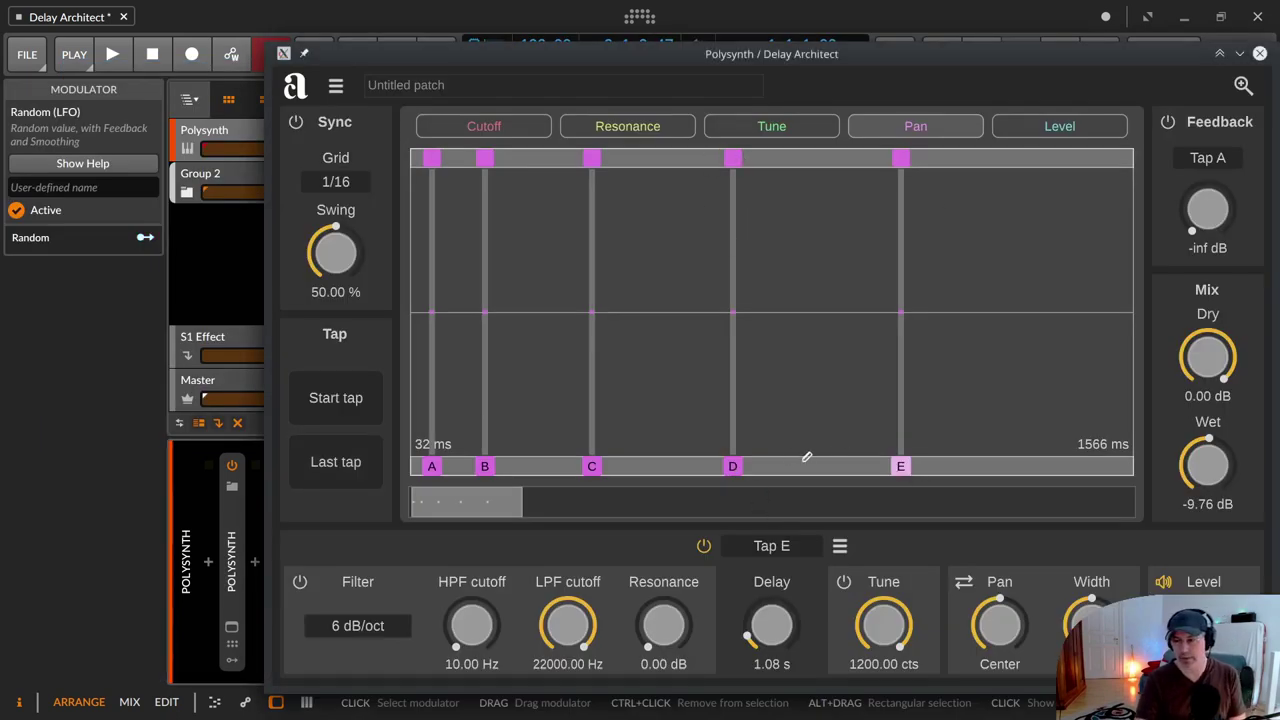
# Delete taps E, D, C and B, and move tap A to a delay of about 0.16 s.
pyautogui.doubleClick(901, 467)
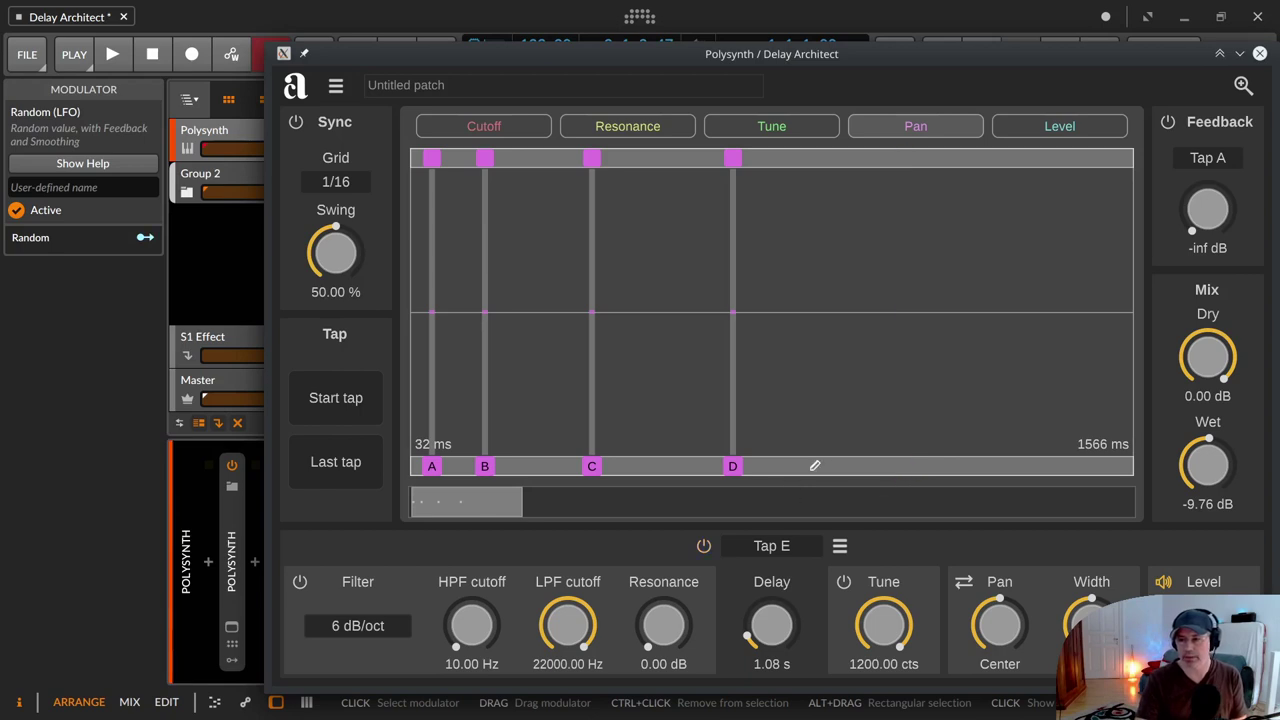
pyautogui.doubleClick(733, 466)
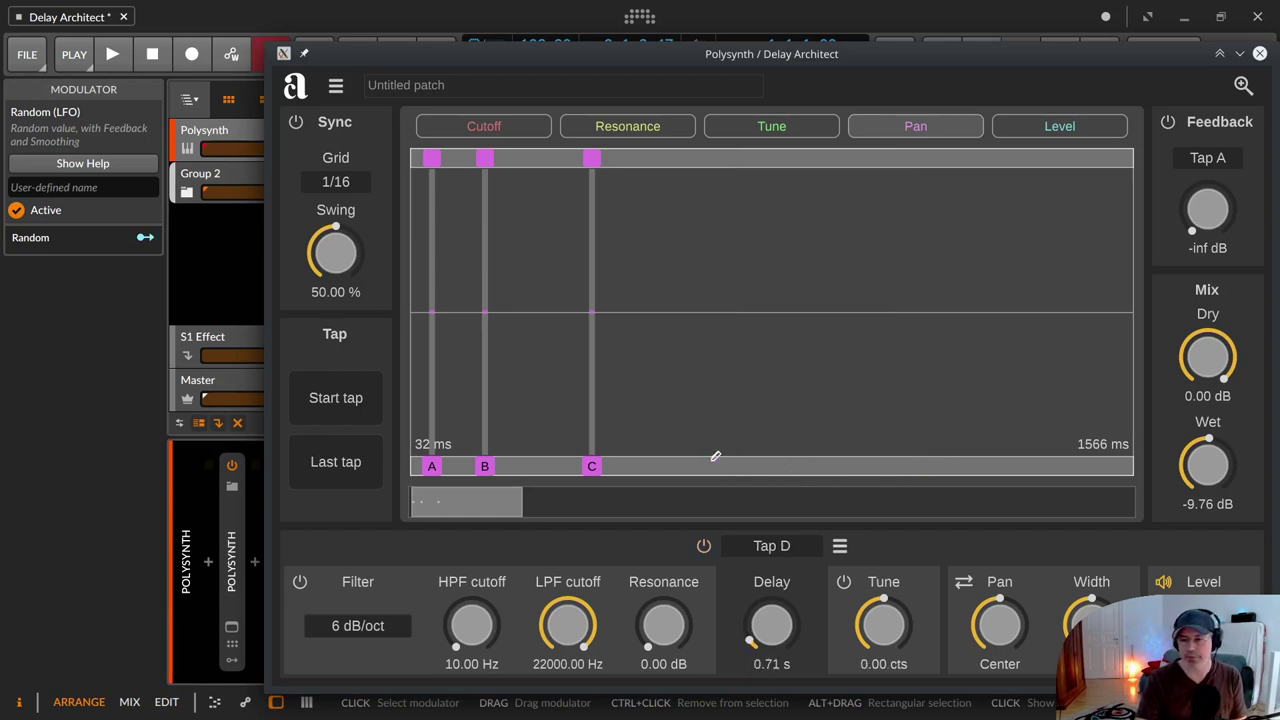
pyautogui.doubleClick(588, 466)
pyautogui.click(484, 468)
pyautogui.doubleClick(484, 466)
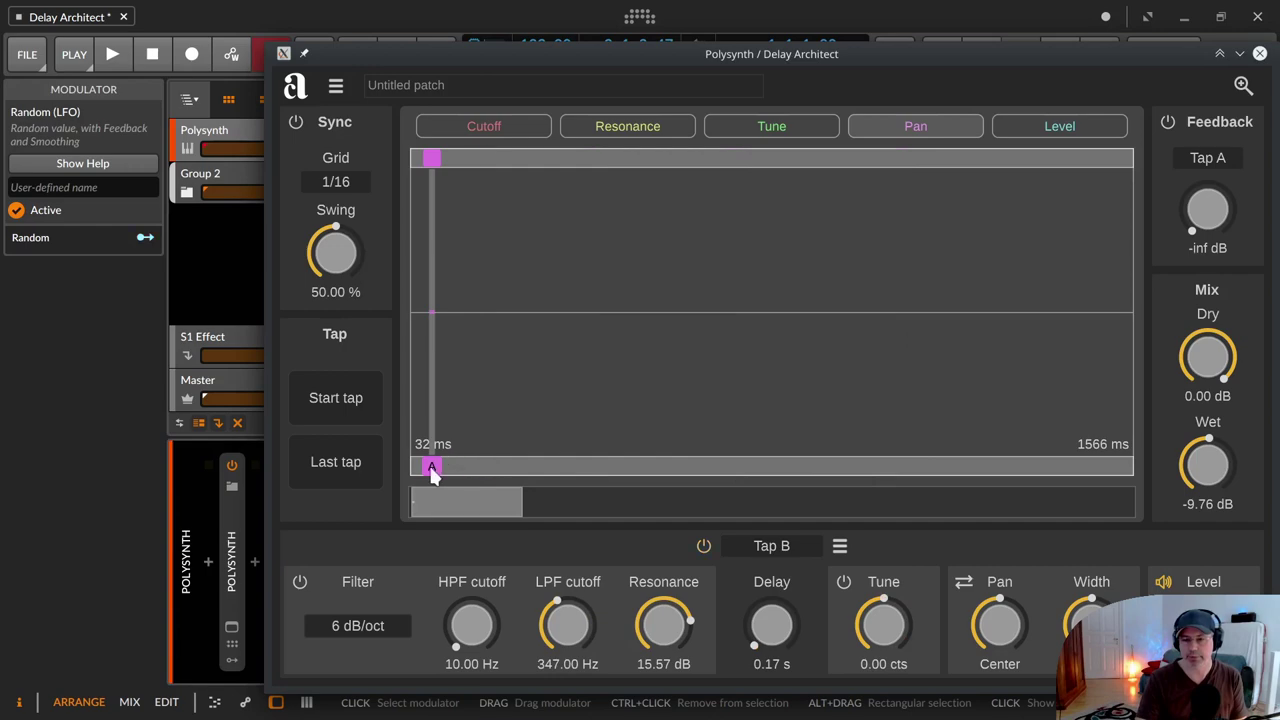
pyautogui.moveTo(432, 466); pyautogui.dragTo(478, 427)
# Map the Random modulator to Tap A Delay with an amount of about +0.113, and audition it during playback.
pyautogui.moveTo(476, 53); pyautogui.dragTo(857, 22)
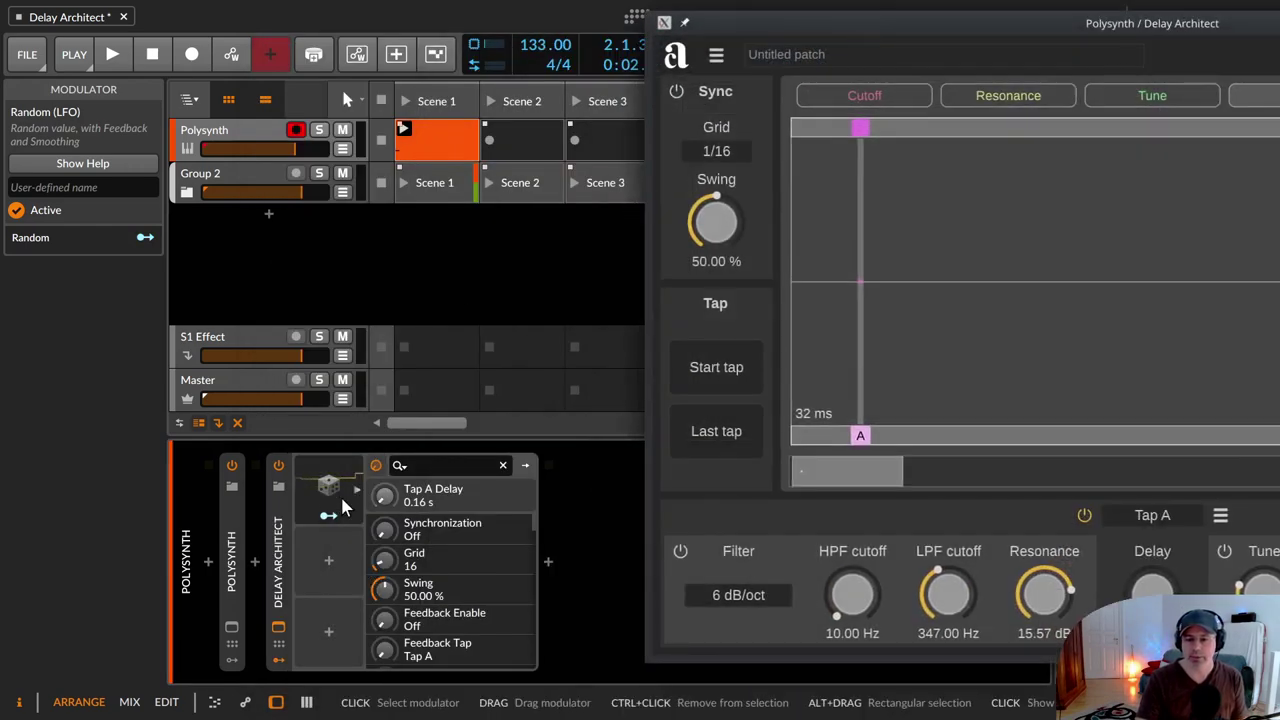
pyautogui.click(311, 489)
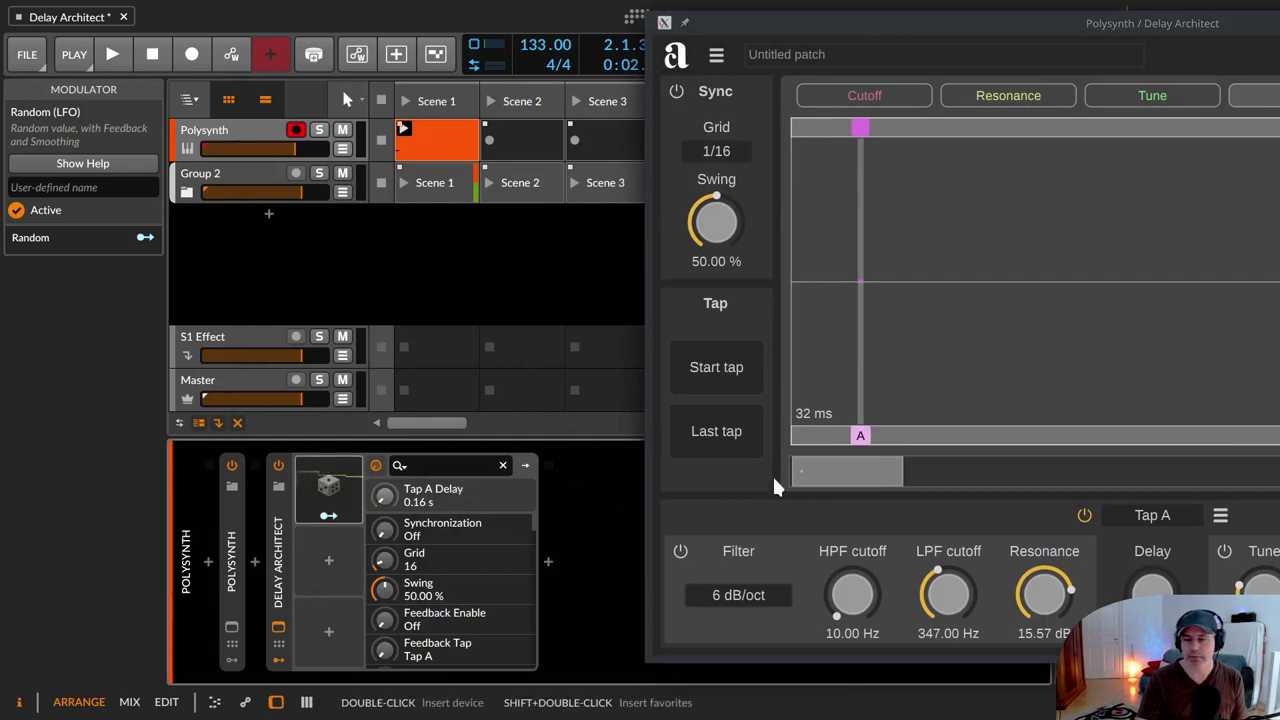
pyautogui.click(860, 436)
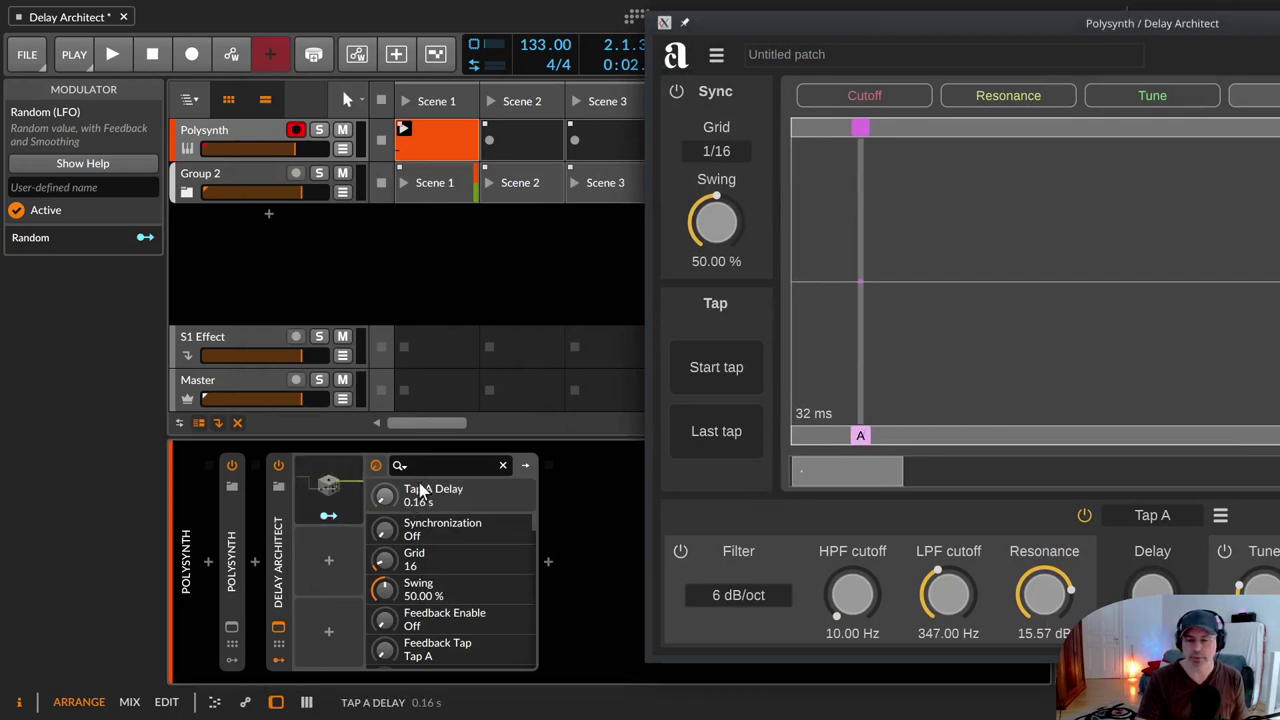
pyautogui.moveTo(384, 496); pyautogui.dragTo(384, 488)
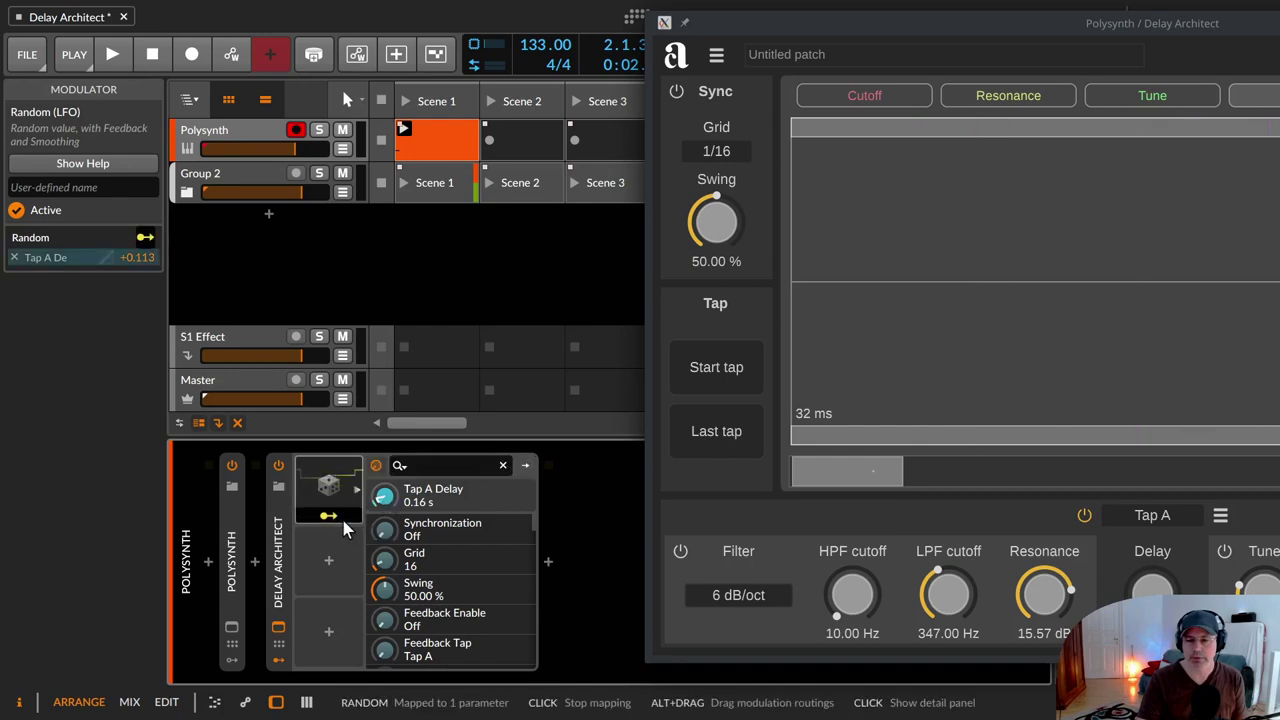
pyautogui.moveTo(881, 30); pyautogui.dragTo(614, 41)
pyautogui.click(114, 56)
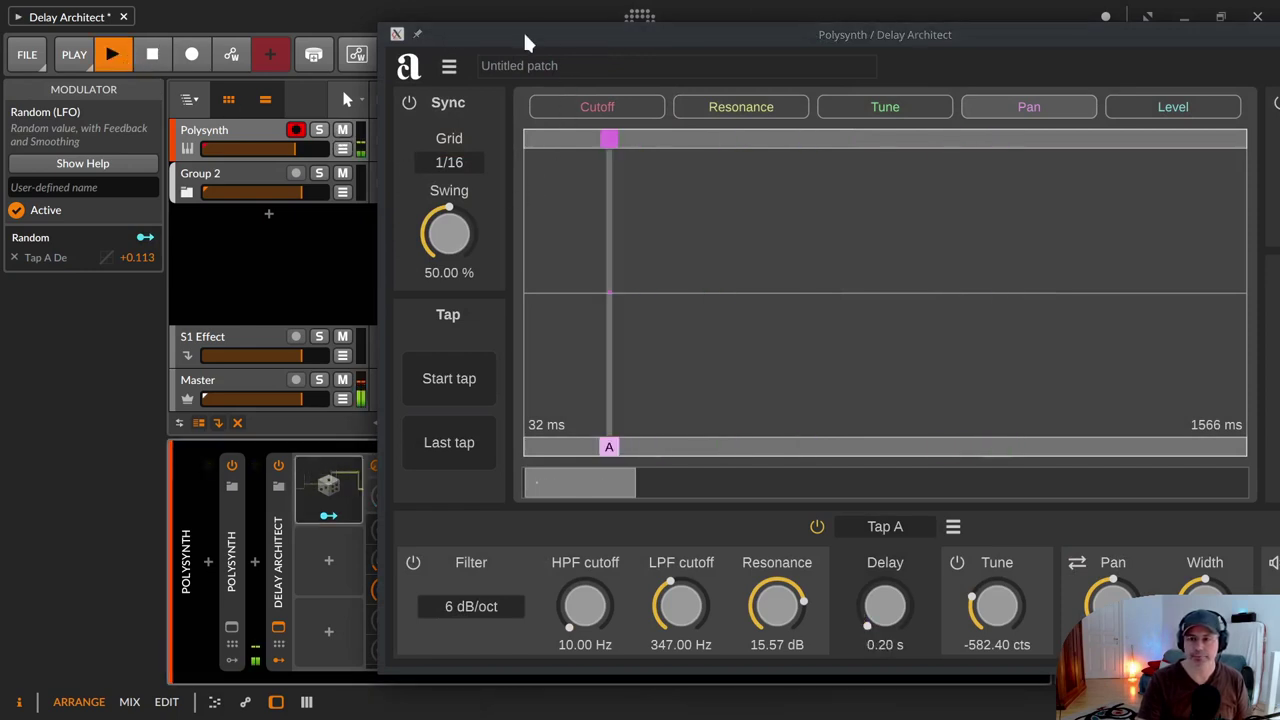
pyautogui.moveTo(528, 42); pyautogui.dragTo(397, 25)
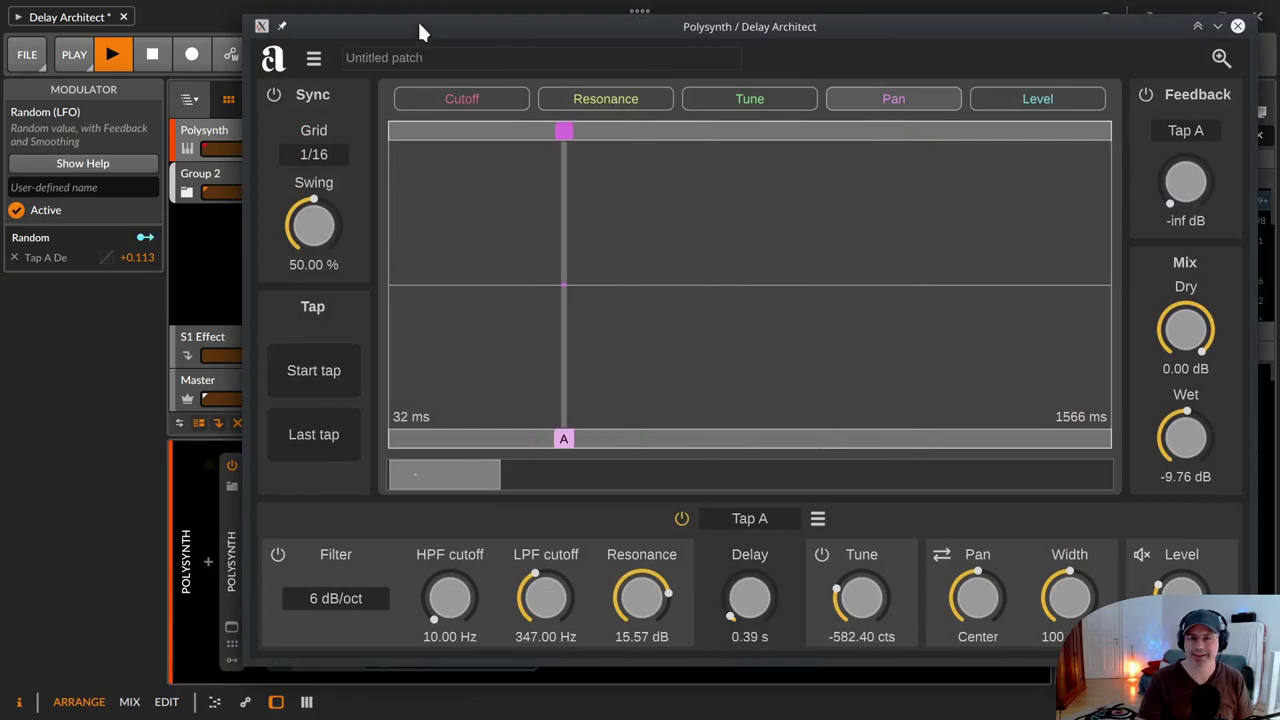
# Show the Random modulator's settings and set its timebase to 32nd note.
pyautogui.moveTo(420, 32); pyautogui.dragTo(770, 59)
pyautogui.click(320, 478)
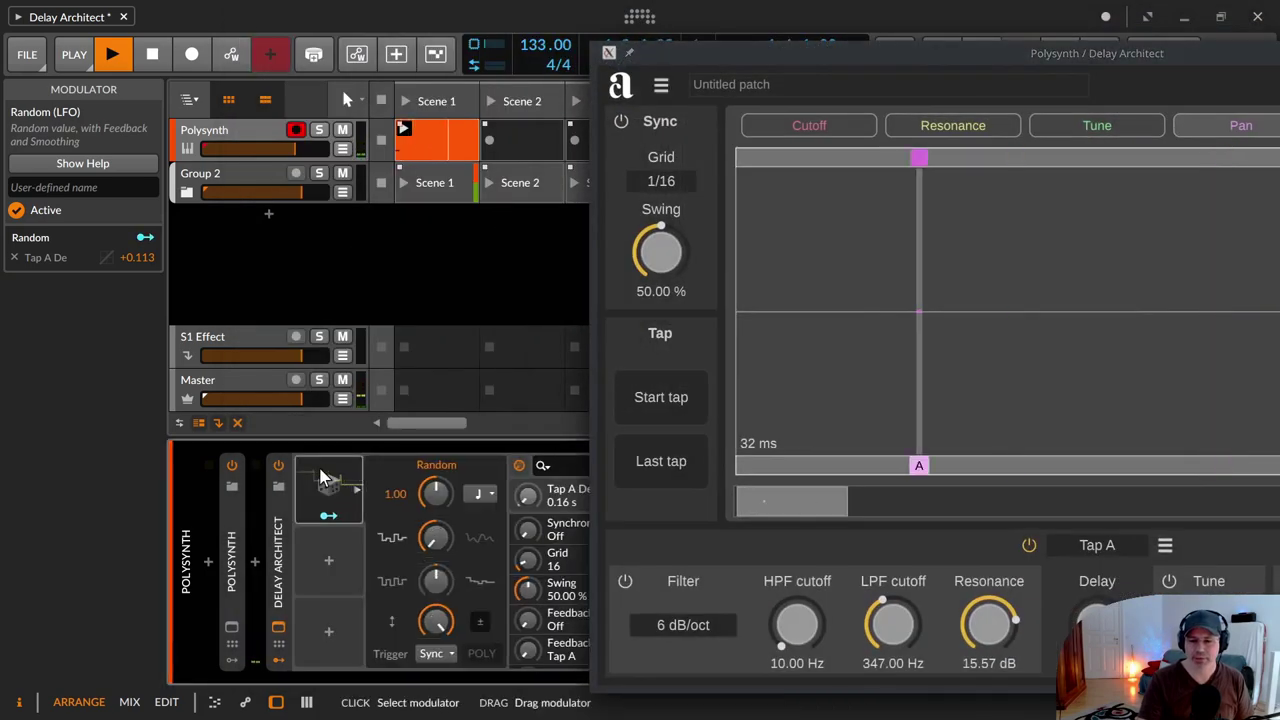
pyautogui.click(478, 493)
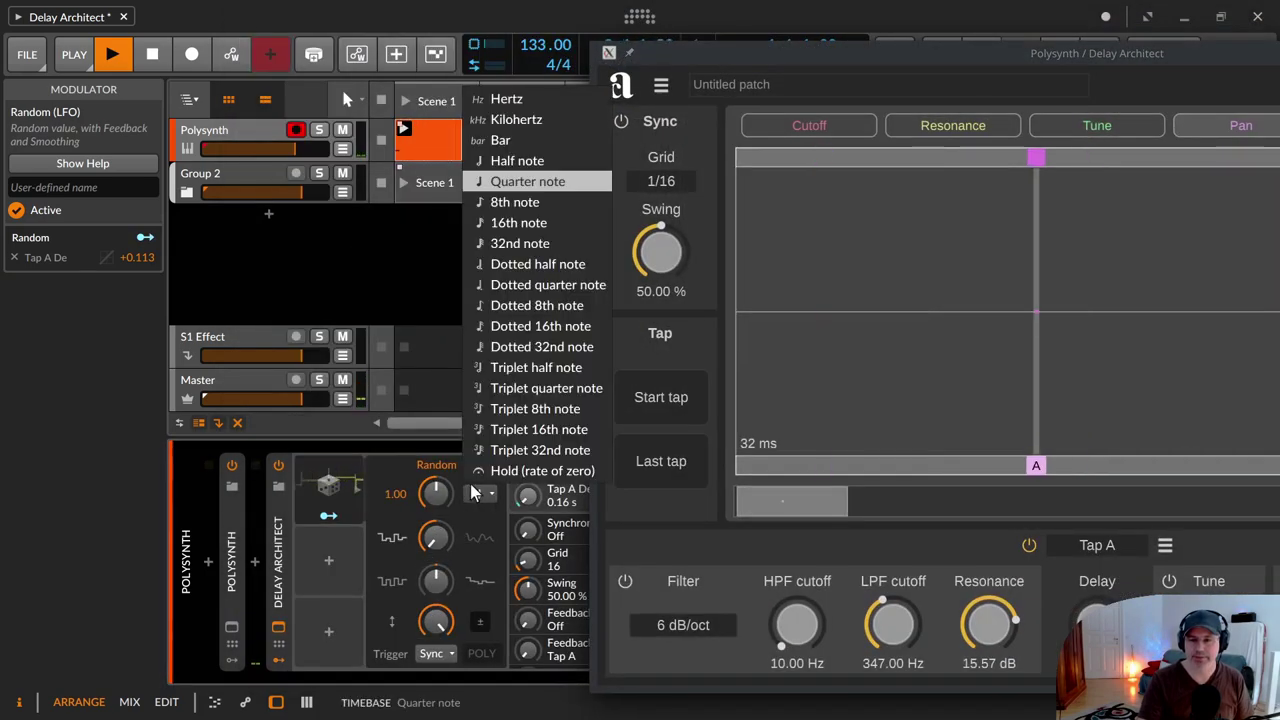
pyautogui.click(520, 243)
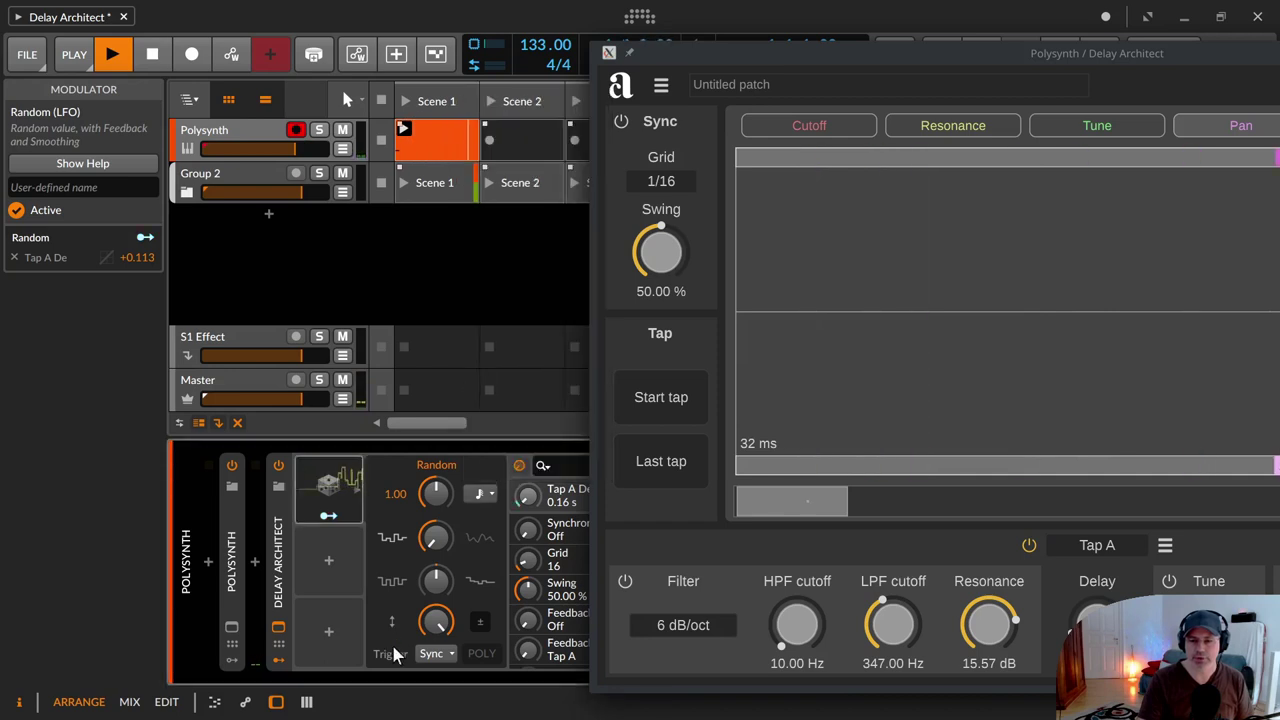
# Reduce the Random modulation amount on Tap A Delay to about +0.070.
pyautogui.click(328, 515)
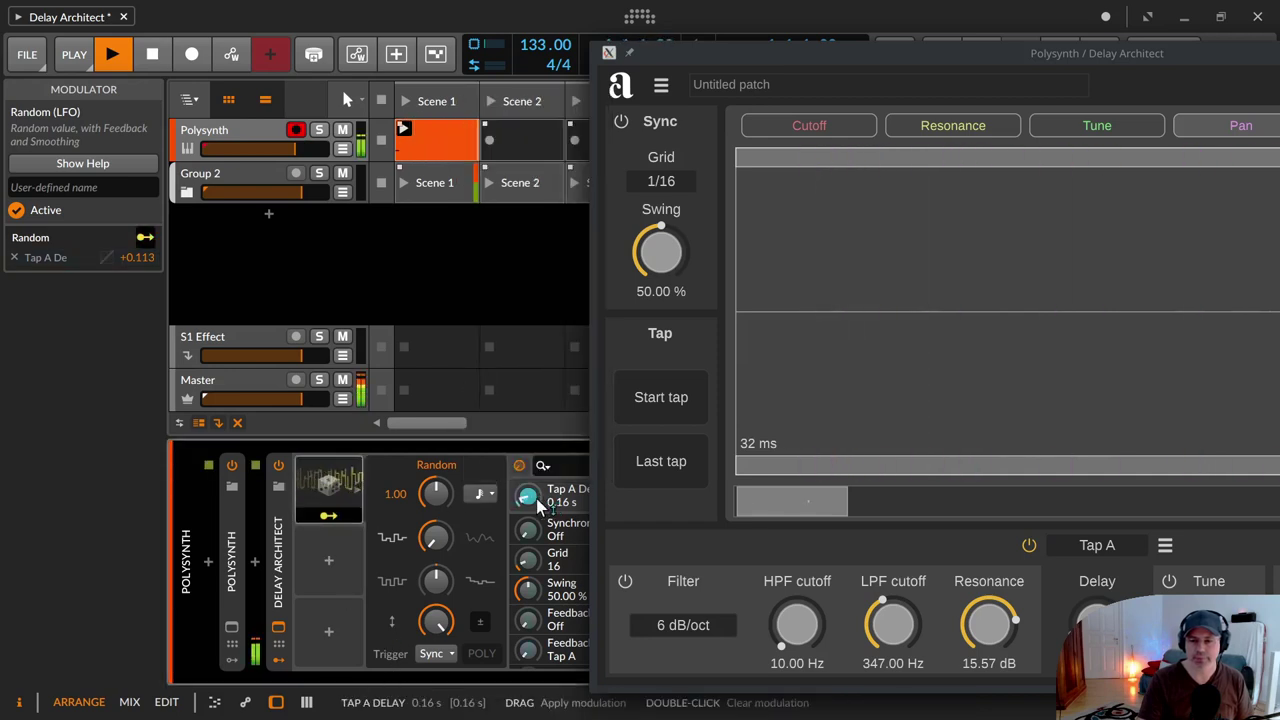
pyautogui.moveTo(538, 505); pyautogui.dragTo(538, 510)
pyautogui.click(328, 515)
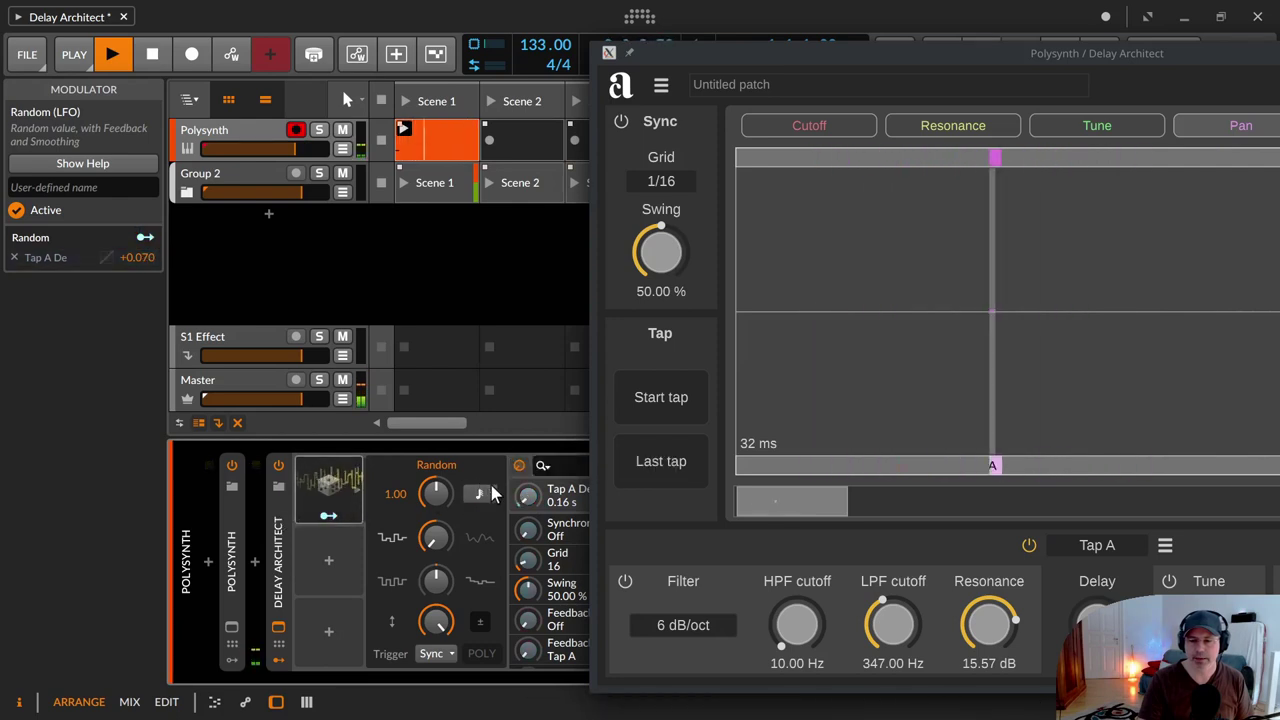
# Try a quarter-note timebase on the Random modulator and set it to half note instead.
pyautogui.click(490, 493)
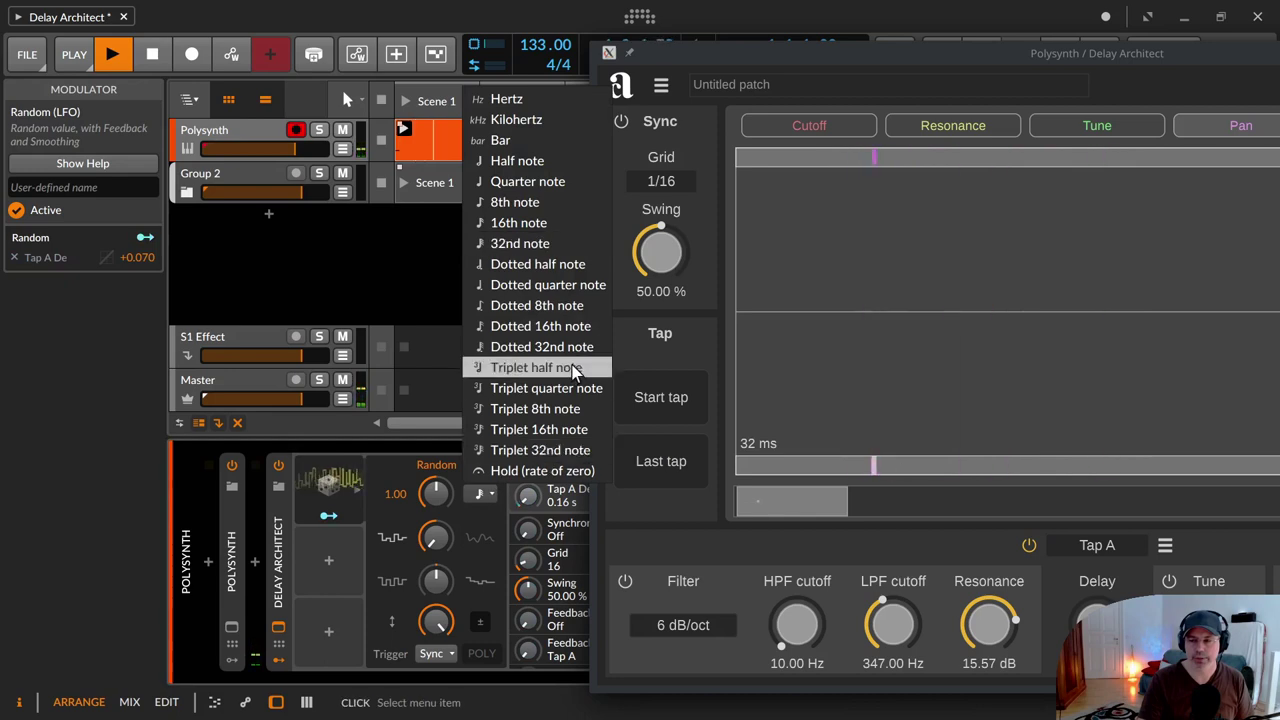
pyautogui.click(555, 181)
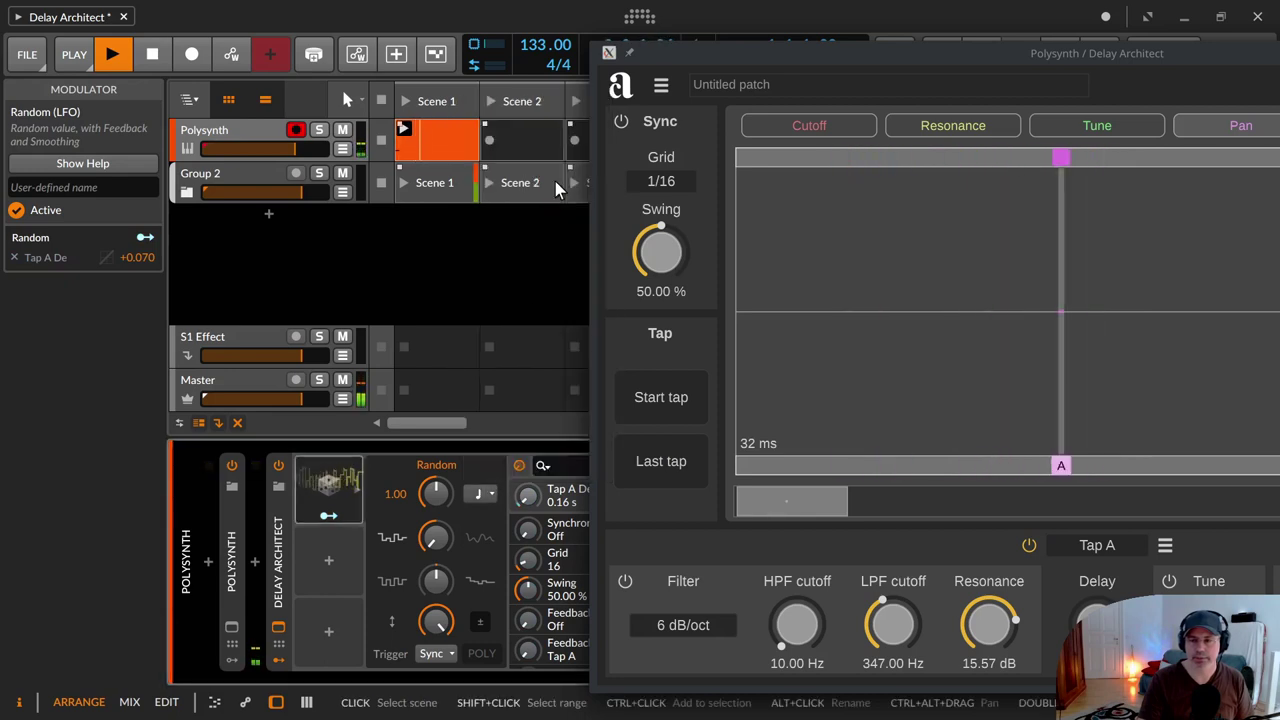
pyautogui.click(488, 493)
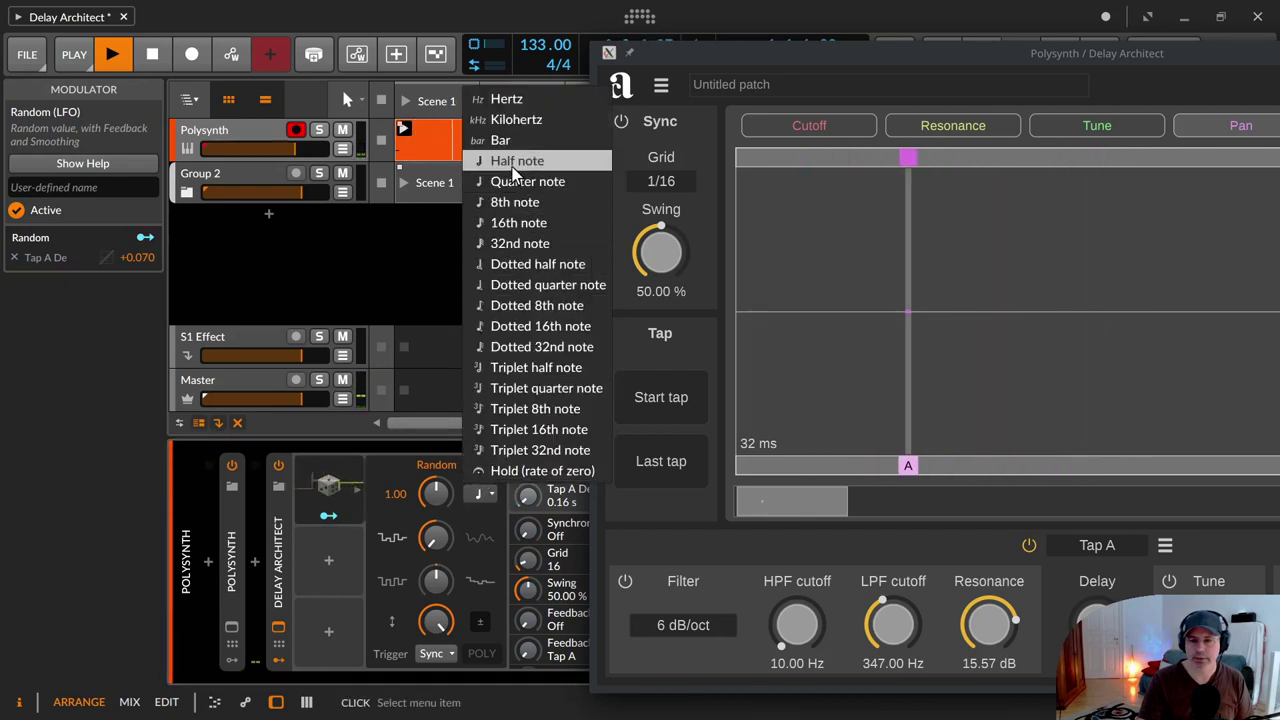
pyautogui.click(515, 163)
# Enable tuning on tap A and raise its Tune amount to about 563 cents.
pyautogui.moveTo(805, 45); pyautogui.dragTo(460, 12)
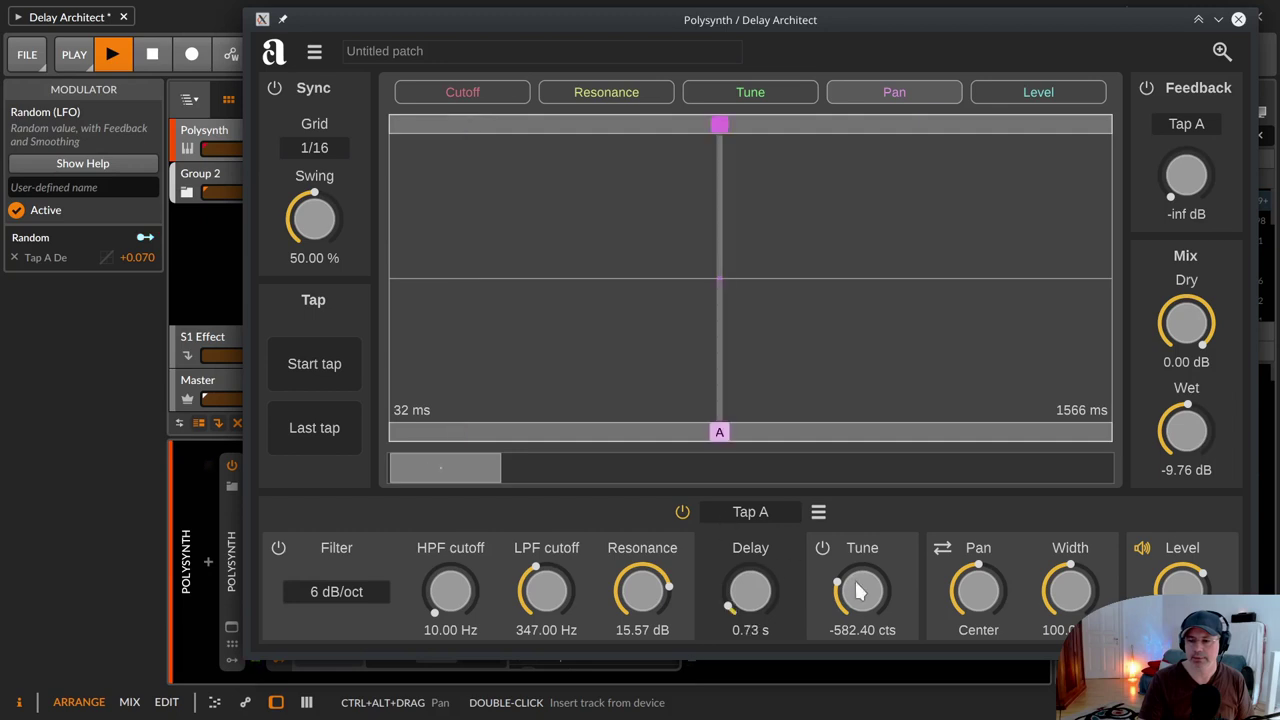
pyautogui.click(823, 549)
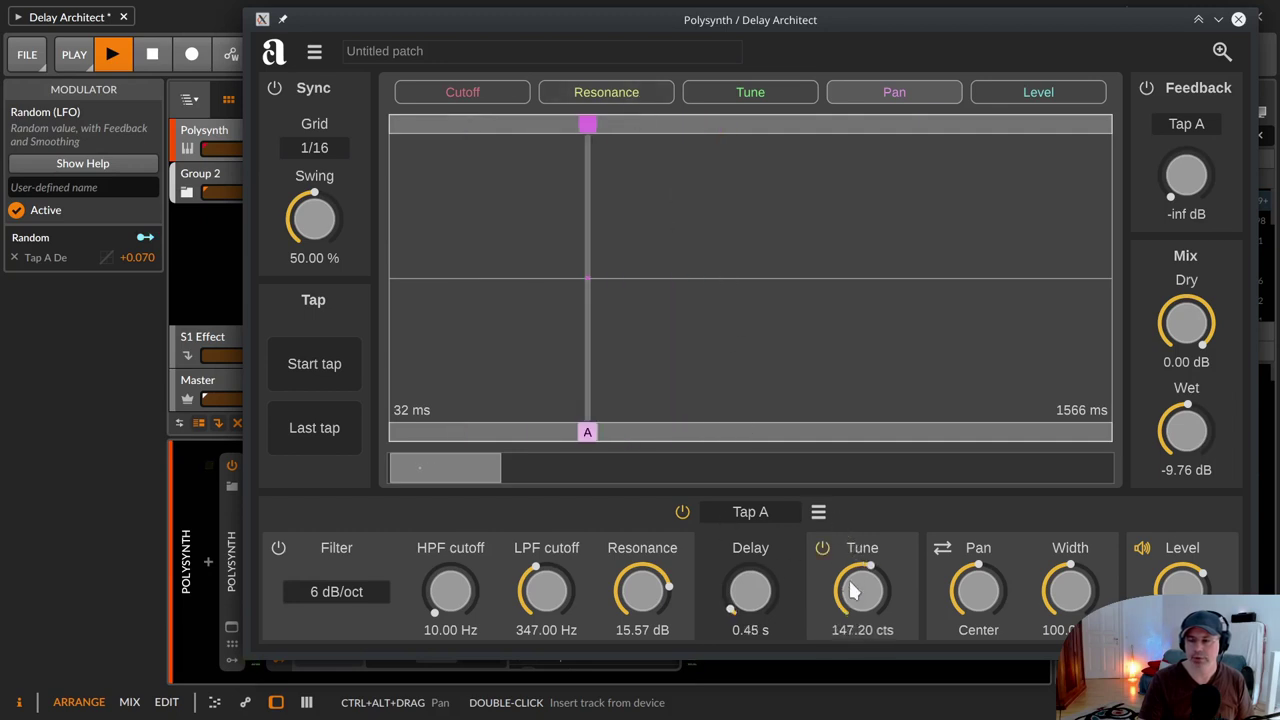
pyautogui.moveTo(850, 583); pyautogui.dragTo(845, 551)
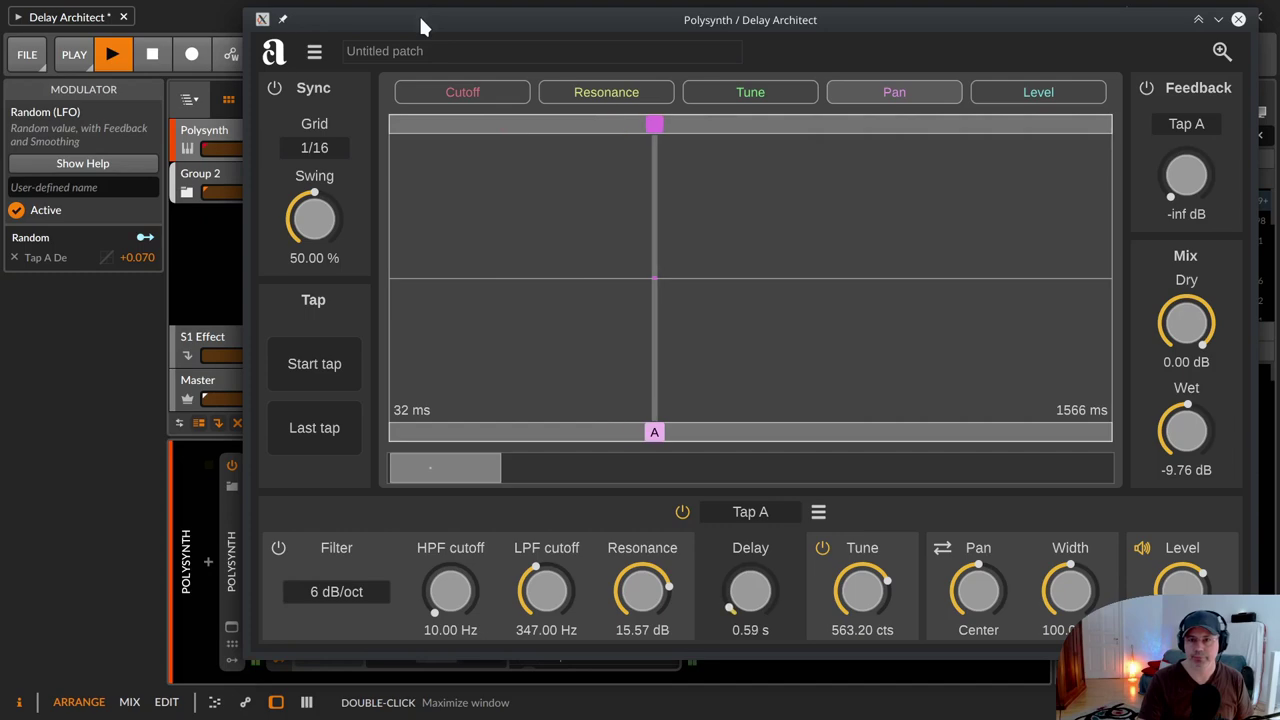
# Stop playback and add a second tap, B, at a delay of about 0.41 s.
pyautogui.moveTo(420, 26); pyautogui.dragTo(575, 38)
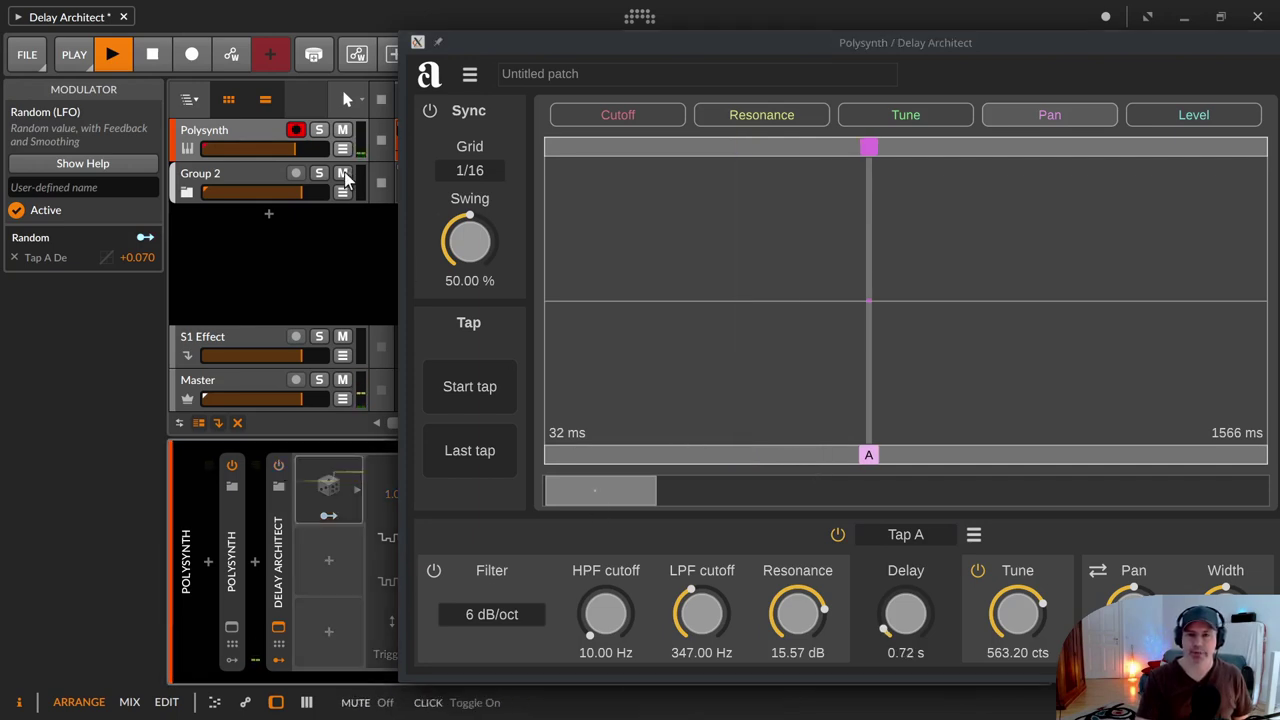
pyautogui.press('space')
pyautogui.click(728, 452)
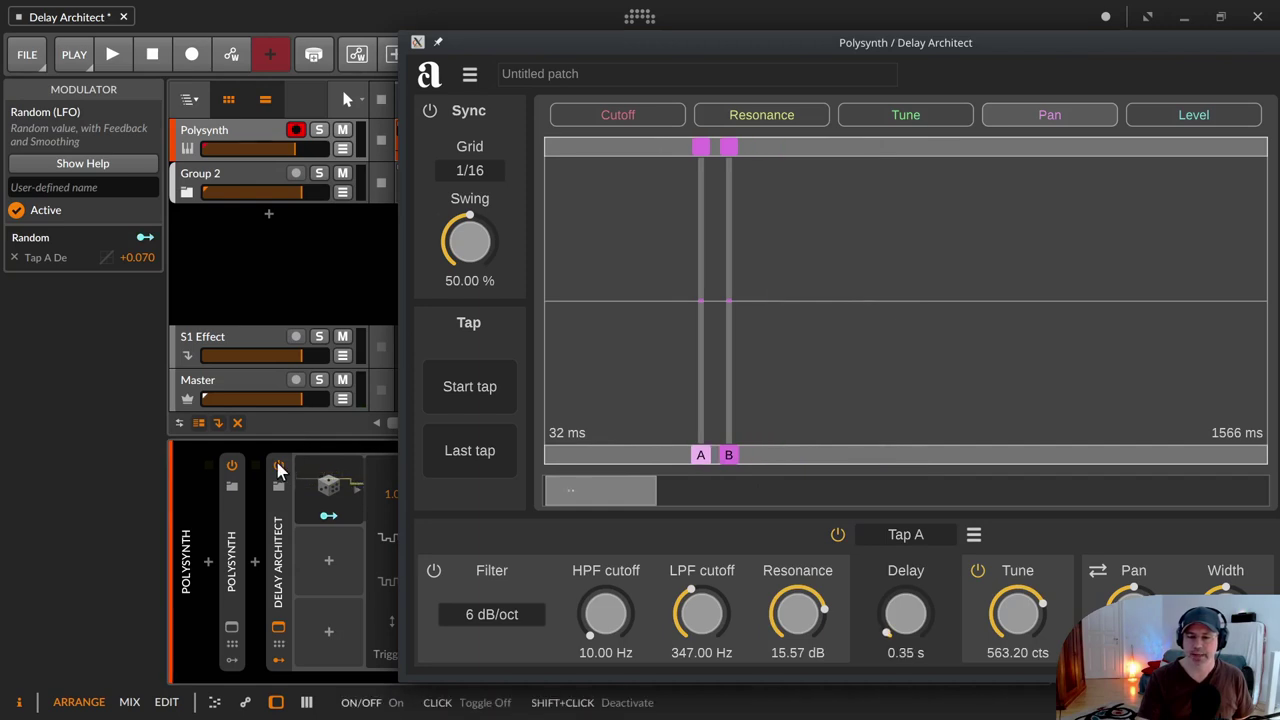
# Deactivate the Random modulator on Delay Architect so that tap A's delay is no longer modulated.
pyautogui.keyDown('ctrl'); pyautogui.click(328, 472); pyautogui.keyUp('ctrl')
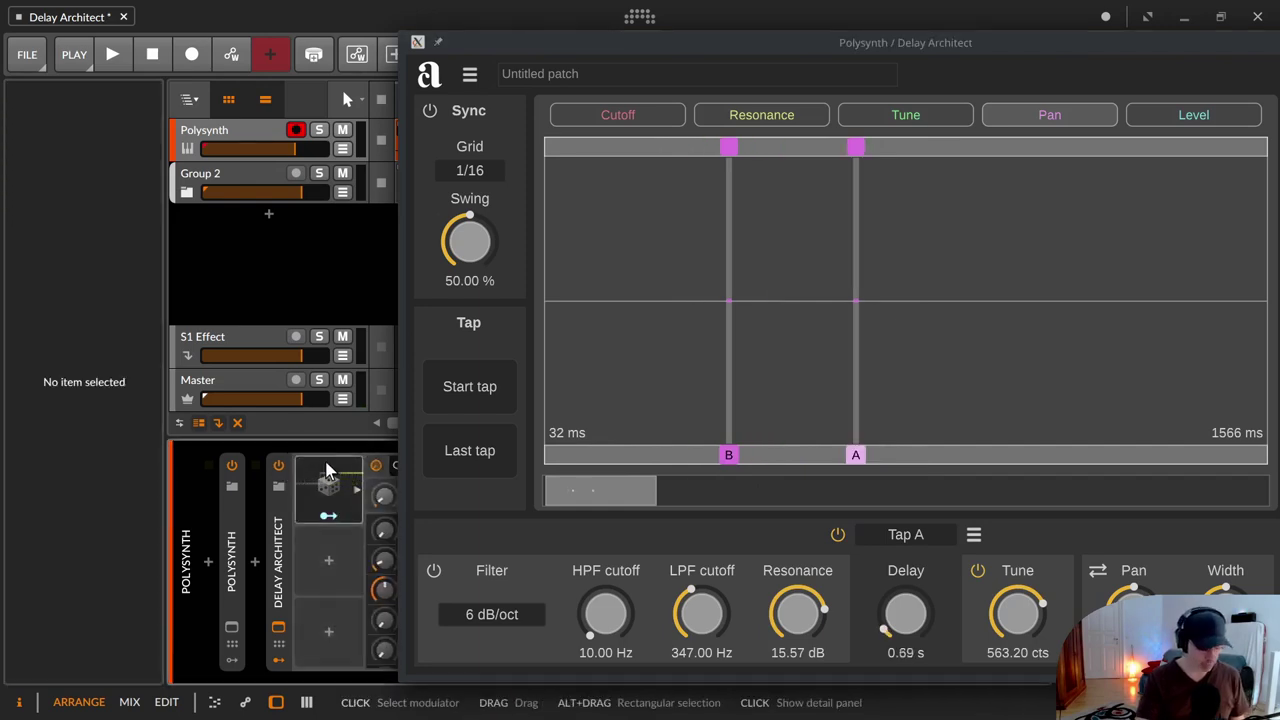
pyautogui.click(328, 472)
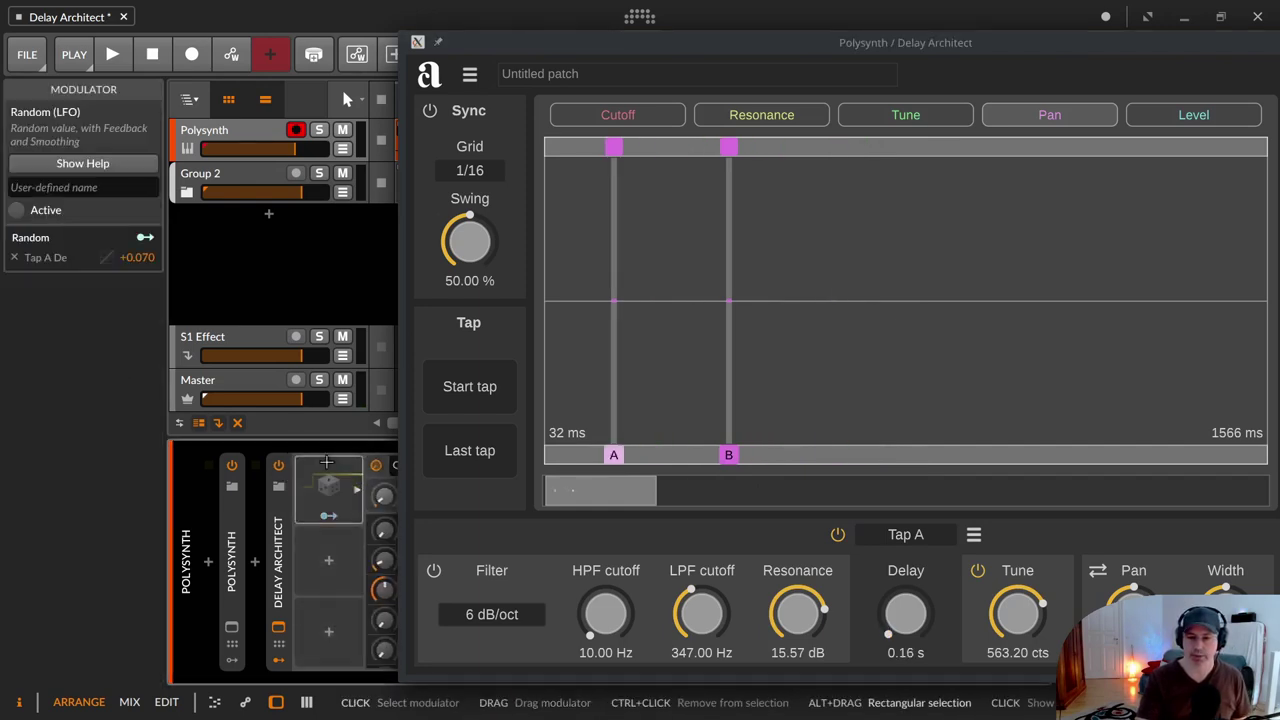
# Add taps C and D after tap B, with tap D at a delay of about 0.67 s.
pyautogui.click(729, 455)
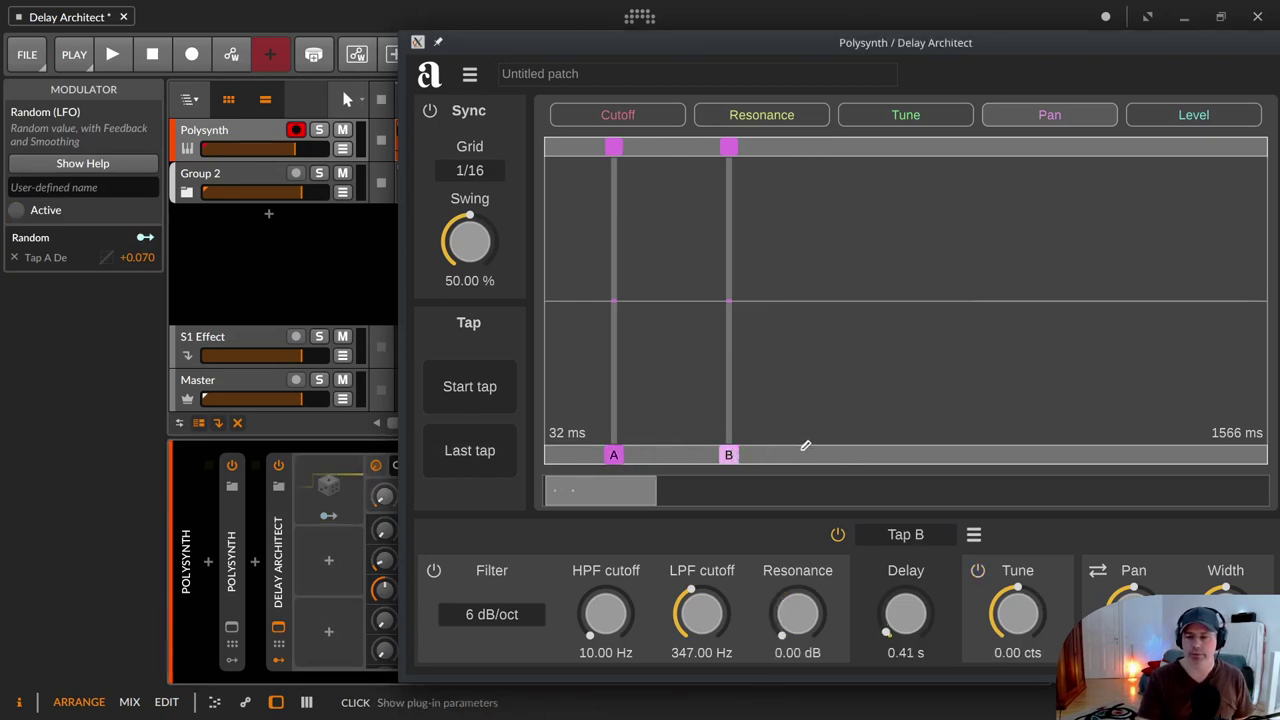
pyautogui.click(798, 450)
pyautogui.click(845, 450)
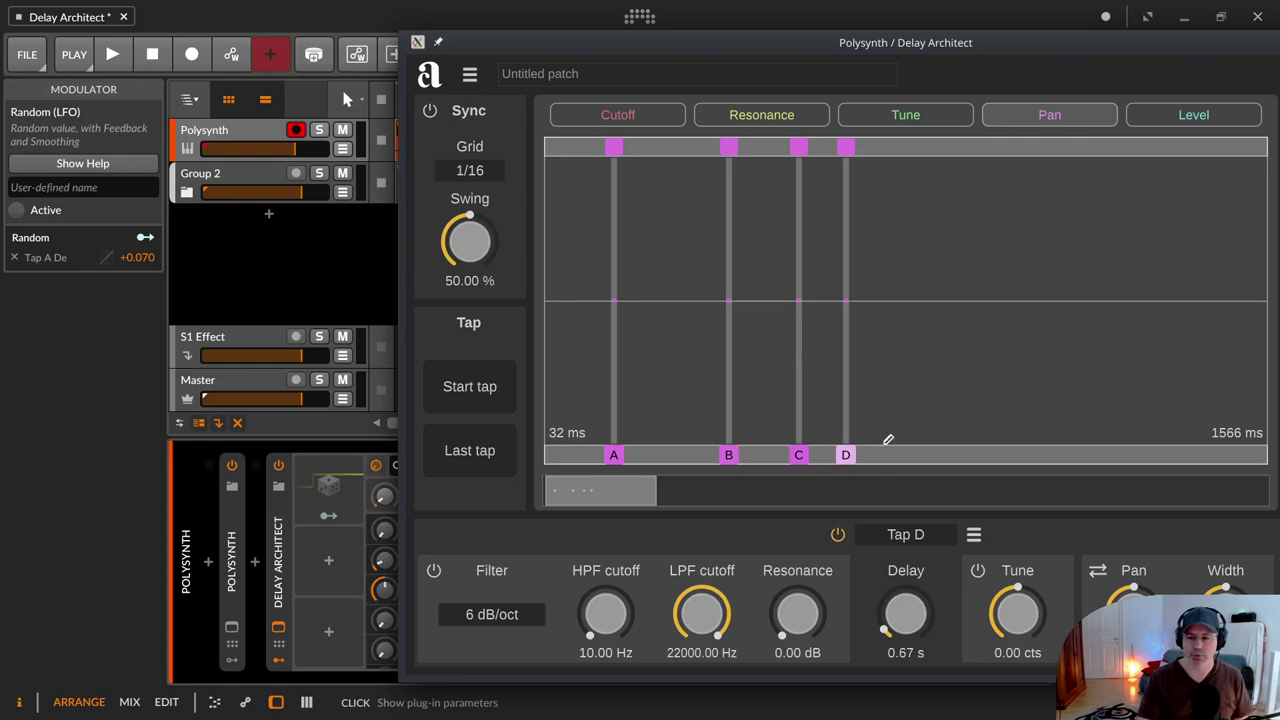
pyautogui.moveTo(868, 42); pyautogui.dragTo(505, 22)
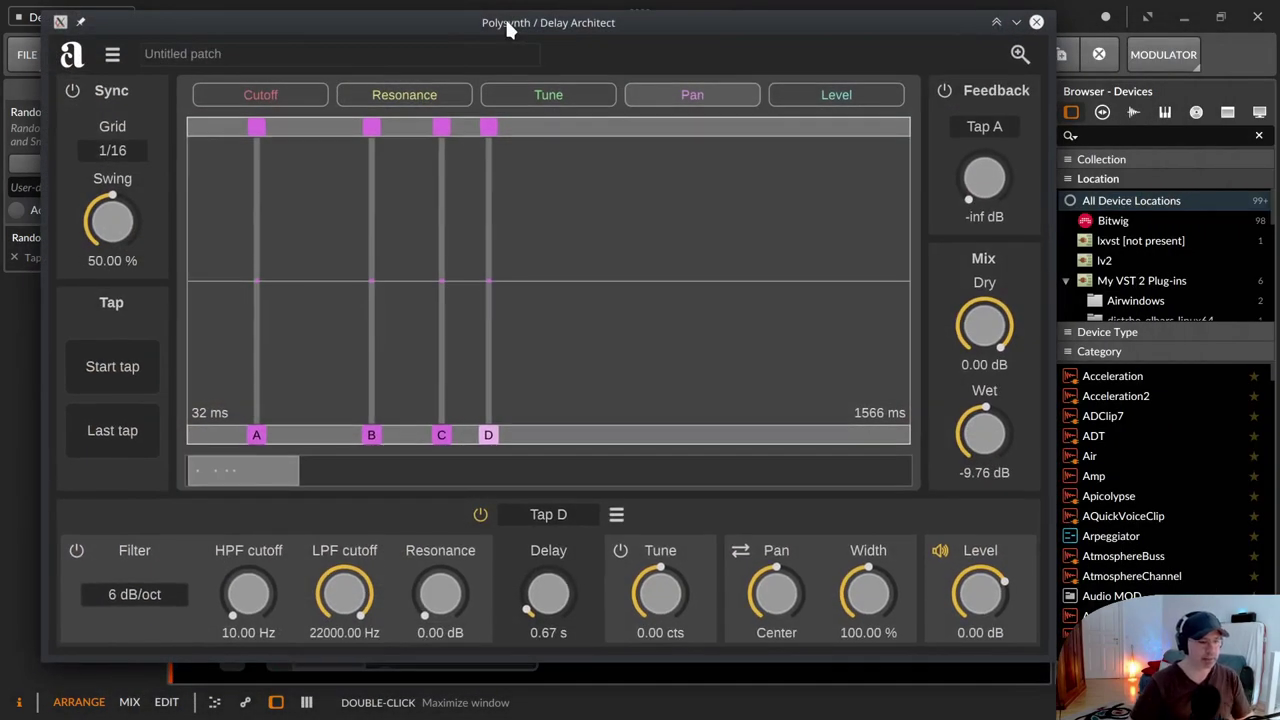